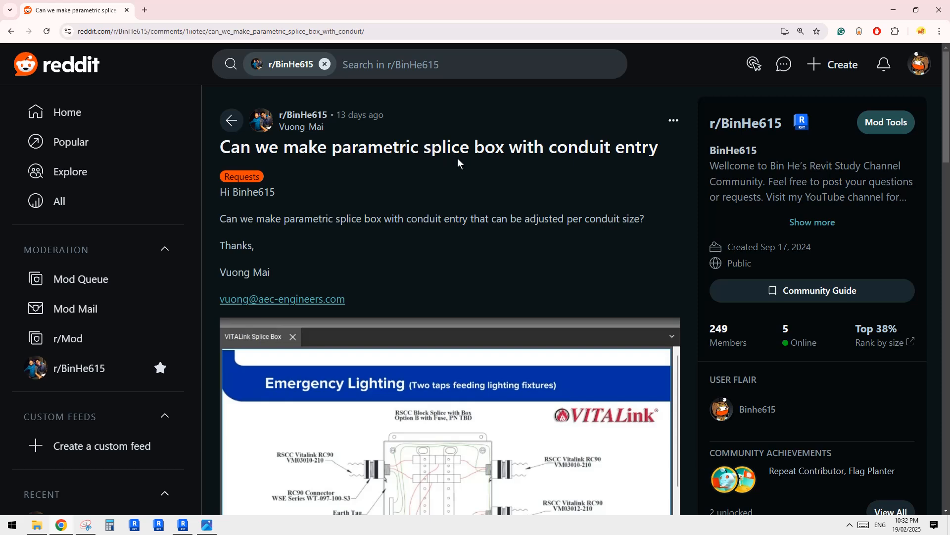
# Step: Review the parametric splice box request and its emergency lighting and tunnel lighting reference drawings
pyautogui.scroll(-3, 497, 195)
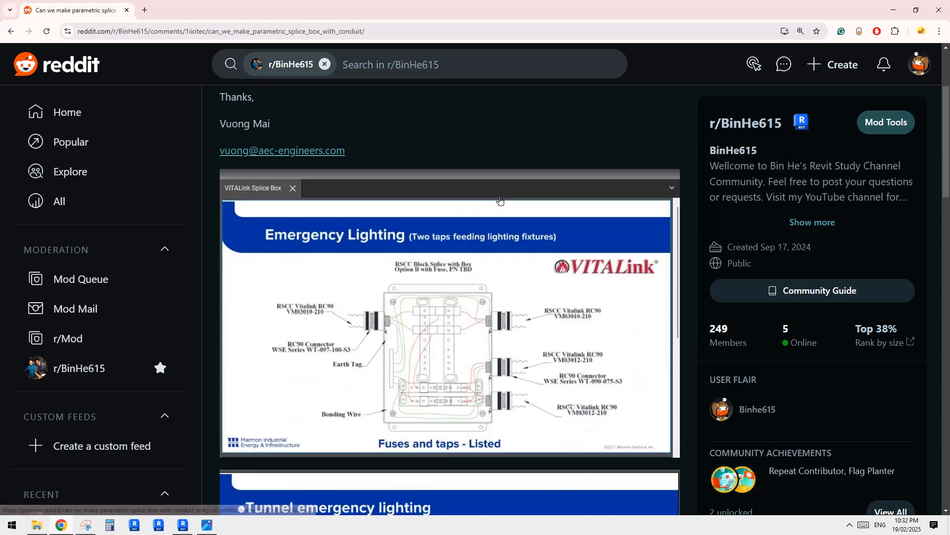
pyautogui.scroll(-2, 480, 303)
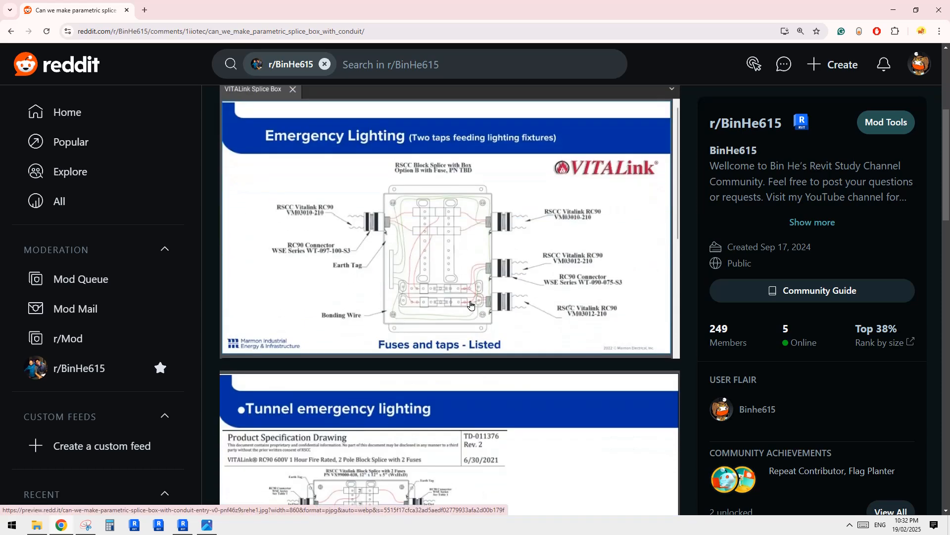
pyautogui.scroll(-1, 451, 309)
pyautogui.scroll(2, 429, 295)
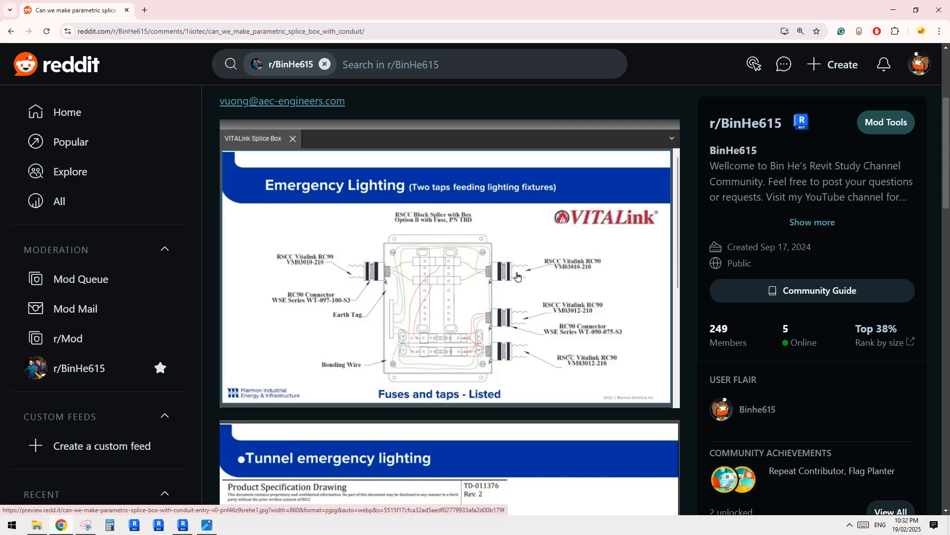
pyautogui.scroll(-5, 441, 318)
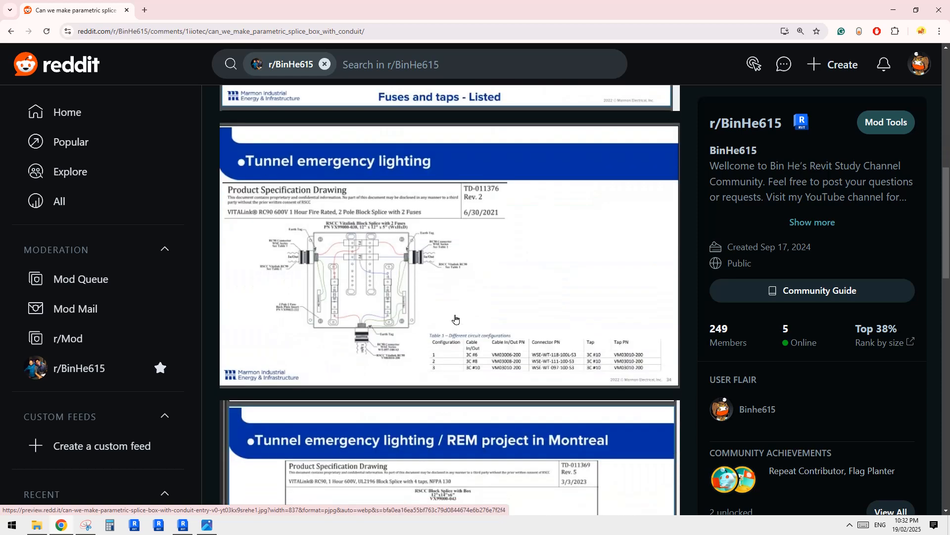
pyautogui.scroll(-5, 455, 309)
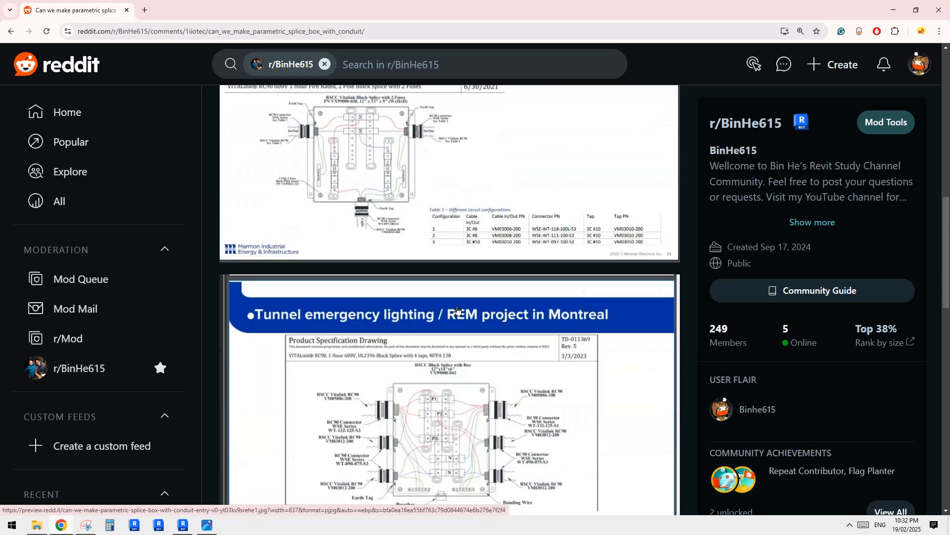
pyautogui.scroll(4, 458, 309)
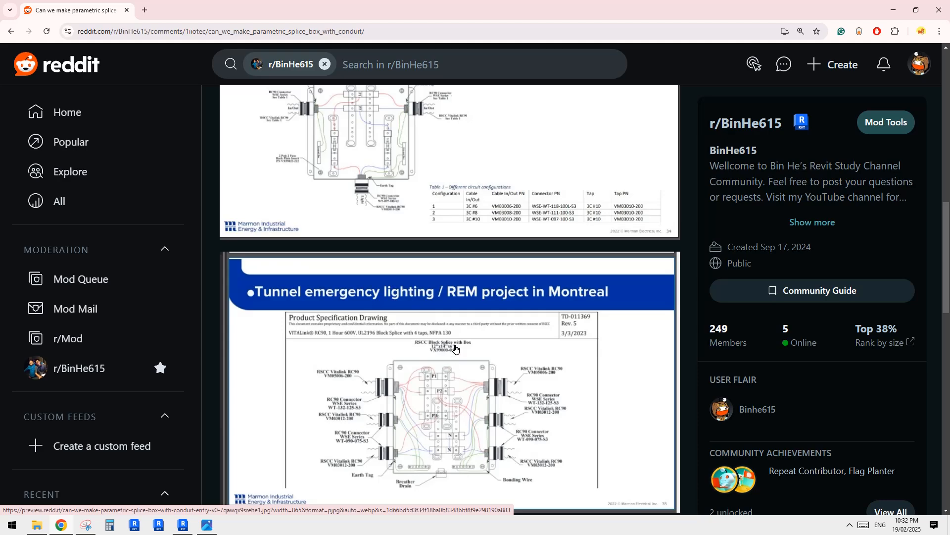
pyautogui.scroll(5, 454, 345)
pyautogui.scroll(1, 454, 343)
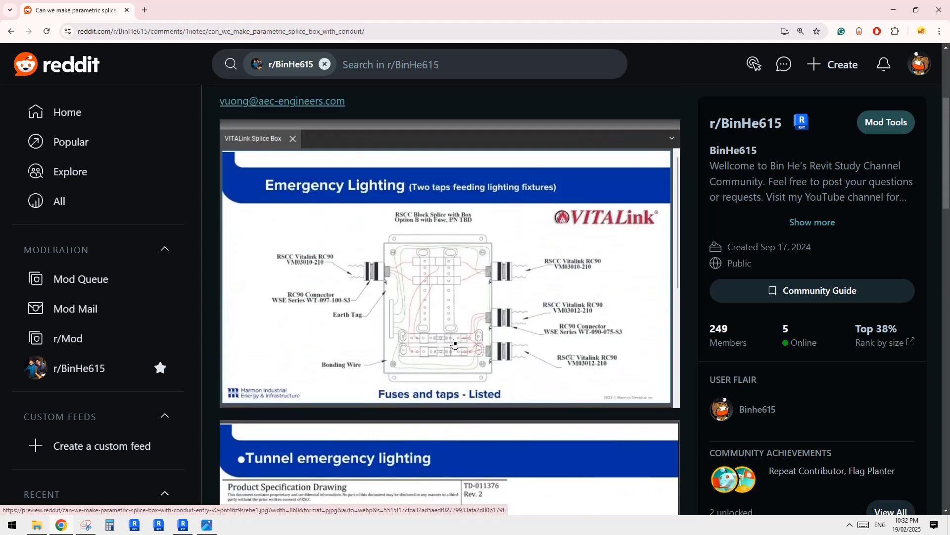
# Step: Examine the REM project drawing, the splice box photo and the phenolic conduit hybrid splice drawing in the post
pyautogui.scroll(-8, 454, 343)
pyautogui.scroll(-3, 454, 343)
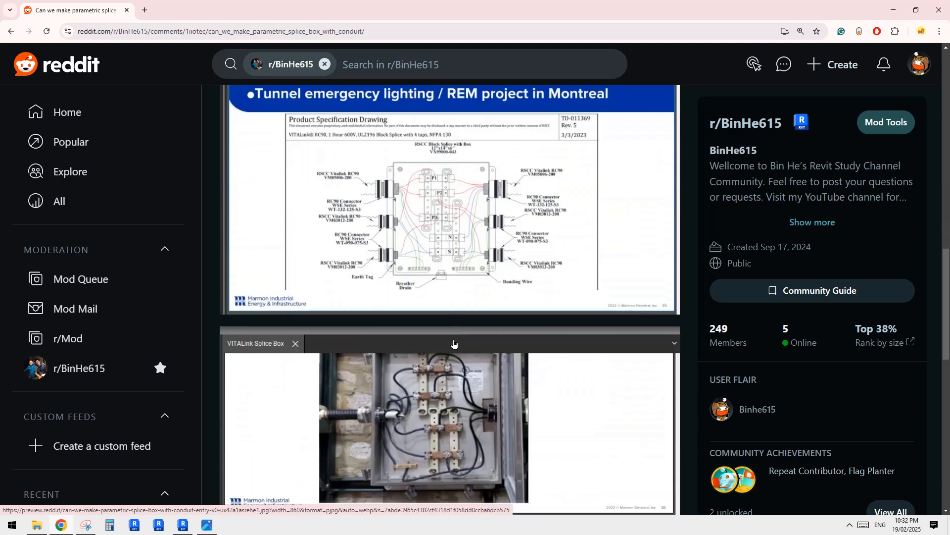
pyautogui.scroll(-2, 454, 343)
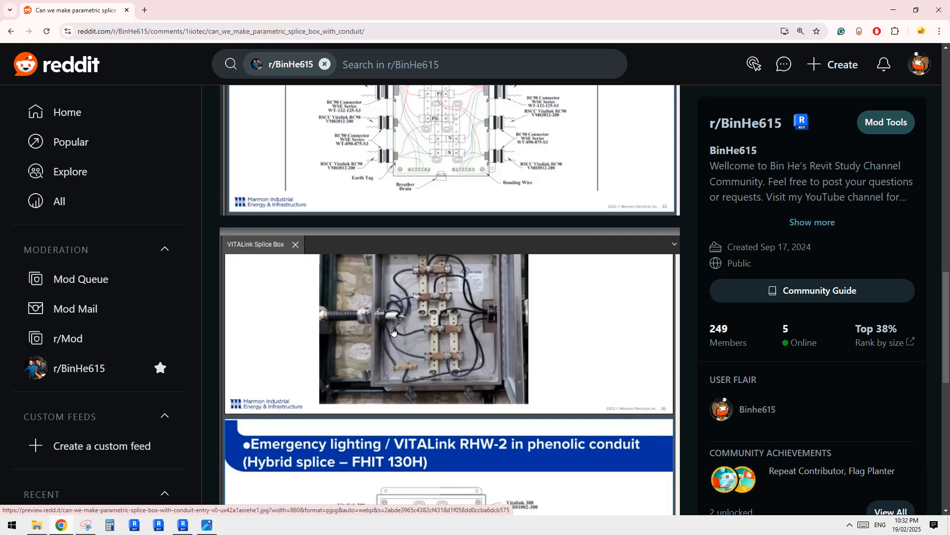
pyautogui.scroll(-1, 388, 313)
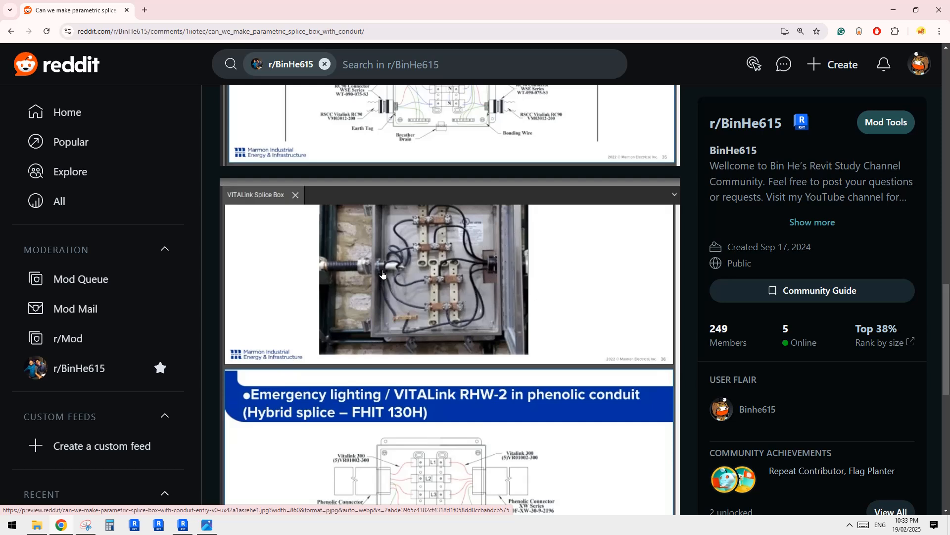
pyautogui.scroll(-5, 560, 275)
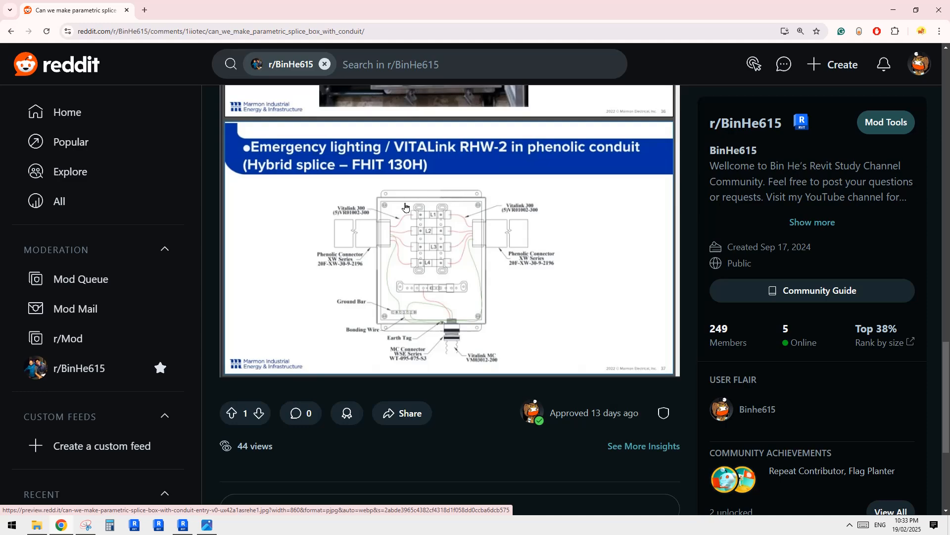
pyautogui.scroll(4, 410, 210)
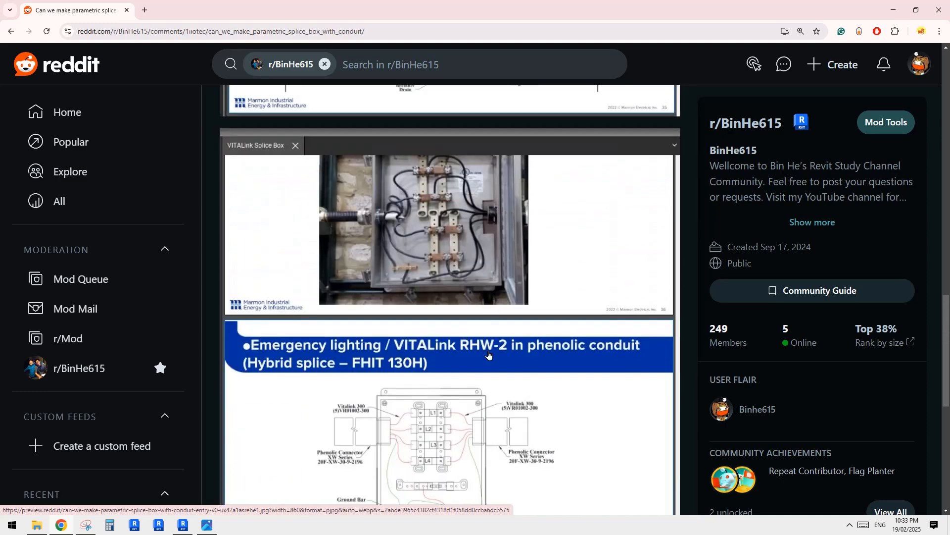
pyautogui.scroll(-3, 508, 273)
pyautogui.scroll(15, 435, 268)
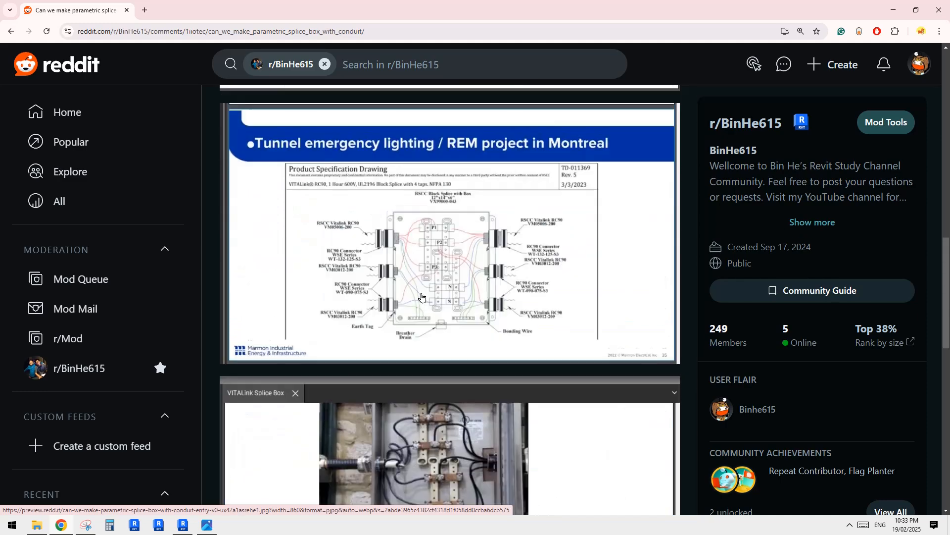
pyautogui.scroll(8, 421, 306)
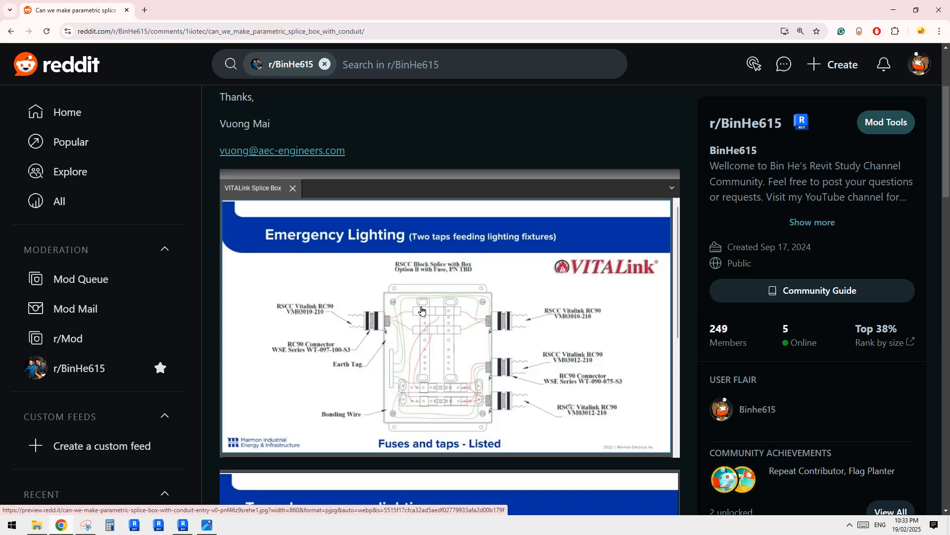
pyautogui.scroll(3, 422, 310)
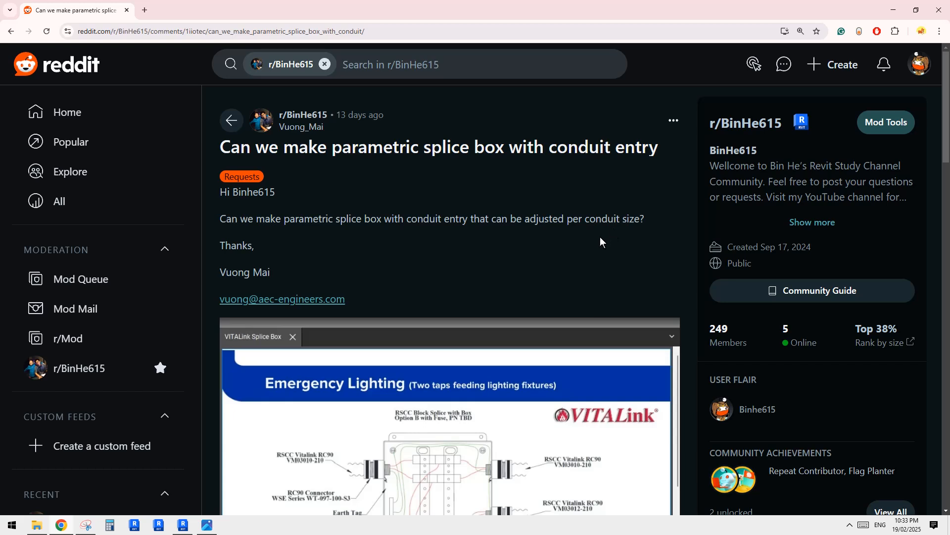
# Step: Compare the request text with the box and conduit connectors in the Emergency Lighting two-tap drawing
pyautogui.scroll(-2, 600, 236)
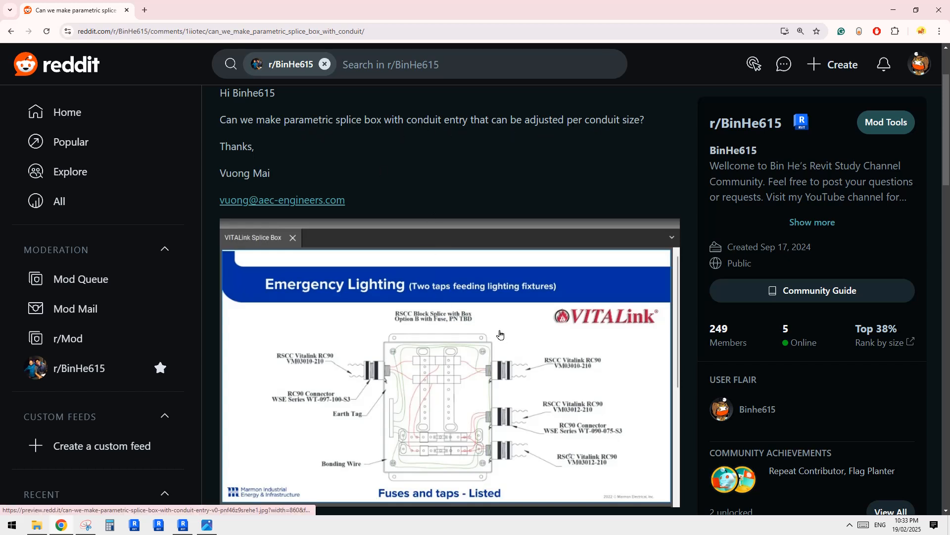
pyautogui.scroll(-1, 477, 376)
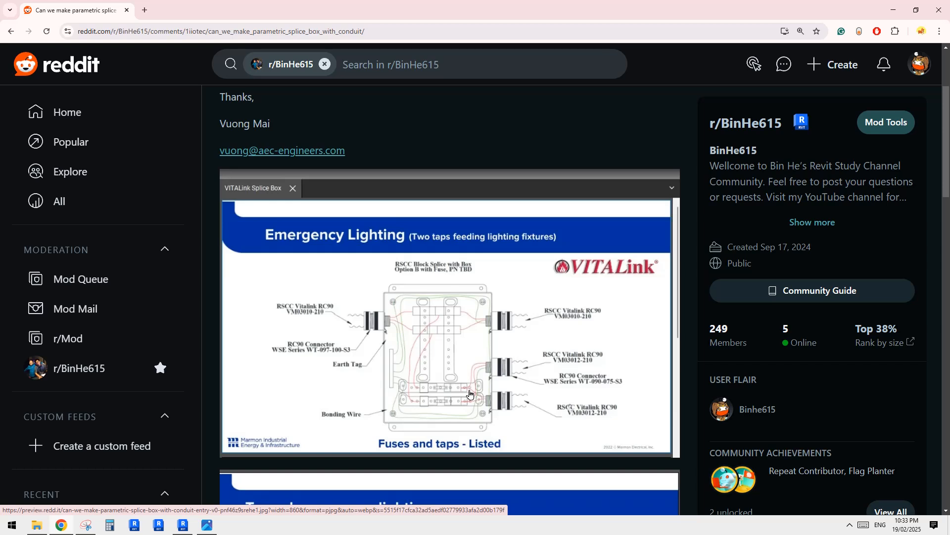
pyautogui.scroll(1, 481, 410)
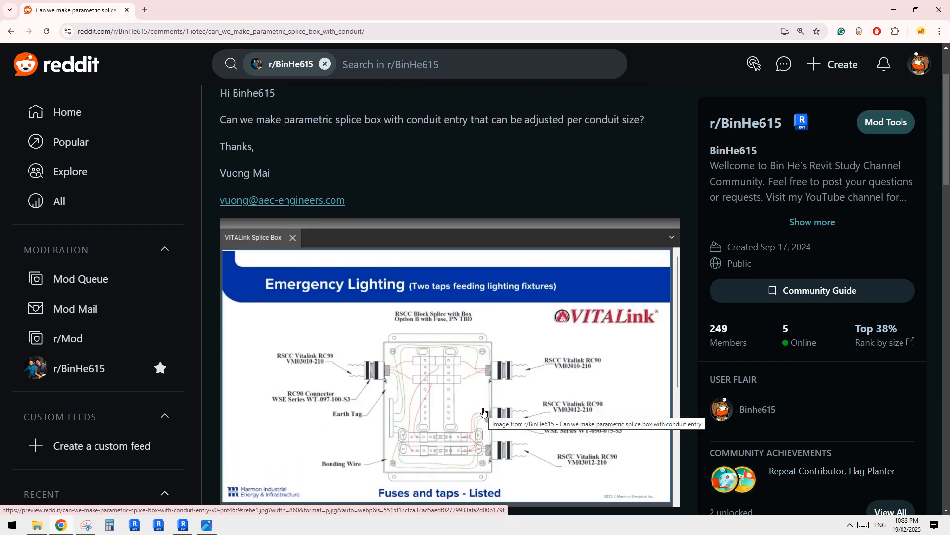
pyautogui.scroll(1, 484, 412)
pyautogui.scroll(-1, 500, 418)
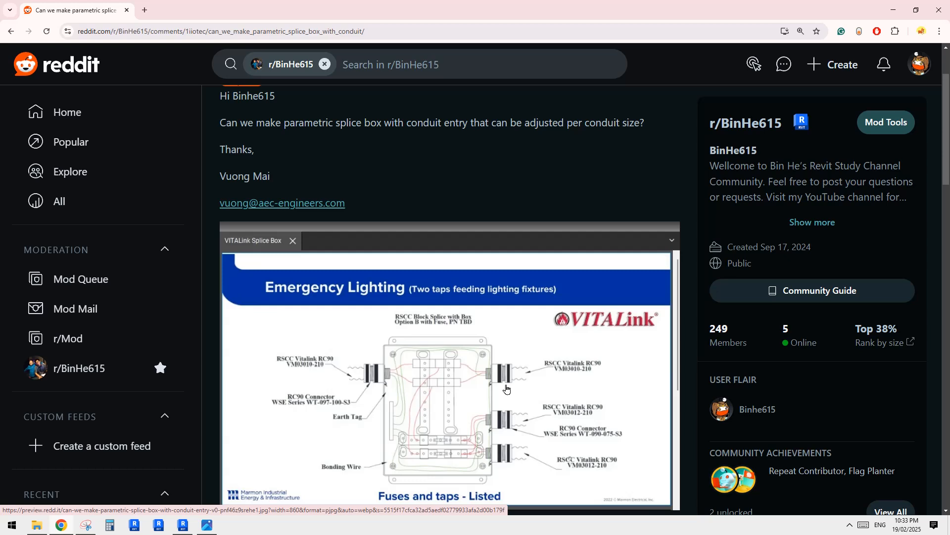
pyautogui.scroll(1, 480, 405)
pyautogui.scroll(-2, 478, 398)
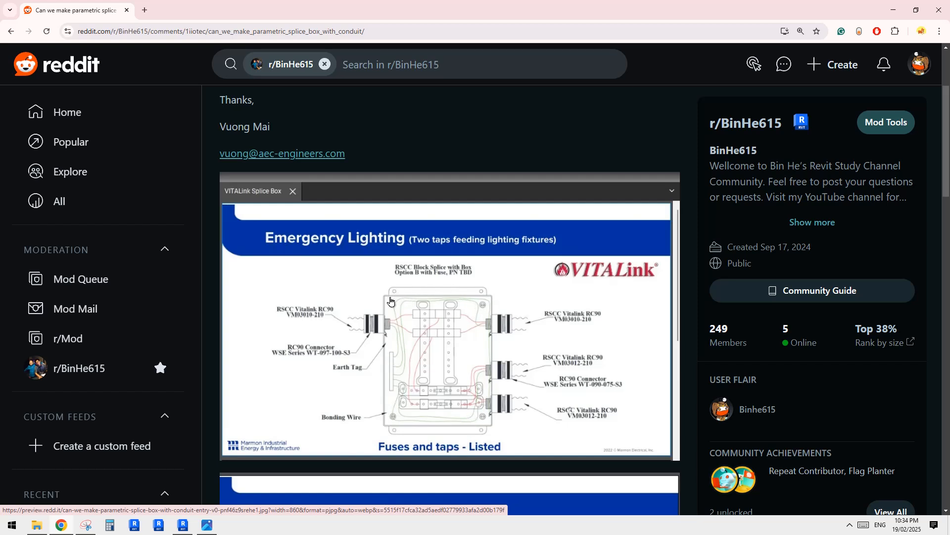
pyautogui.scroll(1, 476, 421)
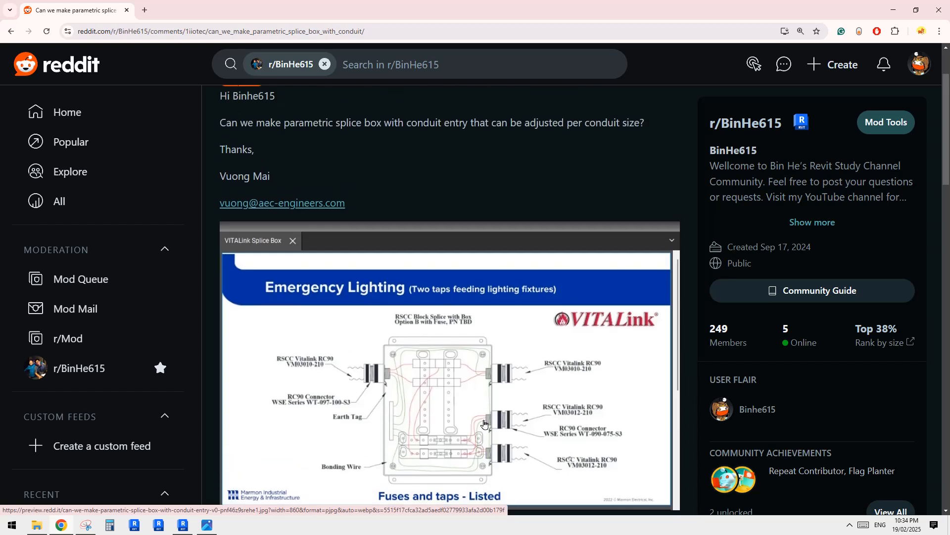
pyautogui.scroll(2, 510, 382)
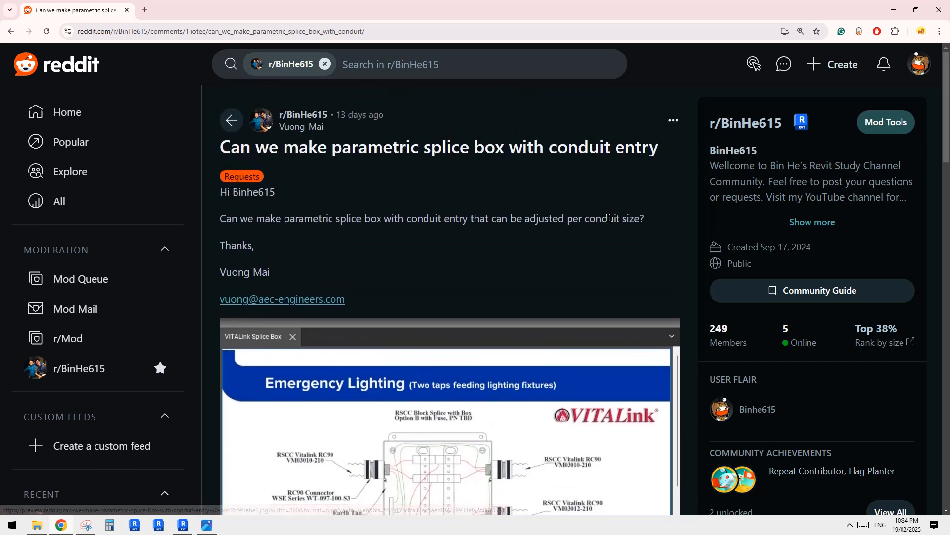
pyautogui.scroll(-2, 549, 350)
pyautogui.scroll(-1, 549, 350)
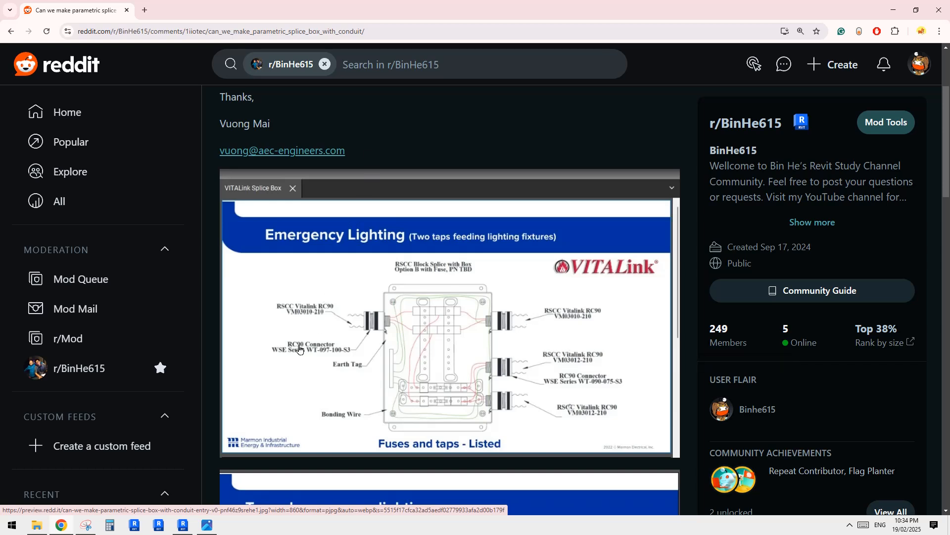
# Step: Switch to Revit 2025 and start a new family, bringing up the template file selection
pyautogui.click(193, 524)
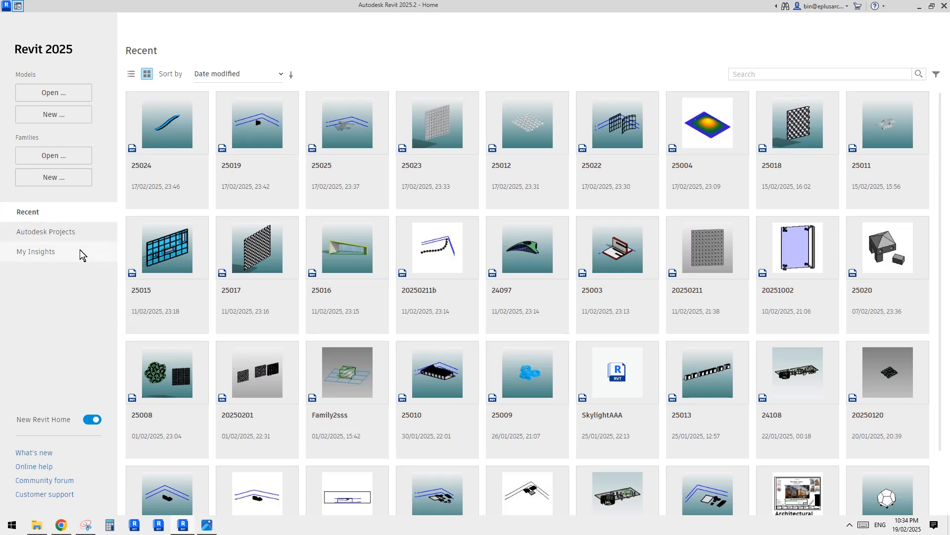
pyautogui.click(62, 179)
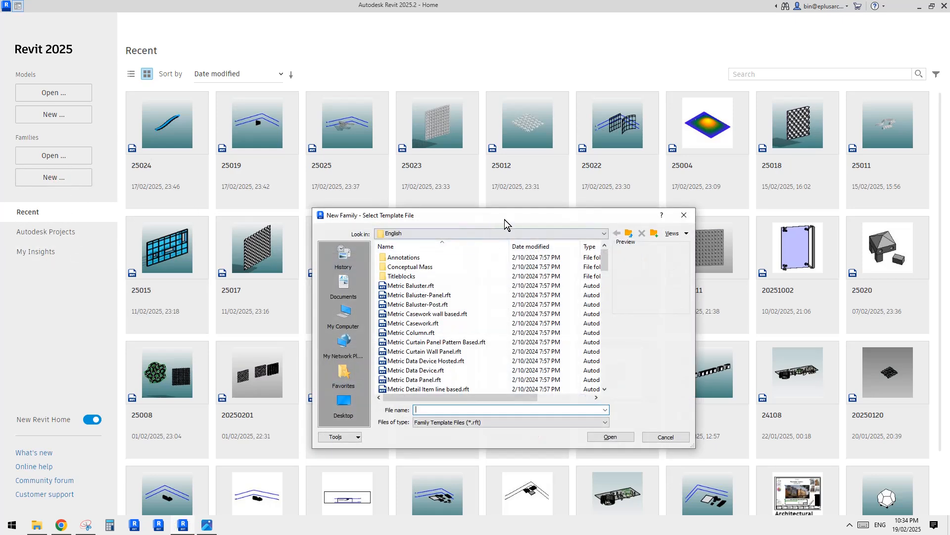
pyautogui.moveTo(504, 219)
pyautogui.mouseDown()
pyautogui.moveTo(491, 227)
pyautogui.moveTo(514, 227)
pyautogui.mouseUp()
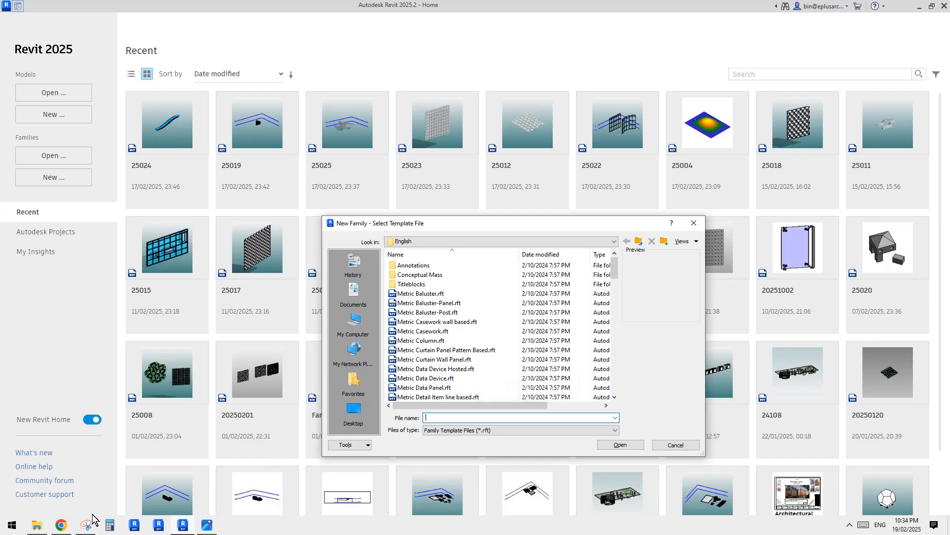
# Step: Switch to Chrome and recheck the splice box reference drawings in the Reddit post
pyautogui.click(61, 524)
pyautogui.scroll(4, 481, 378)
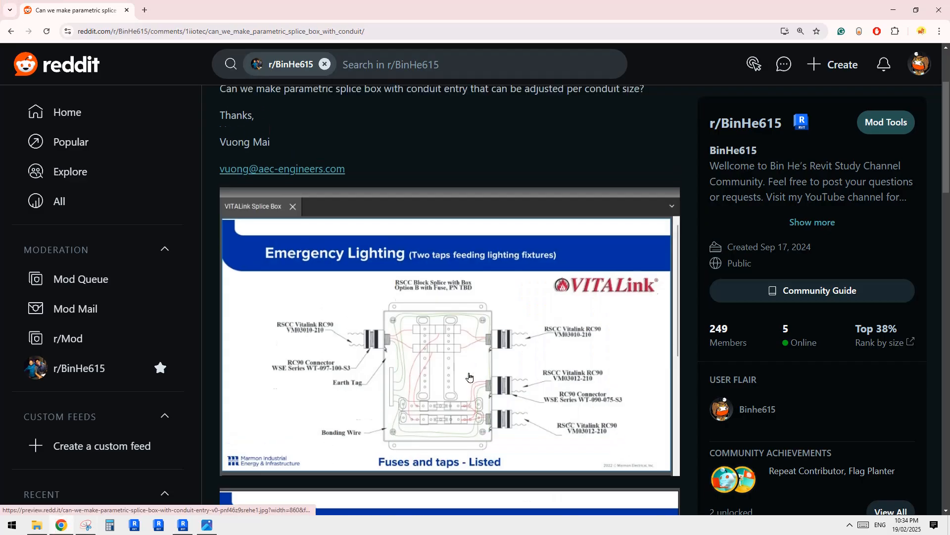
pyautogui.scroll(-5, 465, 376)
pyautogui.scroll(-2, 447, 363)
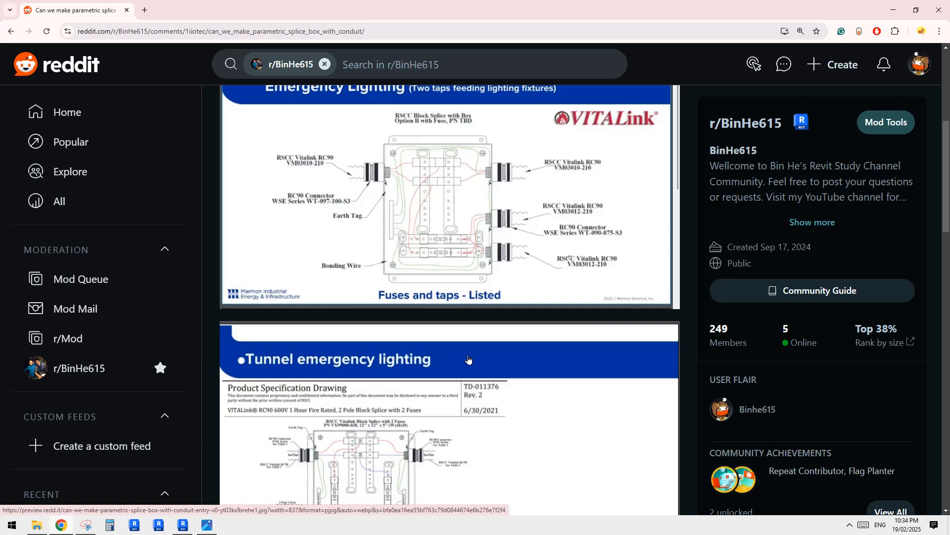
pyautogui.scroll(-8, 468, 359)
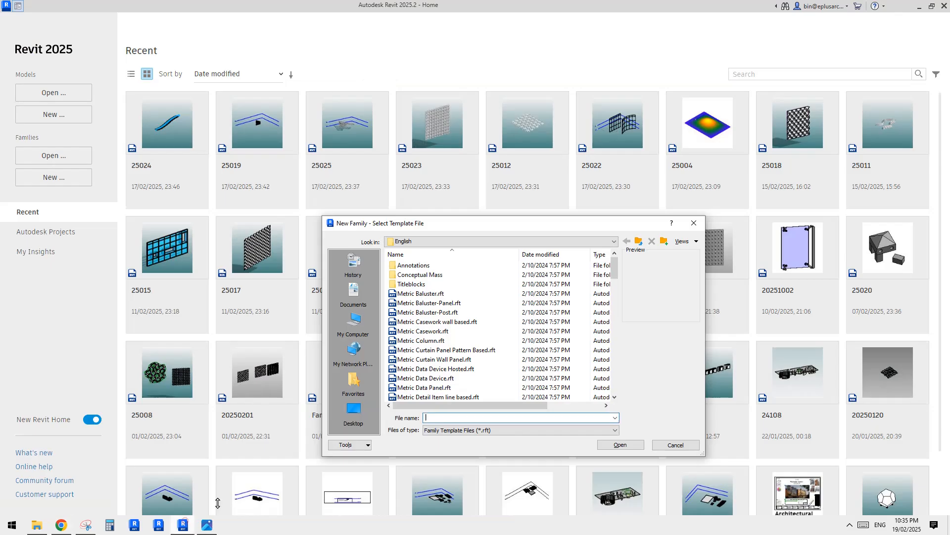
# Step: Switch to Revit and compare the Metric Electrical Fixture wall based and Metric Electrical Equipment family templates
pyautogui.click(183, 525)
pyautogui.click(613, 294)
pyautogui.moveTo(613, 291)
pyautogui.mouseDown()
pyautogui.moveTo(613, 322)
pyautogui.moveTo(622, 270)
pyautogui.moveTo(620, 277)
pyautogui.mouseUp()
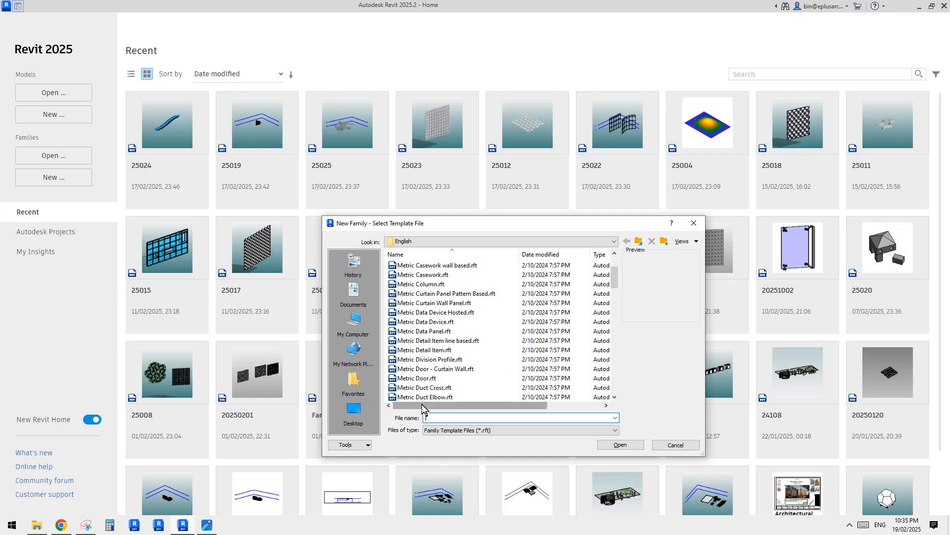
pyautogui.moveTo(614, 291); pyautogui.dragTo(617, 307)
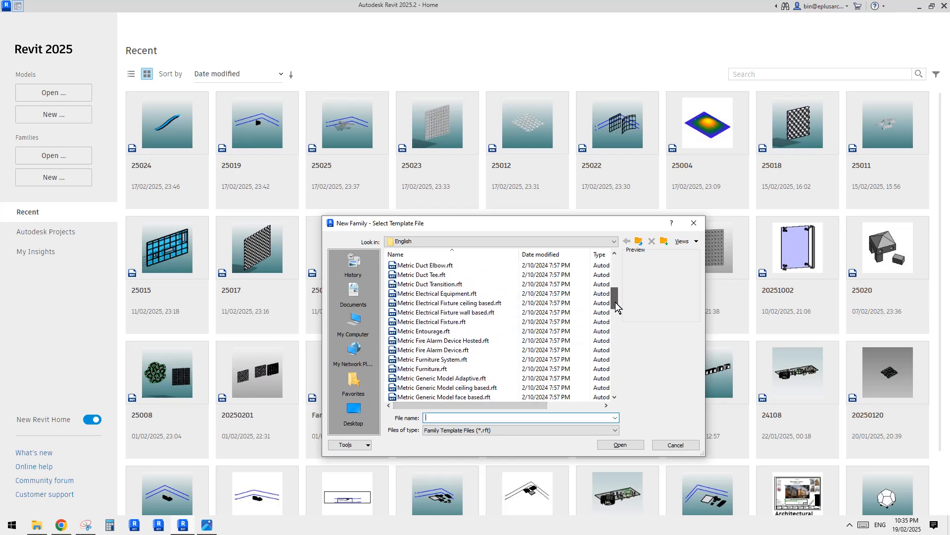
pyautogui.click(425, 312)
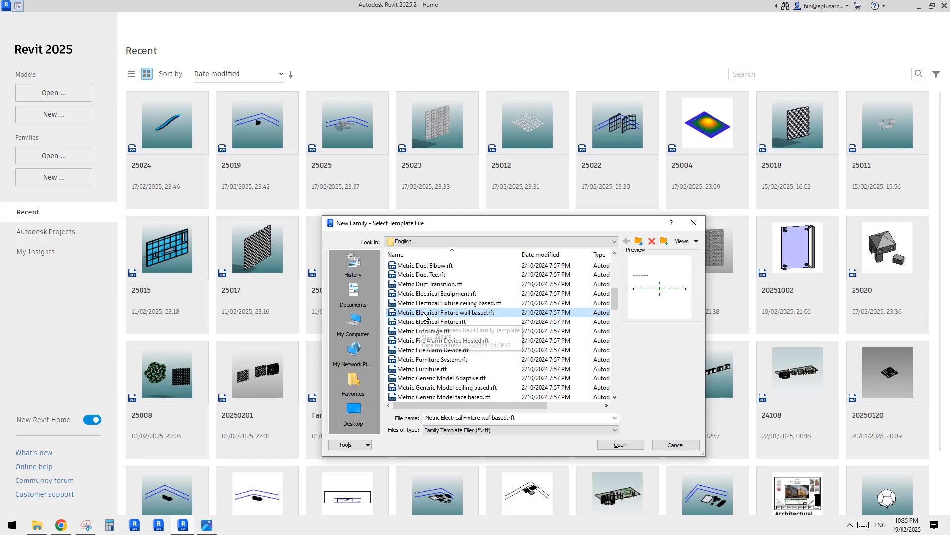
pyautogui.click(454, 297)
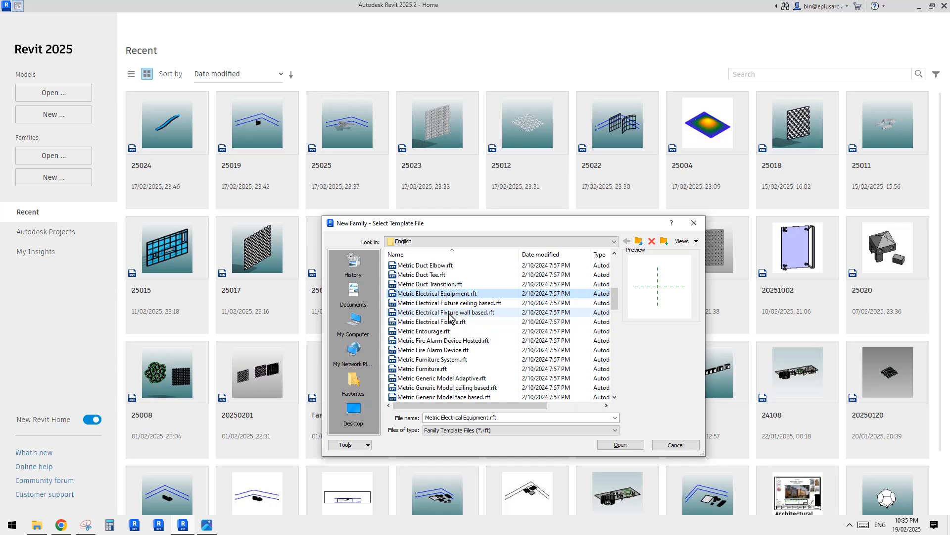
pyautogui.click(454, 312)
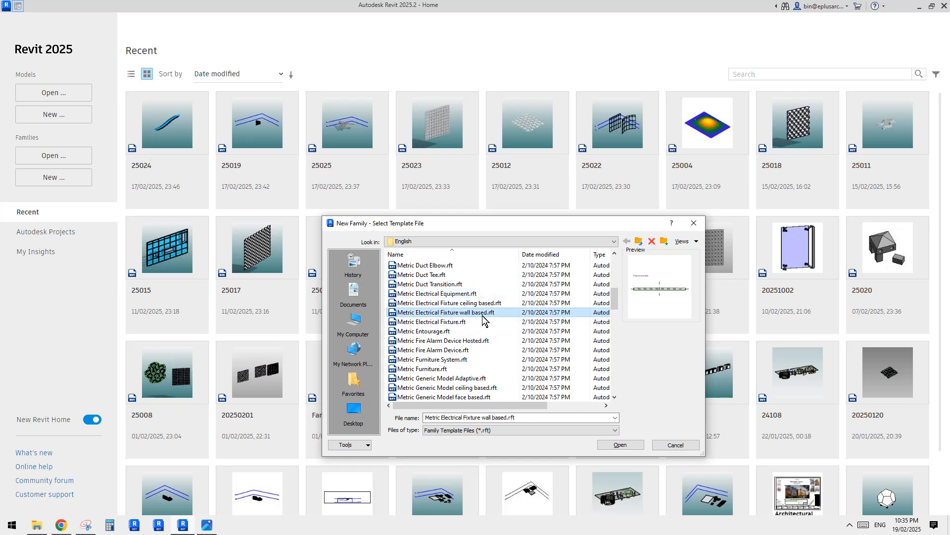
# Step: Check the Metric Generic Model wall based template, and create the new family from Metric Electrical Fixture wall based.rft
pyautogui.moveTo(506, 226); pyautogui.dragTo(511, 252)
pyautogui.click(468, 338)
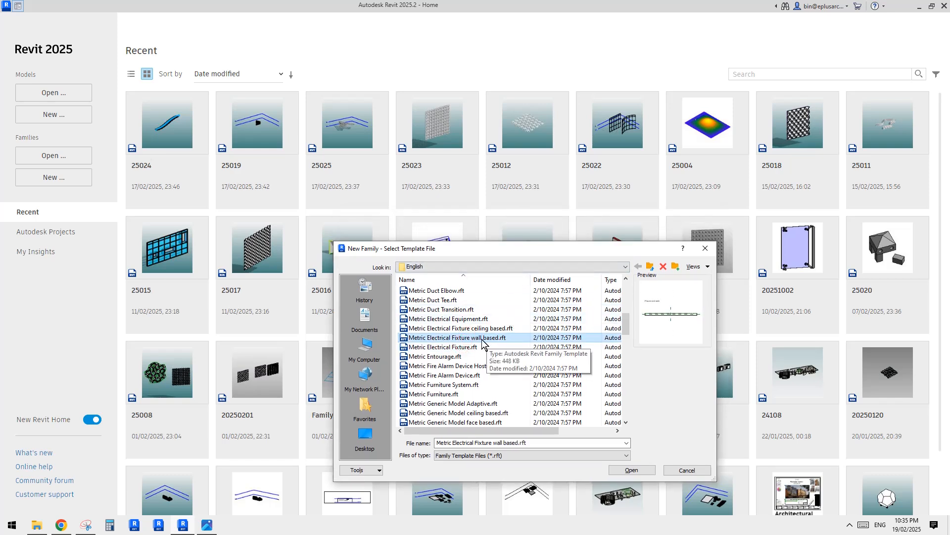
pyautogui.moveTo(627, 327); pyautogui.dragTo(628, 351)
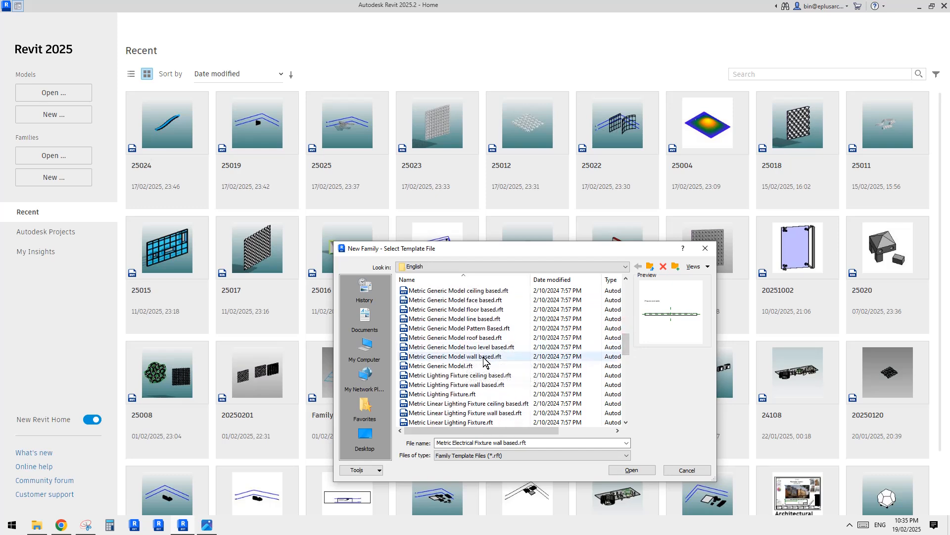
pyautogui.click(476, 356)
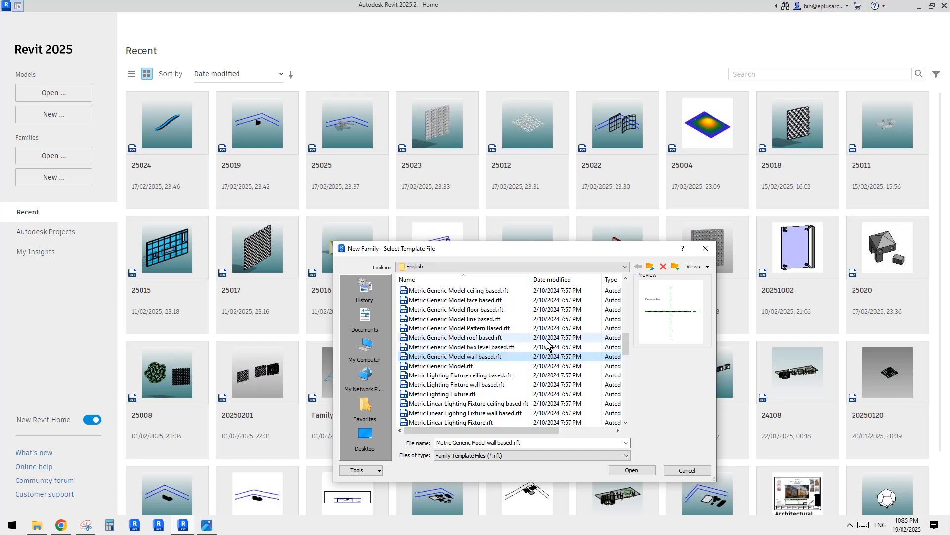
pyautogui.scroll(4, 627, 321)
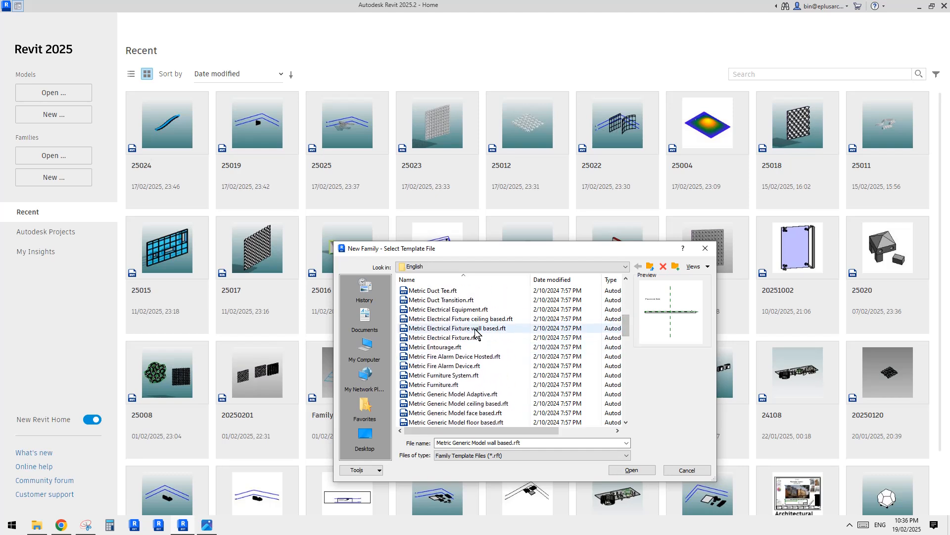
pyautogui.click(455, 330)
pyautogui.click(631, 469)
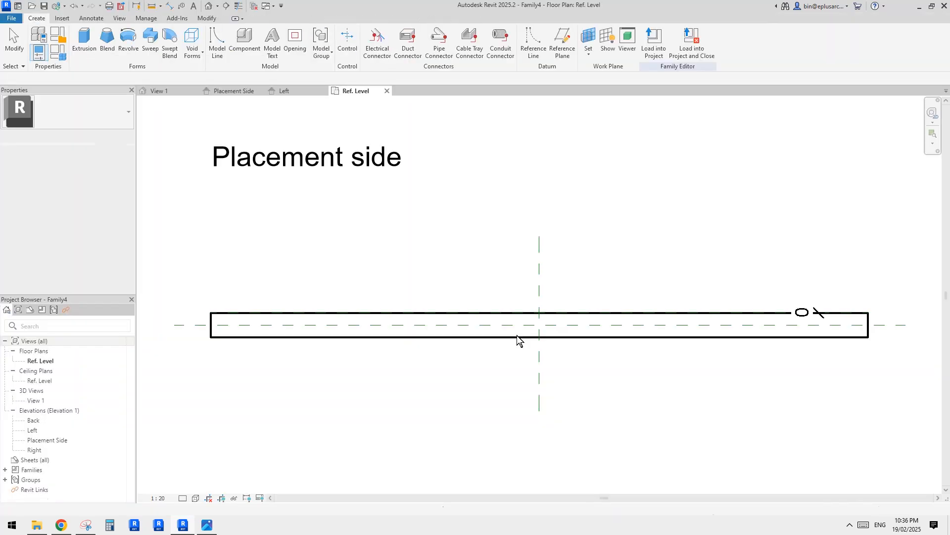
# Step: Inspect the host wall and its placement side in the Ref. Level floor plan
pyautogui.moveTo(527, 347); pyautogui.dragTo(467, 355, button='middle')
pyautogui.scroll(-1, 512, 345)
pyautogui.scroll(1, 467, 357)
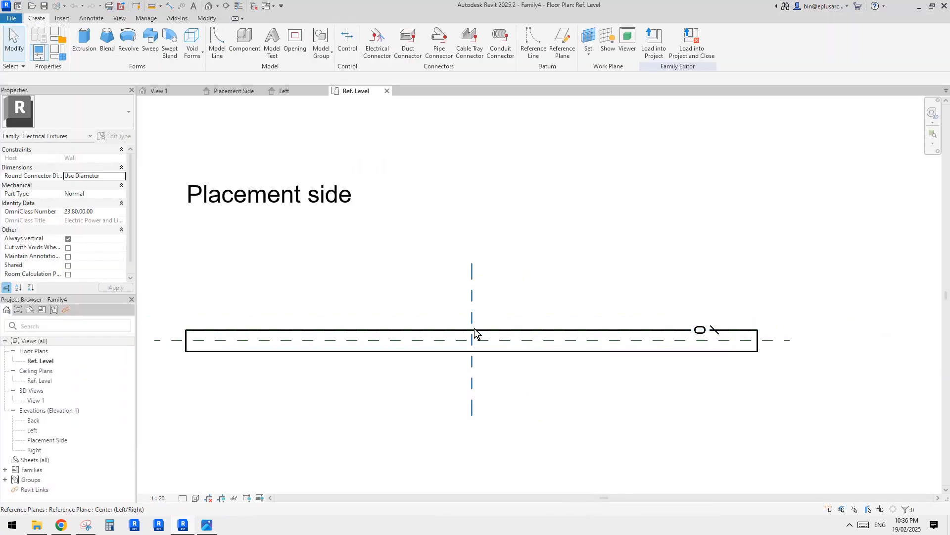
pyautogui.click(516, 332)
pyautogui.moveTo(532, 273); pyautogui.dragTo(526, 276, button='middle')
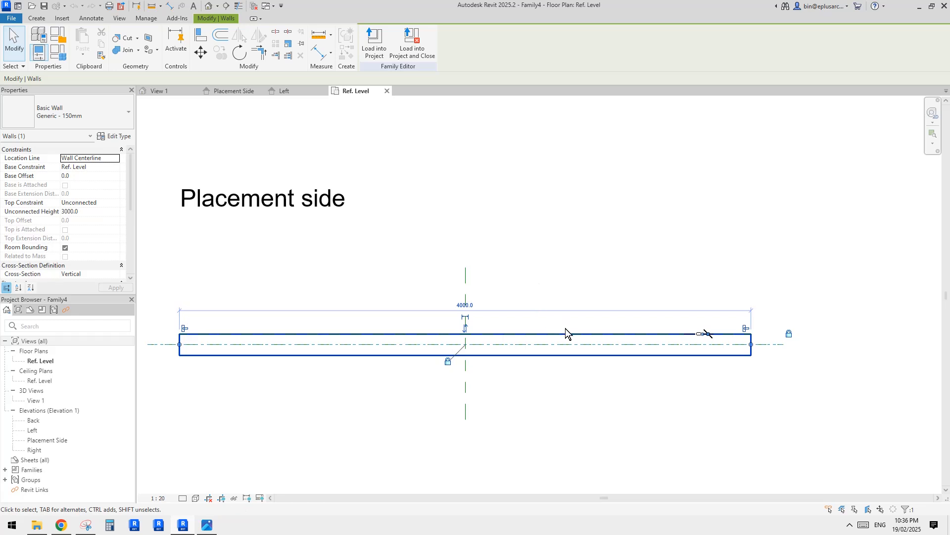
pyautogui.click(562, 402)
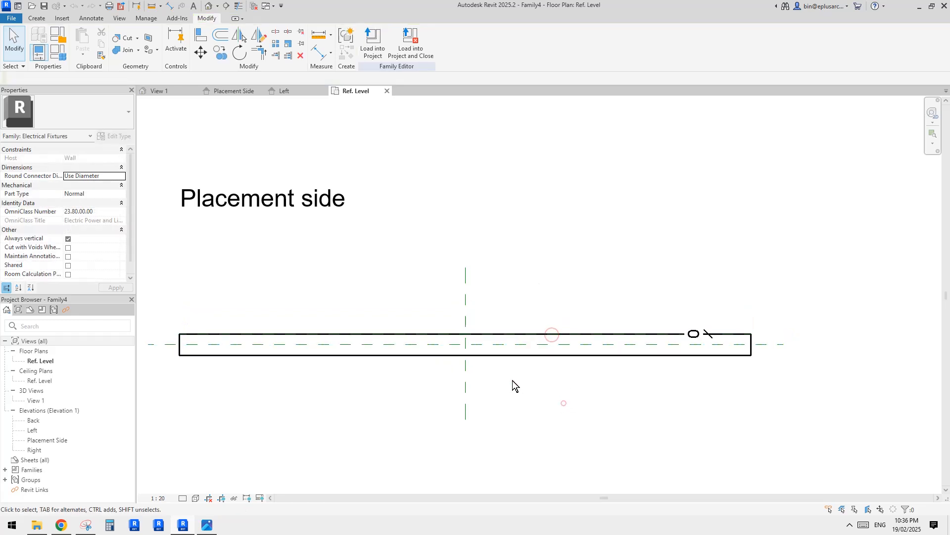
pyautogui.click(542, 356)
pyautogui.click(566, 374)
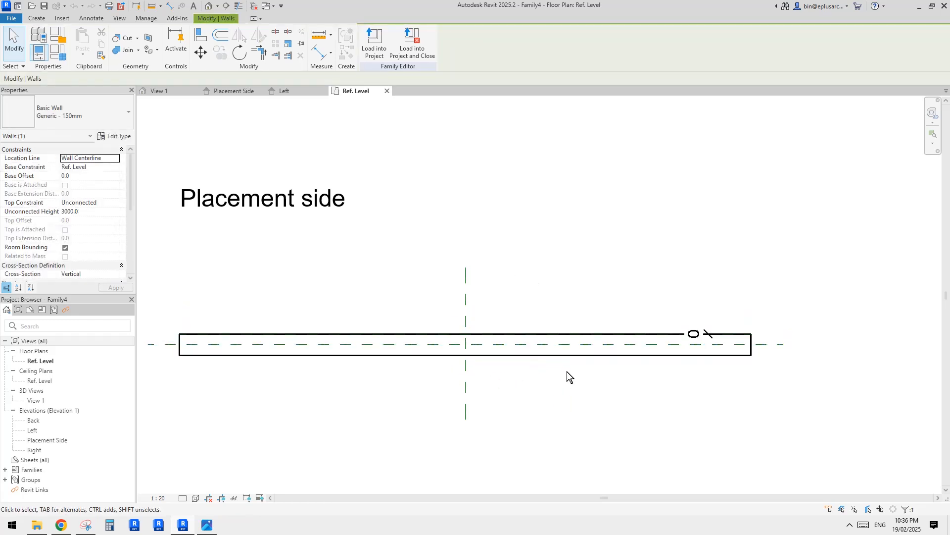
pyautogui.click(590, 353)
pyautogui.click(592, 379)
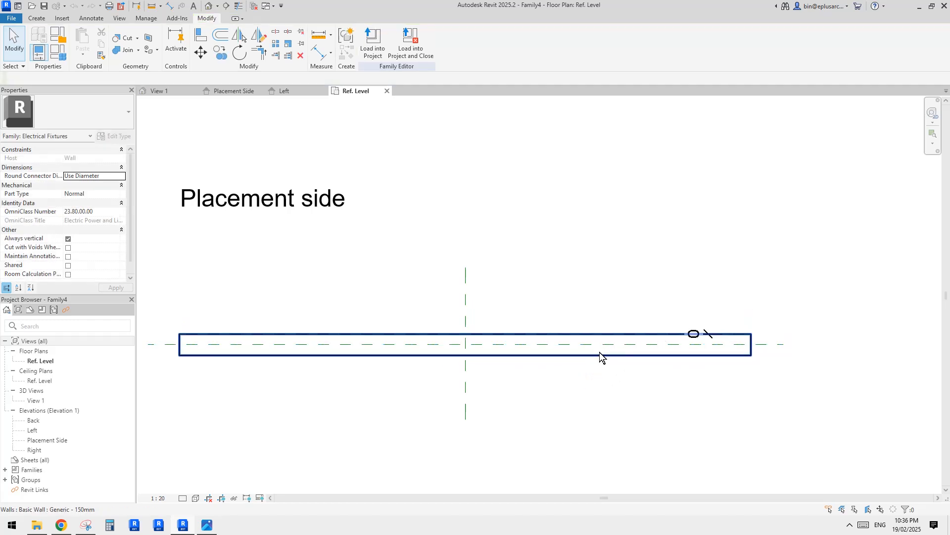
# Step: Temporarily hide the host wall in the Ref. Level plan and select the Back reference plane to inspect it
pyautogui.click(599, 352)
pyautogui.press('h')
pyautogui.press('h')
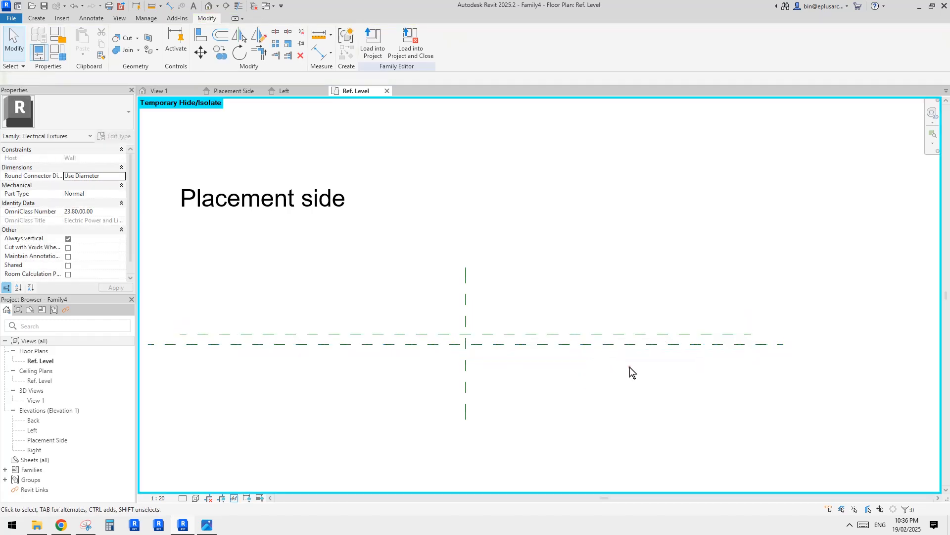
pyautogui.click(623, 334)
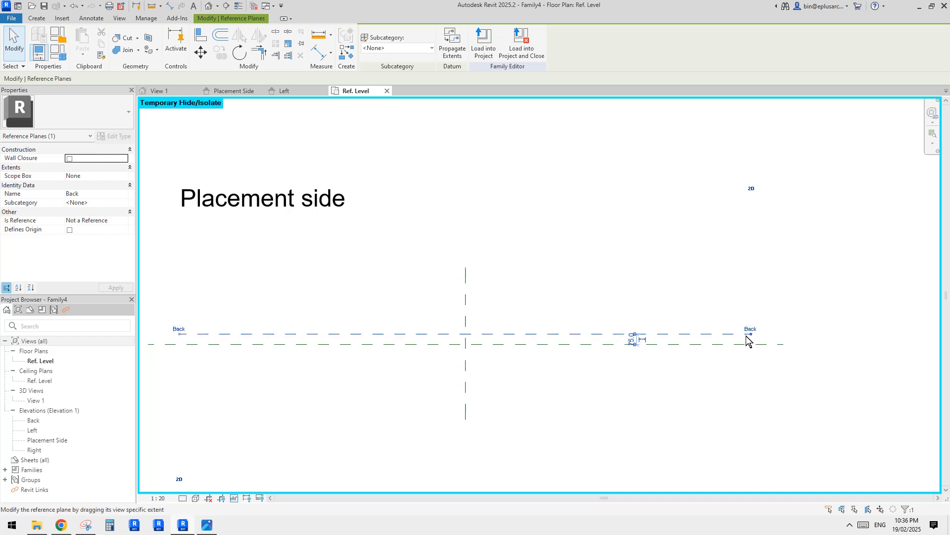
pyautogui.click(688, 391)
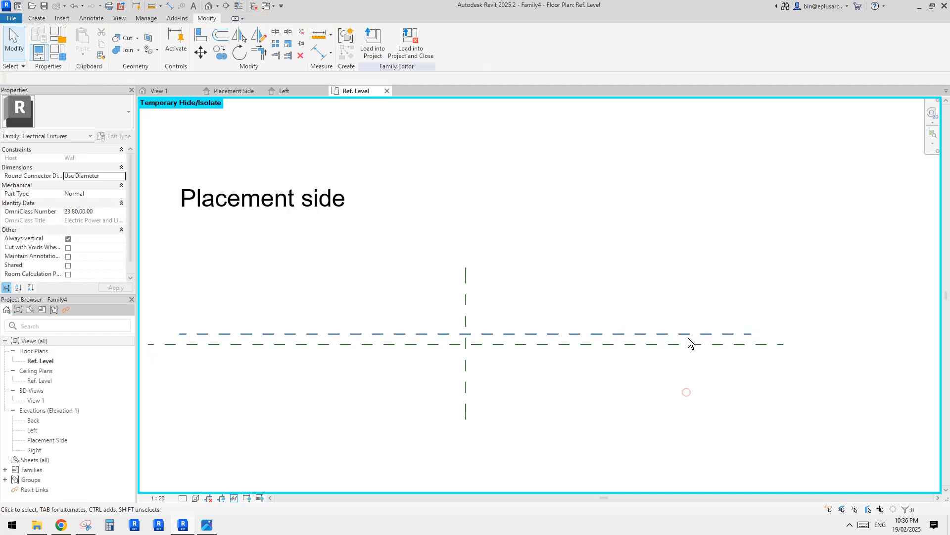
pyautogui.click(685, 335)
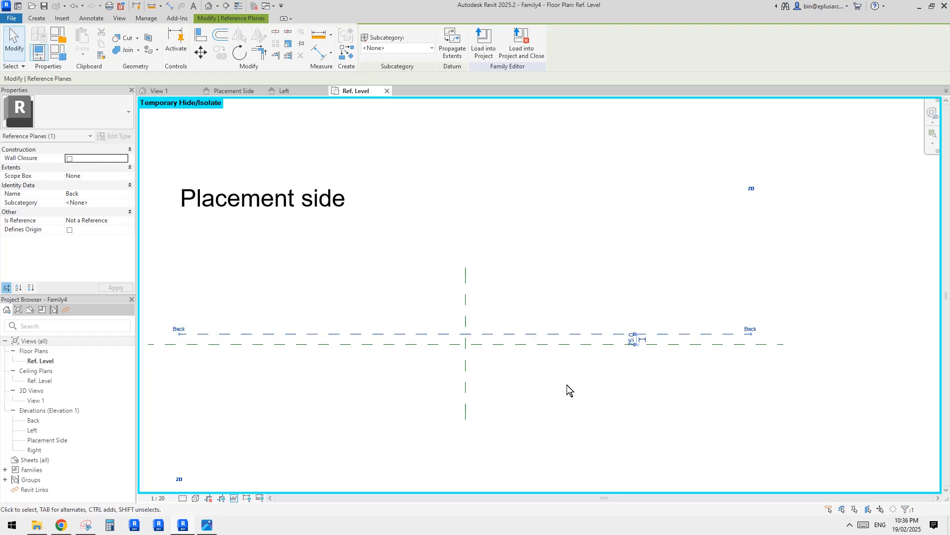
# Step: Recheck the splice box photo in the Reddit post in Chrome, return to Revit and clear the reference plane selection
pyautogui.click(63, 526)
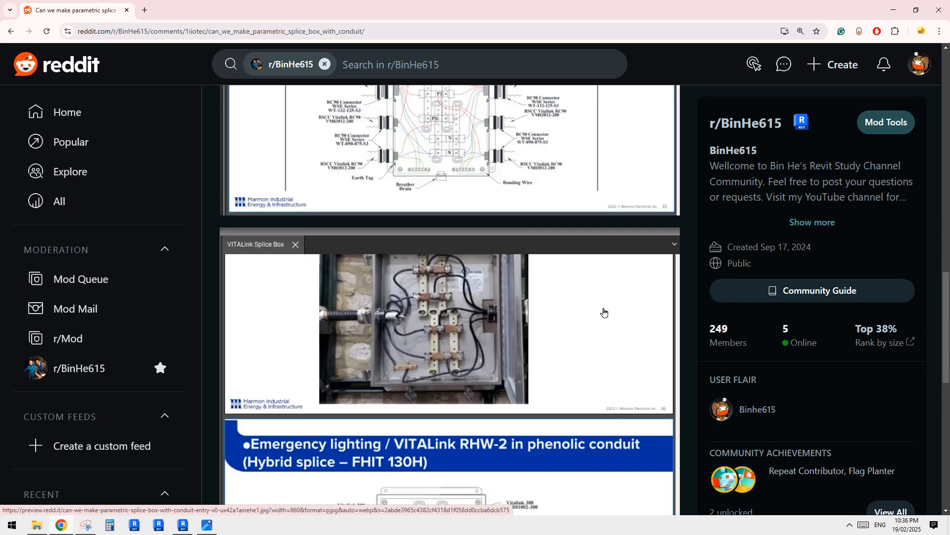
pyautogui.click(183, 525)
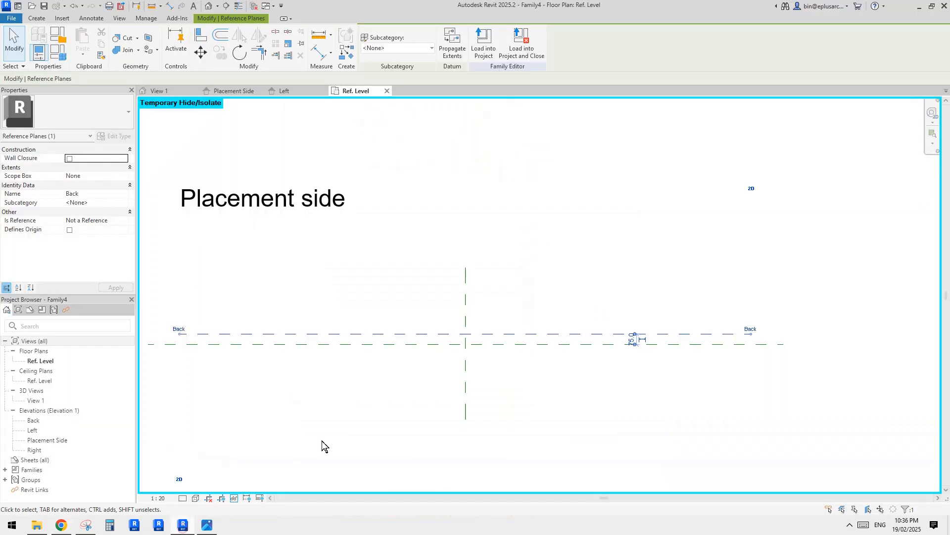
pyautogui.press('Escape')
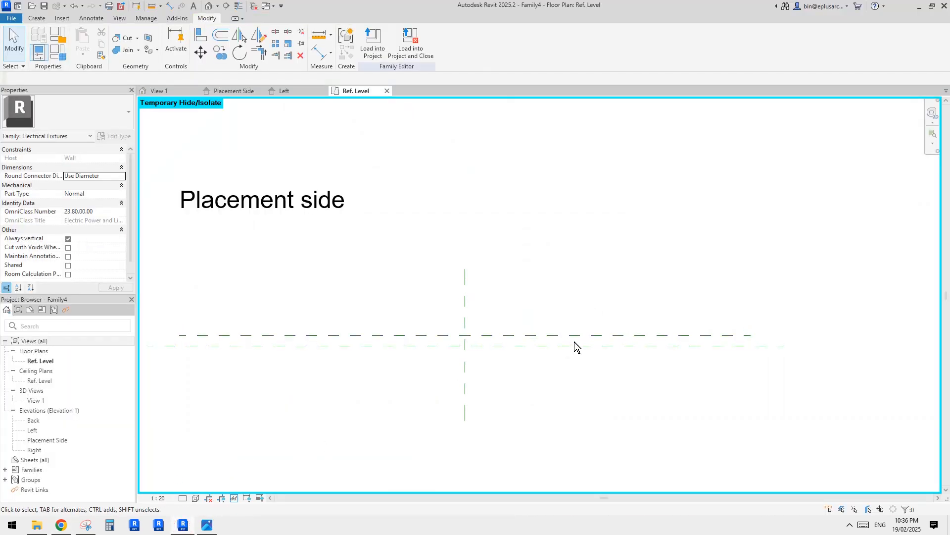
pyautogui.moveTo(564, 334); pyautogui.dragTo(564, 346, button='middle')
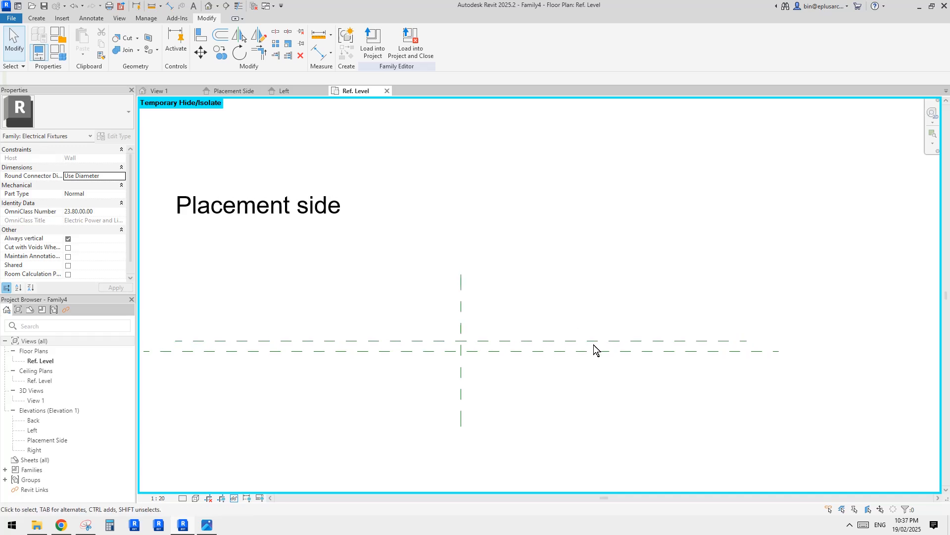
pyautogui.moveTo(515, 304); pyautogui.dragTo(515, 300, button='middle')
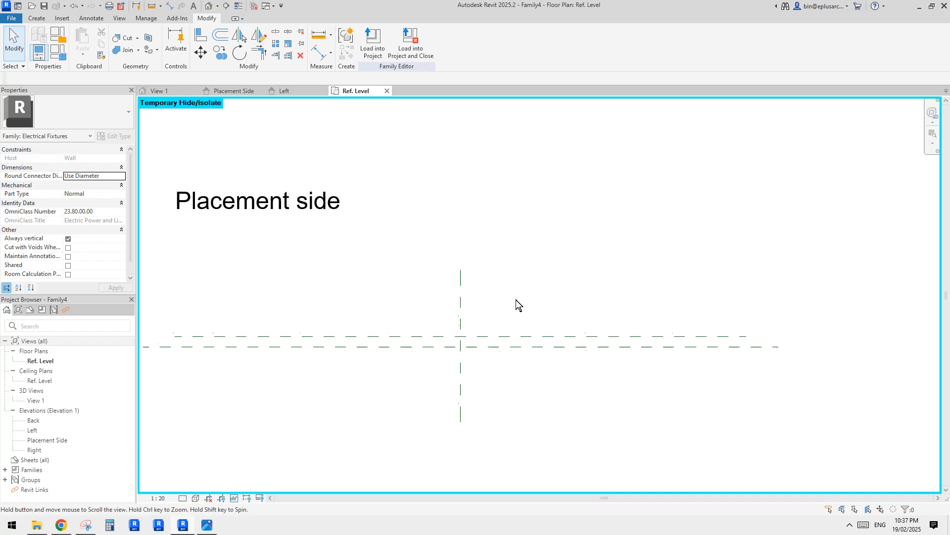
pyautogui.moveTo(506, 335); pyautogui.dragTo(499, 333, button='middle')
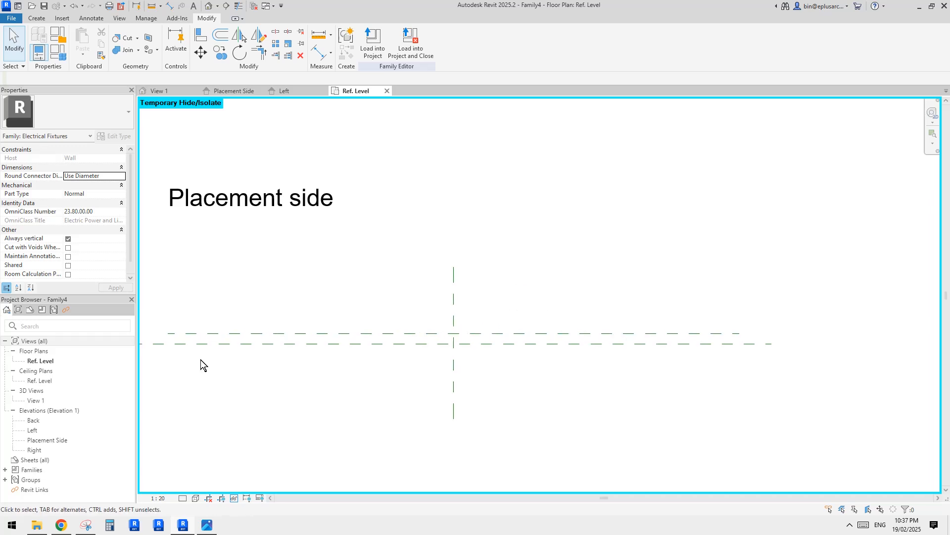
# Step: Open the Placement Side elevation and draw a horizontal reference plane across the full wall width, above Ref. Level
pyautogui.doubleClick(49, 440)
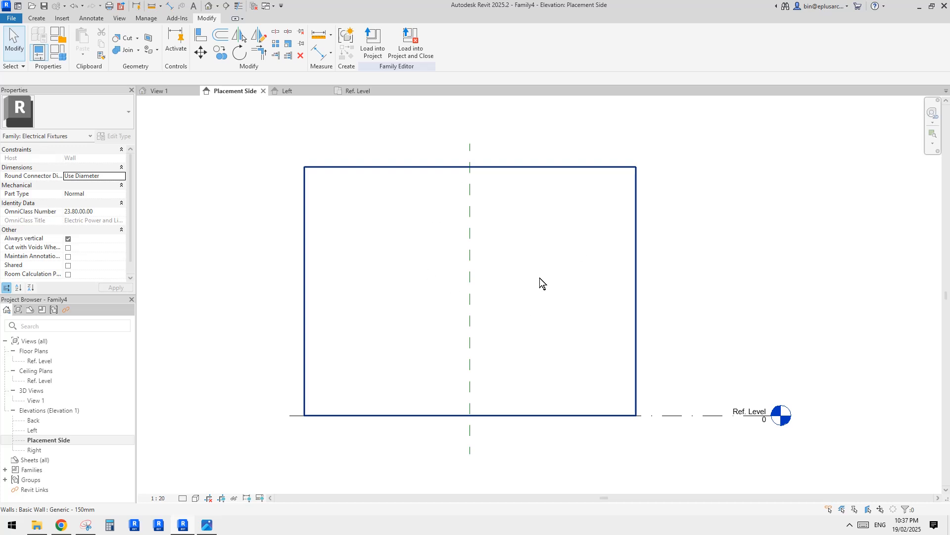
pyautogui.scroll(1, 497, 375)
pyautogui.moveTo(507, 385); pyautogui.dragTo(540, 353, button='middle')
pyautogui.press('r')
pyautogui.press('p')
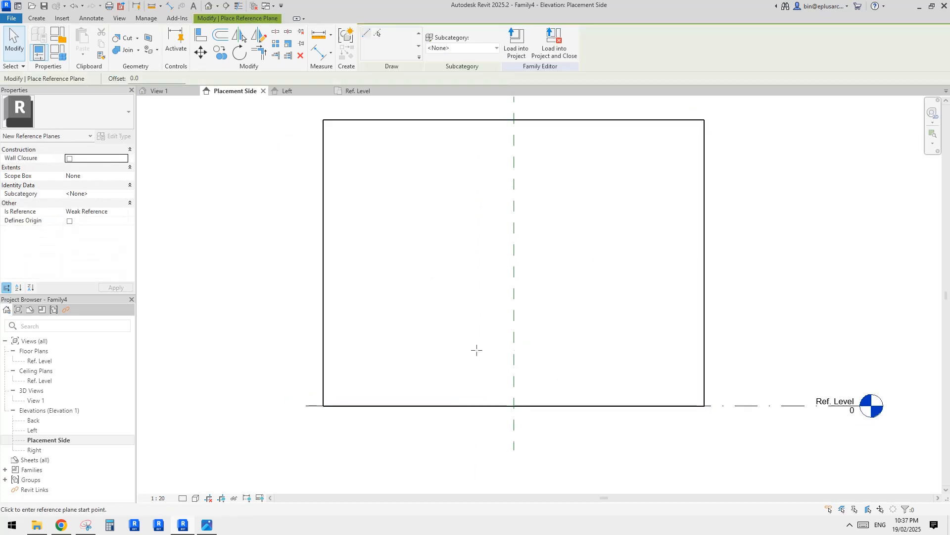
pyautogui.moveTo(454, 355); pyautogui.dragTo(441, 347, button='middle')
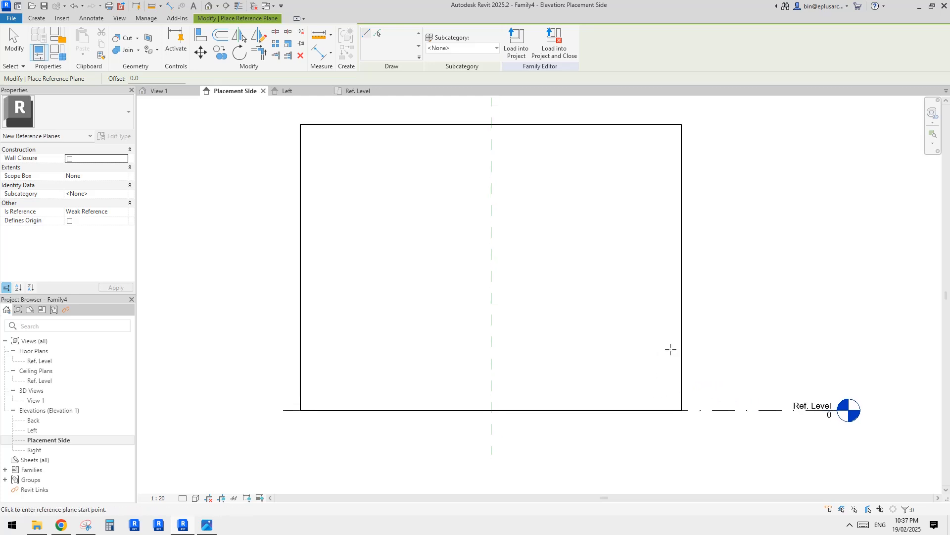
pyautogui.click(729, 335)
pyautogui.click(283, 336)
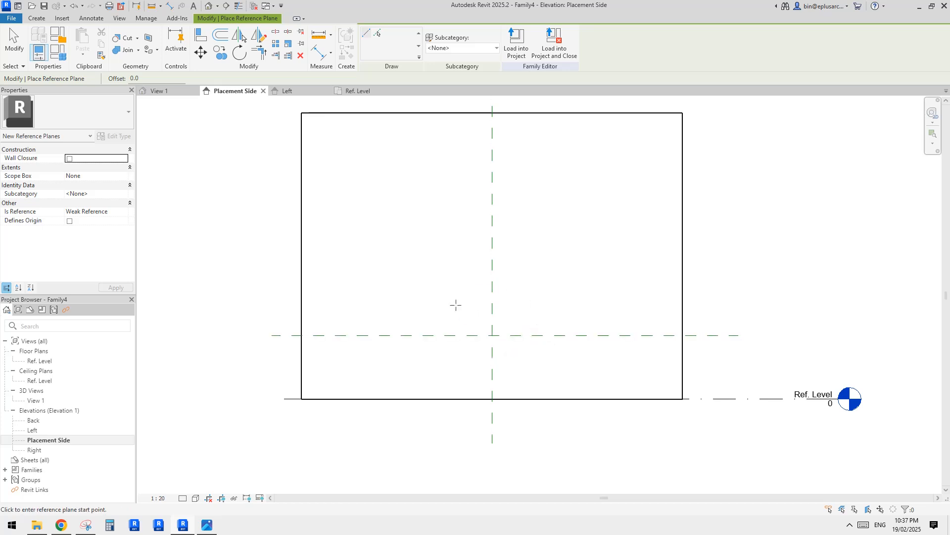
# Step: Draw two vertical reference planes on the wall, about 438 mm left and 429 mm right of the centre plane
pyautogui.click(450, 238)
pyautogui.click(448, 443)
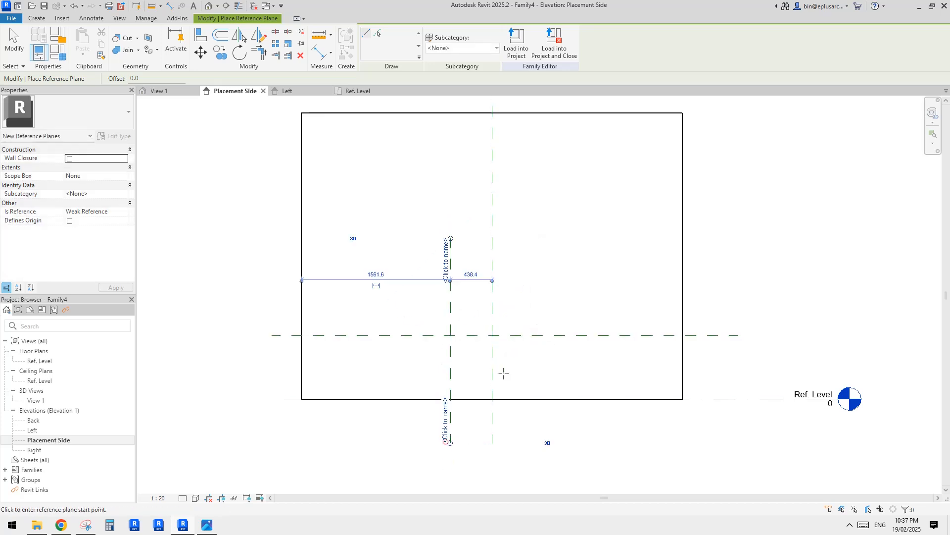
pyautogui.click(533, 242)
pyautogui.click(533, 443)
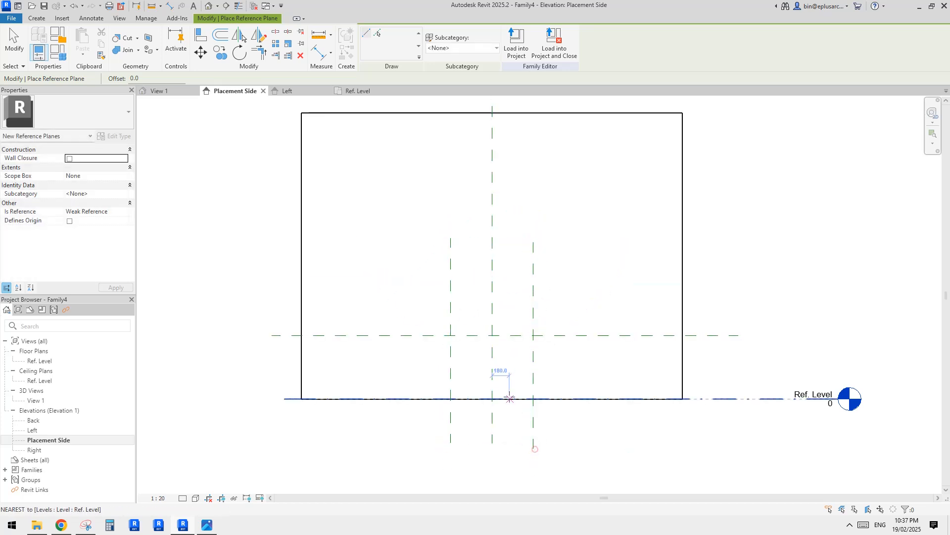
# Step: Dimension the three vertical reference planes in one string and make their spacing equal about the centre plane
pyautogui.press('d')
pyautogui.press('i')
pyautogui.click(533, 347)
pyautogui.click(492, 316)
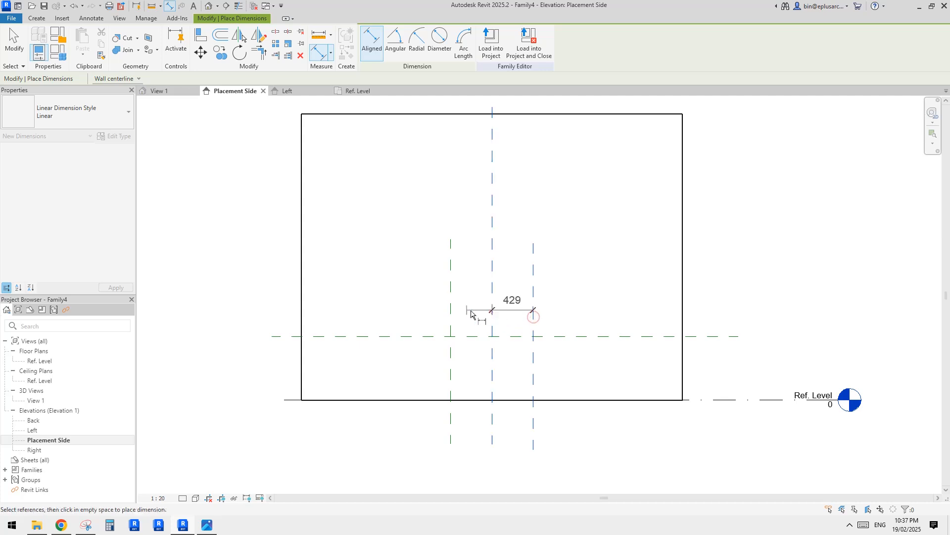
pyautogui.click(451, 312)
pyautogui.scroll(2, 458, 304)
pyautogui.click(530, 277)
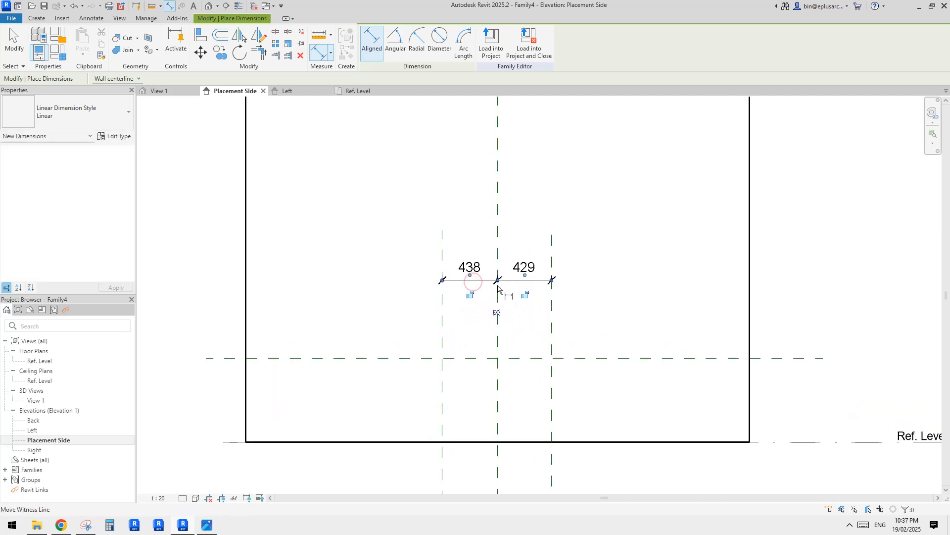
pyautogui.click(497, 313)
# Step: Add an overall dimension between the two outer vertical reference planes, above the equality dimension
pyautogui.click(553, 262)
pyautogui.click(443, 257)
pyautogui.click(477, 245)
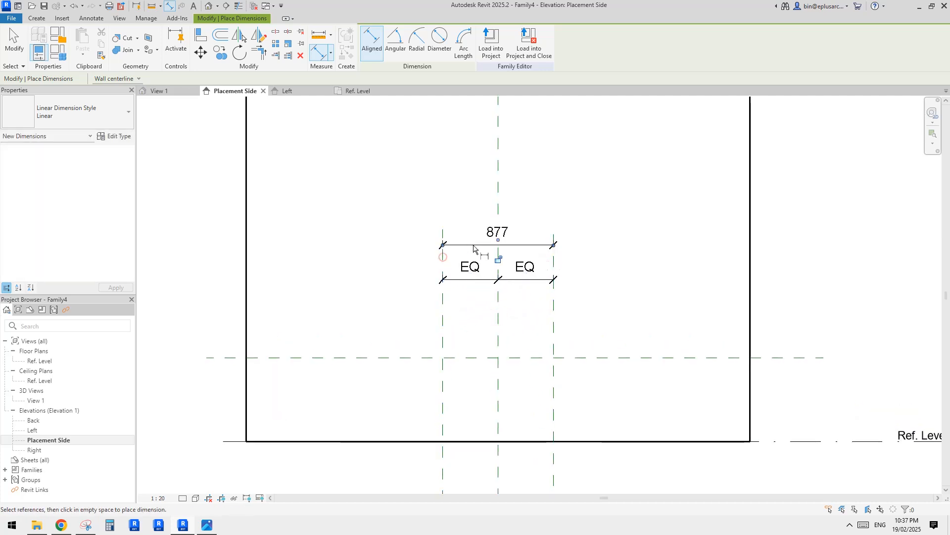
pyautogui.press('Escape')
pyautogui.press('Escape')
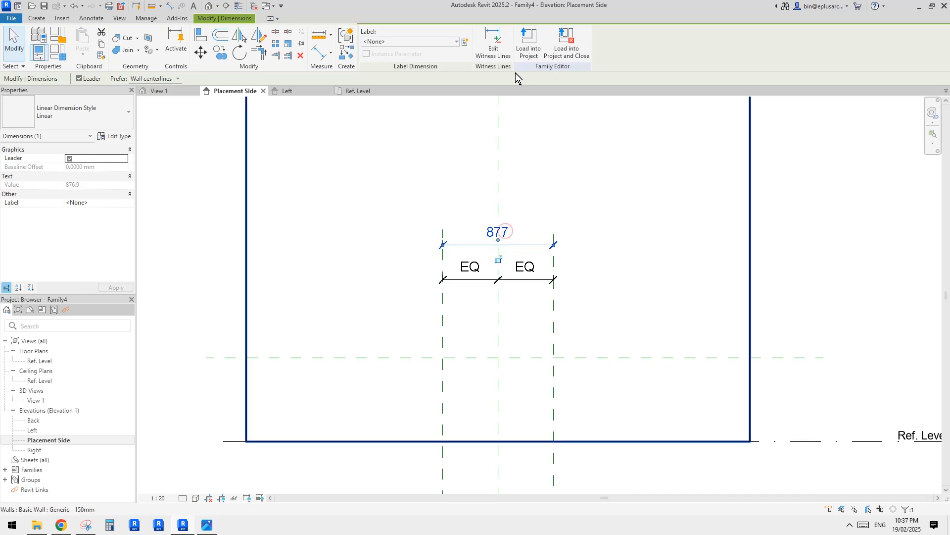
# Step: Label the overall dimension between the outer vertical reference planes with a new type parameter named w
pyautogui.click(465, 42)
pyautogui.write('w')
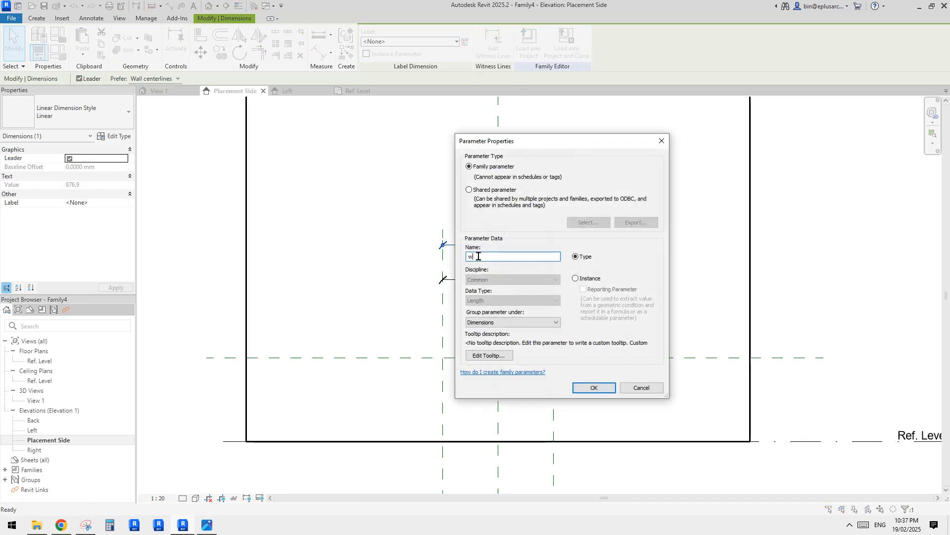
pyautogui.click(600, 389)
# Step: Dimension the horizontal reference plane's height above Ref. Level, placing the dimension beyond the wall's right edge
pyautogui.moveTo(536, 404); pyautogui.dragTo(511, 338, button='middle')
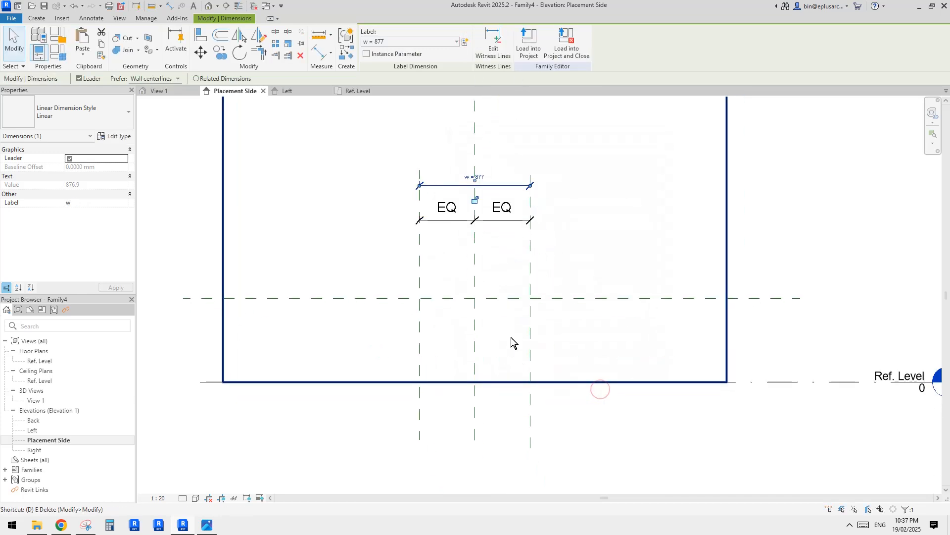
pyautogui.press('d')
pyautogui.press('i')
pyautogui.click(769, 298)
pyautogui.click(779, 382)
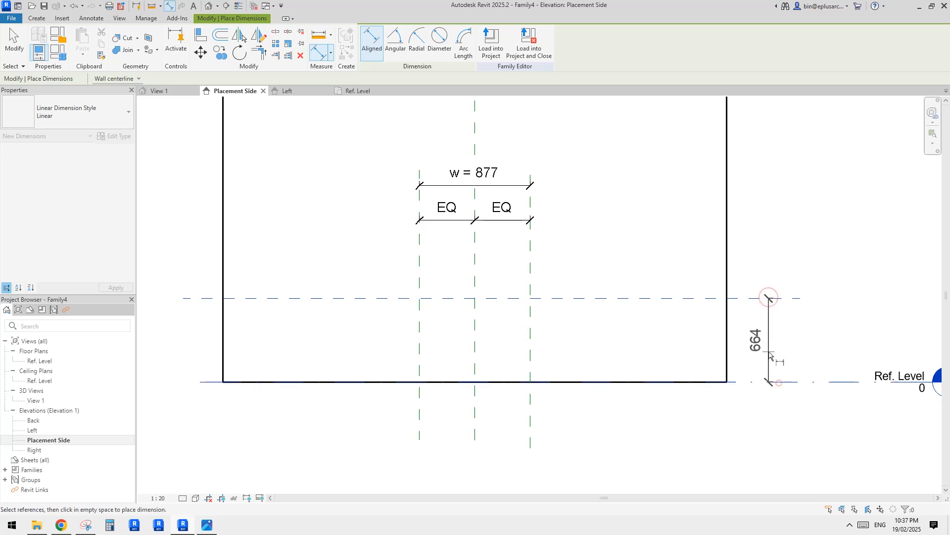
pyautogui.click(768, 350)
pyautogui.press('Escape')
pyautogui.press('Escape')
# Step: Label the height dimension of the horizontal reference plane with a new type parameter named h
pyautogui.click(768, 333)
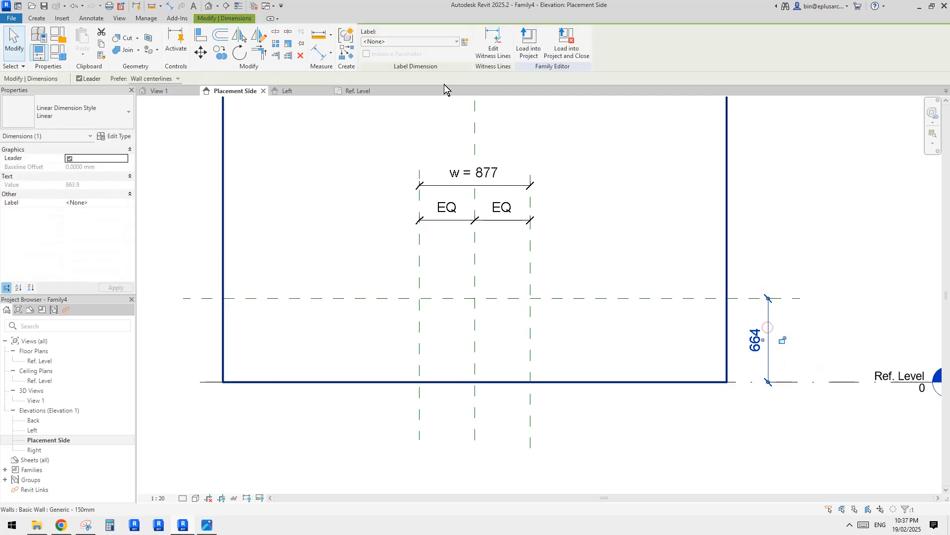
pyautogui.click(464, 41)
pyautogui.write('h')
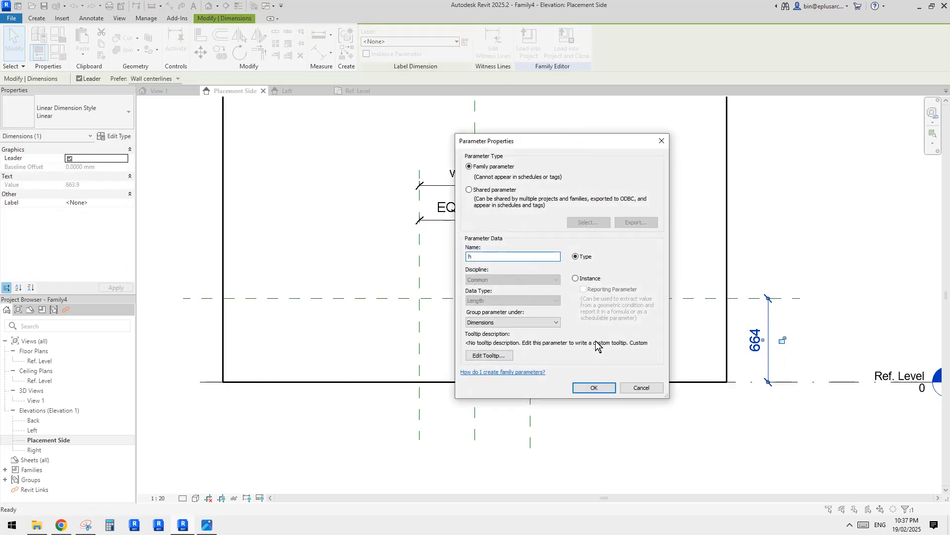
pyautogui.click(599, 388)
pyautogui.click(623, 418)
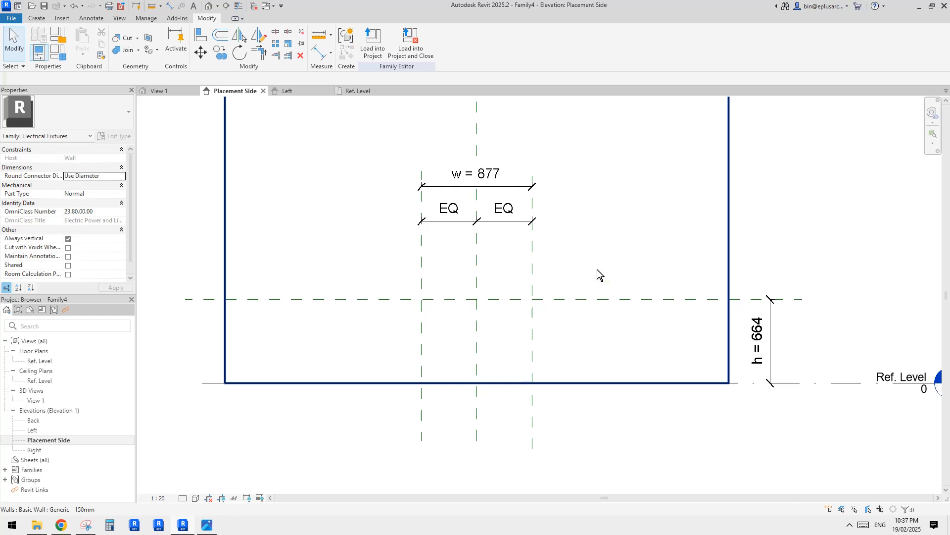
pyautogui.scroll(-1, 517, 203)
pyautogui.moveTo(532, 218); pyautogui.dragTo(534, 228, button='middle')
pyautogui.scroll(1, 542, 254)
pyautogui.moveTo(560, 275); pyautogui.dragTo(604, 244, button='middle')
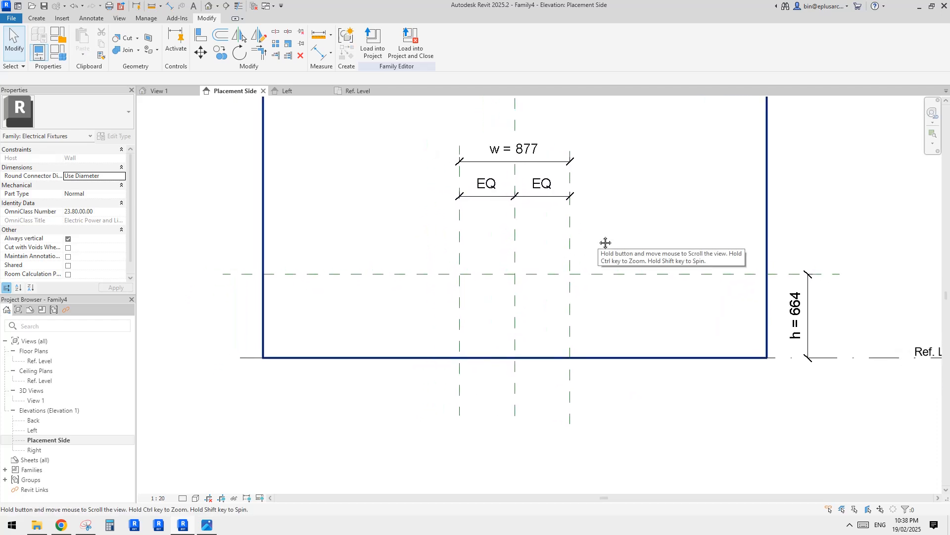
# Step: In the Ref. Level floor plan, draw a horizontal reference plane between the two wall planes, about 44 mm from Back and extending past both vertical planes
pyautogui.doubleClick(40, 361)
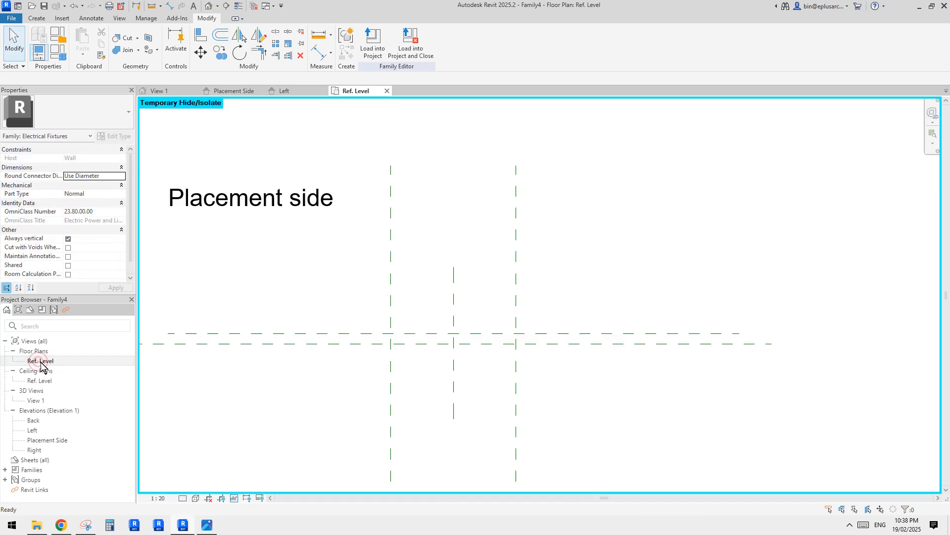
pyautogui.scroll(1, 527, 370)
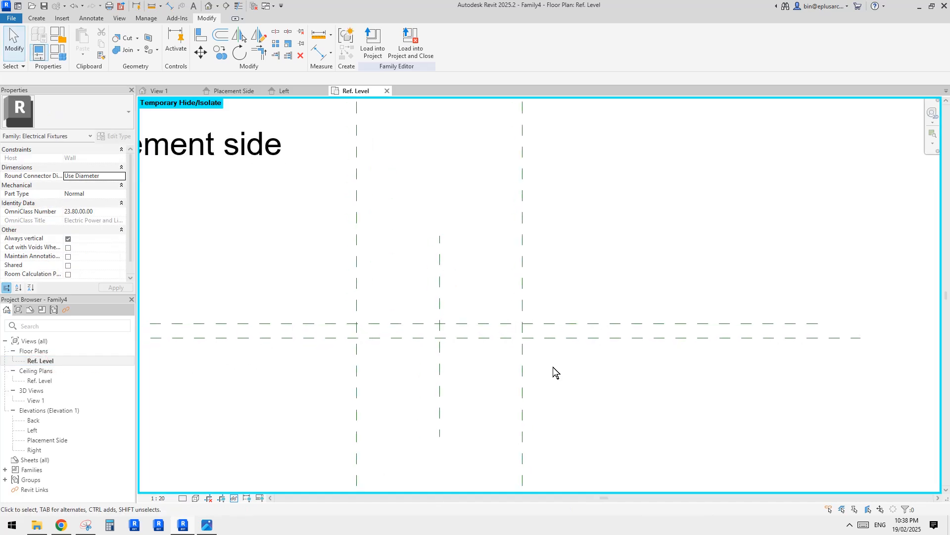
pyautogui.moveTo(553, 367); pyautogui.dragTo(581, 367, button='middle')
pyautogui.moveTo(724, 361); pyautogui.dragTo(760, 356, button='middle')
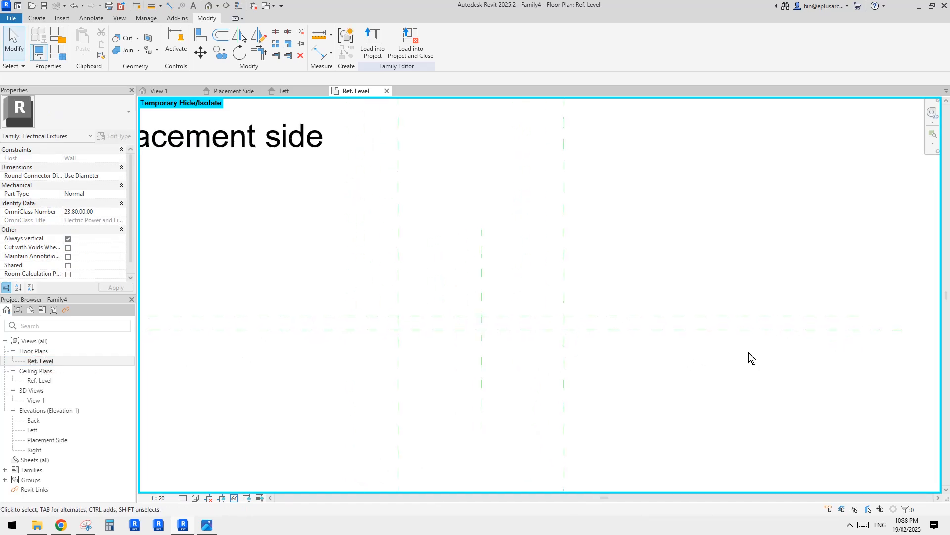
pyautogui.moveTo(674, 318); pyautogui.dragTo(674, 322, button='middle')
pyautogui.press('r')
pyautogui.press('p')
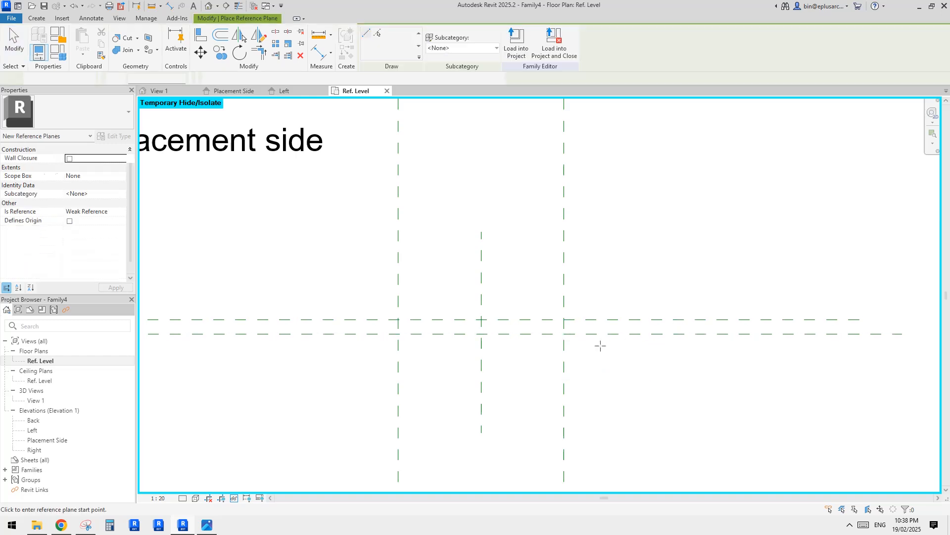
pyautogui.scroll(2, 601, 340)
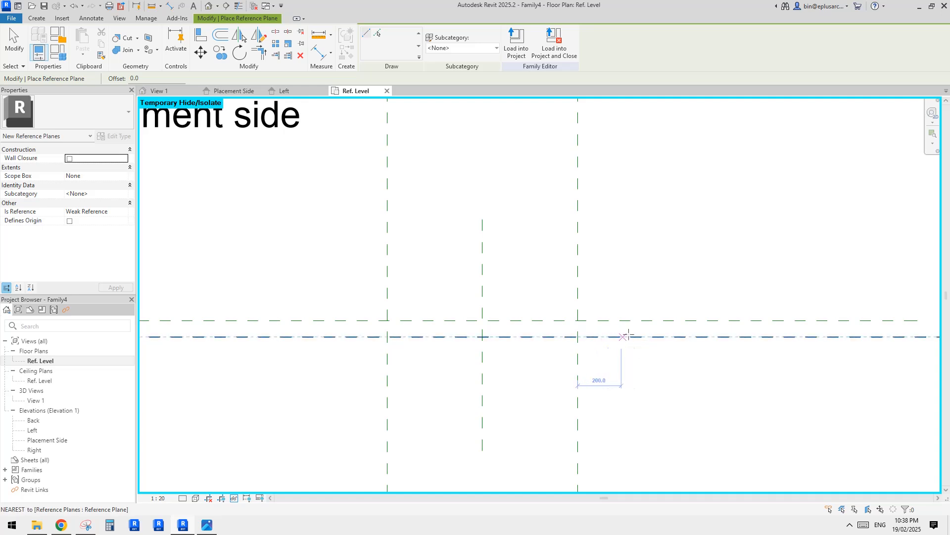
pyautogui.scroll(2, 623, 337)
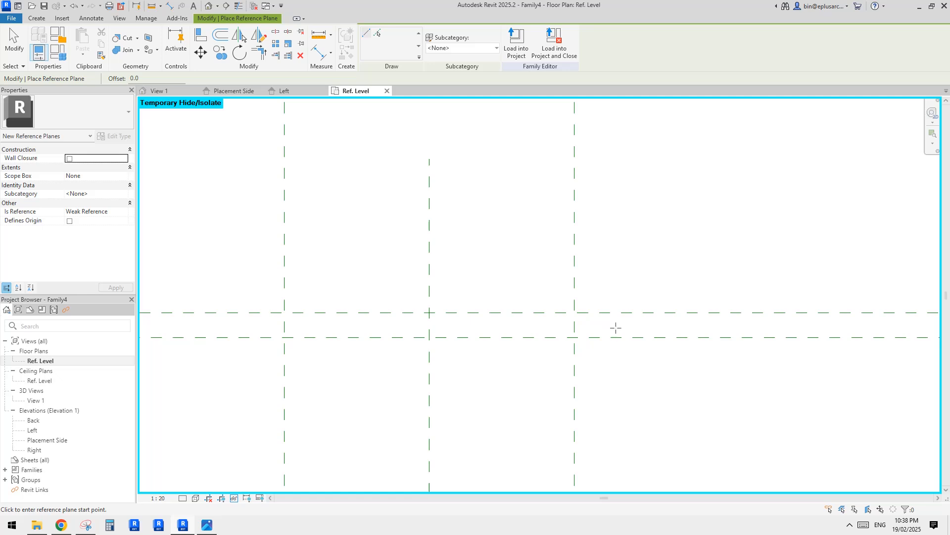
pyautogui.scroll(-1, 617, 325)
pyautogui.moveTo(614, 331); pyautogui.dragTo(650, 330, button='middle')
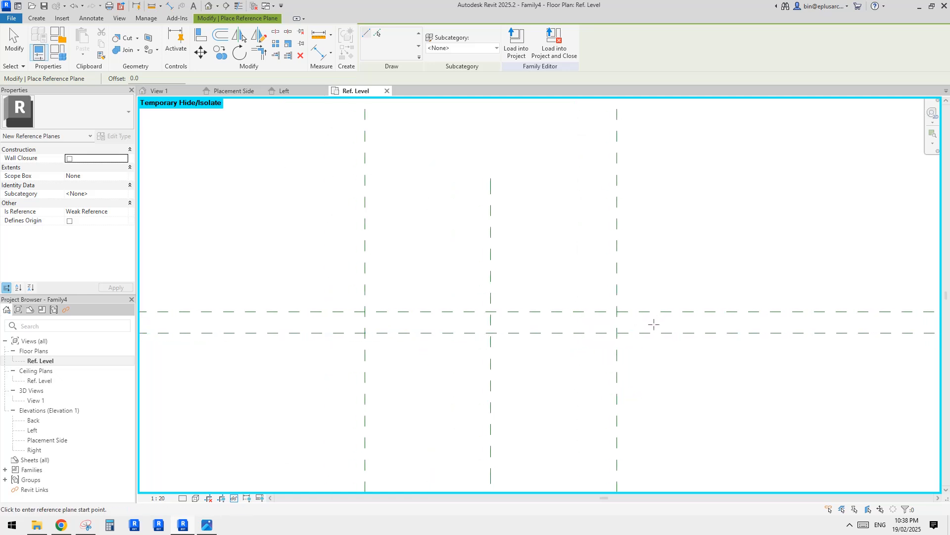
pyautogui.click(653, 324)
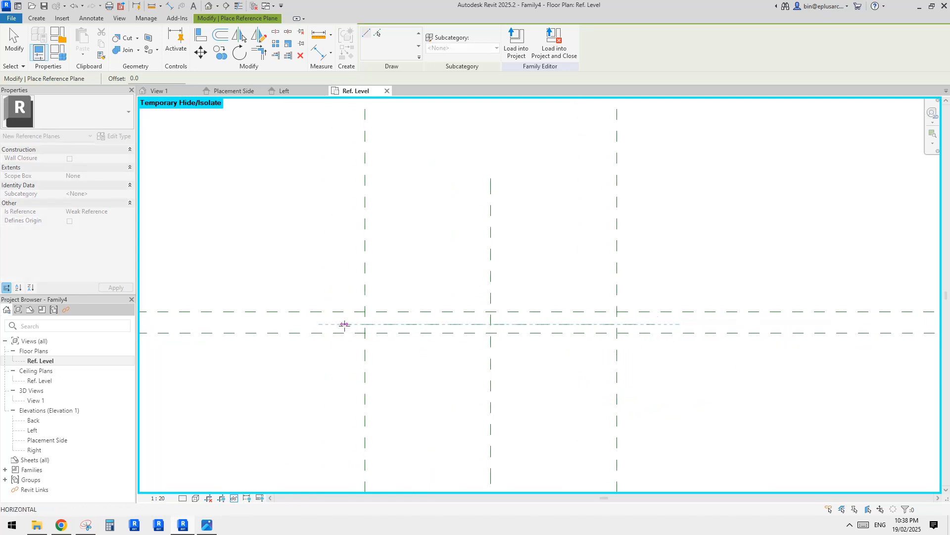
pyautogui.click(329, 324)
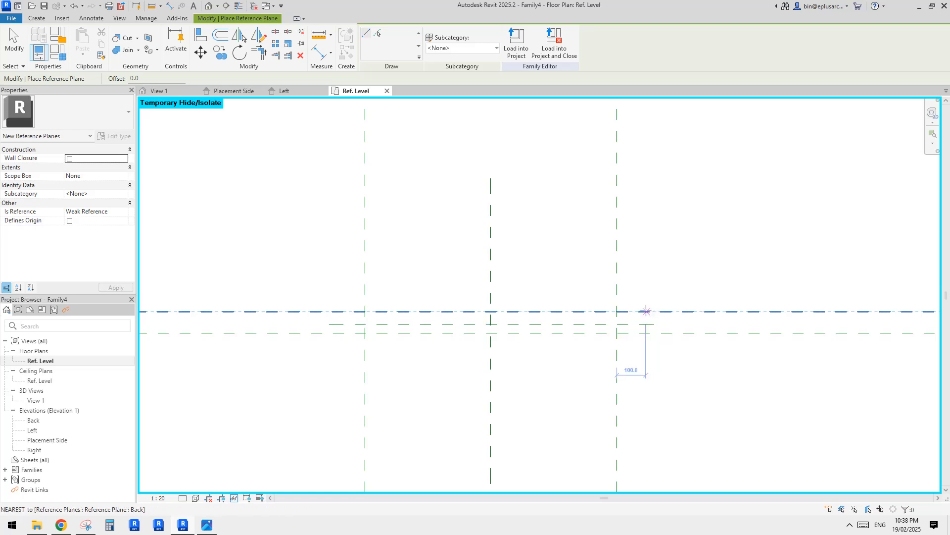
pyautogui.press('Escape')
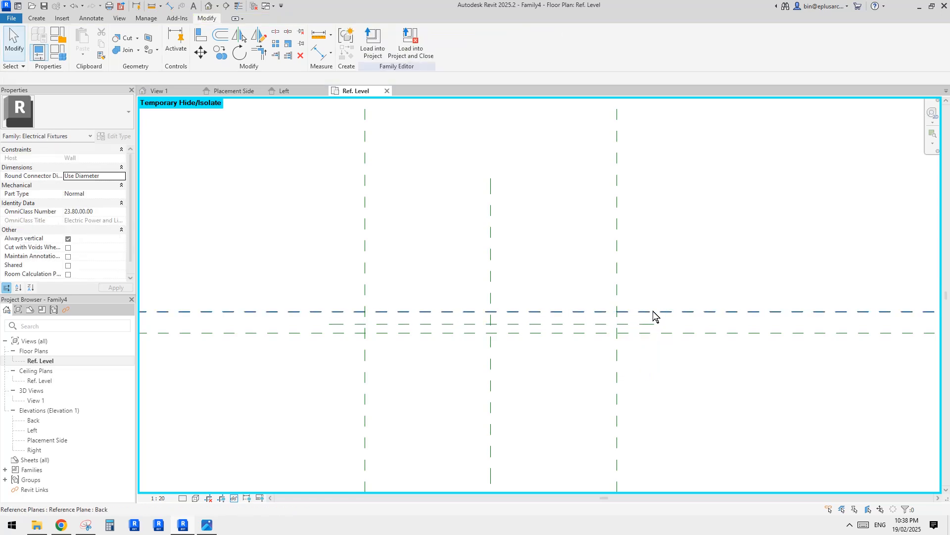
# Step: Dimension the distance between the new horizontal reference plane and the Back plane, right of the vertical planes
pyautogui.press('d')
pyautogui.press('i')
pyautogui.scroll(1, 643, 319)
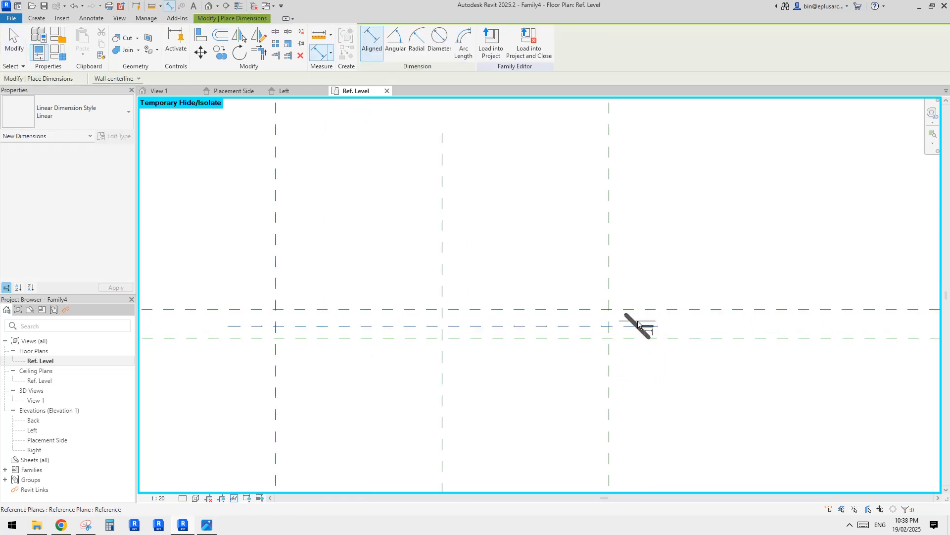
pyautogui.click(654, 308)
pyautogui.moveTo(655, 308); pyautogui.dragTo(583, 315, button='middle')
pyautogui.click(691, 259)
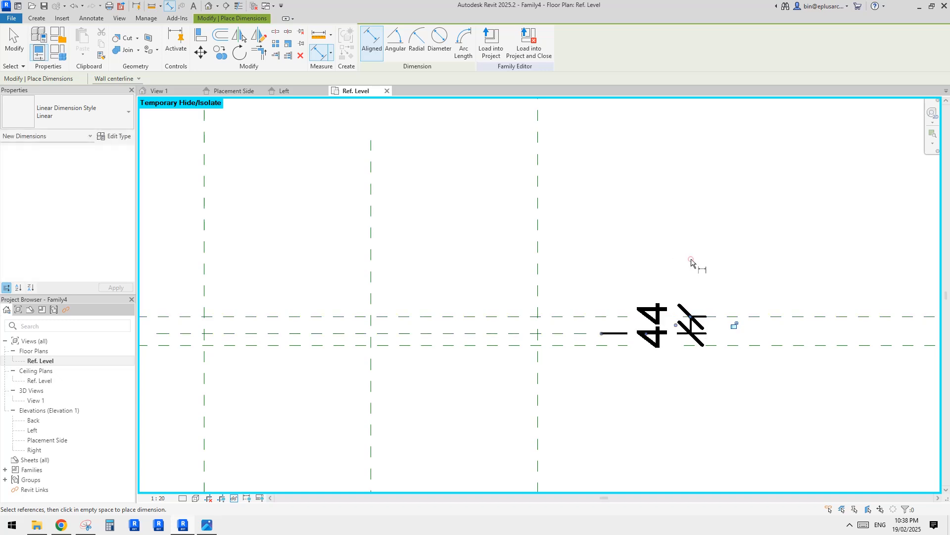
pyautogui.press('Escape')
pyautogui.press('Escape')
# Step: Label the dimension from the Back plane with a new type parameter named d
pyautogui.click(654, 327)
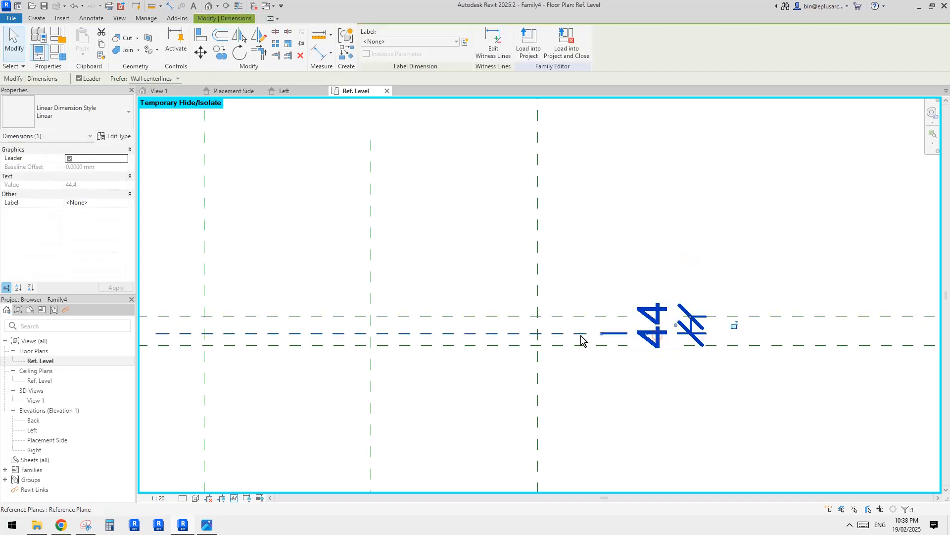
pyautogui.click(465, 42)
pyautogui.write('d')
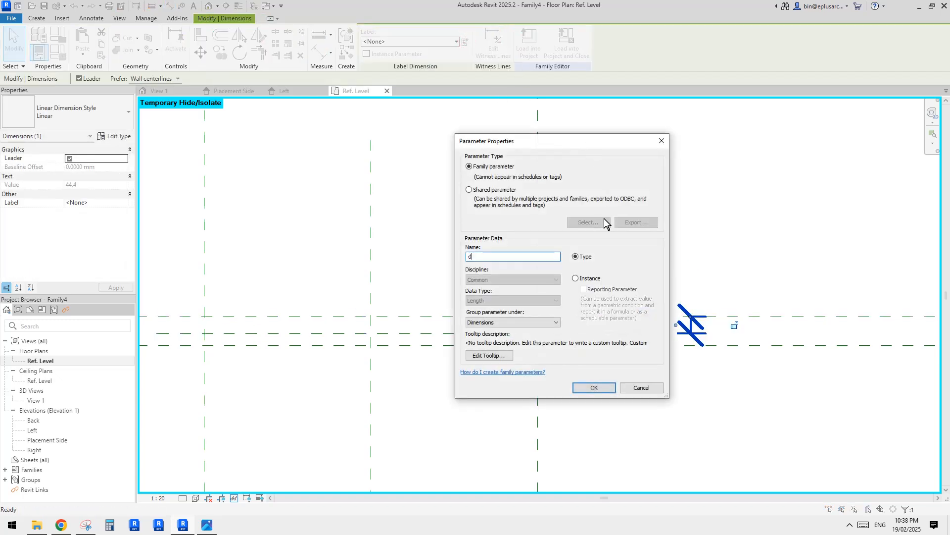
pyautogui.click(593, 387)
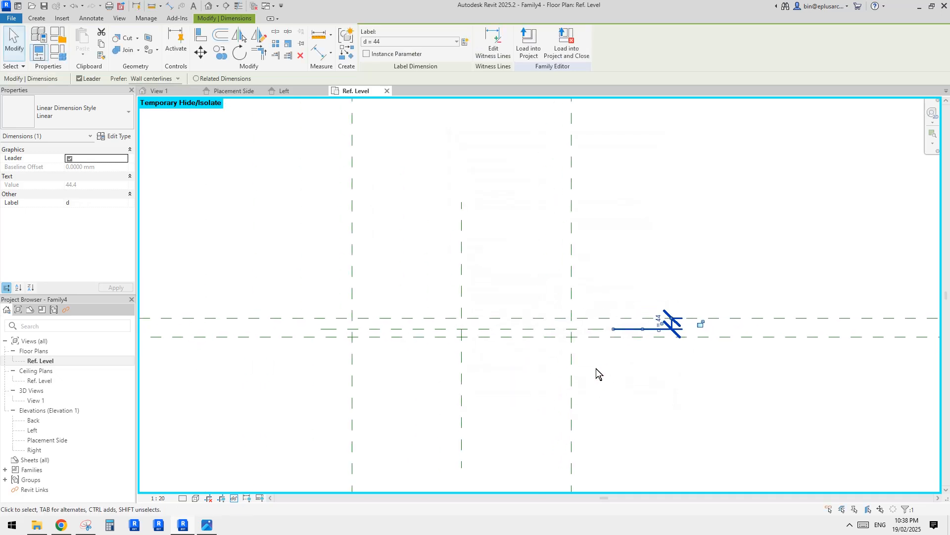
pyautogui.click(598, 366)
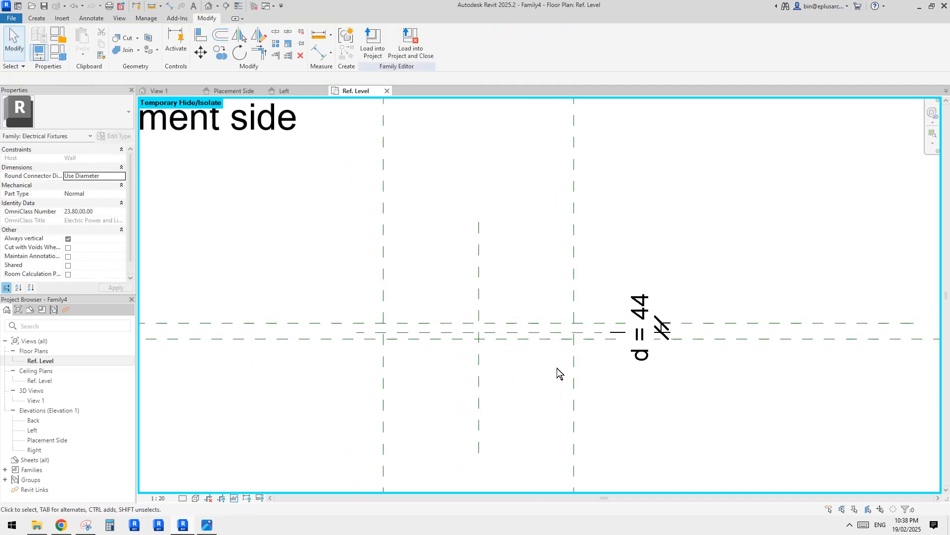
pyautogui.moveTo(544, 364); pyautogui.dragTo(550, 363, button='middle')
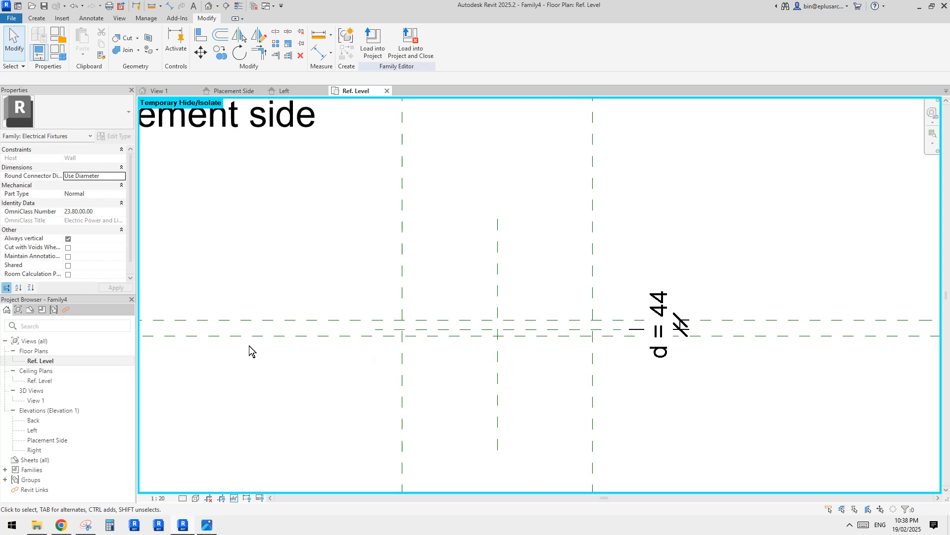
pyautogui.doubleClick(47, 439)
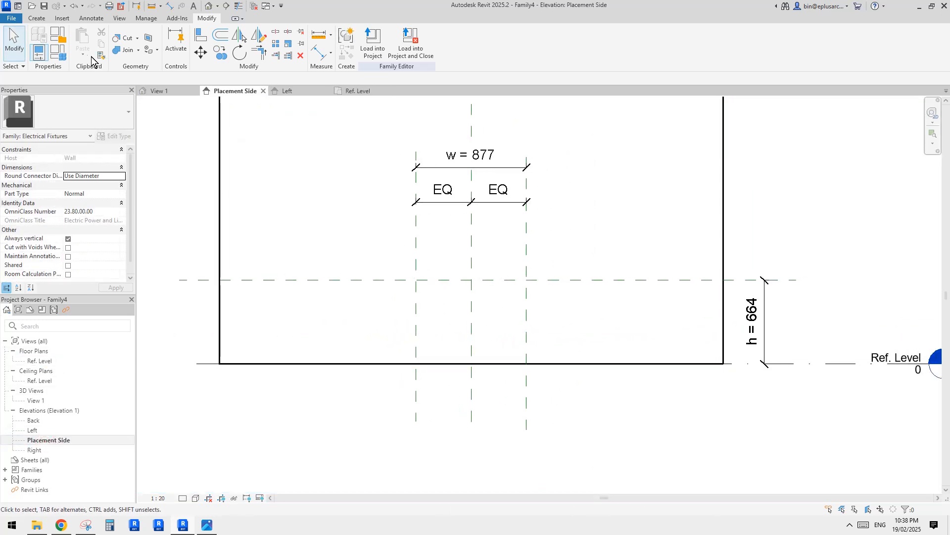
pyautogui.click(37, 18)
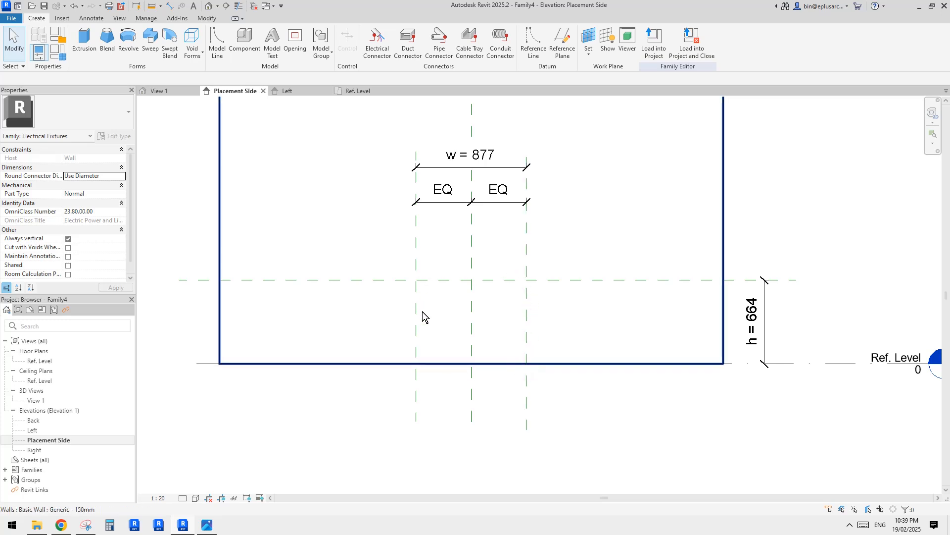
pyautogui.doubleClick(41, 362)
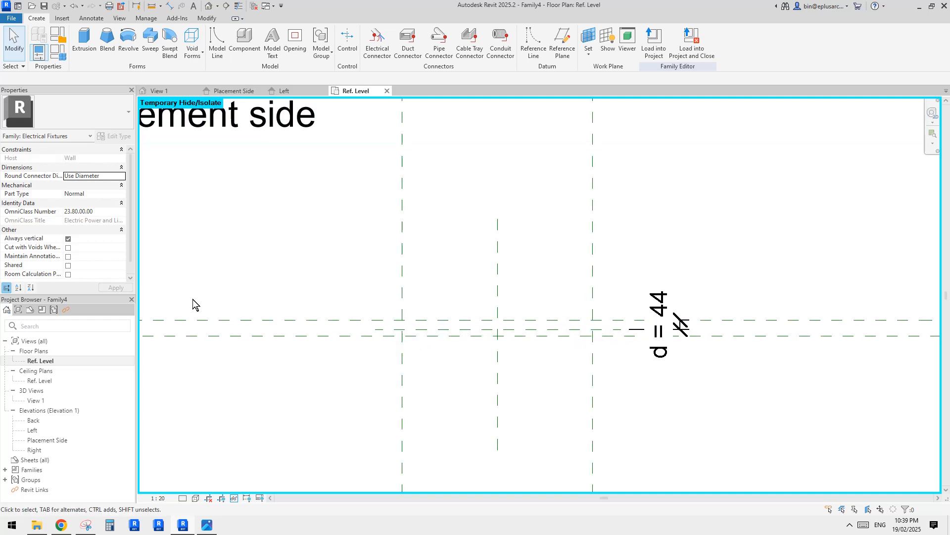
pyautogui.doubleClick(56, 440)
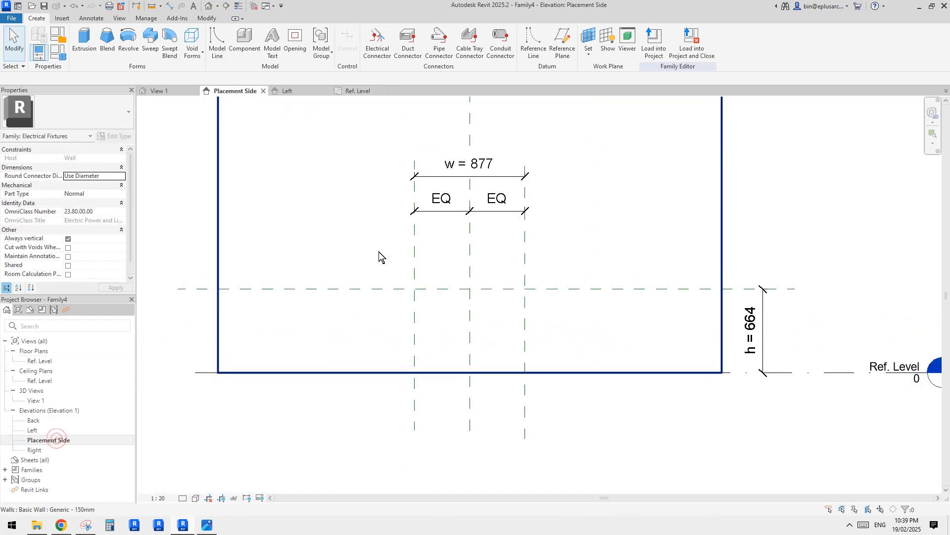
pyautogui.click(84, 40)
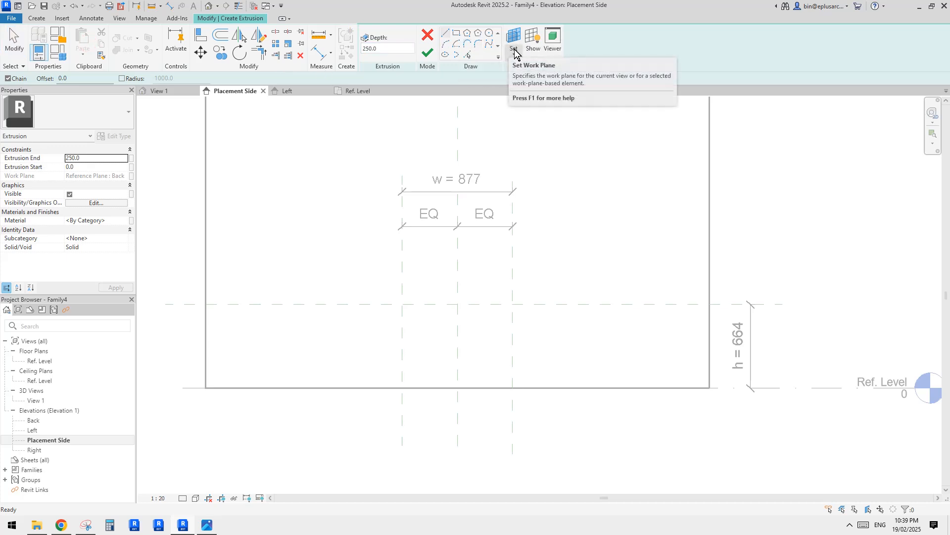
pyautogui.click(433, 39)
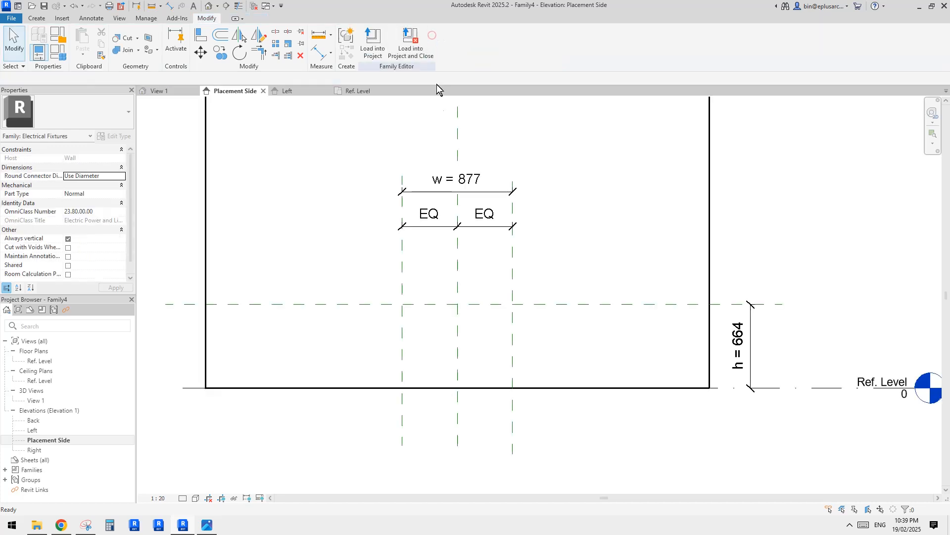
# Step: Set the work plane by picking the Back reference plane in the Ref. Level plan, and open the Placement Side elevation for sketching
pyautogui.doubleClick(37, 361)
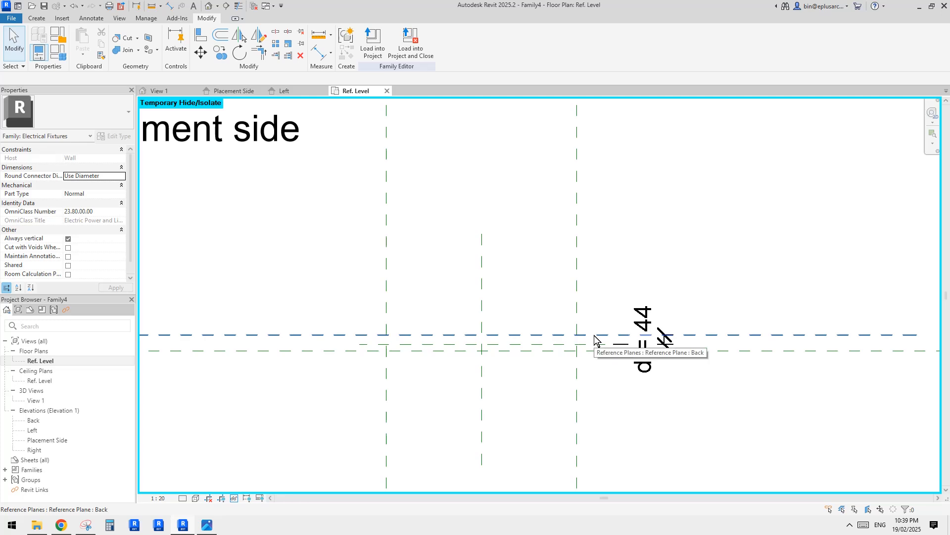
pyautogui.click(595, 336)
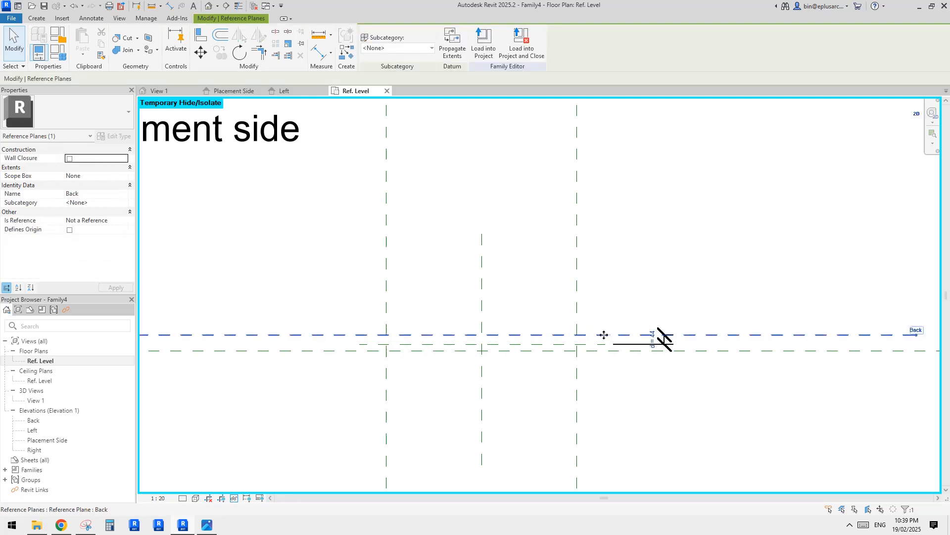
pyautogui.moveTo(595, 330); pyautogui.dragTo(594, 330, button='middle')
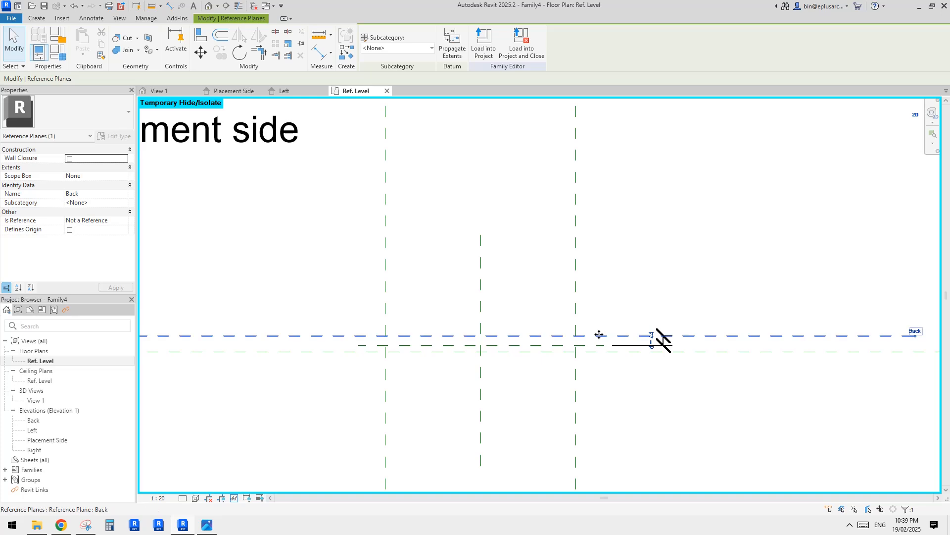
pyautogui.moveTo(418, 145); pyautogui.dragTo(417, 150, button='middle')
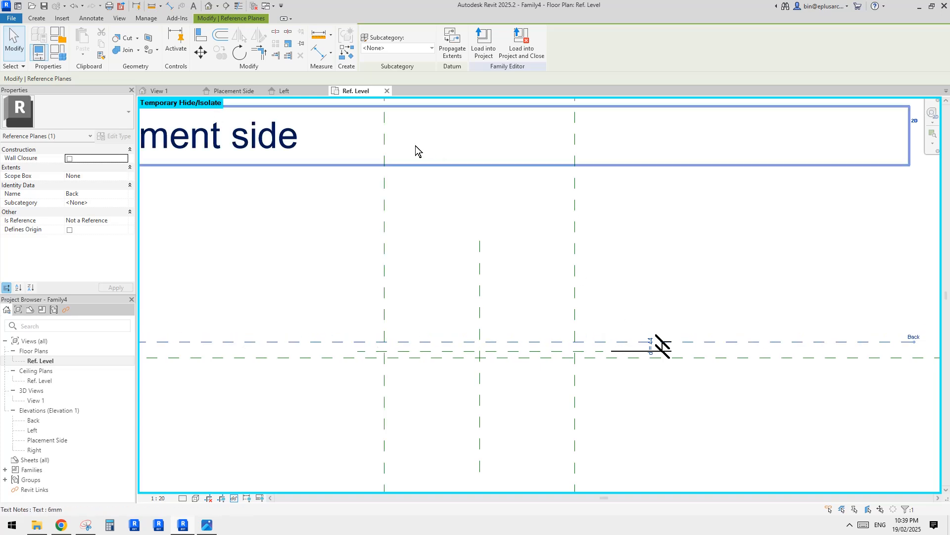
pyautogui.click(39, 20)
pyautogui.click(589, 40)
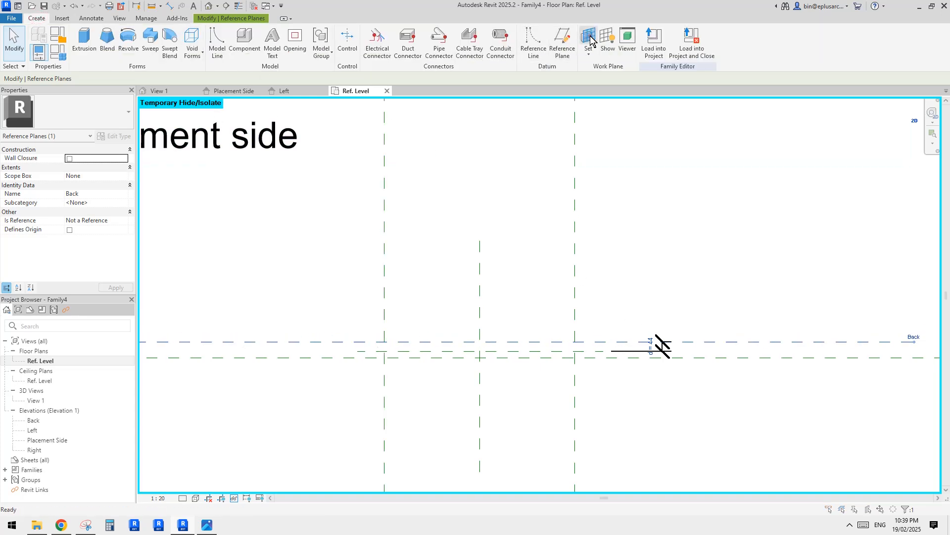
pyautogui.click(296, 316)
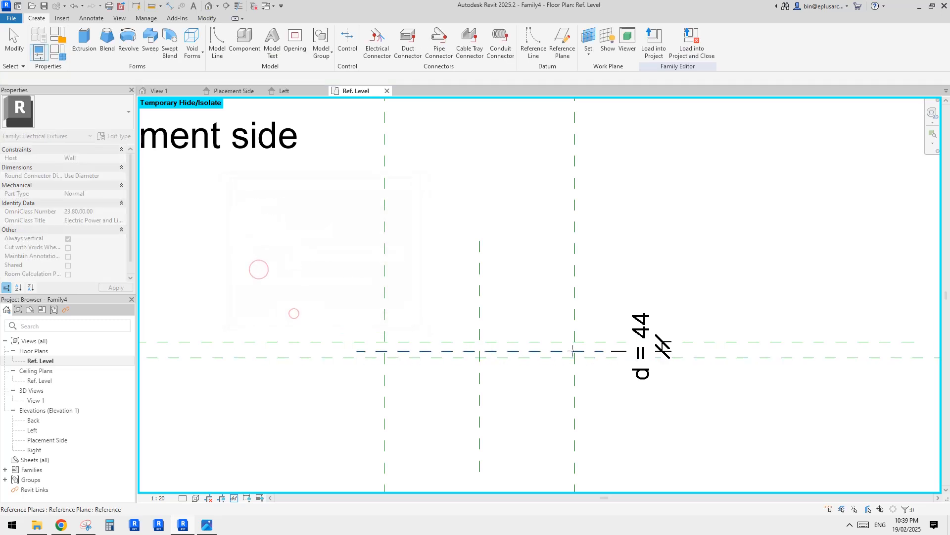
pyautogui.click(599, 341)
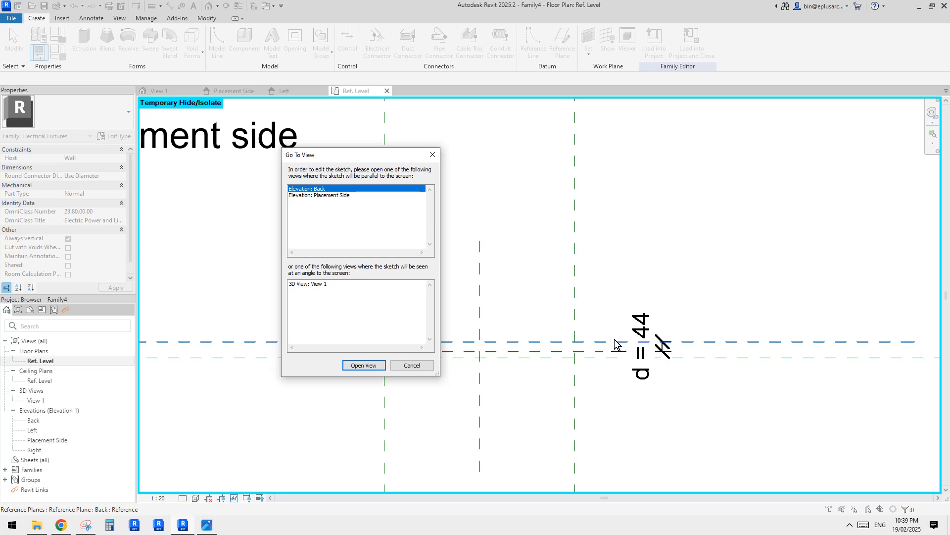
pyautogui.click(323, 196)
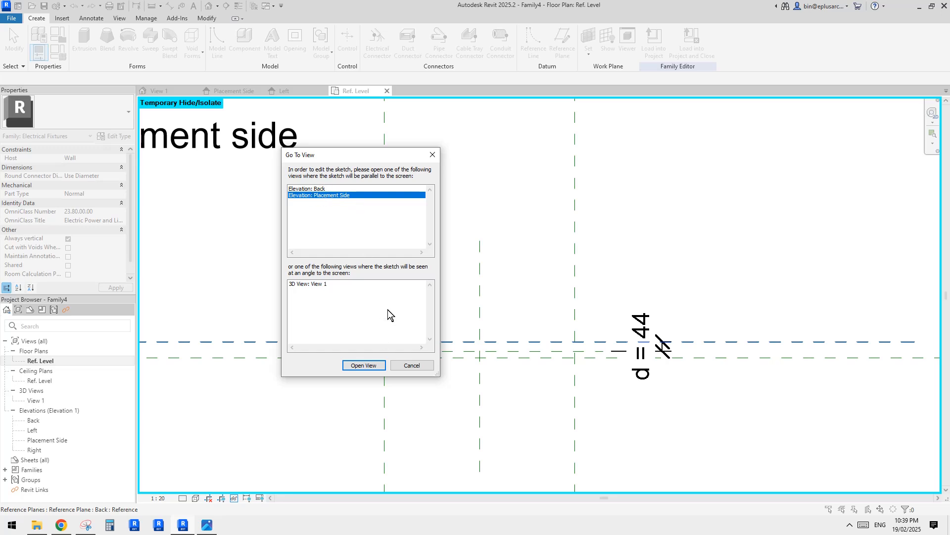
pyautogui.click(364, 366)
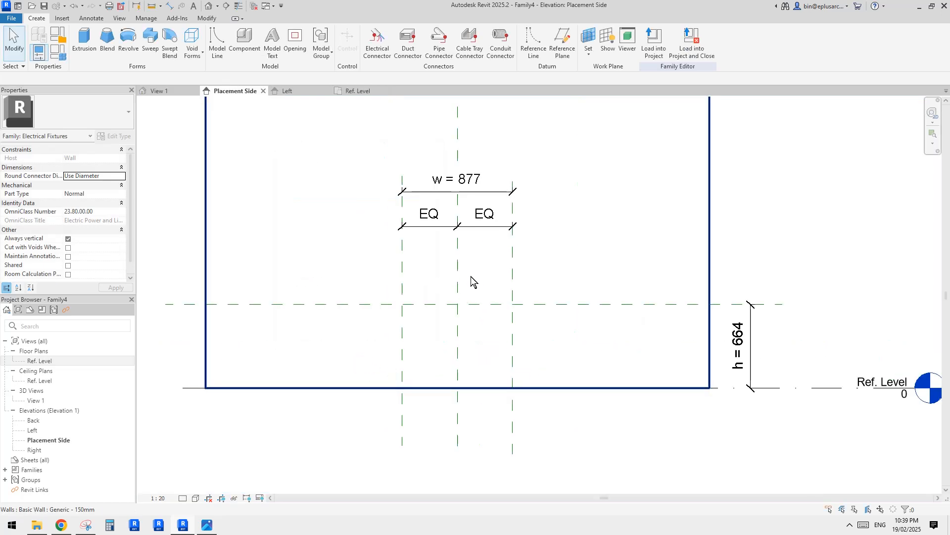
# Step: Create a 250 mm deep solid extrusion from a rectangle between the two width planes, from the height plane down to Ref. Level
pyautogui.moveTo(472, 275); pyautogui.dragTo(481, 282, button='middle')
pyautogui.click(87, 38)
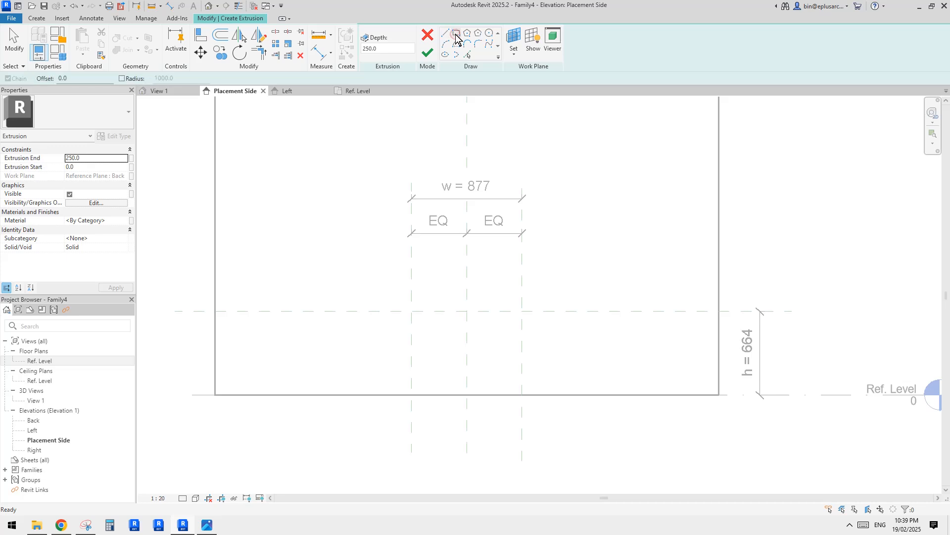
pyautogui.click(456, 33)
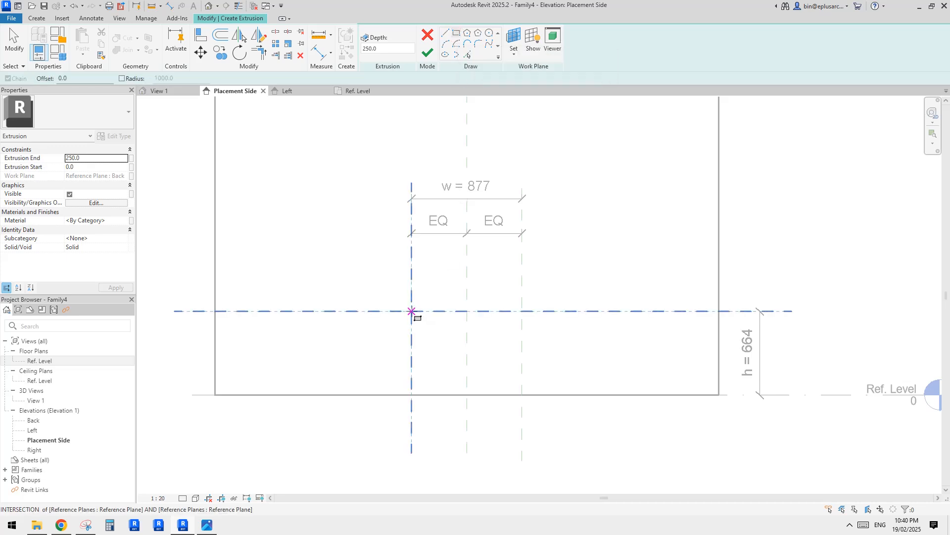
pyautogui.click(412, 311)
pyautogui.click(523, 394)
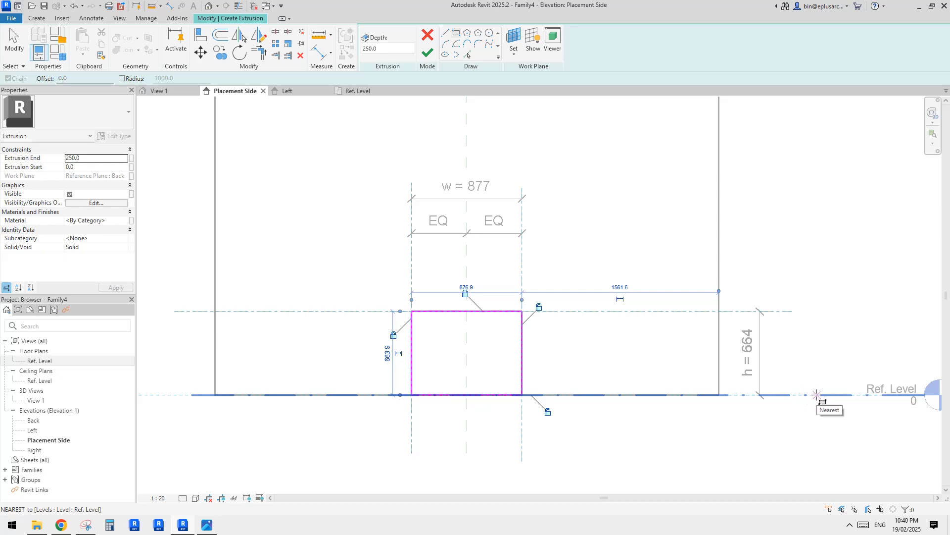
pyautogui.moveTo(574, 350); pyautogui.dragTo(588, 340, button='middle')
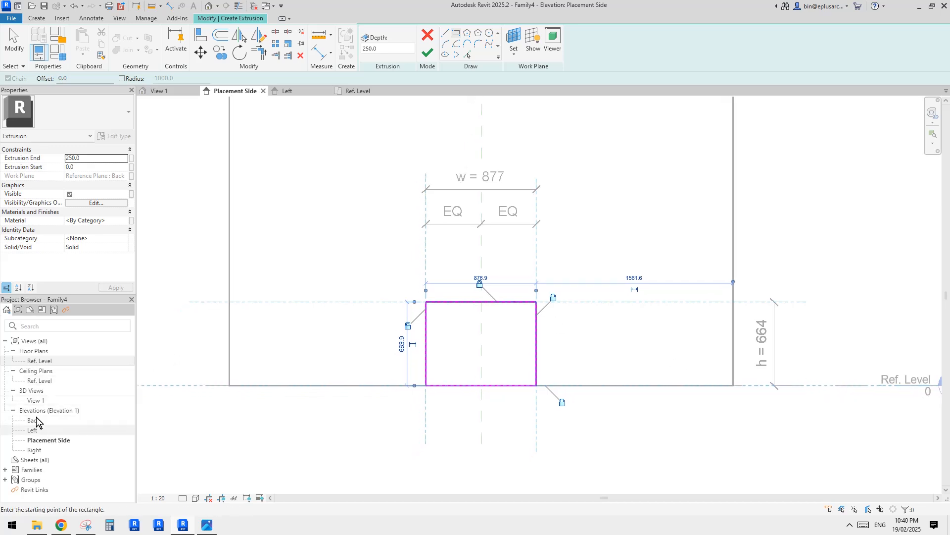
pyautogui.doubleClick(39, 361)
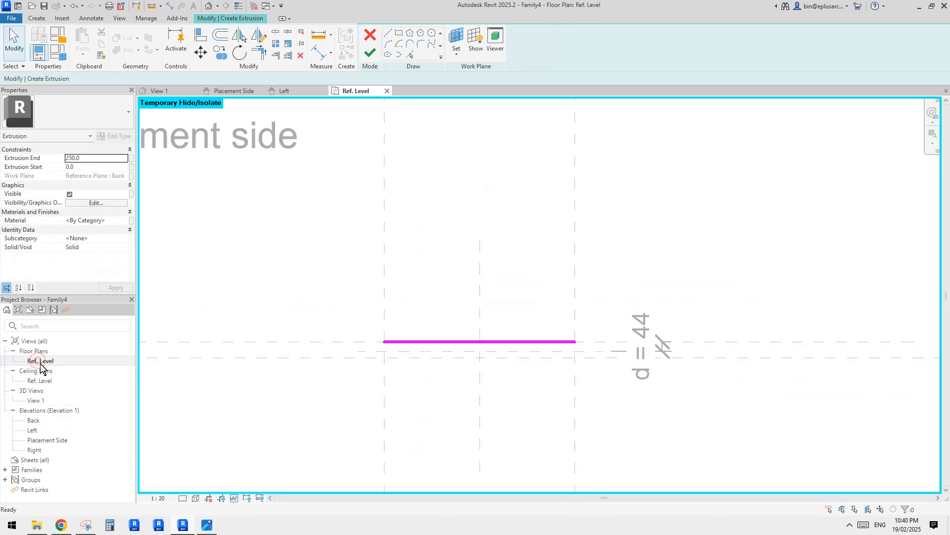
pyautogui.click(371, 54)
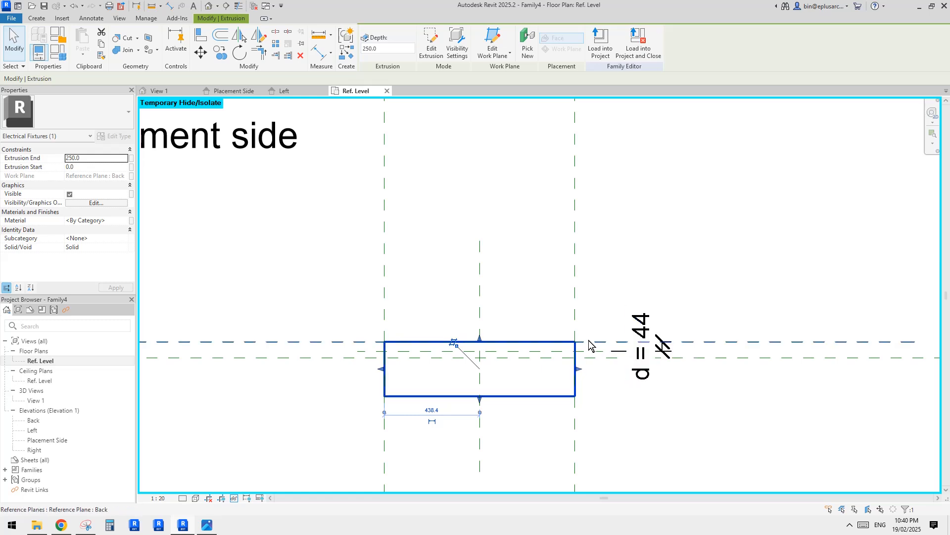
# Step: In the Ref. Level plan, pull the extrusion's front face toward the Back plane, reducing its depth to about 170 mm
pyautogui.moveTo(590, 354); pyautogui.dragTo(608, 323, button='middle')
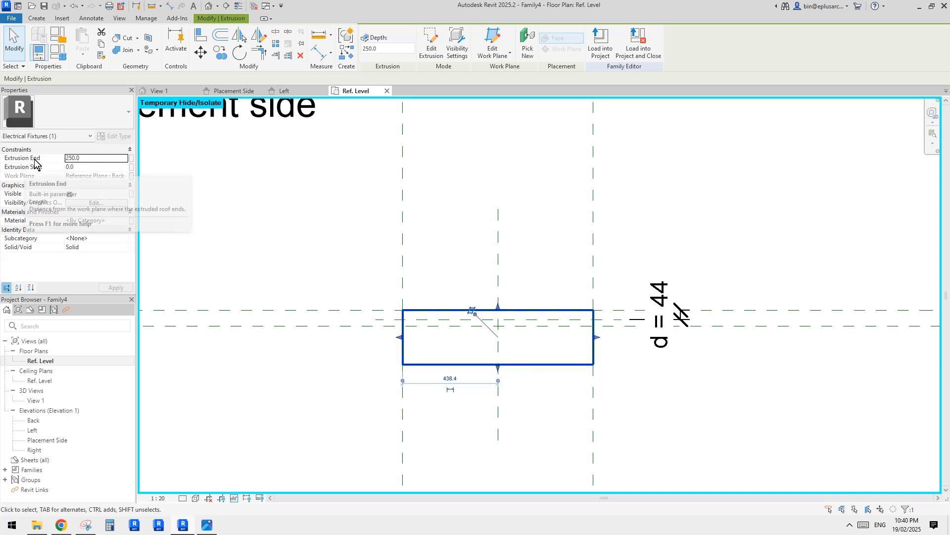
pyautogui.moveTo(499, 371); pyautogui.dragTo(619, 345)
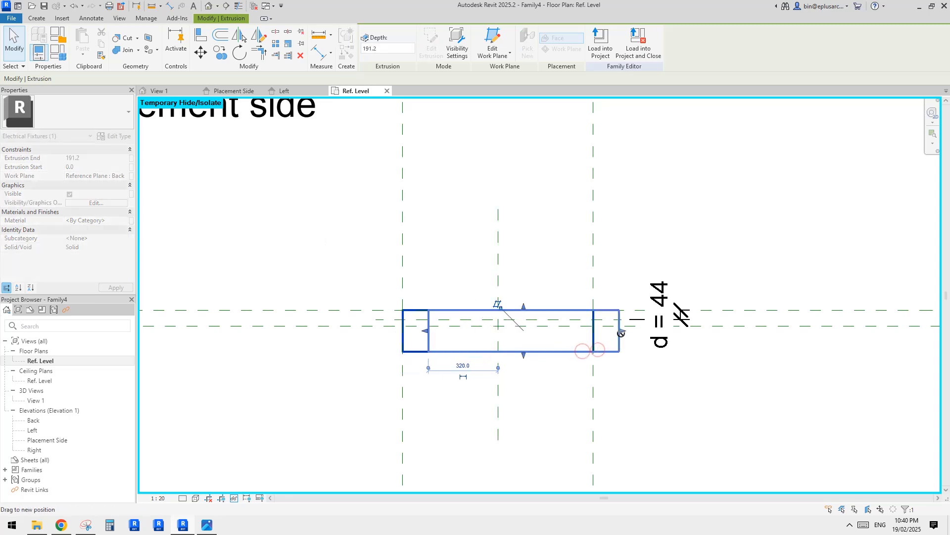
pyautogui.press('Escape')
pyautogui.press('Escape')
pyautogui.scroll(2, 529, 347)
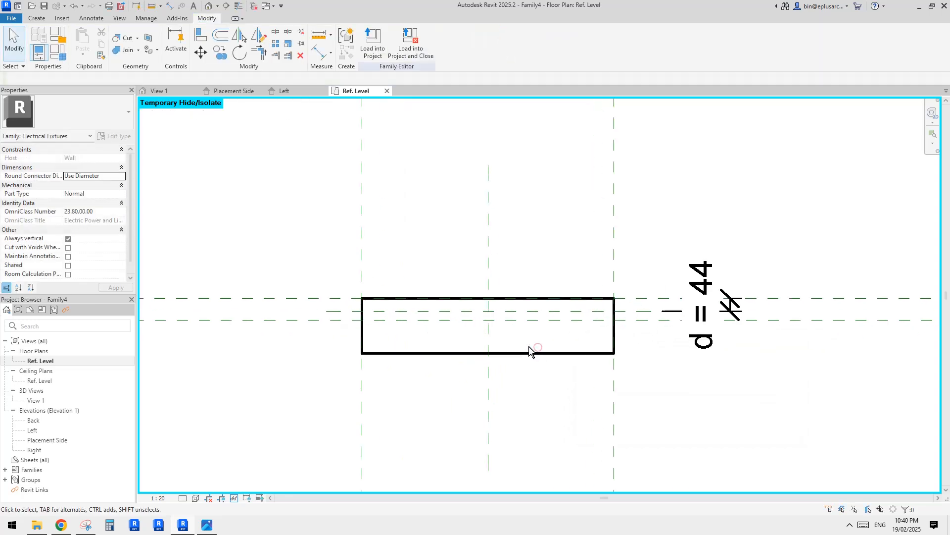
pyautogui.click(529, 351)
pyautogui.moveTo(490, 357); pyautogui.dragTo(511, 351)
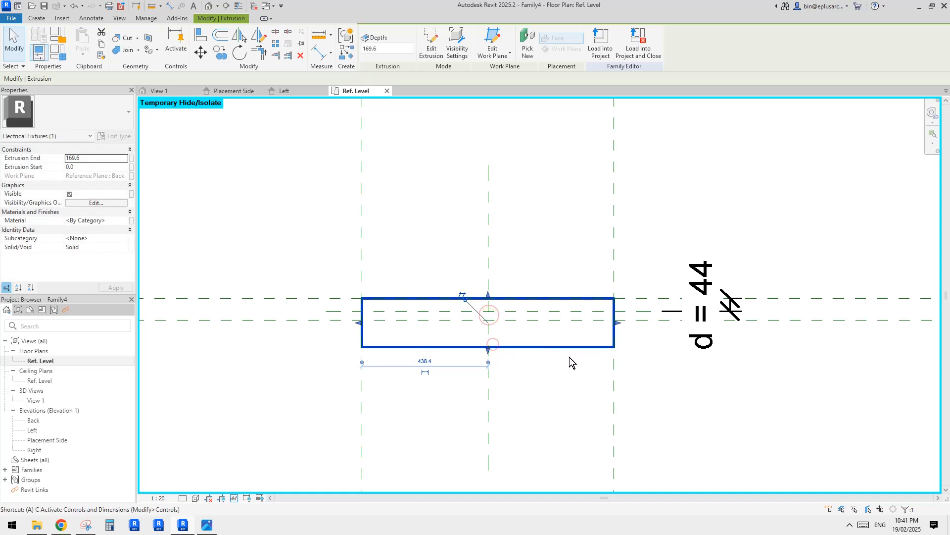
# Step: Align the extrusion's front face to the horizontal reference plane that defines depth d and lock the alignment
pyautogui.press('a')
pyautogui.press('l')
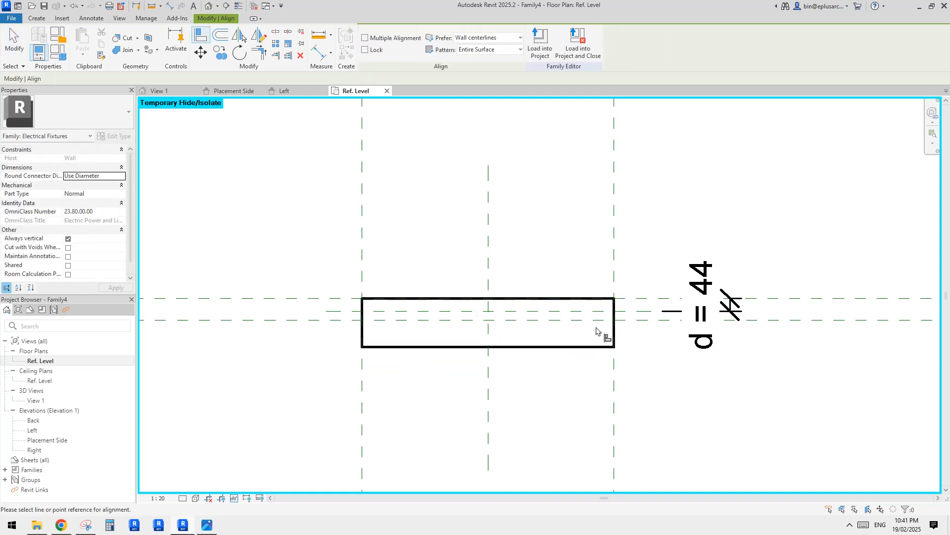
pyautogui.click(636, 313)
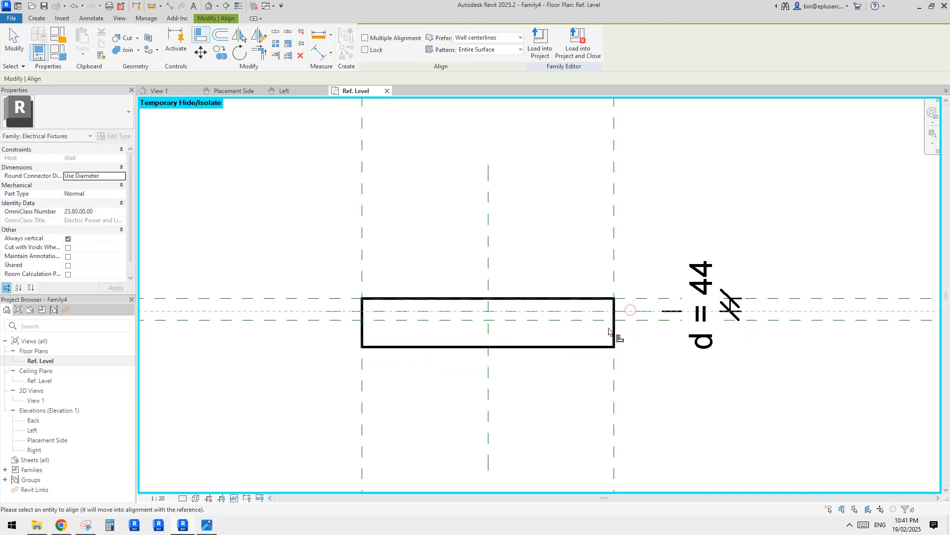
pyautogui.click(555, 347)
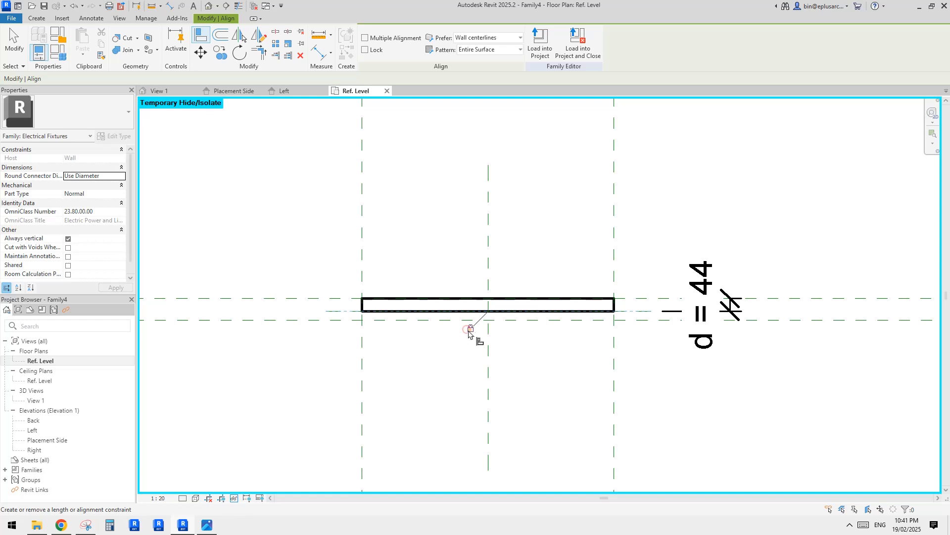
pyautogui.moveTo(569, 331); pyautogui.dragTo(565, 338, button='middle')
pyautogui.scroll(-1, 565, 339)
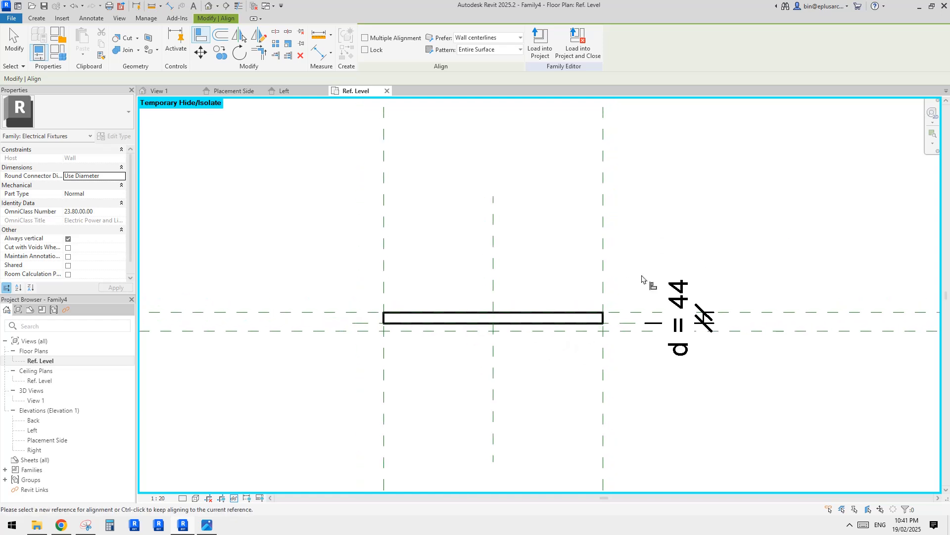
pyautogui.press('Escape')
pyautogui.press('Escape')
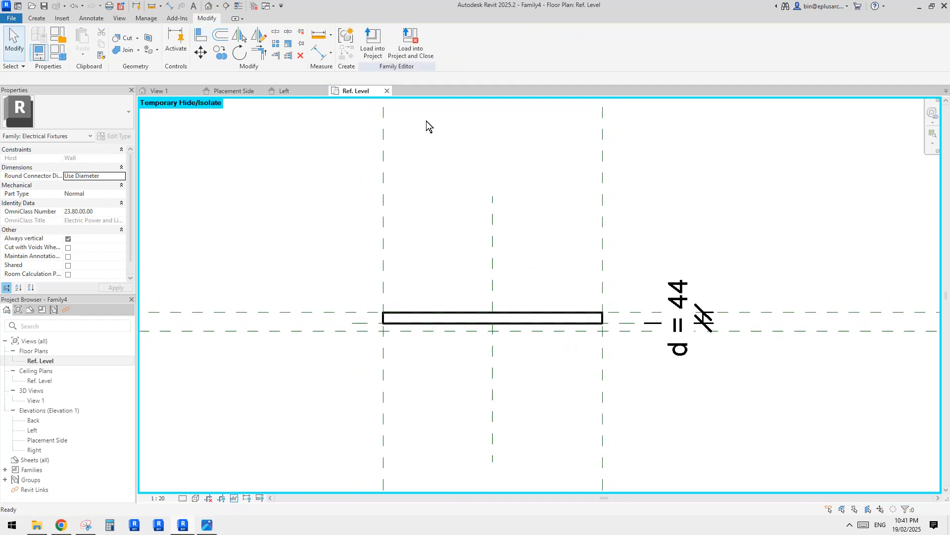
# Step: Open the default 3D view and examine how the box extrusion sits in the host wall from several angles
pyautogui.click(209, 7)
pyautogui.keyDown('shift'); pyautogui.moveTo(500, 167); pyautogui.dragTo(583, 228, button='middle'); pyautogui.keyUp('shift')
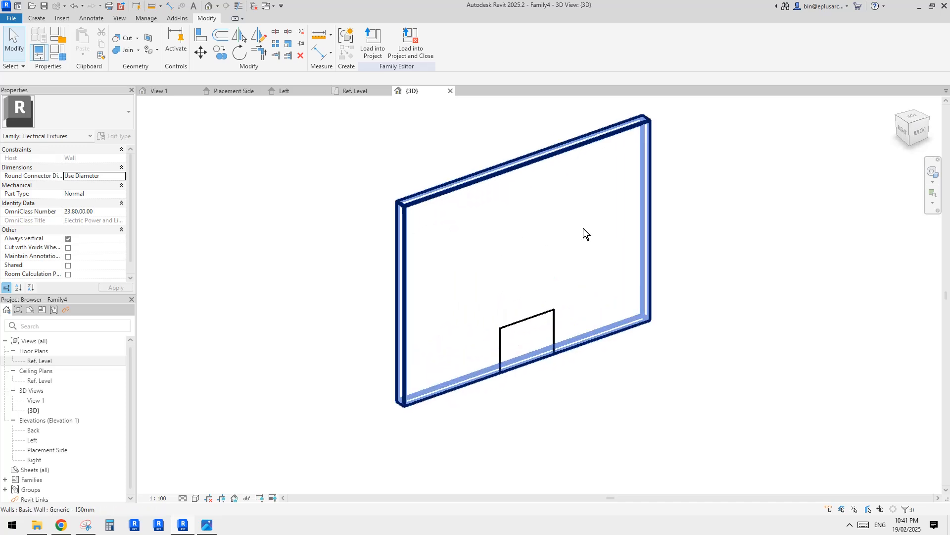
pyautogui.click(631, 176)
pyautogui.keyDown('shift'); pyautogui.moveTo(632, 176); pyautogui.dragTo(569, 210, button='middle'); pyautogui.keyUp('shift')
pyautogui.scroll(4, 568, 340)
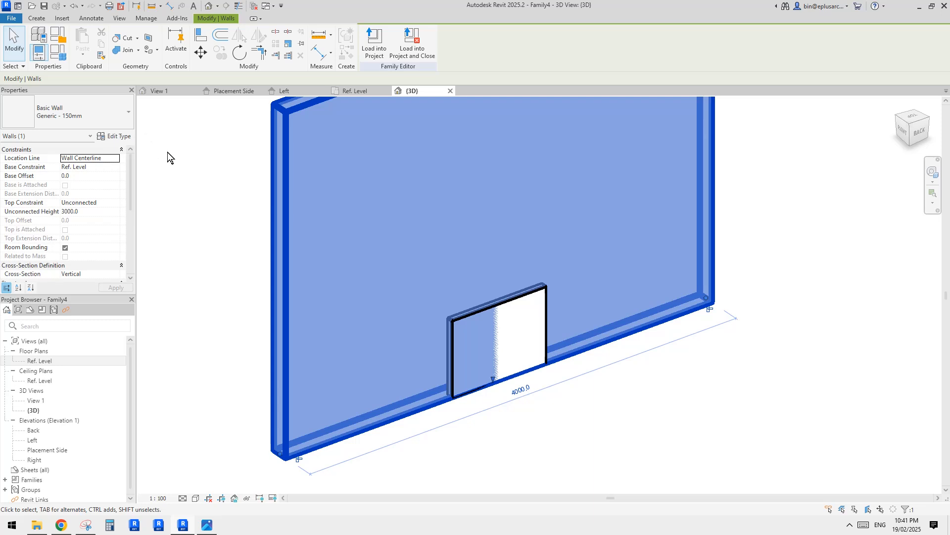
pyautogui.click(528, 317)
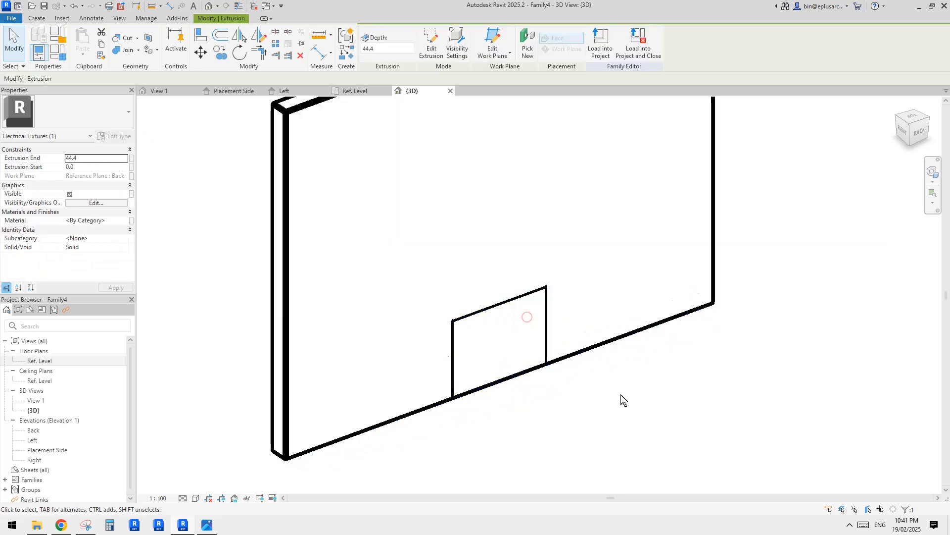
pyautogui.click(621, 394)
pyautogui.click(530, 339)
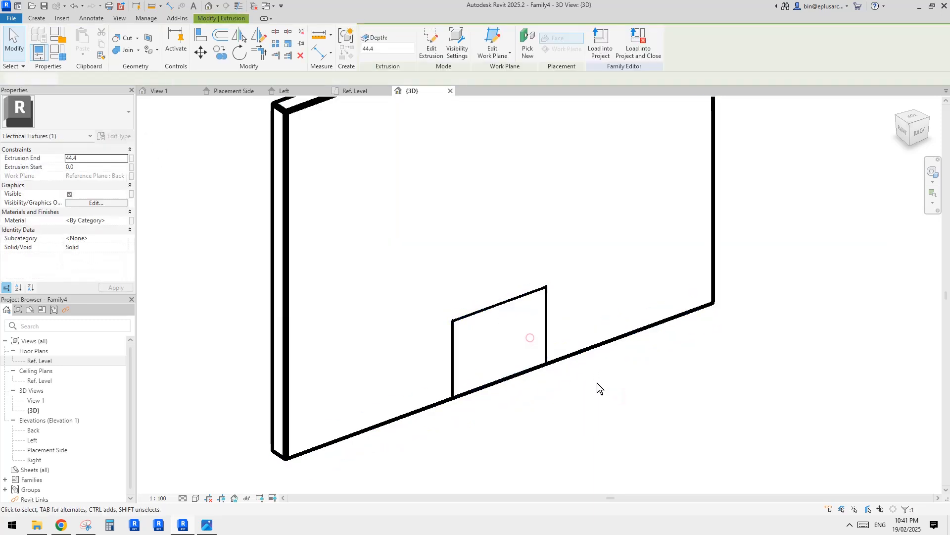
pyautogui.click(575, 326)
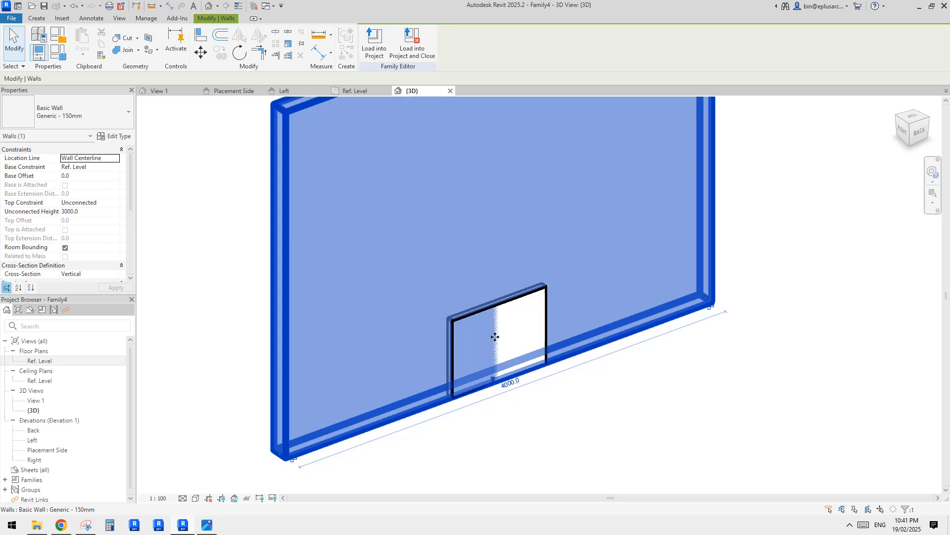
pyautogui.keyDown('shift'); pyautogui.moveTo(495, 336); pyautogui.dragTo(573, 341, button='middle'); pyautogui.keyUp('shift')
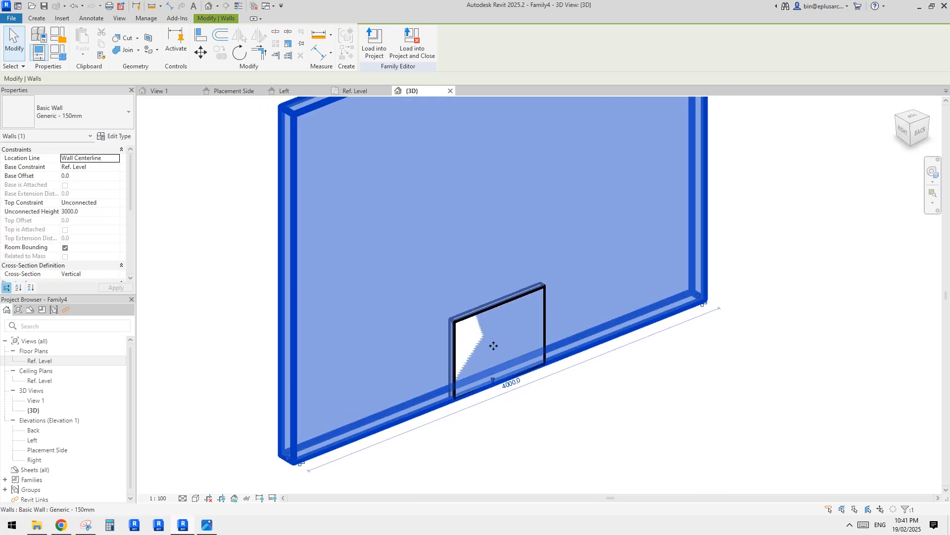
pyautogui.keyDown('shift'); pyautogui.moveTo(625, 364); pyautogui.dragTo(660, 372, button='middle'); pyautogui.keyUp('shift')
pyautogui.click(659, 370)
pyautogui.keyDown('shift'); pyautogui.moveTo(612, 337); pyautogui.dragTo(572, 265, button='middle'); pyautogui.keyUp('shift')
pyautogui.scroll(-2, 578, 326)
pyautogui.scroll(1, 576, 270)
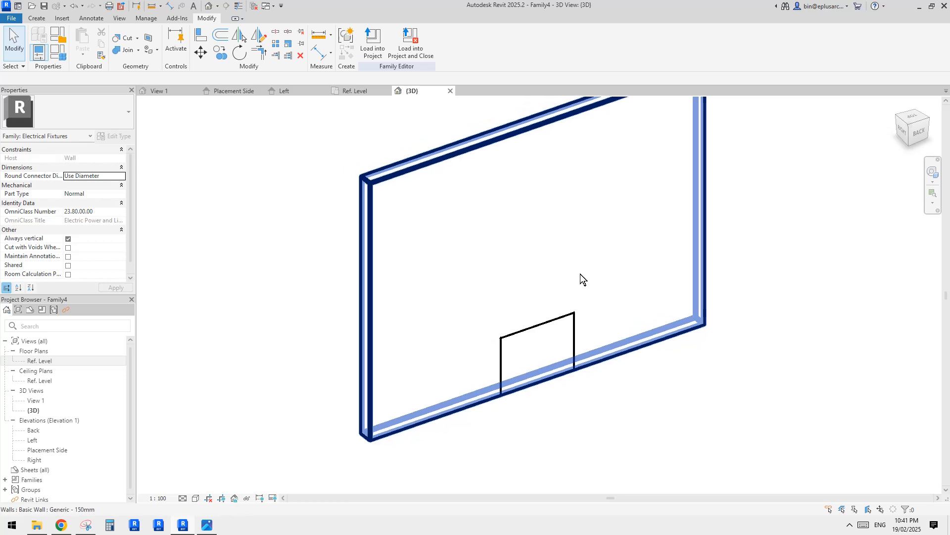
# Step: Change the host wall's type to Generic - 200mm
pyautogui.click(533, 236)
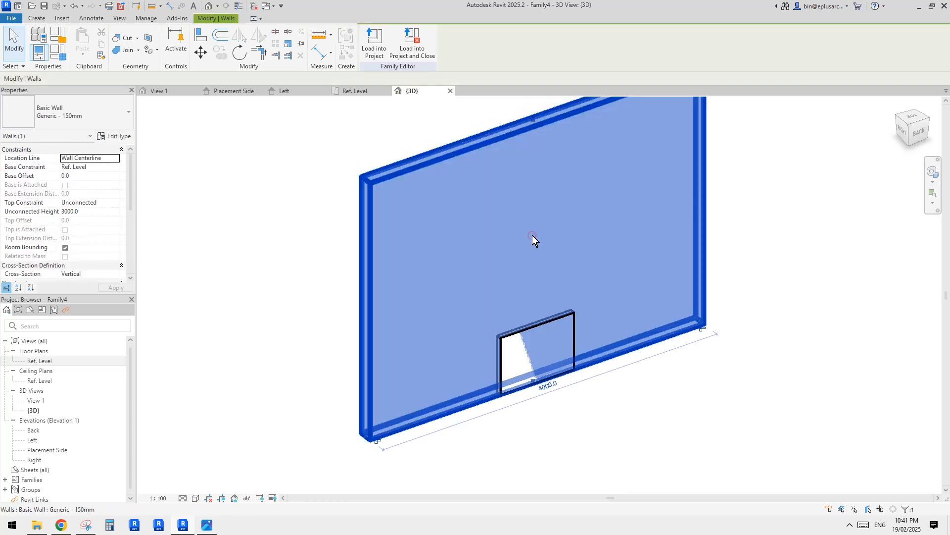
pyautogui.scroll(-2, 533, 236)
pyautogui.keyDown('shift'); pyautogui.moveTo(535, 238); pyautogui.dragTo(594, 252, button='middle'); pyautogui.keyUp('shift')
pyautogui.scroll(2, 510, 267)
pyautogui.moveTo(530, 274); pyautogui.dragTo(526, 280, button='middle')
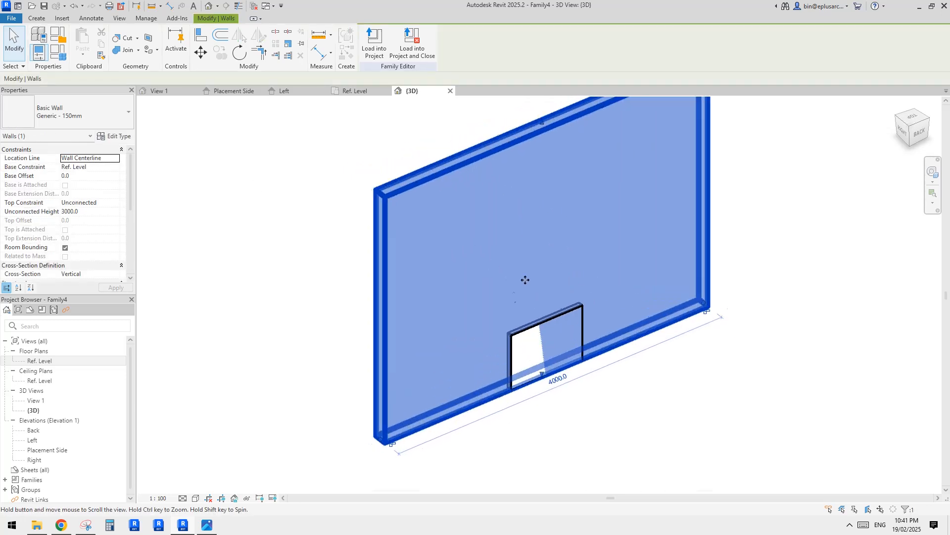
pyautogui.scroll(1, 525, 280)
pyautogui.click(89, 113)
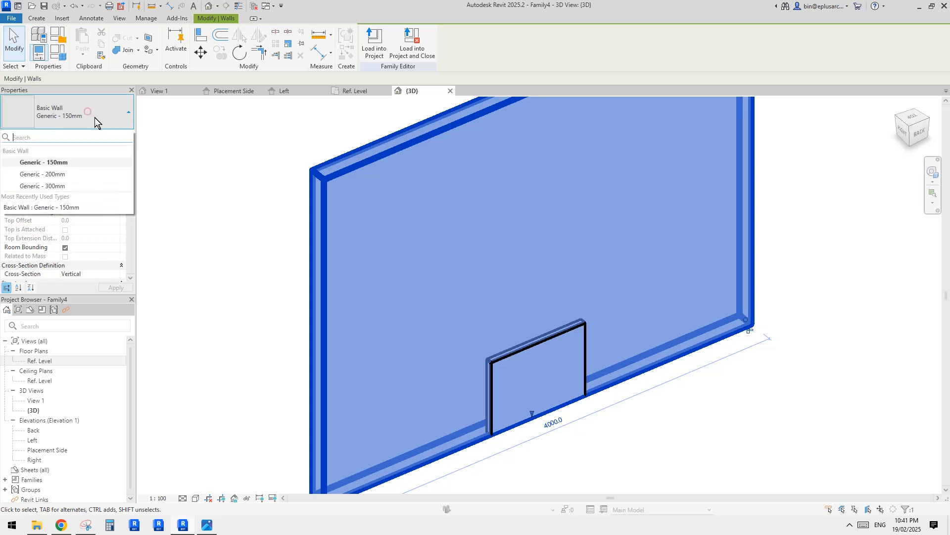
pyautogui.click(70, 175)
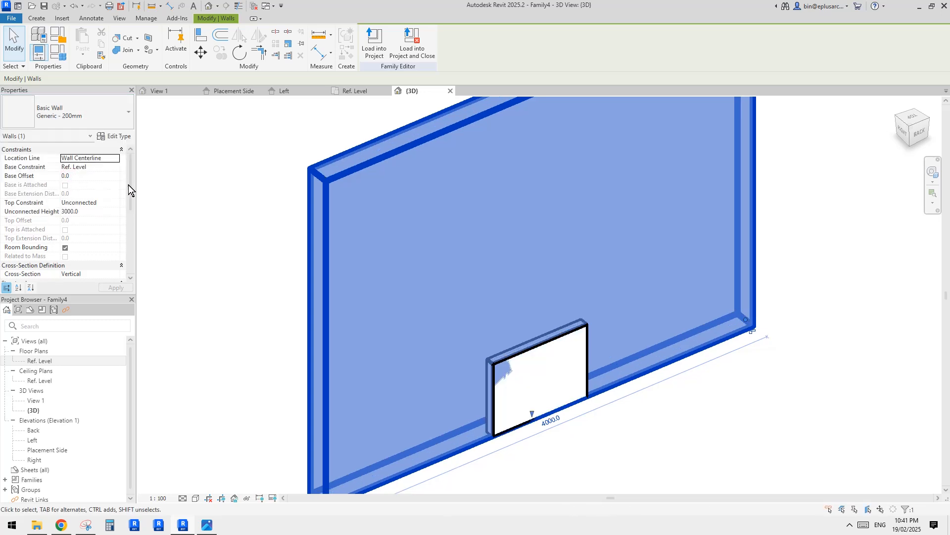
# Step: Switch the host wall's type repeatedly between Generic - 300mm and Generic - 200mm to test how the box follows the wall face
pyautogui.click(101, 121)
pyautogui.click(81, 185)
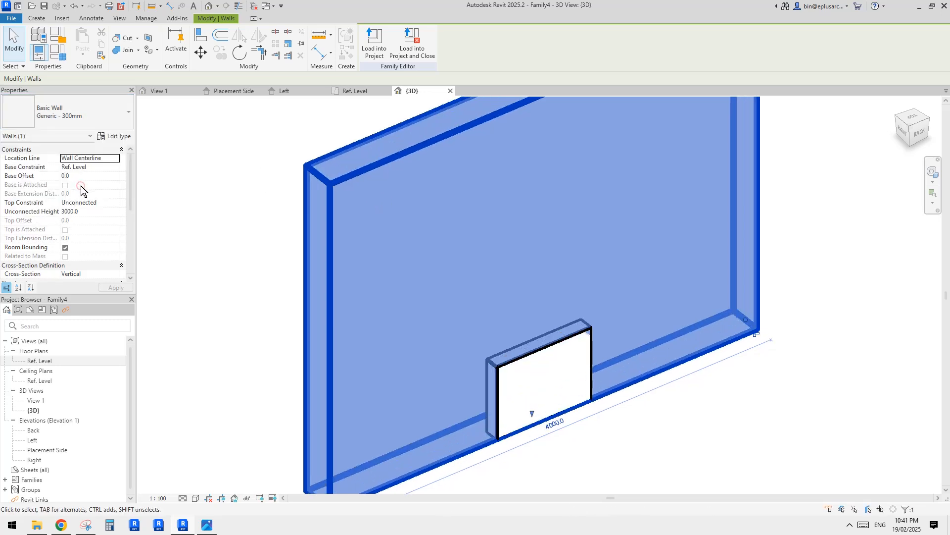
pyautogui.moveTo(462, 277); pyautogui.dragTo(424, 240, button='middle')
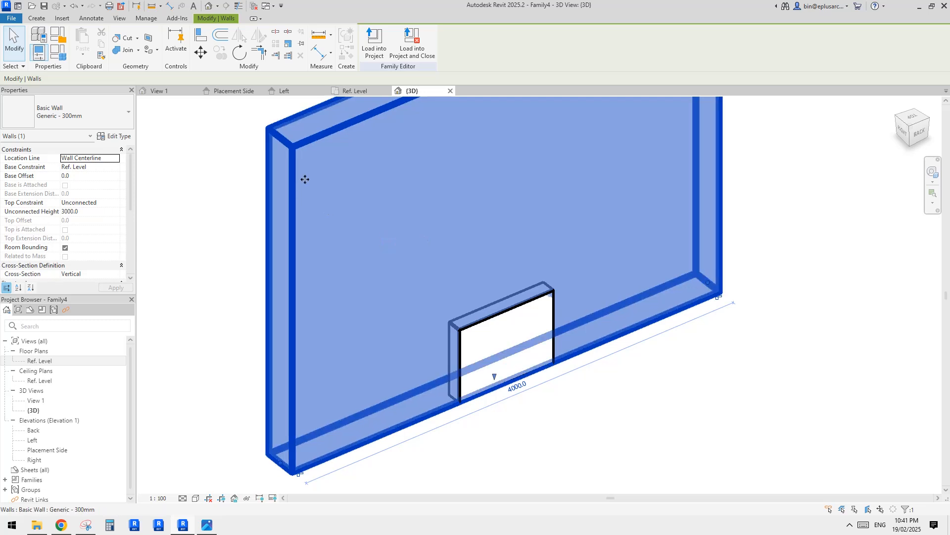
pyautogui.click(107, 116)
pyautogui.click(77, 175)
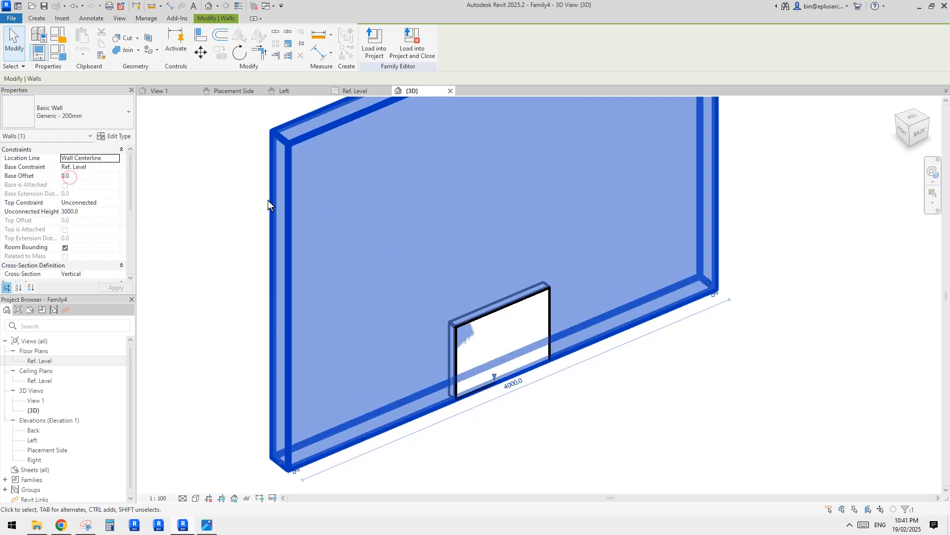
pyautogui.click(120, 127)
pyautogui.click(83, 186)
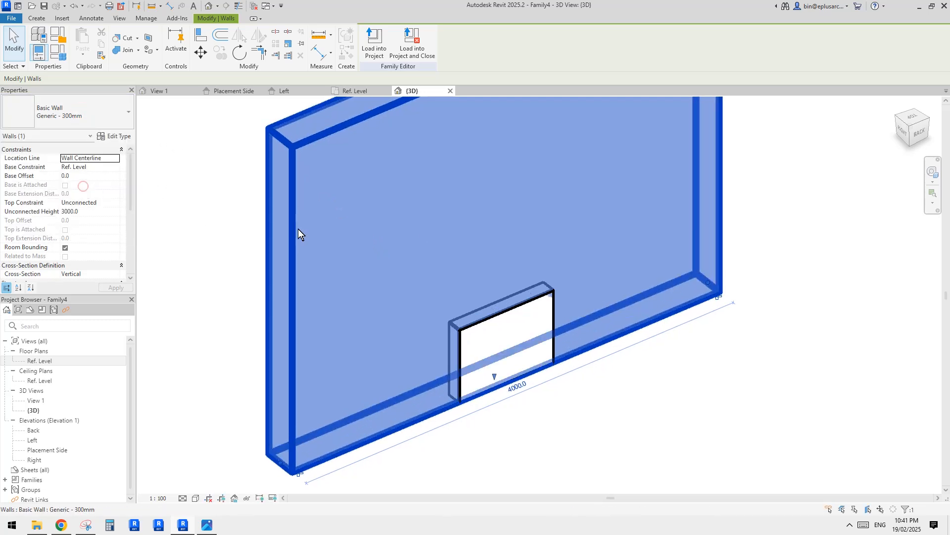
pyautogui.click(107, 116)
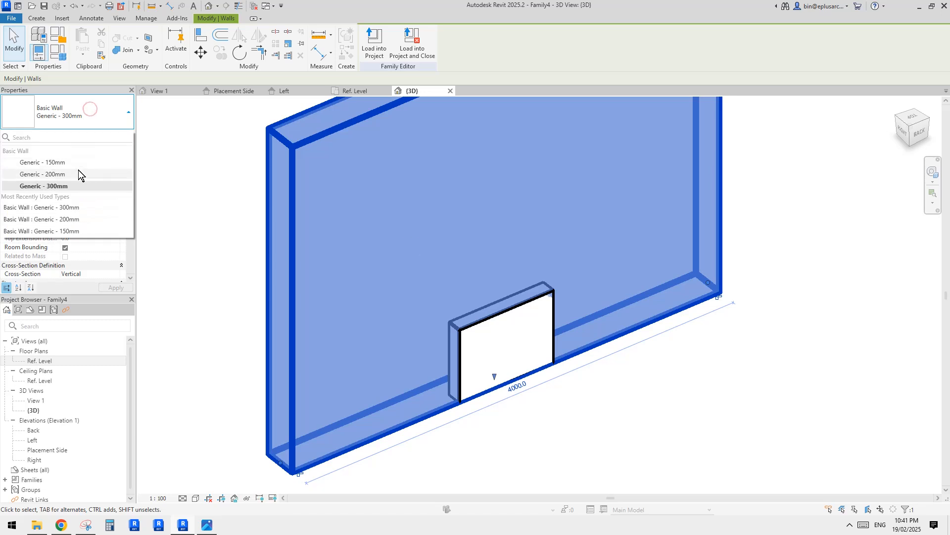
pyautogui.click(79, 174)
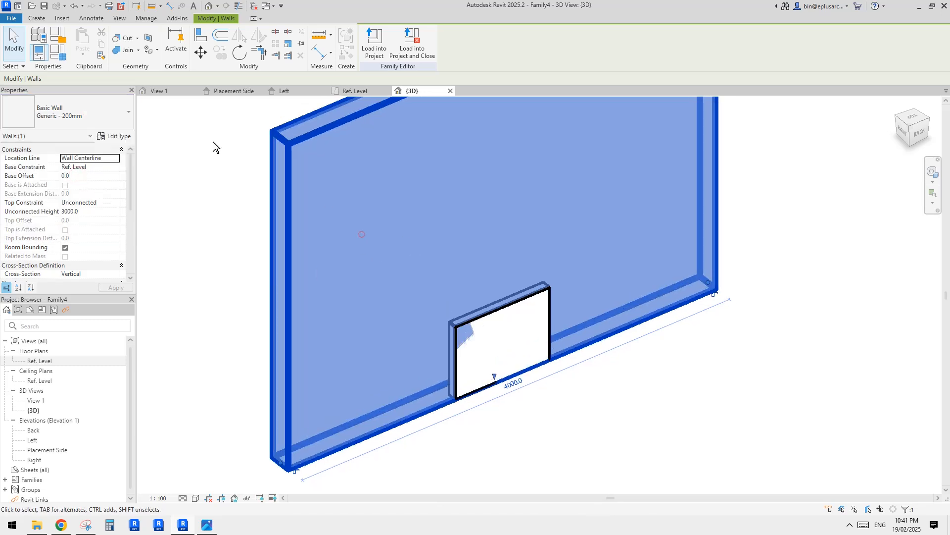
# Step: Try the host wall as Generic - 150mm, return it to Generic - 200mm, and clear the selection
pyautogui.click(94, 121)
pyautogui.click(75, 160)
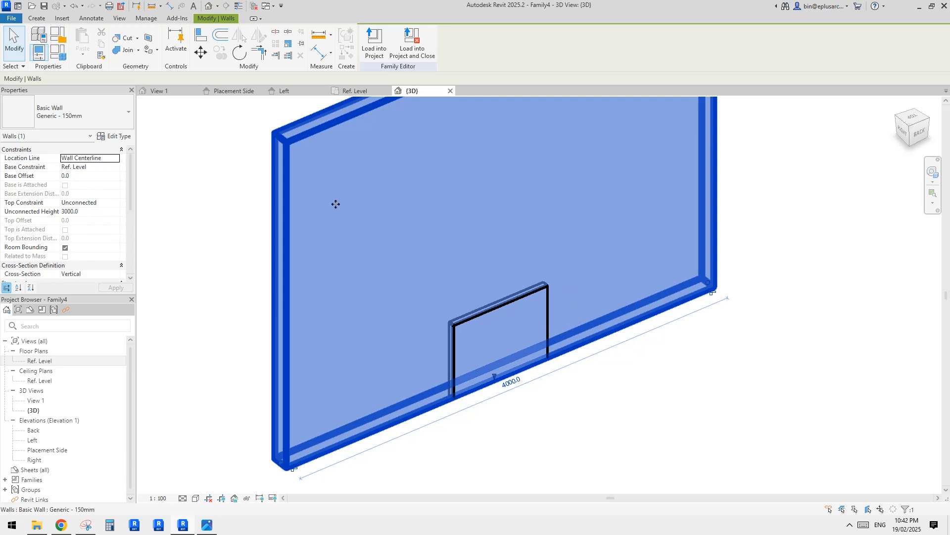
pyautogui.click(71, 115)
pyautogui.click(72, 175)
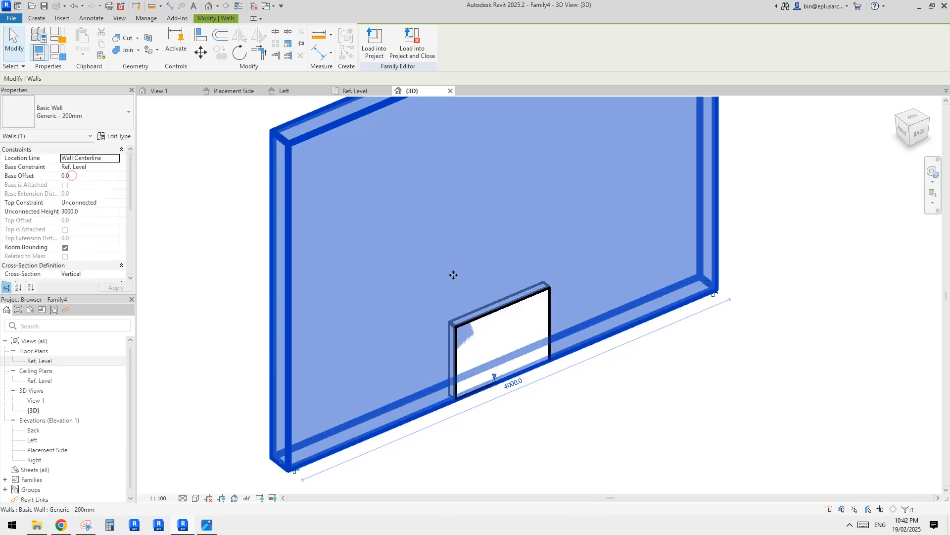
pyautogui.click(522, 308)
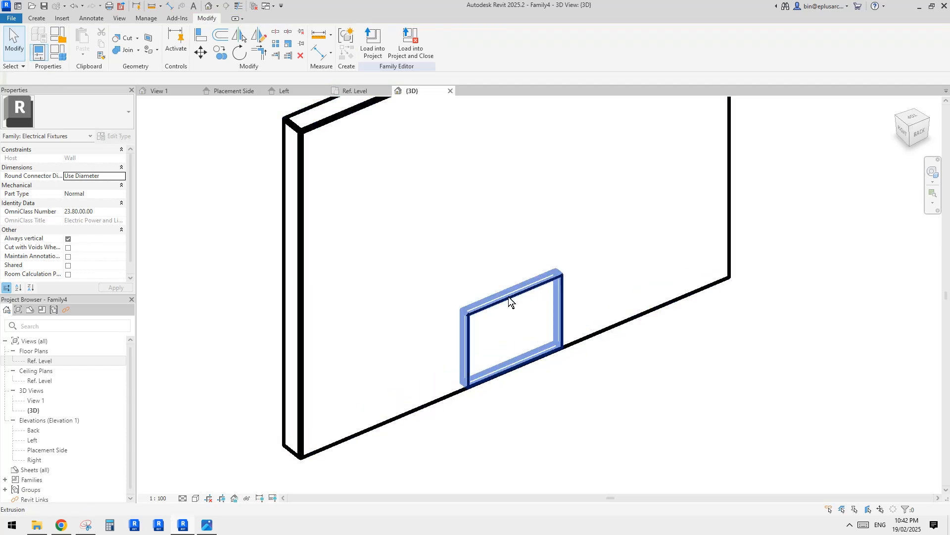
pyautogui.press('Escape')
pyautogui.scroll(-1, 526, 312)
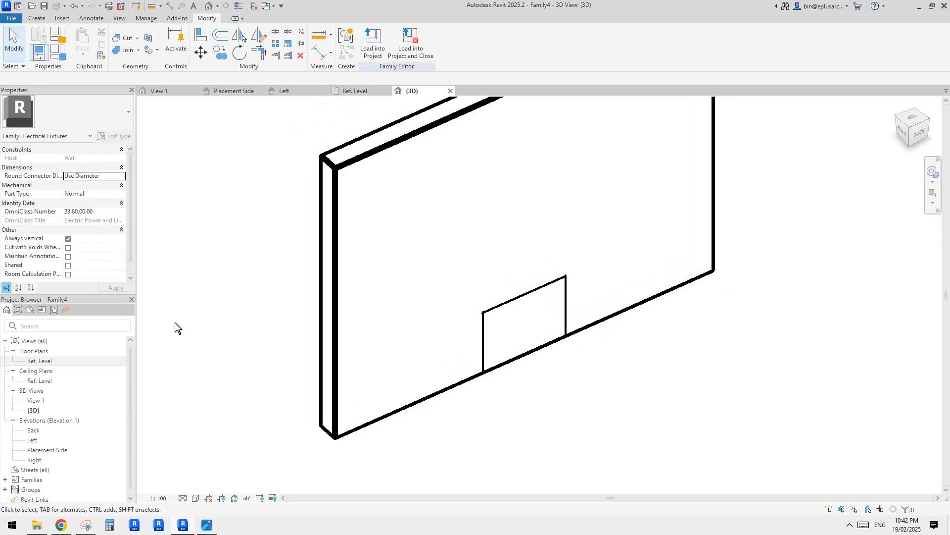
# Step: Open the Ref. Level plan and inspect the lock on the box's depth dimension d
pyautogui.doubleClick(41, 363)
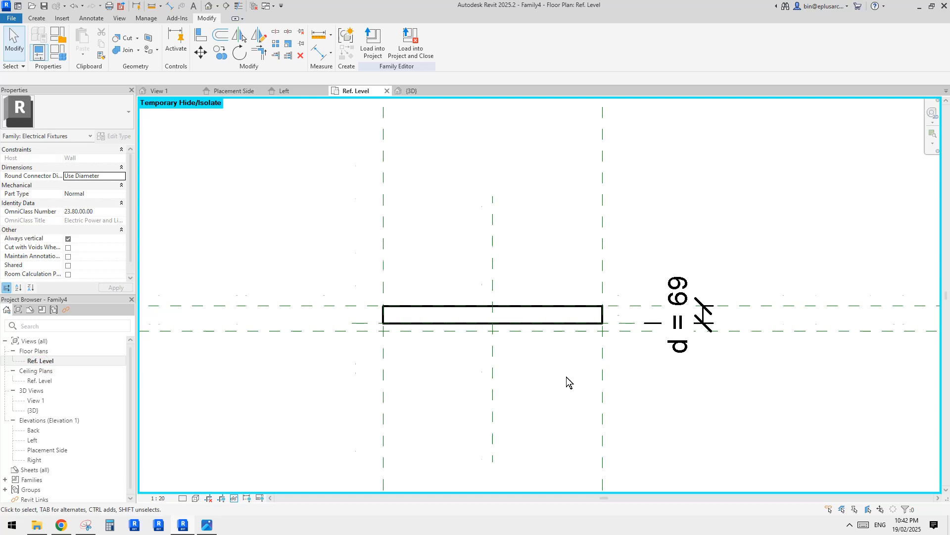
pyautogui.click(694, 336)
pyautogui.click(738, 371)
pyautogui.click(739, 293)
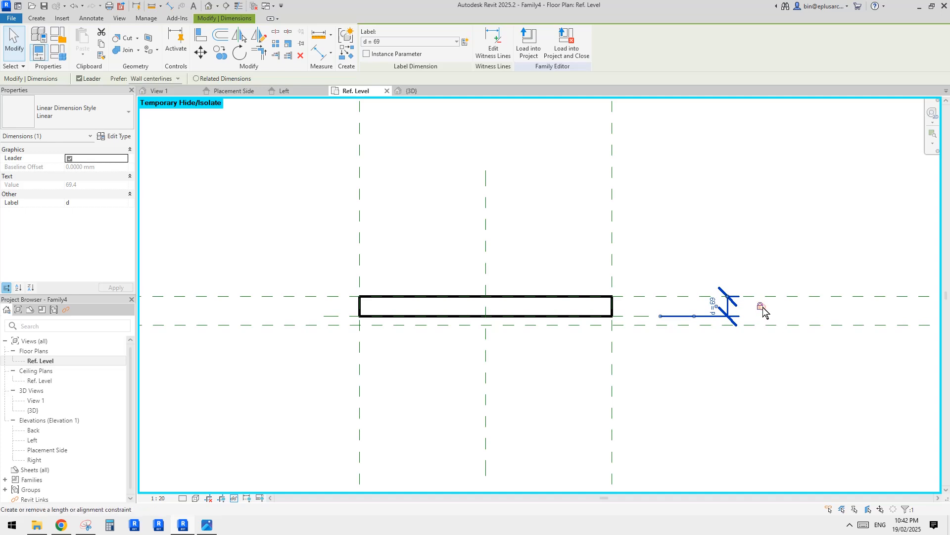
pyautogui.click(767, 371)
pyautogui.click(758, 306)
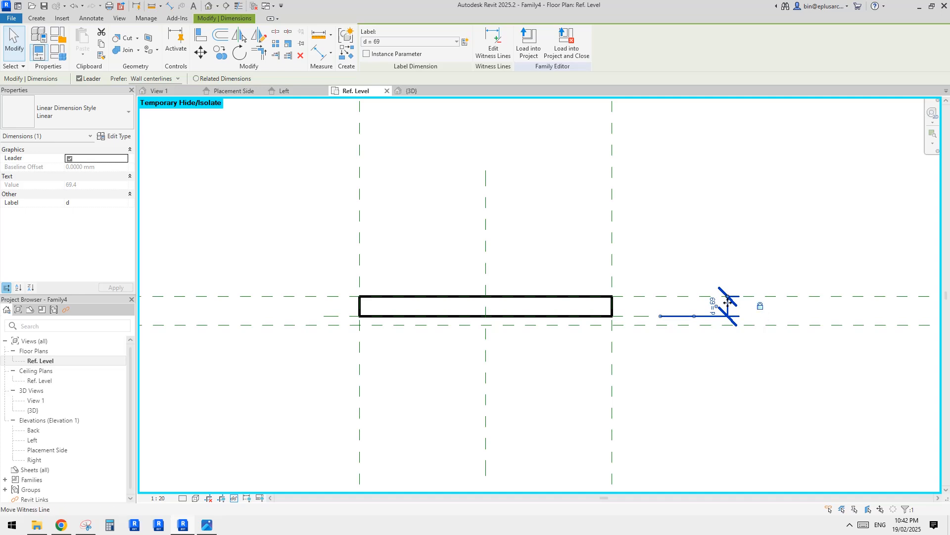
pyautogui.click(760, 307)
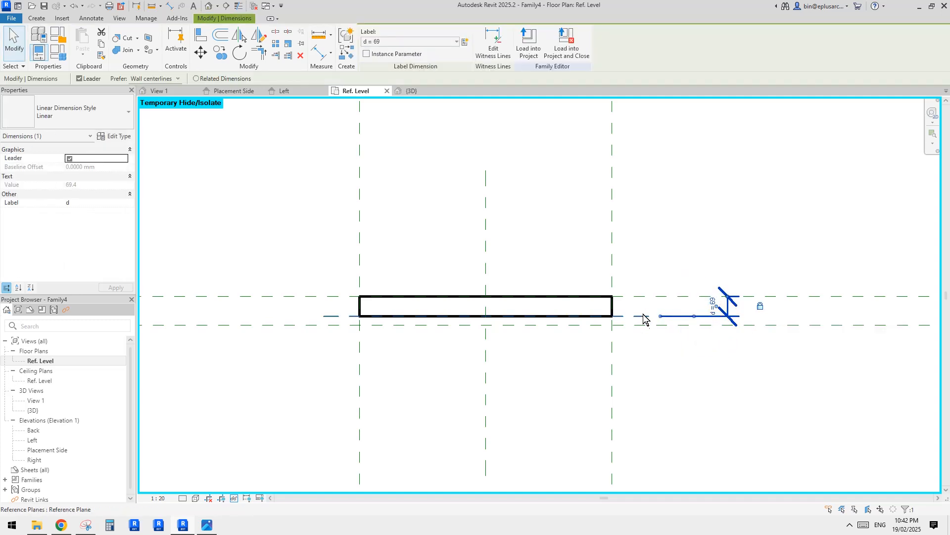
pyautogui.scroll(-1, 645, 318)
pyautogui.moveTo(670, 333); pyautogui.dragTo(597, 340, button='middle')
pyautogui.click(647, 331)
pyautogui.scroll(-1, 600, 337)
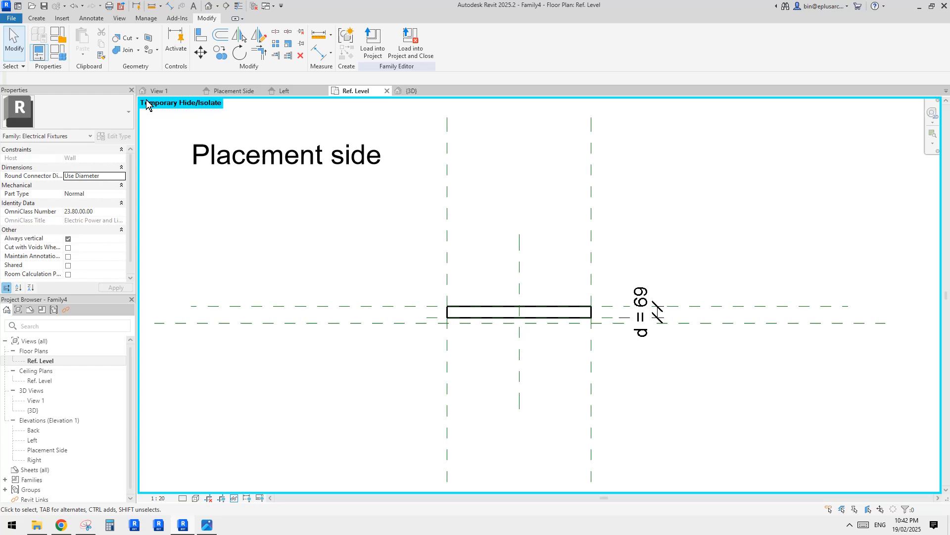
# Step: Reset the temporary hide/isolate in the Ref. Level plan so the host wall is shown again
pyautogui.click(58, 52)
pyautogui.press('Escape')
pyautogui.moveTo(714, 349); pyautogui.dragTo(688, 348, button='middle')
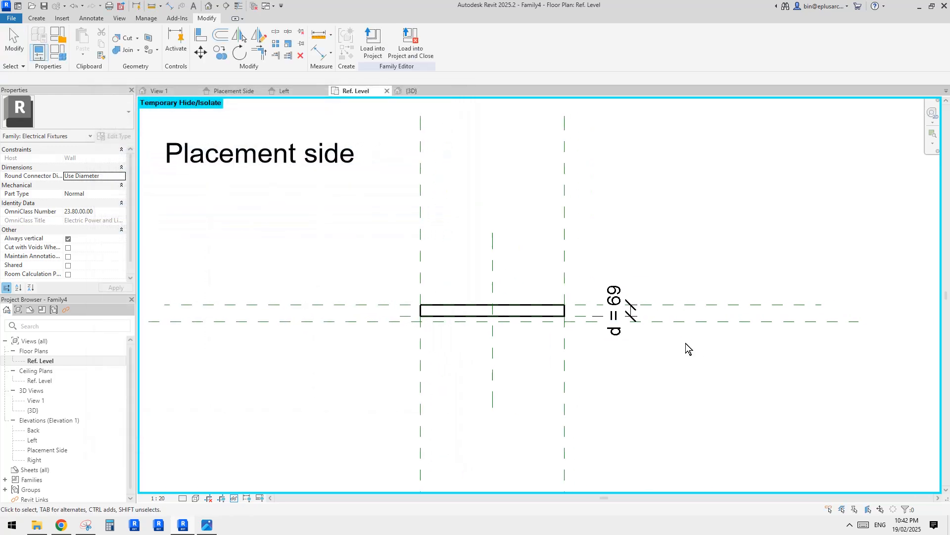
pyautogui.moveTo(557, 305); pyautogui.dragTo(556, 309, button='middle')
pyautogui.press('h')
pyautogui.press('r')
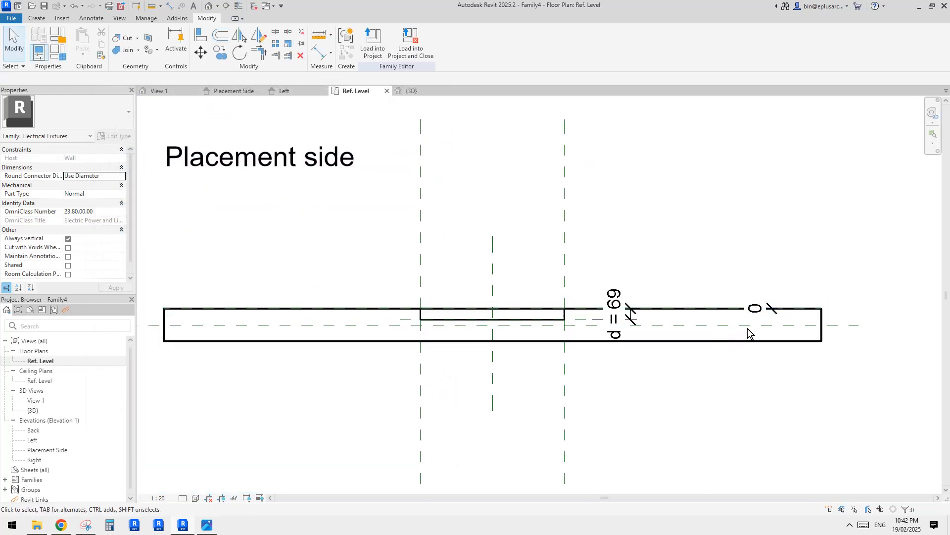
# Step: In plan, test the host wall as Generic - 300mm and as Generic - 150mm
pyautogui.click(768, 340)
pyautogui.moveTo(580, 343); pyautogui.dragTo(622, 356, button='middle')
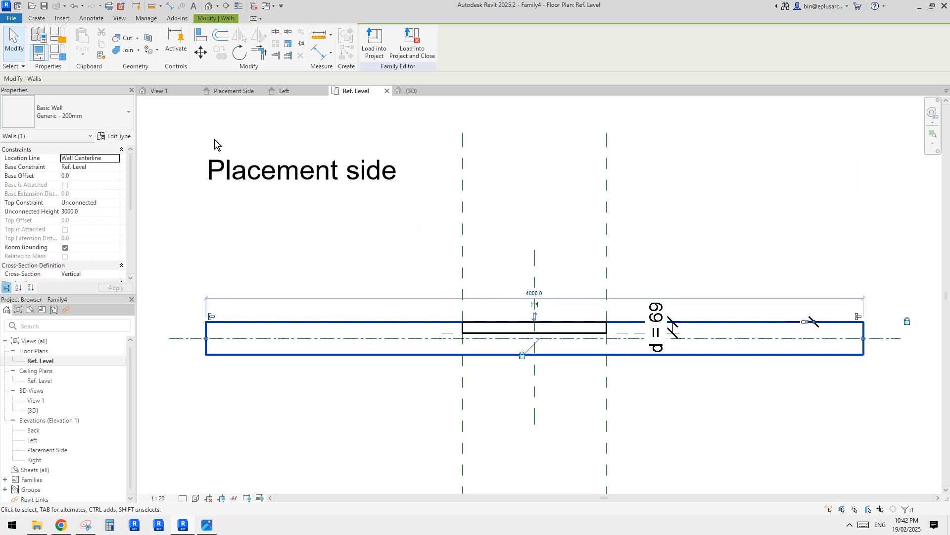
pyautogui.click(87, 112)
pyautogui.click(58, 186)
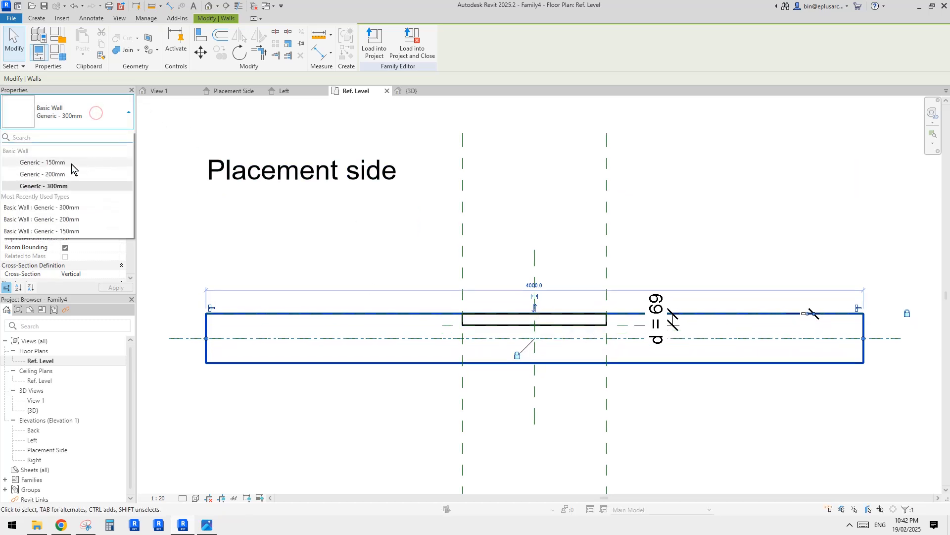
pyautogui.click(72, 164)
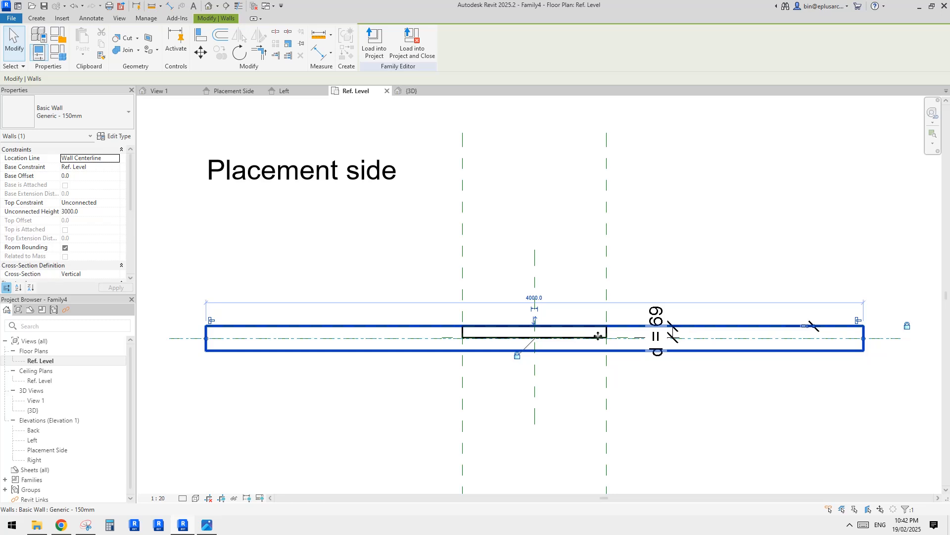
# Step: Unlock the depth dimension d between the wall-face plane and the box's front plane
pyautogui.click(675, 338)
pyautogui.click(669, 335)
pyautogui.click(691, 332)
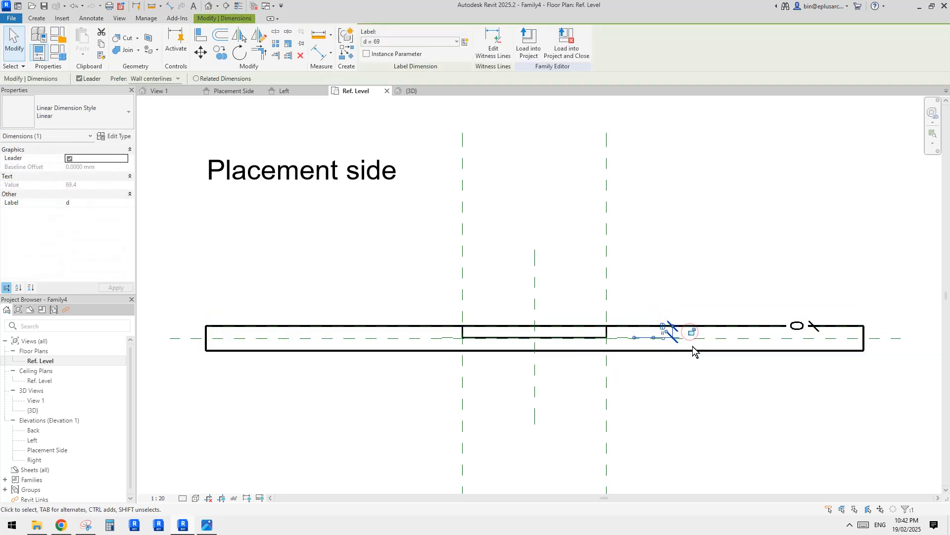
pyautogui.press('Escape')
# Step: Test the host wall as Generic - 200mm, set it to Generic - 300mm, and check the depth dimension d
pyautogui.click(696, 352)
pyautogui.click(83, 114)
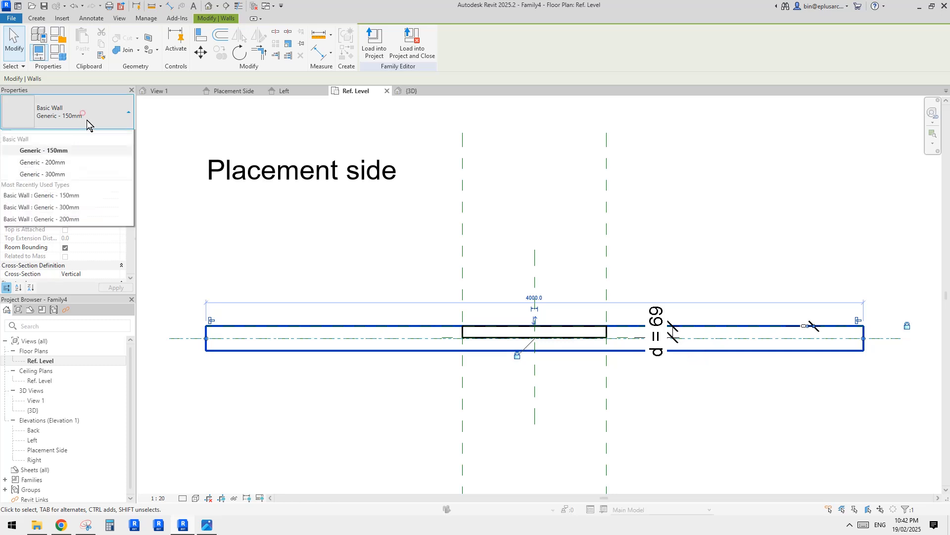
pyautogui.click(65, 178)
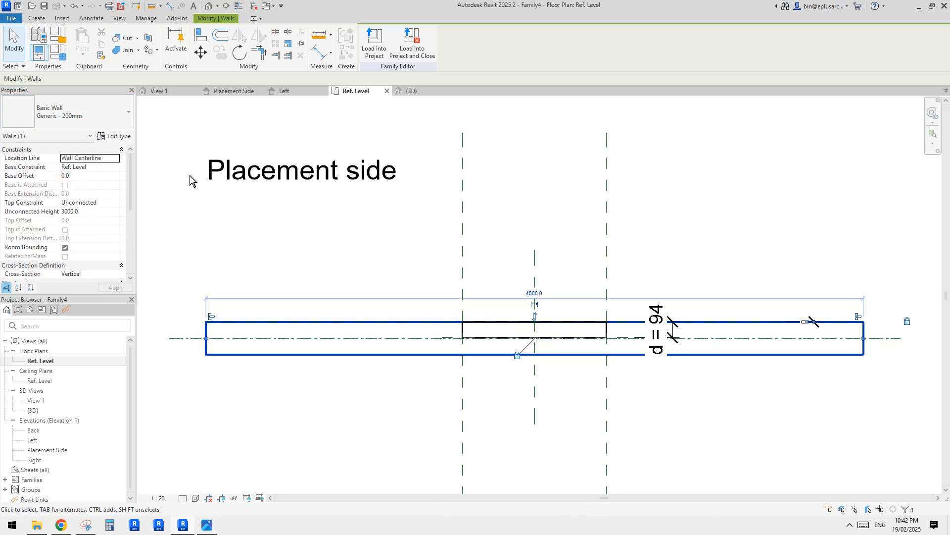
pyautogui.click(93, 120)
pyautogui.click(65, 187)
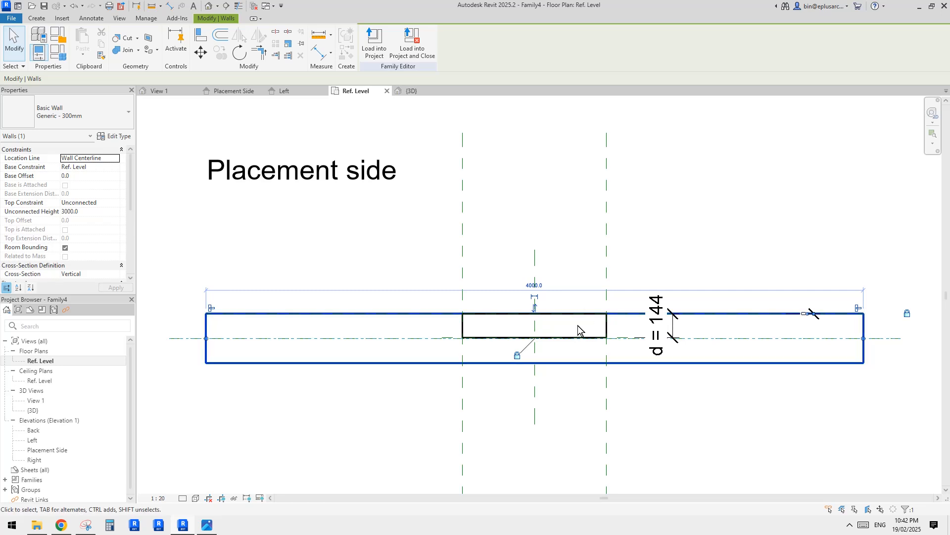
pyautogui.press('Escape')
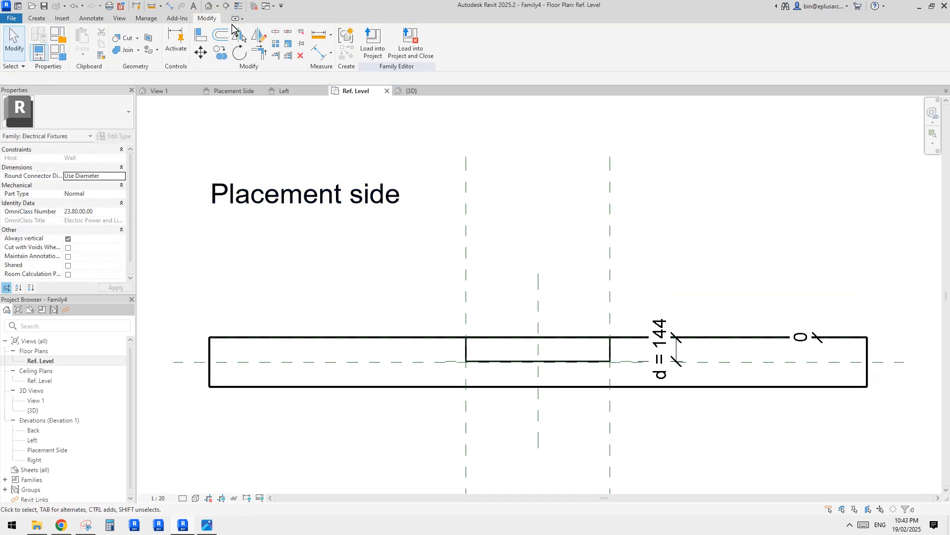
pyautogui.click(666, 346)
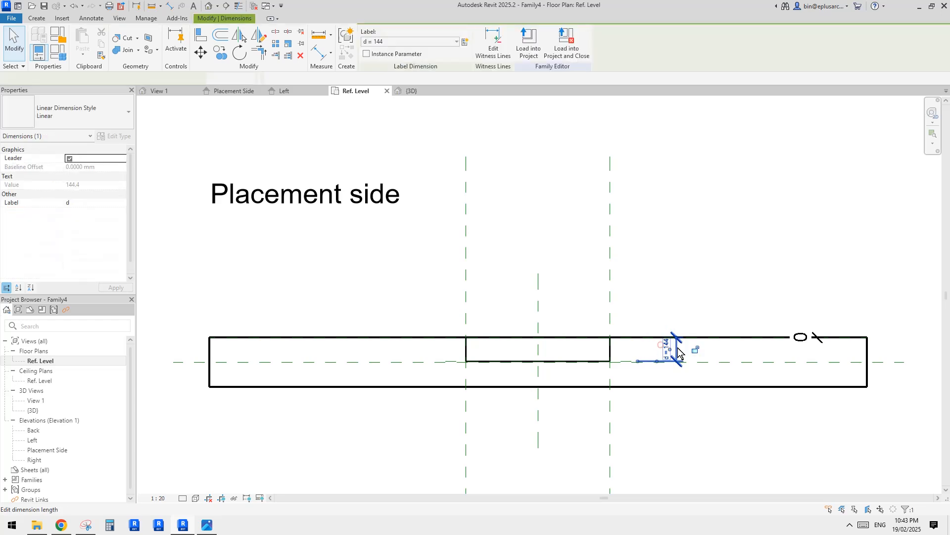
pyautogui.click(588, 311)
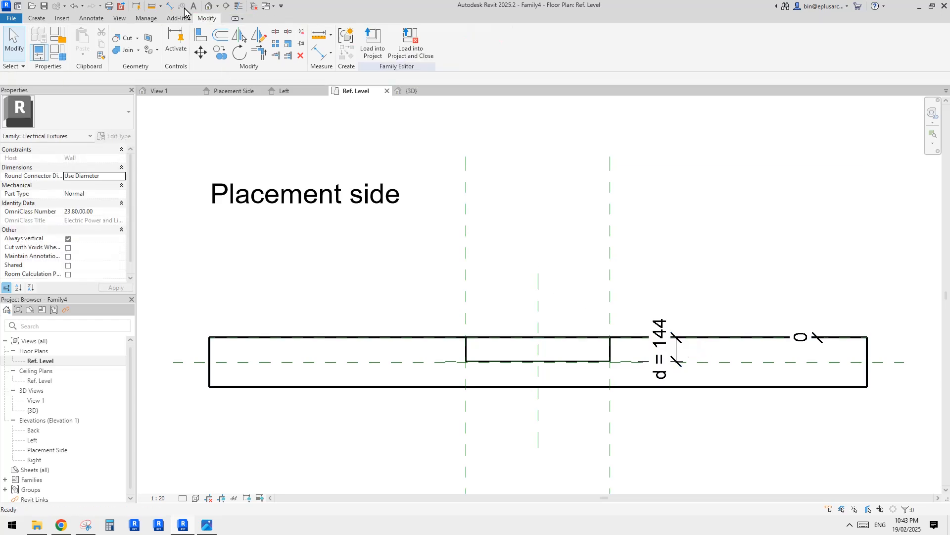
# Step: Open the default 3D view and check the box extrusion's depth within the host wall
pyautogui.click(208, 6)
pyautogui.moveTo(567, 240); pyautogui.dragTo(511, 280, button='middle')
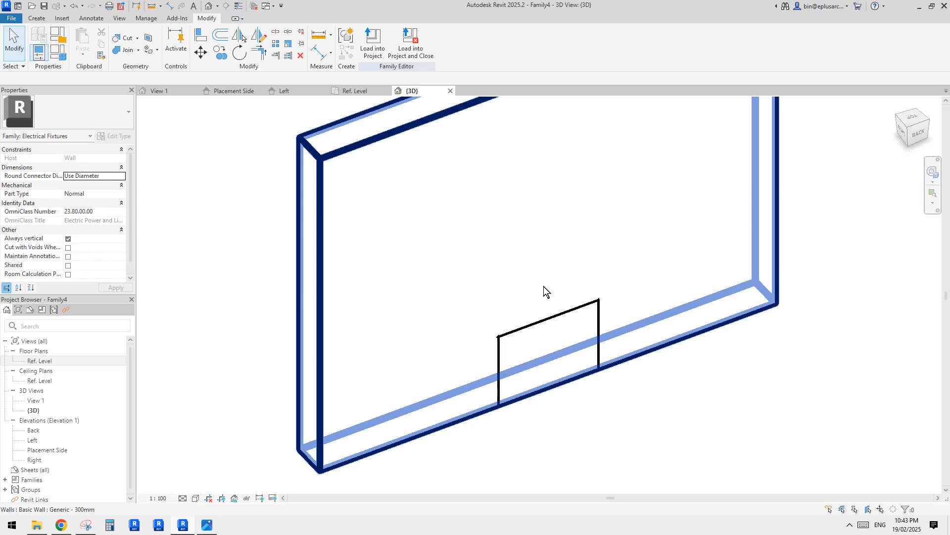
pyautogui.click(565, 326)
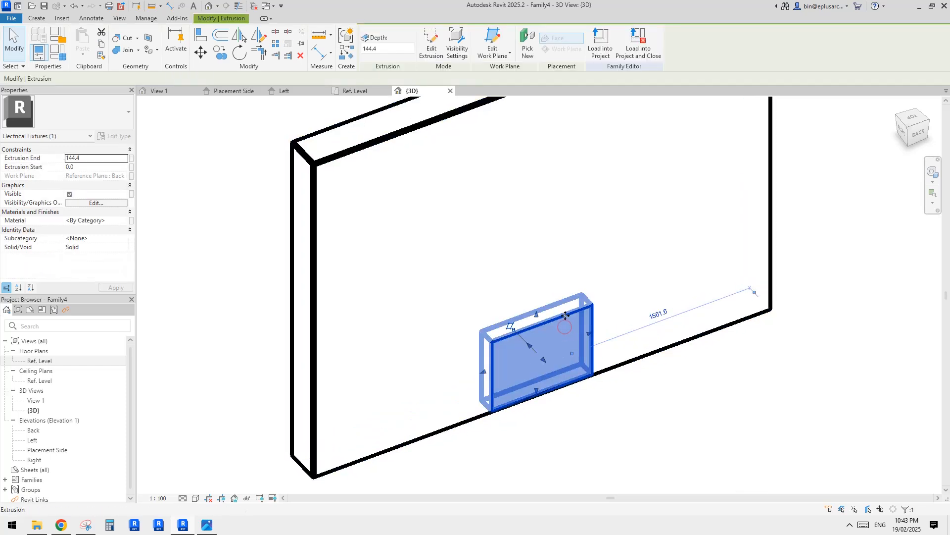
pyautogui.press('Escape')
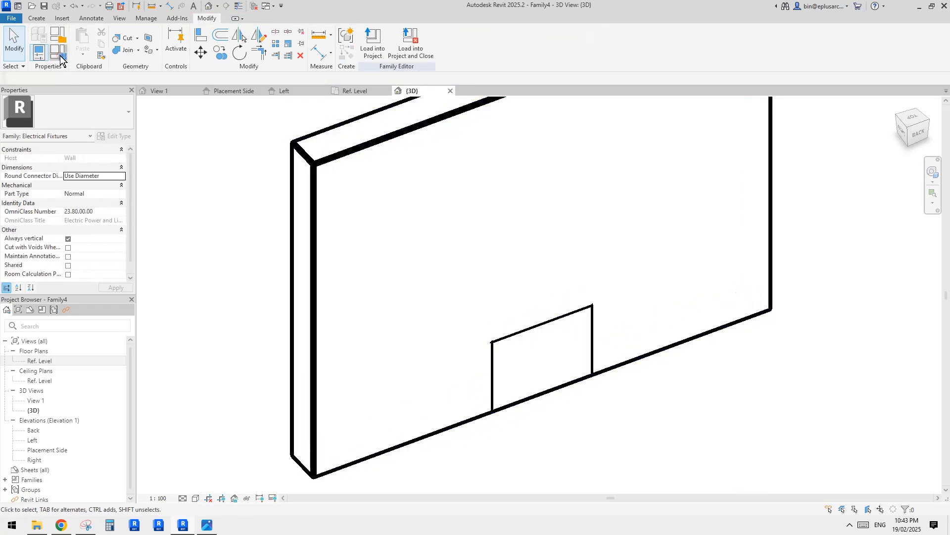
# Step: Rename the family type Type 1 as 300w x 500h x 100d
pyautogui.click(60, 55)
pyautogui.moveTo(167, 90); pyautogui.dragTo(99, 73)
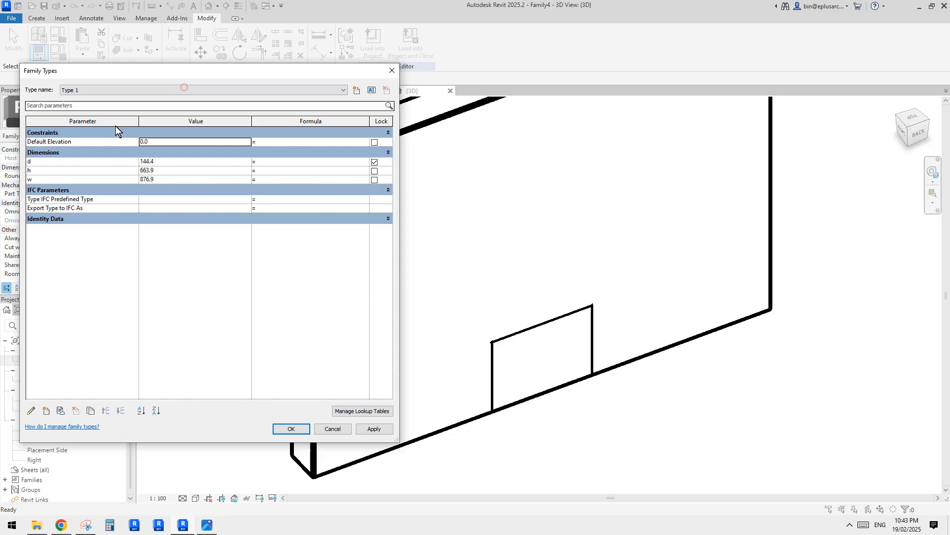
pyautogui.click(112, 90)
pyautogui.click(123, 72)
pyautogui.click(110, 89)
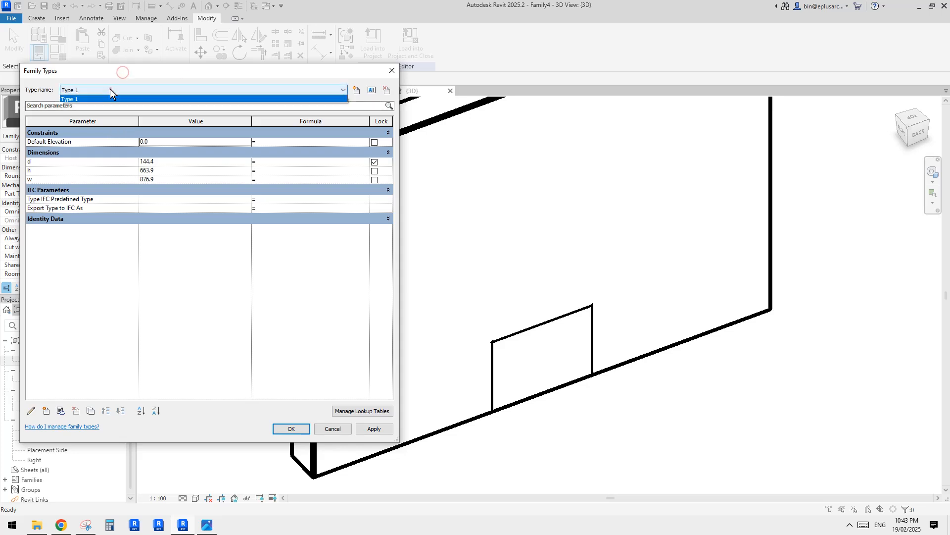
pyautogui.click(96, 89)
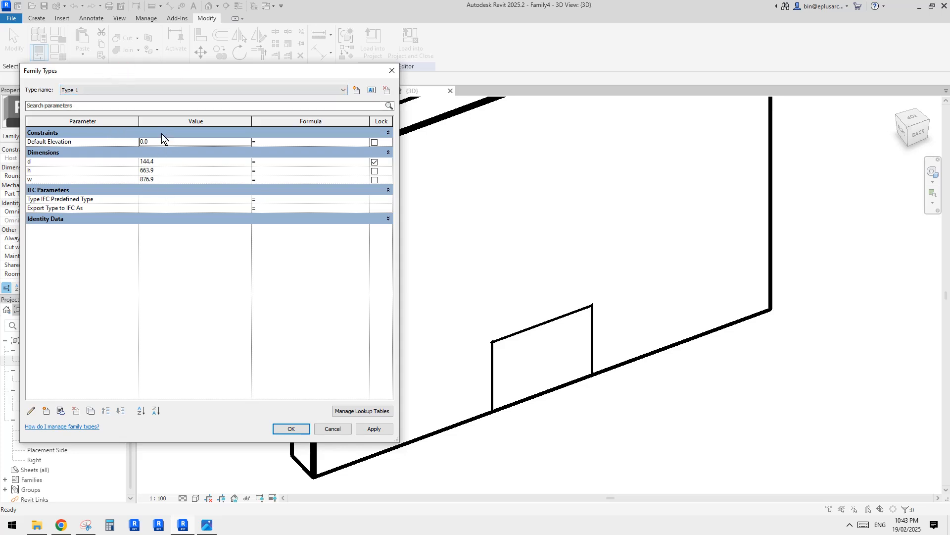
pyautogui.moveTo(168, 72); pyautogui.dragTo(185, 81)
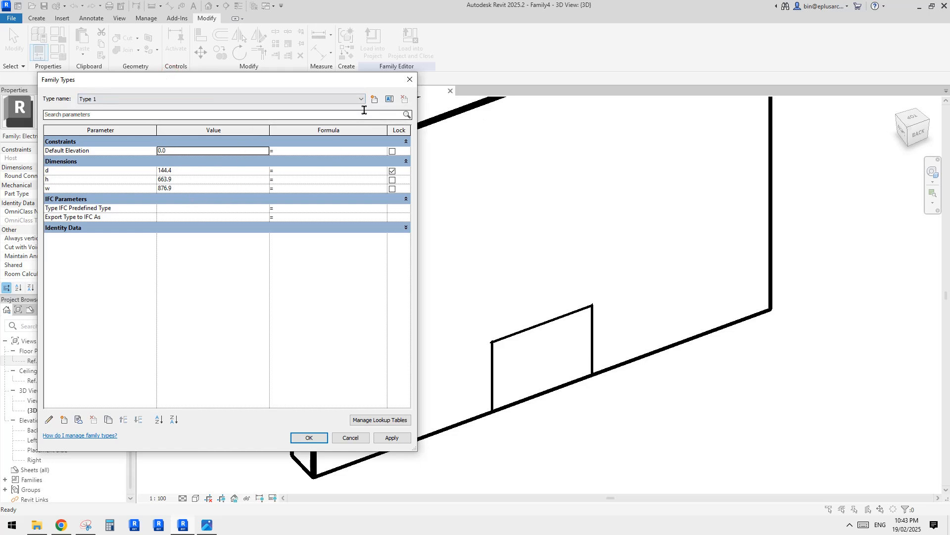
pyautogui.click(101, 101)
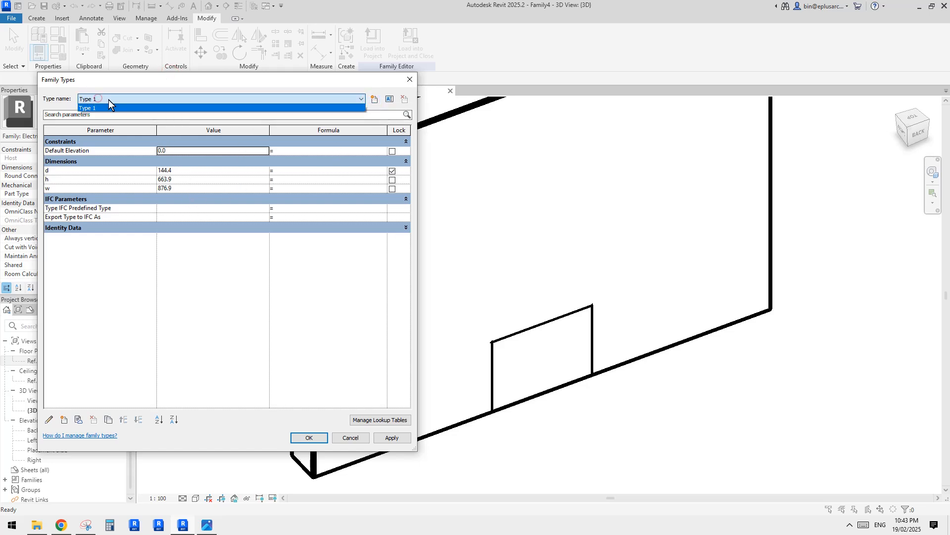
pyautogui.click(391, 104)
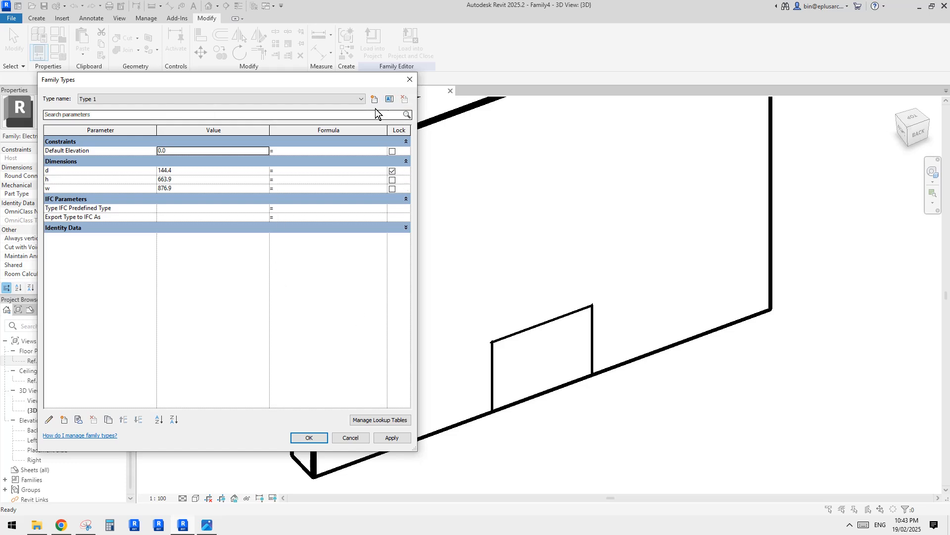
pyautogui.click(390, 99)
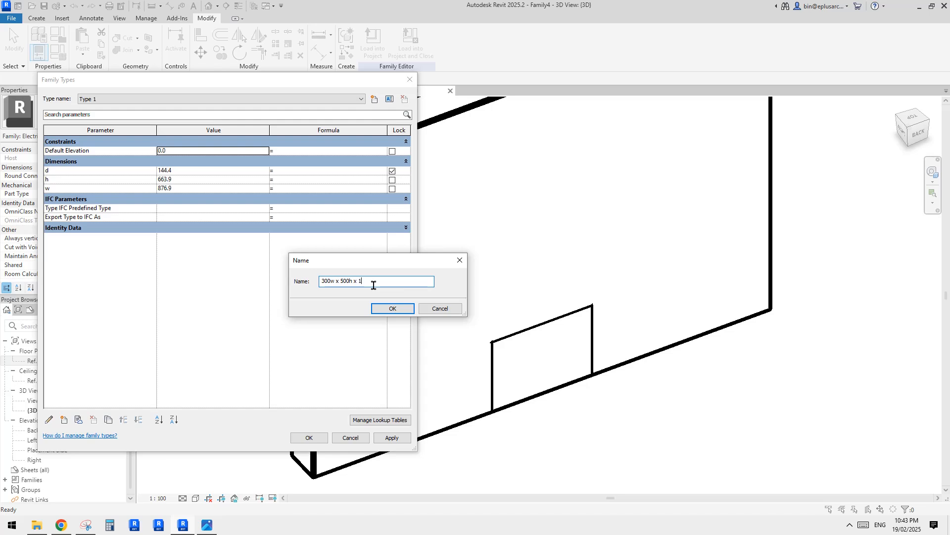
pyautogui.click(394, 307)
# Step: For the 300w x 500h x 100d type, set d to 100, h to 500 and w to 300, and apply the values
pyautogui.moveTo(158, 83); pyautogui.dragTo(174, 87)
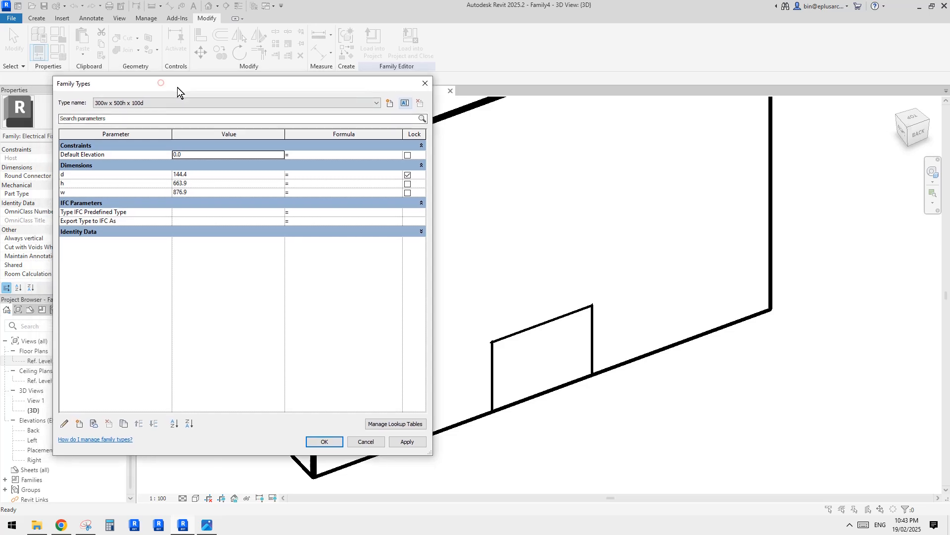
pyautogui.click(190, 175)
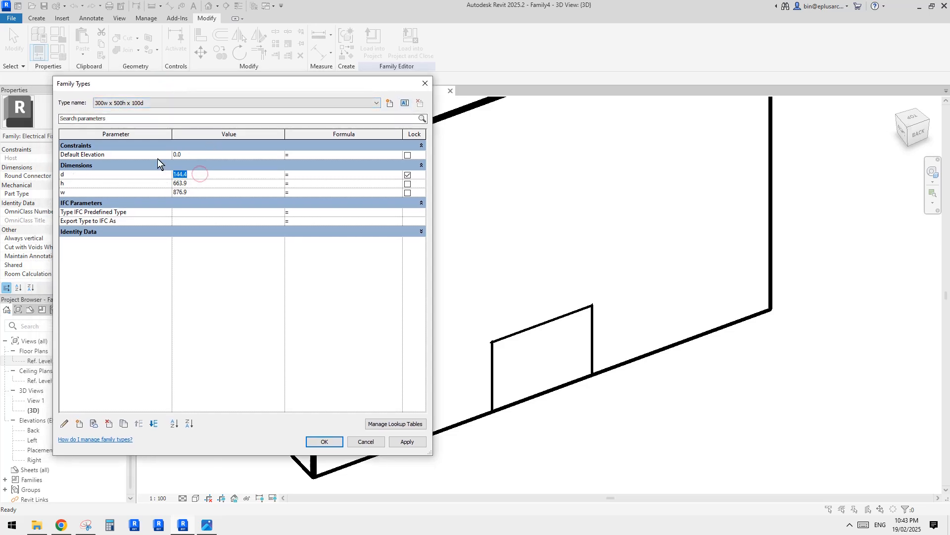
pyautogui.write('100')
pyautogui.write('5')
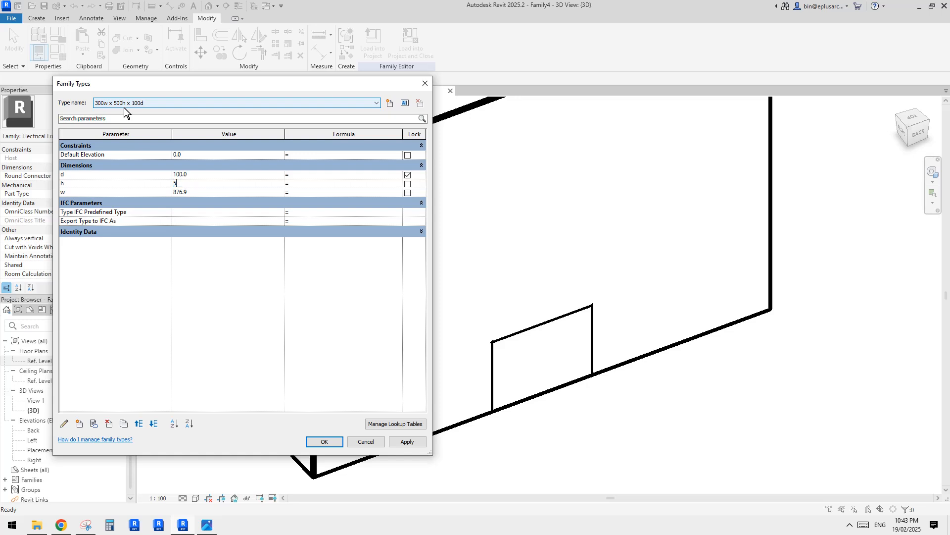
pyautogui.write('00')
pyautogui.click(197, 194)
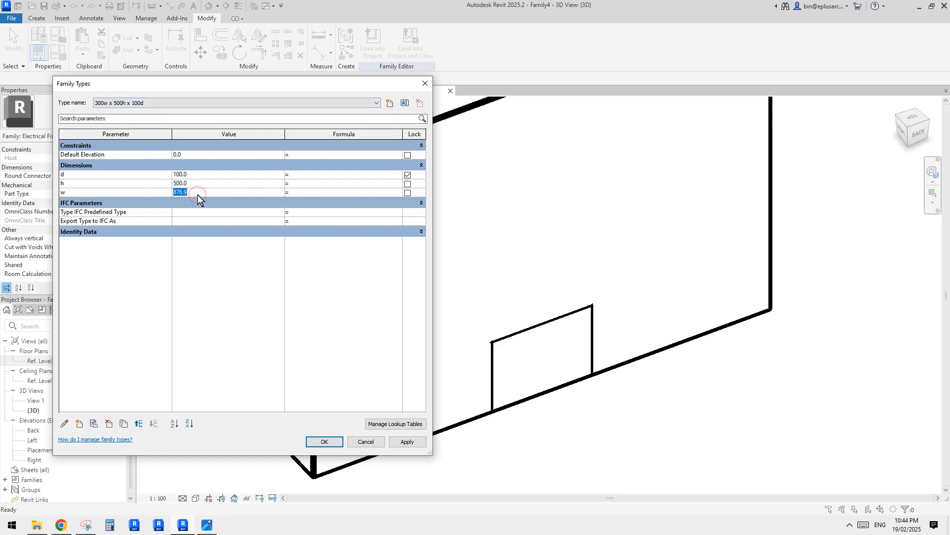
pyautogui.write('300')
pyautogui.click(200, 257)
pyautogui.click(410, 442)
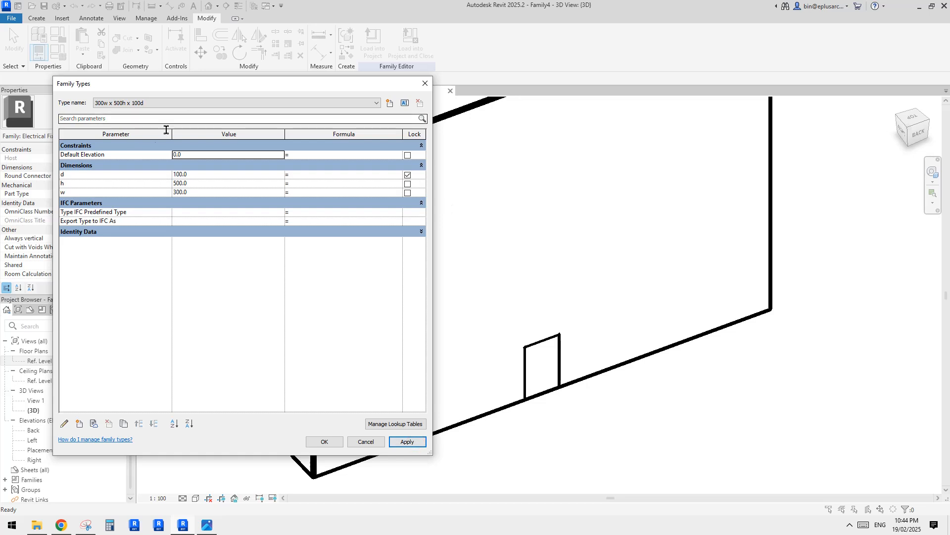
# Step: Create a new family type named 400w x 600h x 150d
pyautogui.click(180, 104)
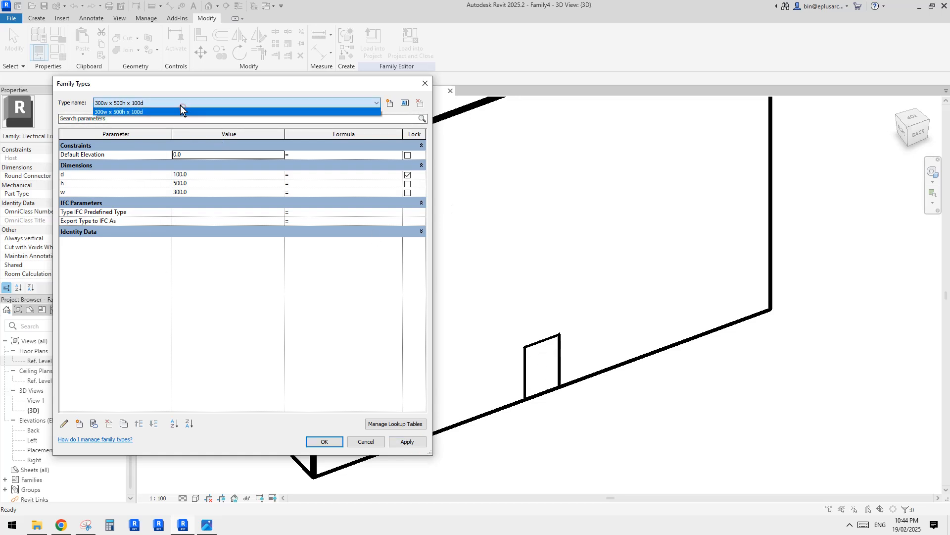
pyautogui.click(180, 110)
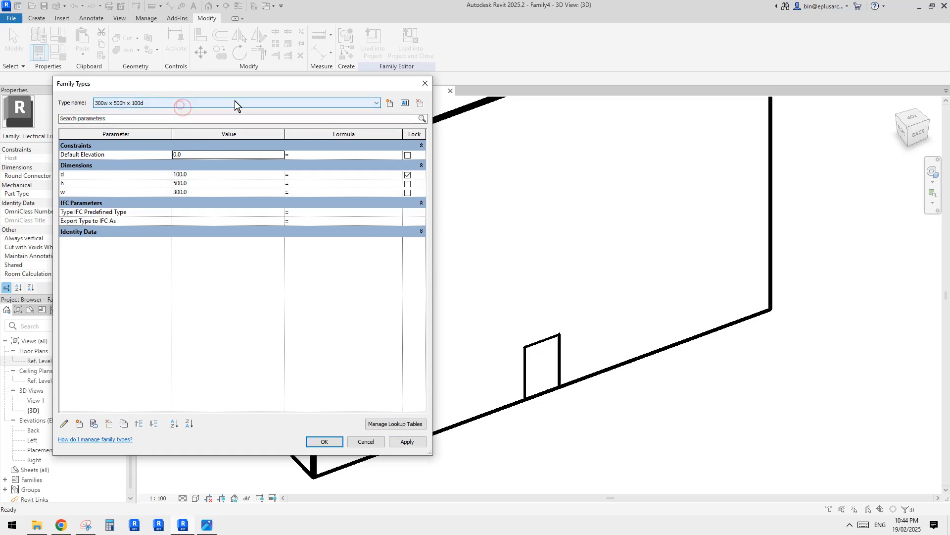
pyautogui.click(391, 105)
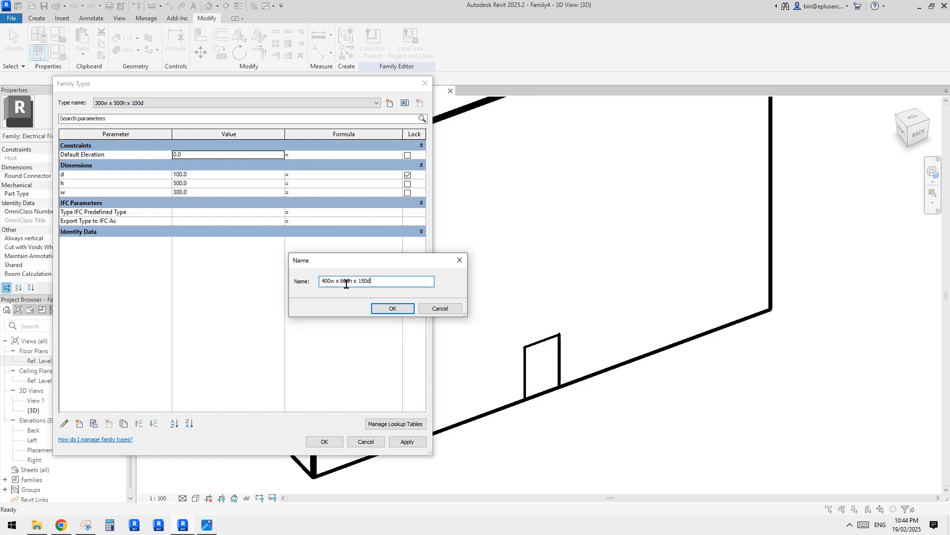
pyautogui.click(393, 309)
# Step: For the 400w x 600h x 150d type, set d to 150, h to 600 and w to 400, and apply the values
pyautogui.click(213, 174)
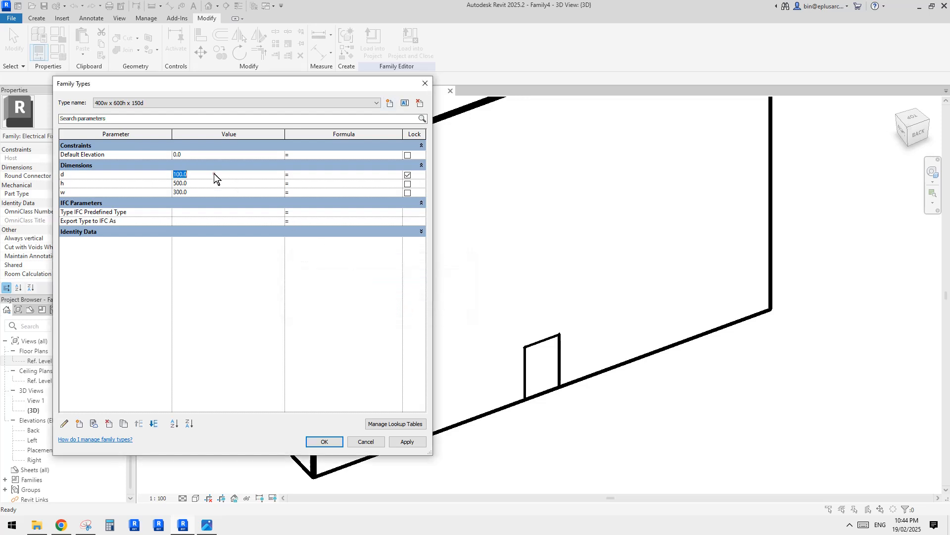
pyautogui.write('15')
pyautogui.write('600')
pyautogui.write('400')
pyautogui.click(406, 439)
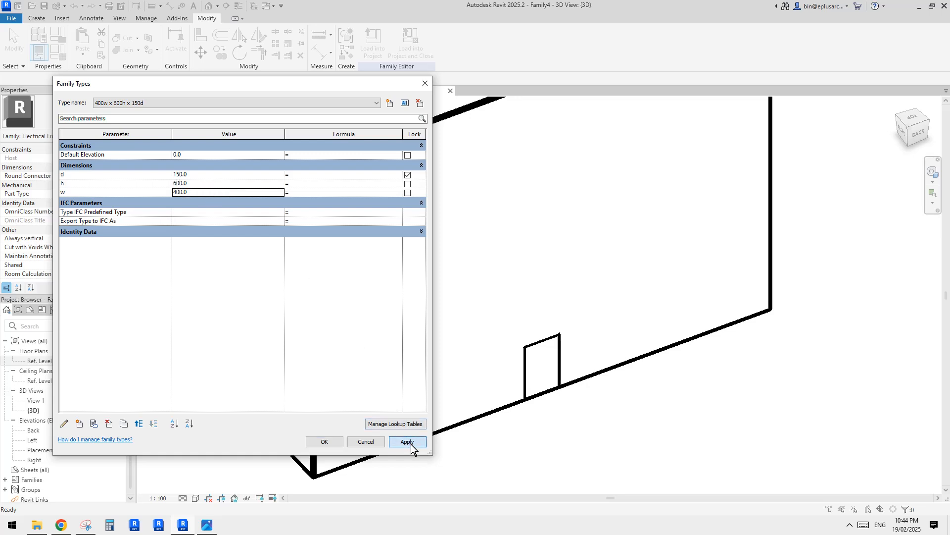
# Step: Test the box by applying type 300w x 500h x 100d, switch back to 400w x 600h x 150d, and close the family types
pyautogui.click(239, 102)
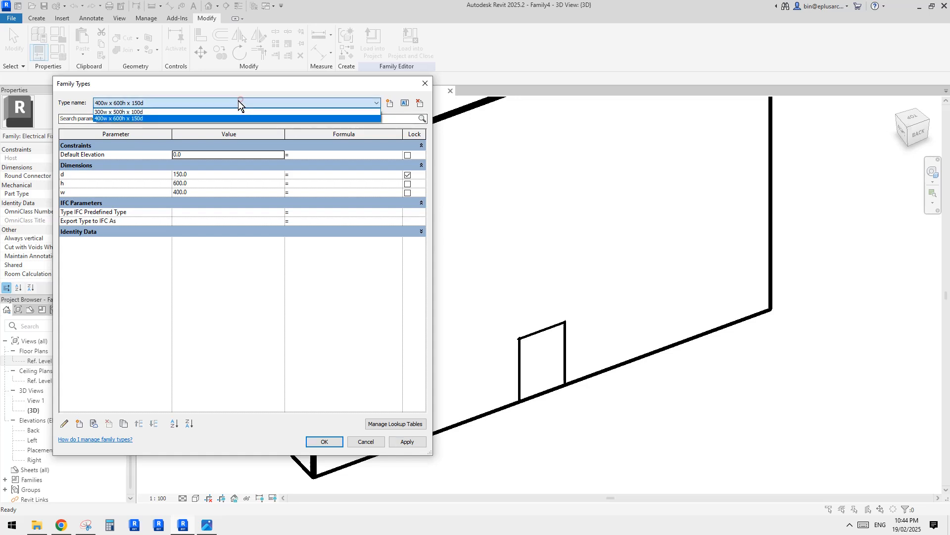
pyautogui.click(154, 109)
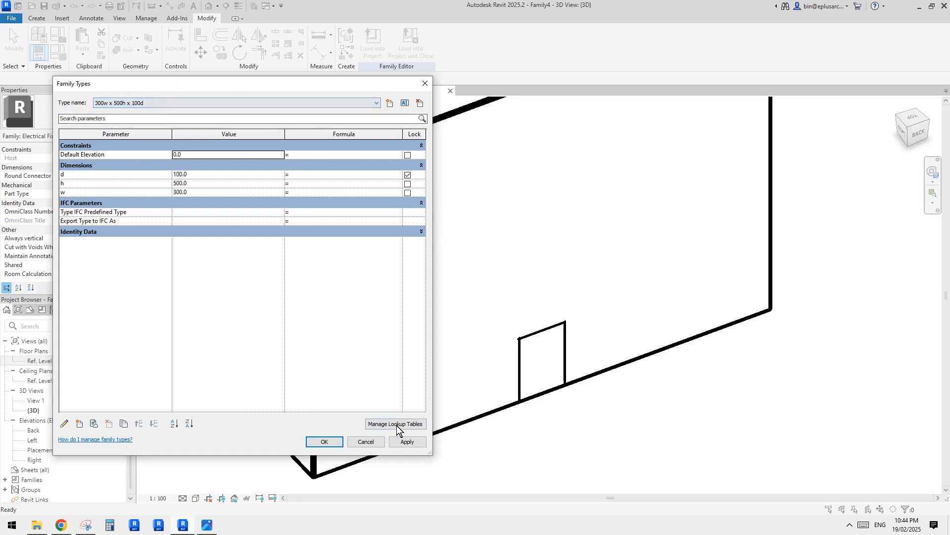
pyautogui.click(407, 442)
pyautogui.click(157, 103)
pyautogui.click(138, 118)
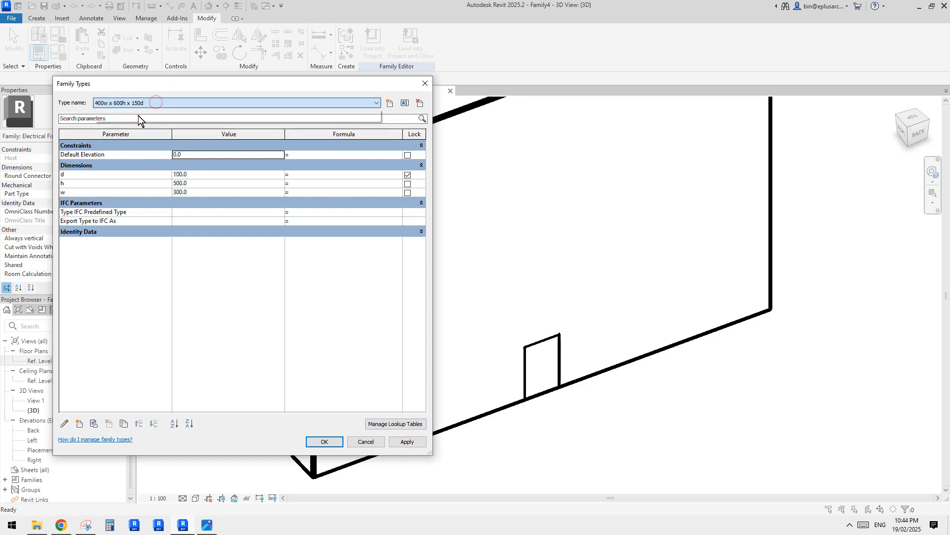
pyautogui.click(407, 441)
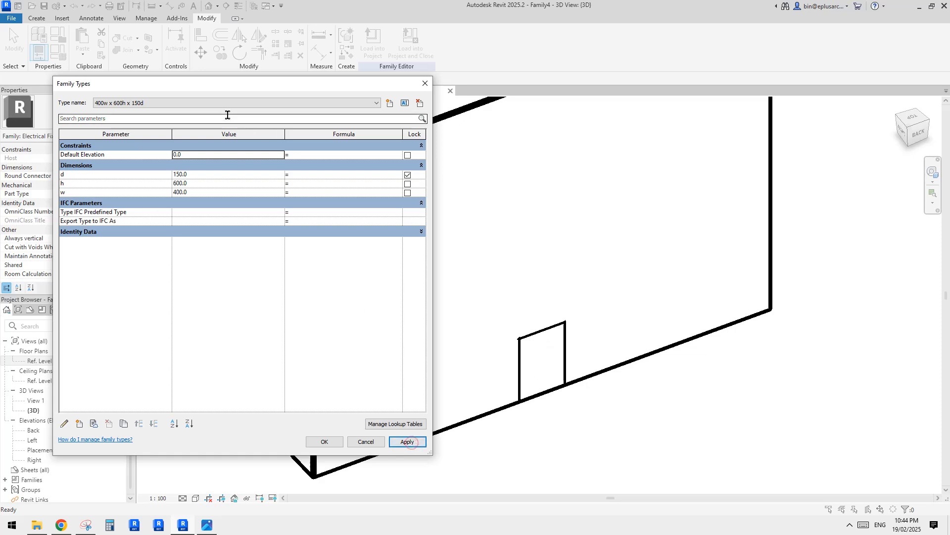
pyautogui.click(324, 441)
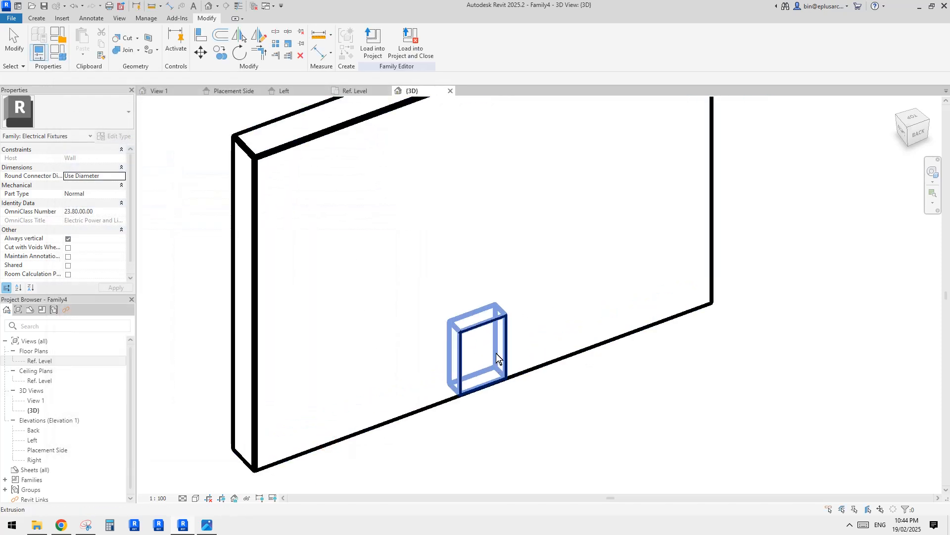
# Step: Examine the box extrusion's shape and depth within the host wall in the 3D view
pyautogui.click(521, 340)
pyautogui.scroll(2, 466, 351)
pyautogui.press('Escape')
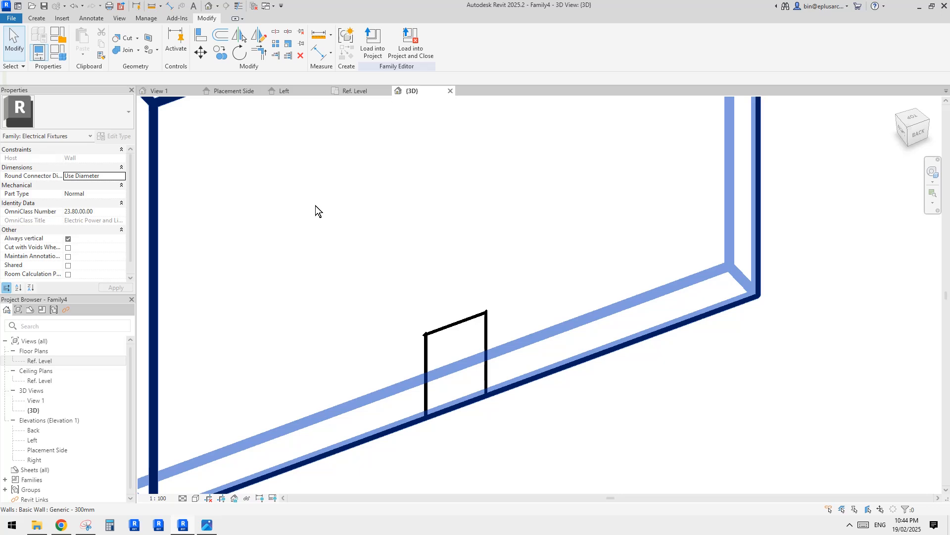
pyautogui.click(455, 355)
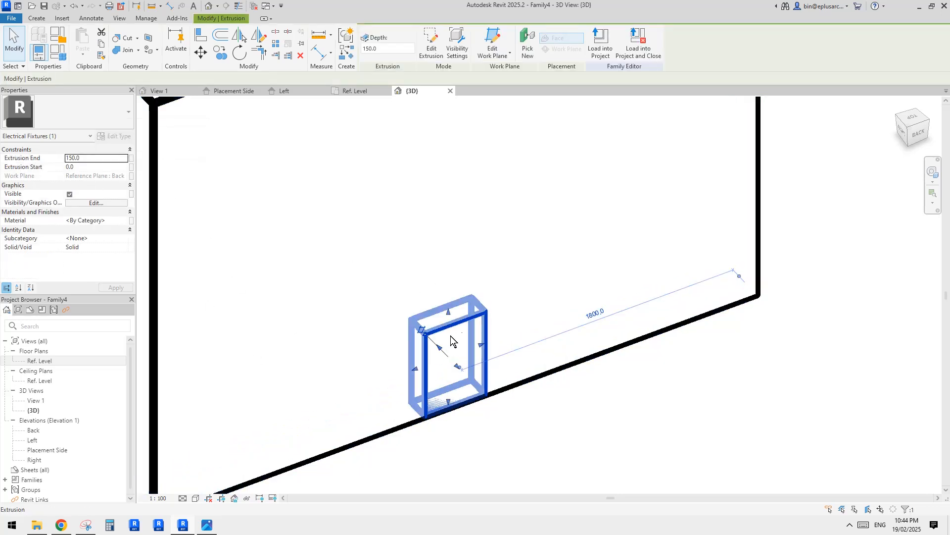
pyautogui.moveTo(463, 333); pyautogui.dragTo(506, 325, button='middle')
pyautogui.press('Escape')
pyautogui.scroll(-1, 503, 353)
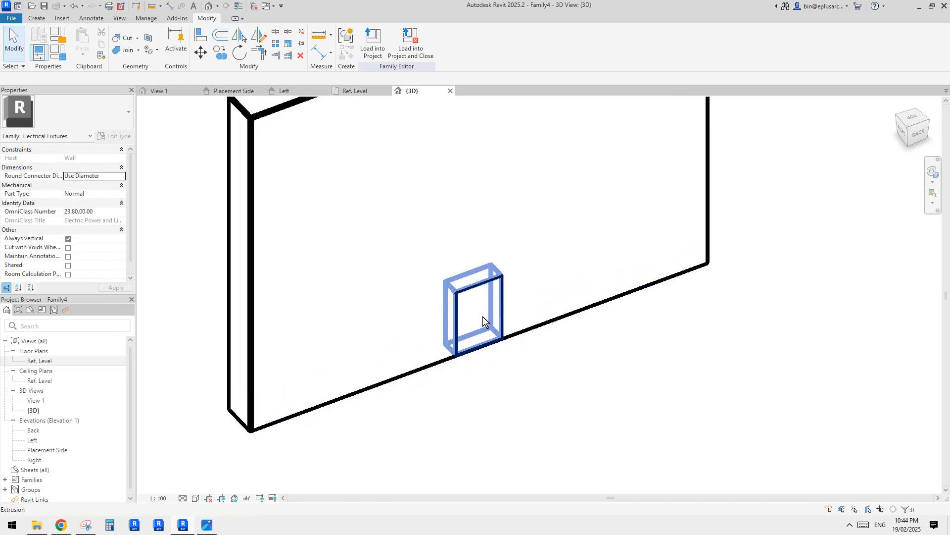
pyautogui.click(483, 313)
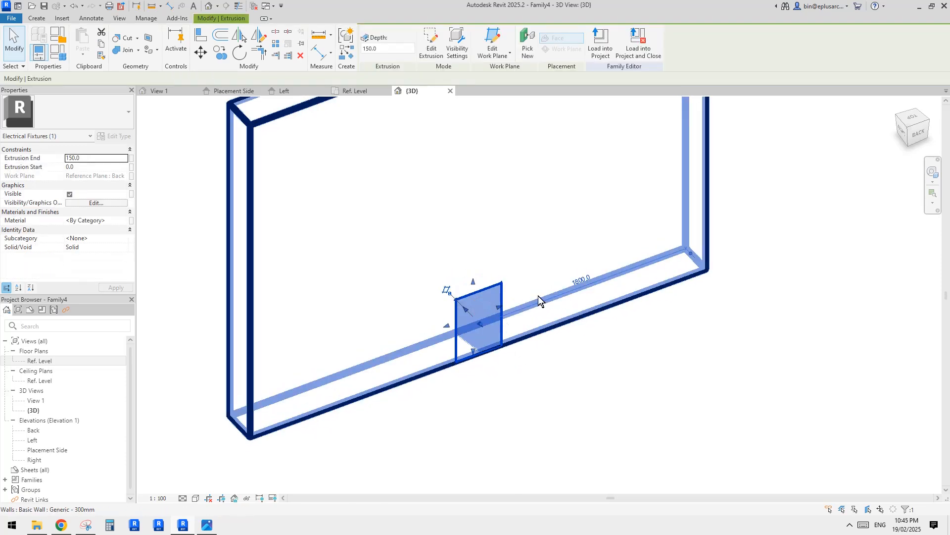
pyautogui.keyDown('shift'); pyautogui.moveTo(539, 301); pyautogui.dragTo(470, 322, button='middle'); pyautogui.keyUp('shift')
pyautogui.press('Escape')
pyautogui.click(467, 313)
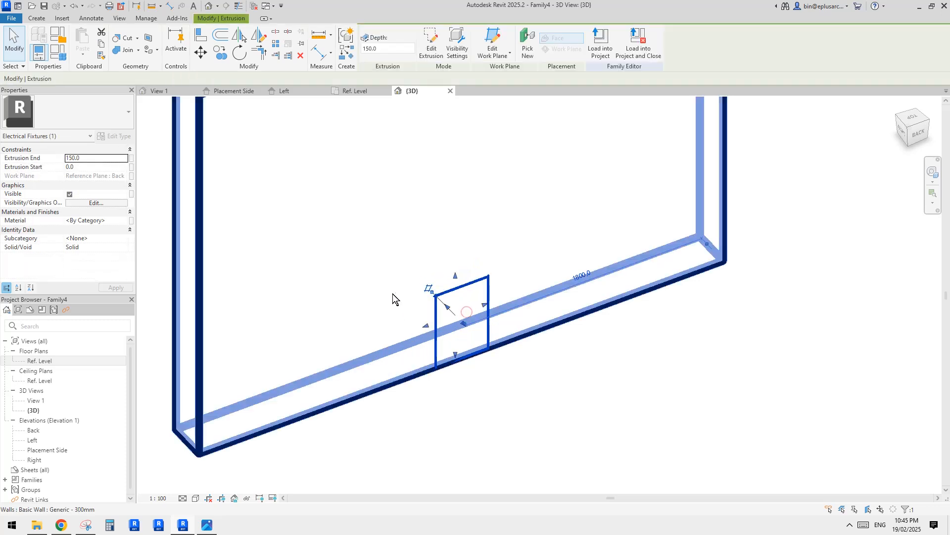
pyautogui.scroll(1, 484, 293)
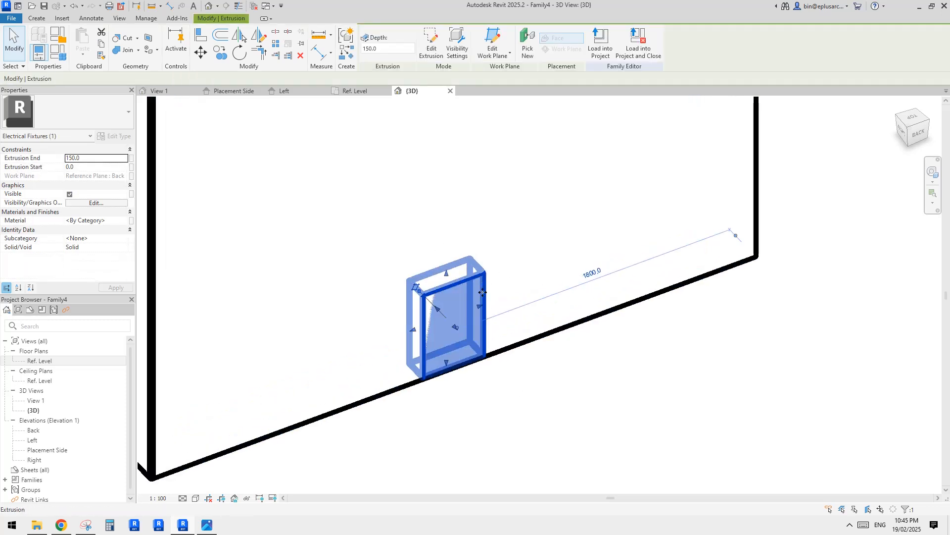
pyautogui.scroll(2, 483, 292)
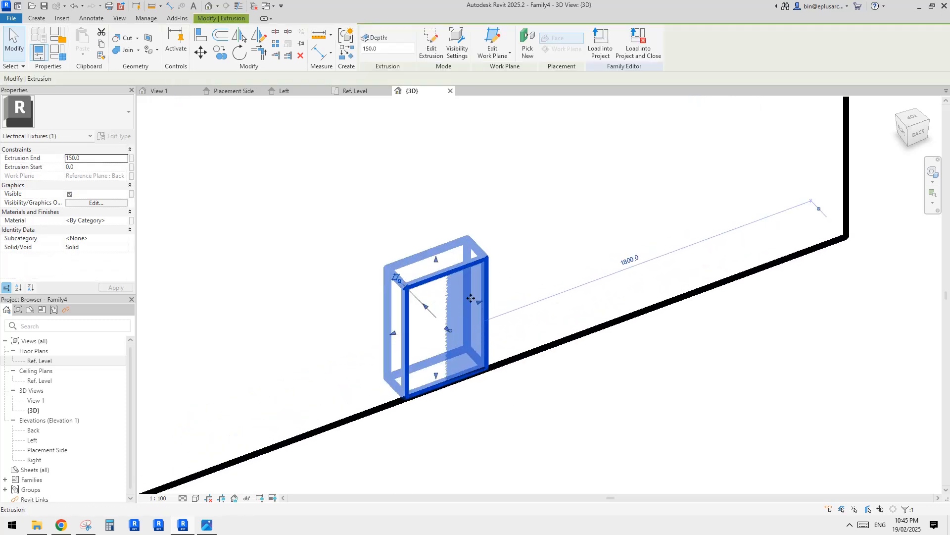
pyautogui.scroll(-1, 463, 304)
pyautogui.scroll(1, 452, 308)
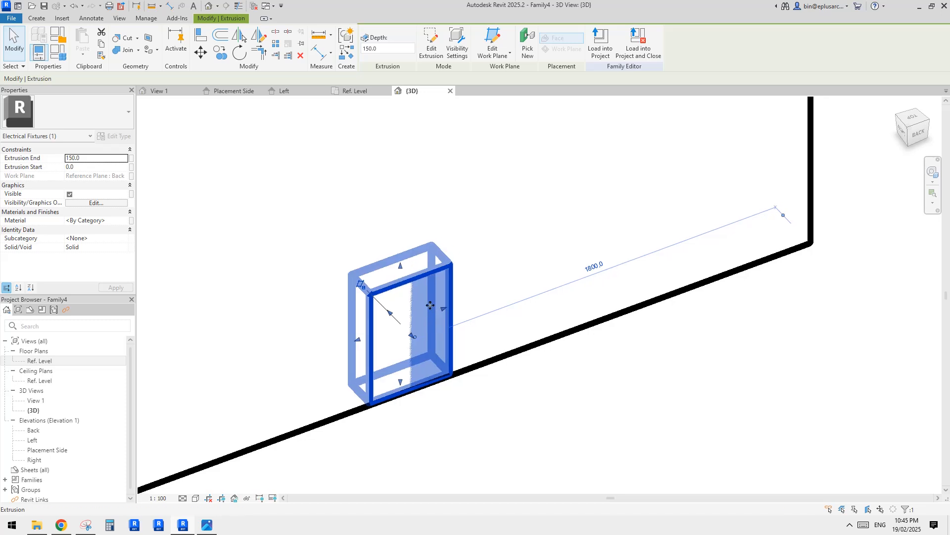
pyautogui.scroll(-1, 430, 305)
pyautogui.press('Escape')
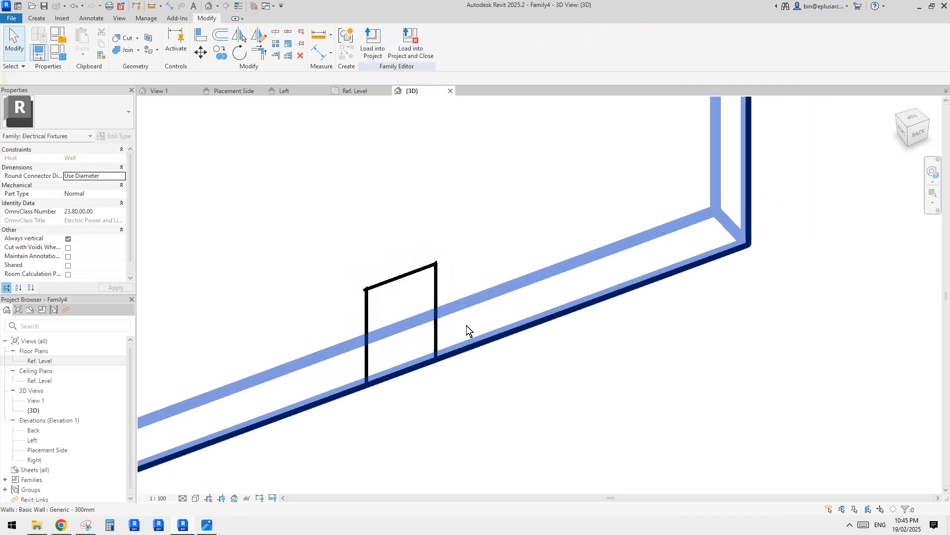
pyautogui.scroll(1, 426, 303)
pyautogui.click(453, 301)
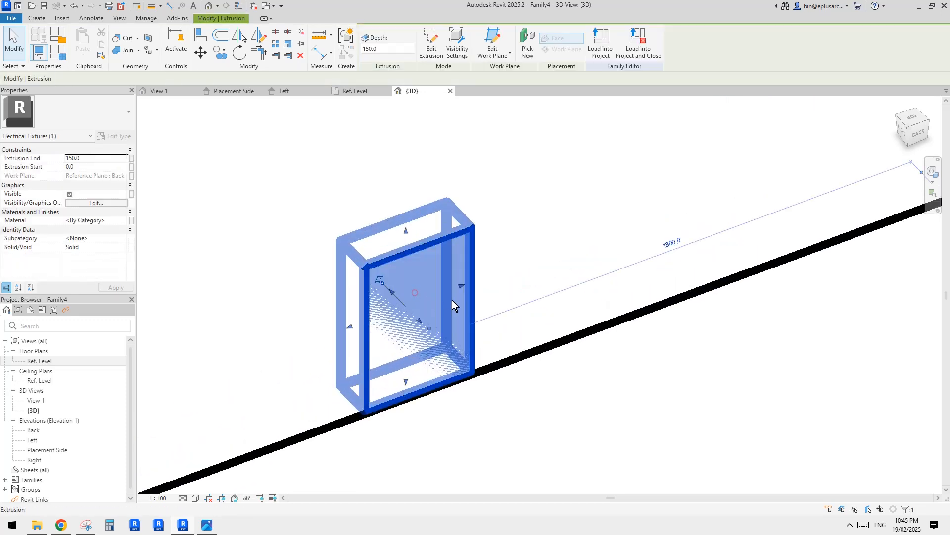
pyautogui.press('Escape')
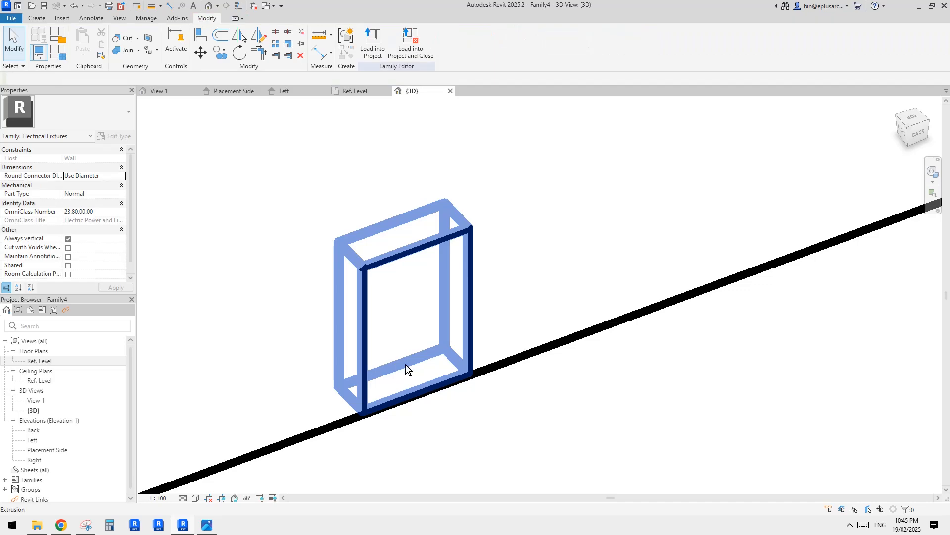
# Step: Set the 3D view's scale to 1:20 for thinner lines and inspect the box in the wall
pyautogui.click(158, 498)
pyautogui.click(173, 399)
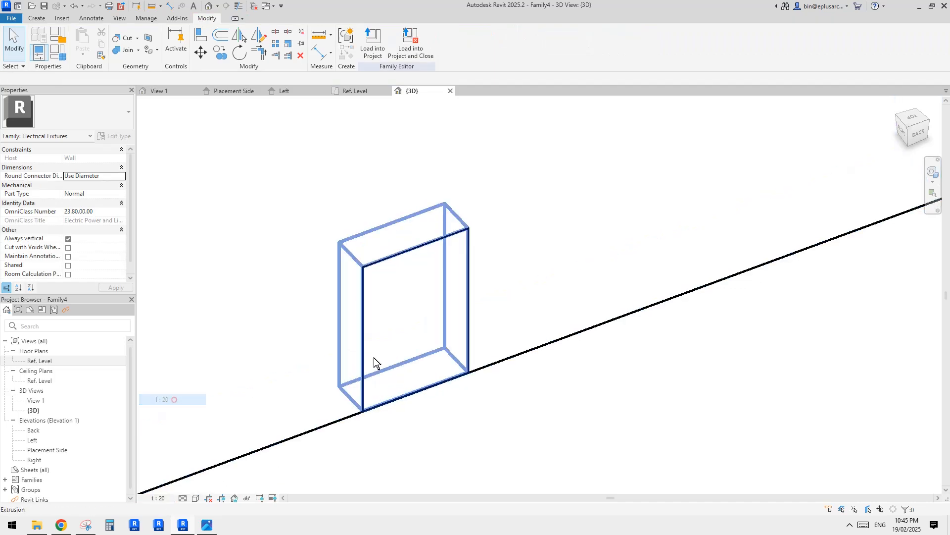
pyautogui.click(441, 325)
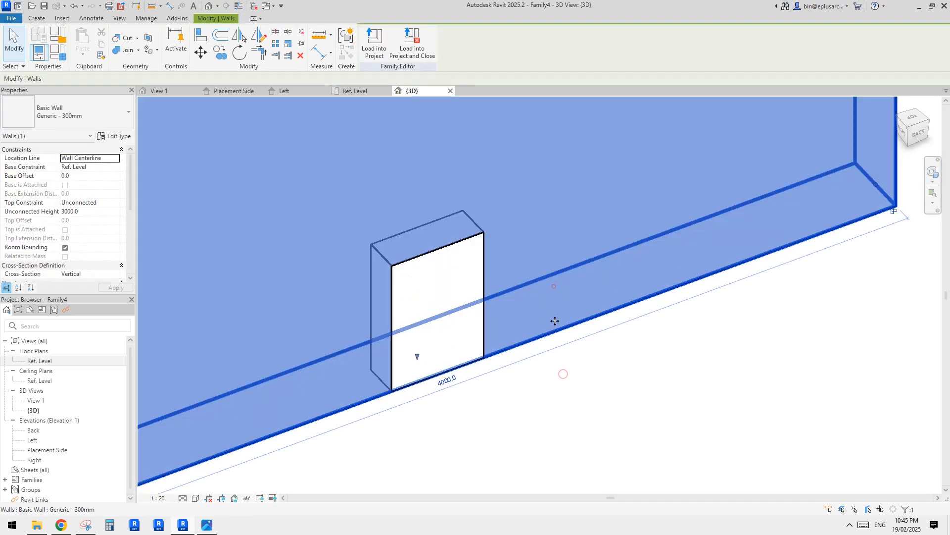
# Step: Display the 3D view in the Shaded visual style and inspect the box in the wall
pyautogui.click(563, 374)
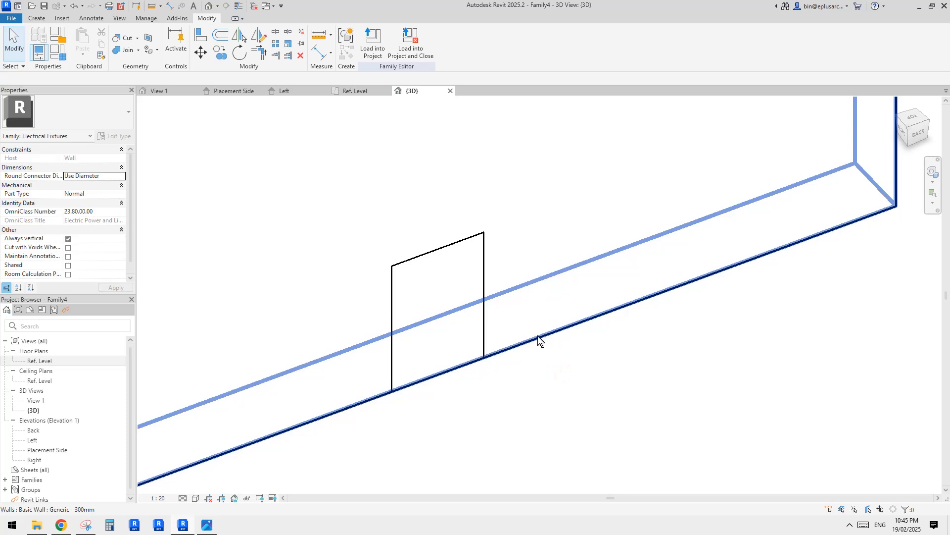
pyautogui.press('s')
pyautogui.press('d')
pyautogui.moveTo(553, 377)
pyautogui.keyDown('shift'); pyautogui.mouseDown(button='middle')
pyautogui.moveTo(469, 352)
pyautogui.moveTo(526, 355)
pyautogui.moveTo(503, 325)
pyautogui.moveTo(437, 278)
pyautogui.moveTo(436, 239)
pyautogui.moveTo(299, 248)
pyautogui.moveTo(458, 393)
pyautogui.moveTo(515, 404)
pyautogui.moveTo(478, 412)
pyautogui.mouseUp(button='middle'); pyautogui.keyUp('shift')
pyautogui.click(441, 333)
pyautogui.click(514, 405)
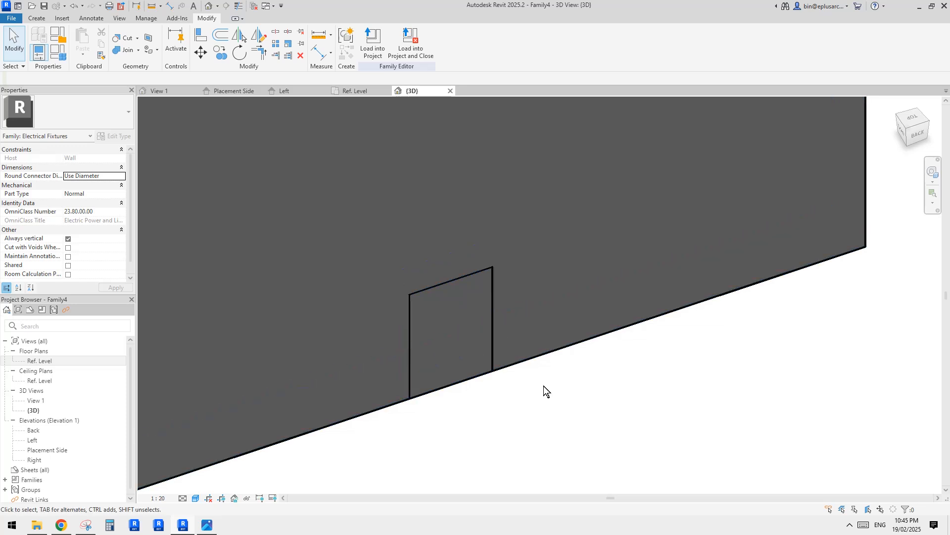
pyautogui.doubleClick(600, 232)
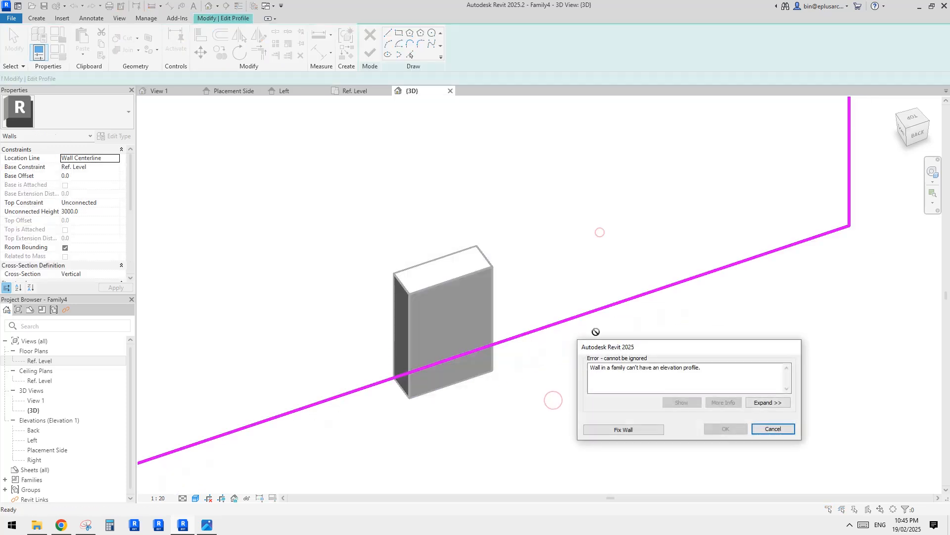
pyautogui.click(785, 430)
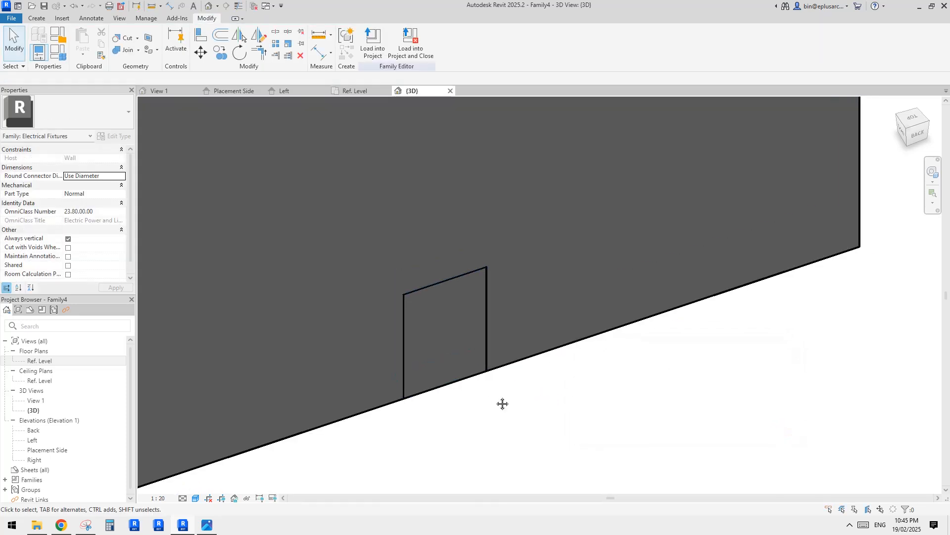
# Step: Copy the box extrusion and paste it aligned to the same place in the Placement Side elevation
pyautogui.click(444, 343)
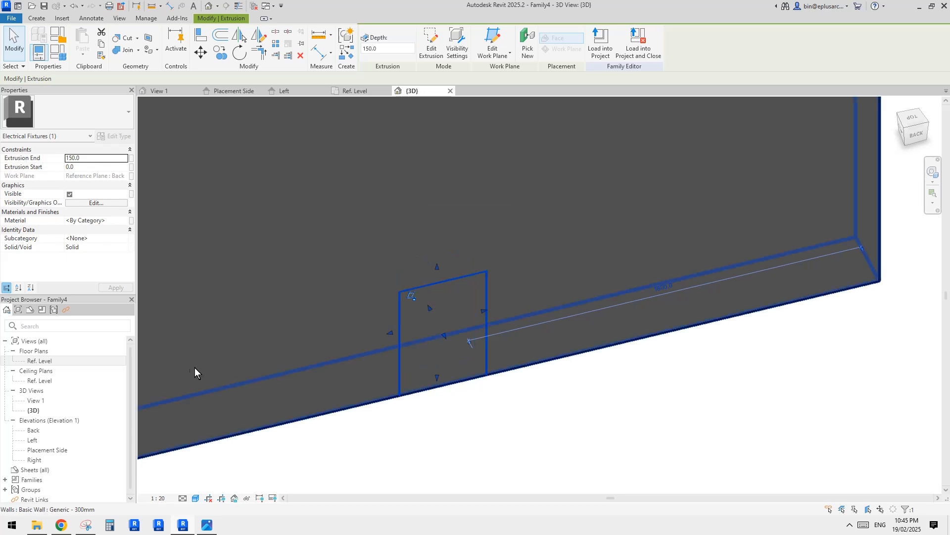
pyautogui.press('Escape')
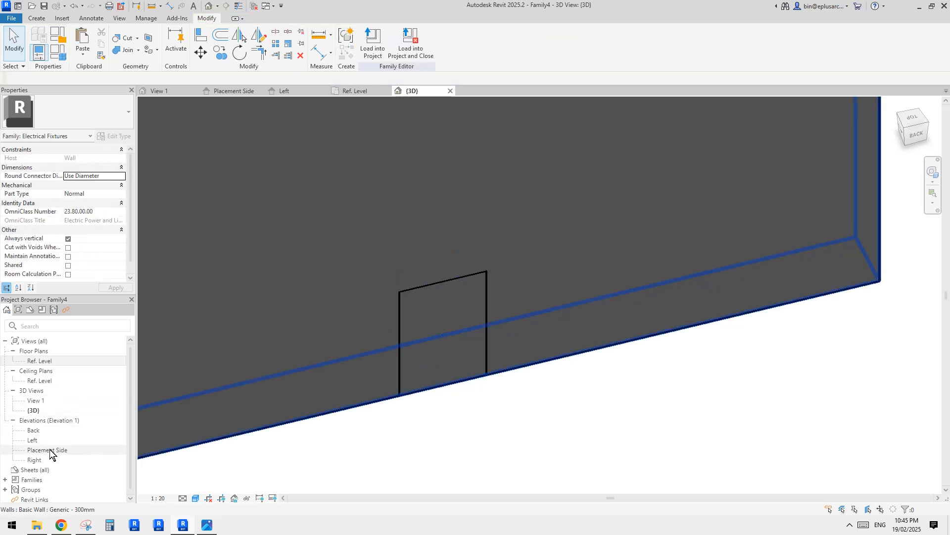
pyautogui.doubleClick(50, 450)
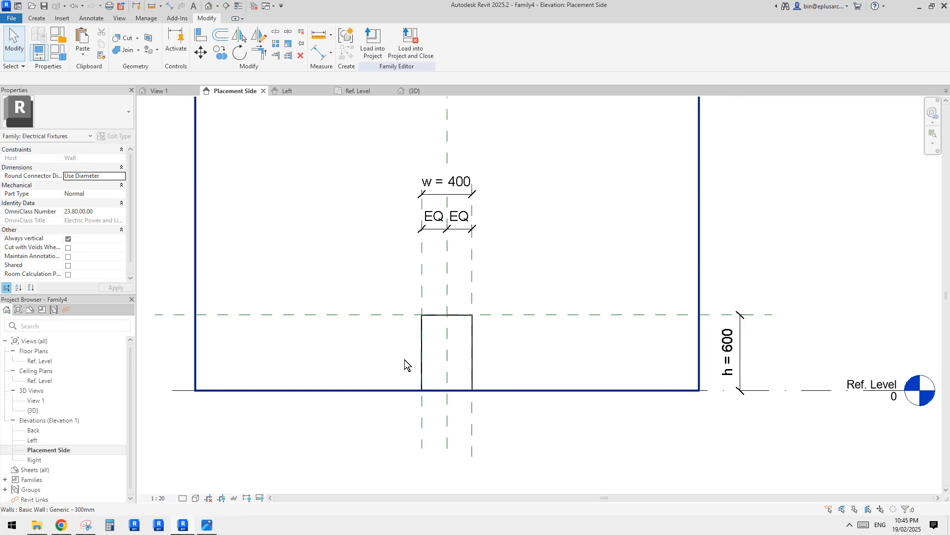
pyautogui.scroll(2, 405, 359)
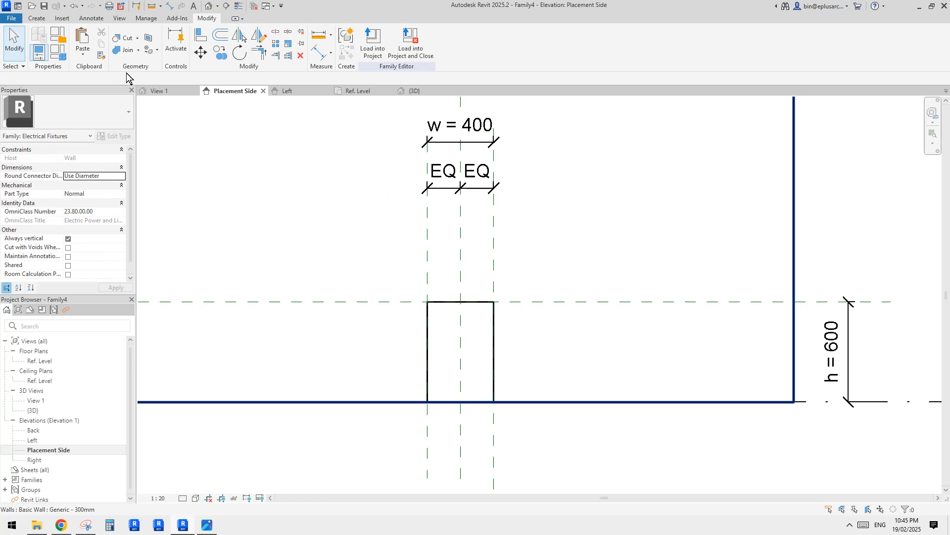
pyautogui.click(83, 52)
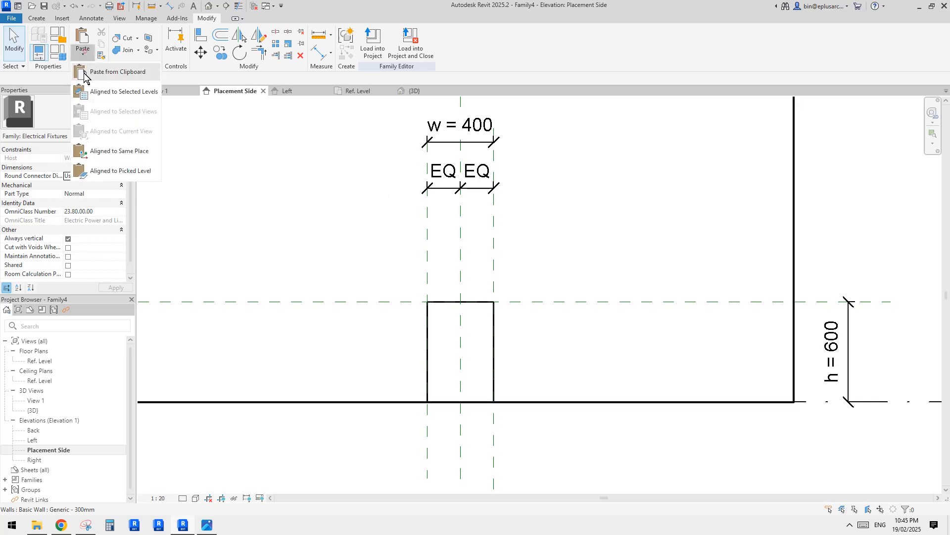
pyautogui.click(130, 156)
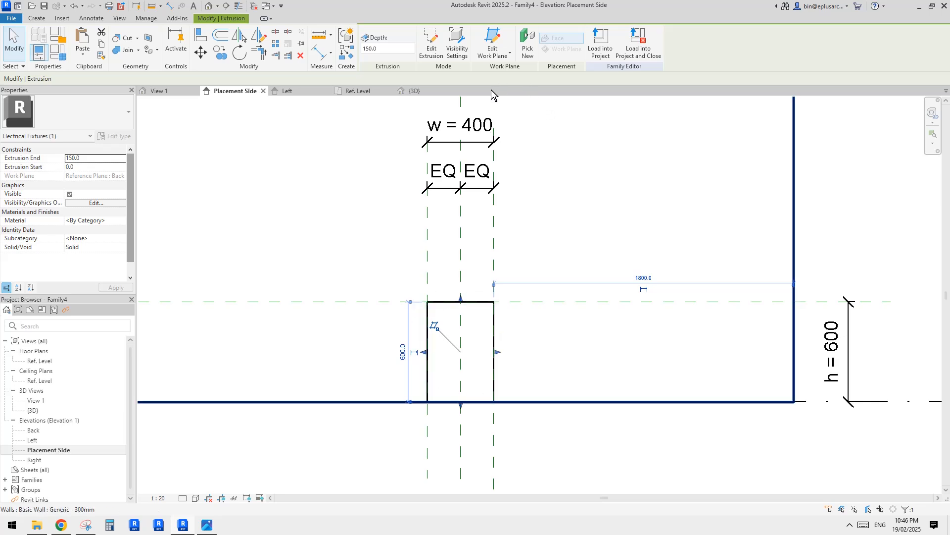
# Step: Edit the pasted extrusion's sketch and lock its top and right edges to their reference planes
pyautogui.click(432, 43)
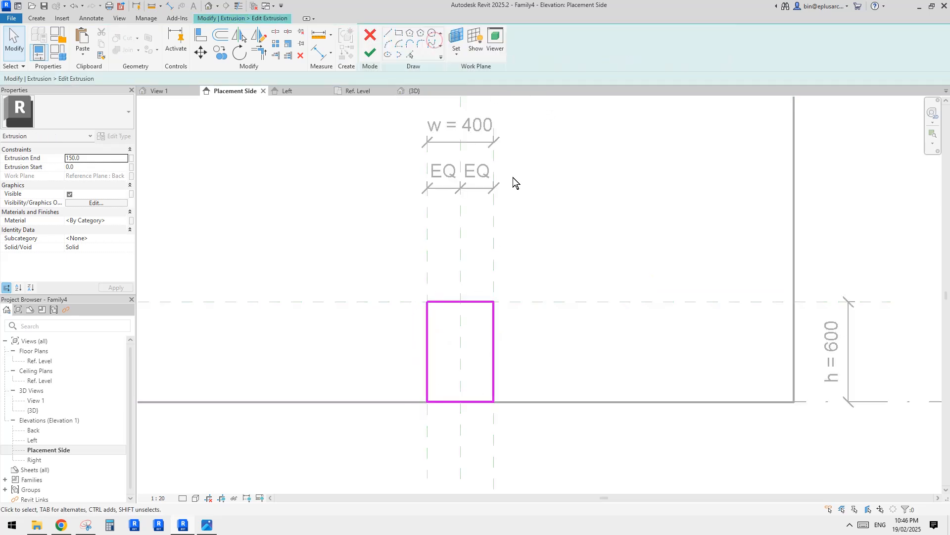
pyautogui.press('a')
pyautogui.press('l')
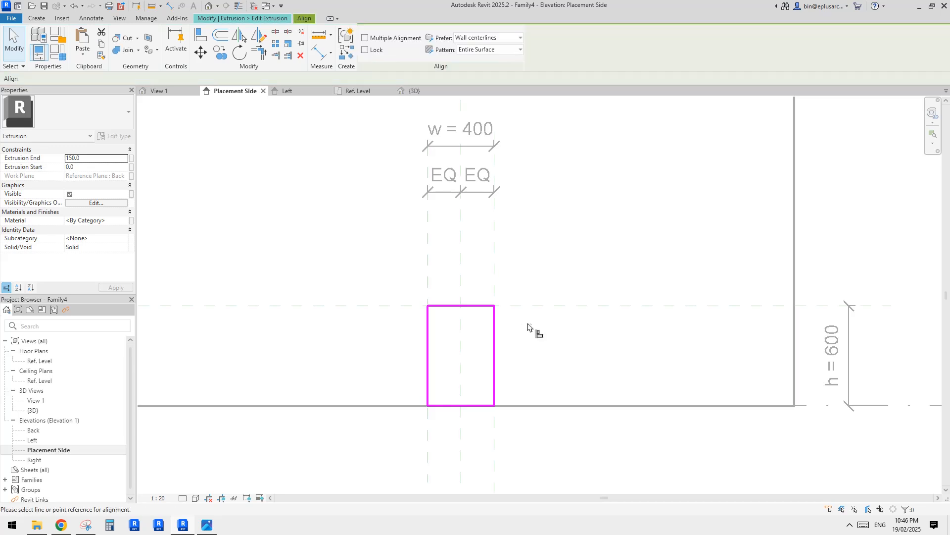
pyautogui.click(482, 307)
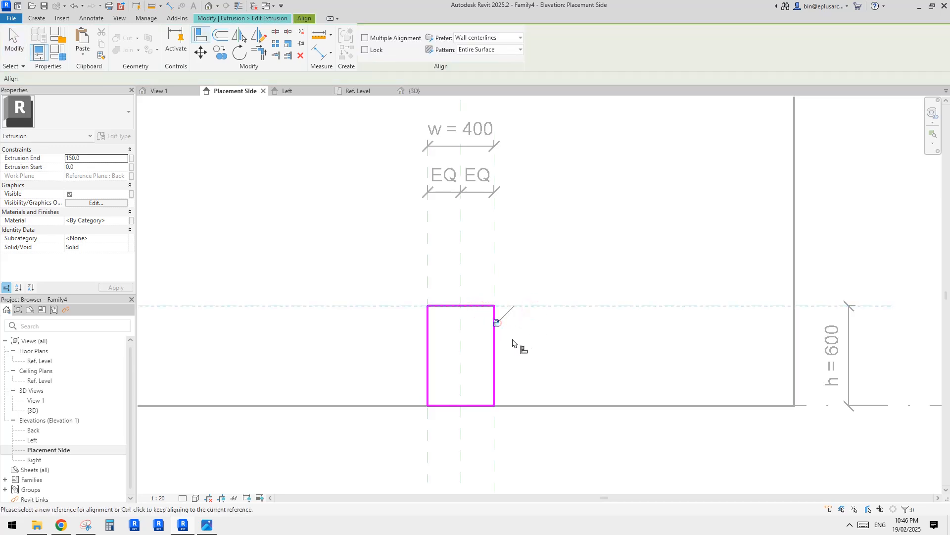
pyautogui.press('Escape')
pyautogui.press('Escape')
pyautogui.click(494, 342)
pyautogui.moveTo(494, 342)
pyautogui.mouseDown()
pyautogui.moveTo(515, 343)
pyautogui.moveTo(494, 345)
pyautogui.mouseUp()
pyautogui.click(512, 296)
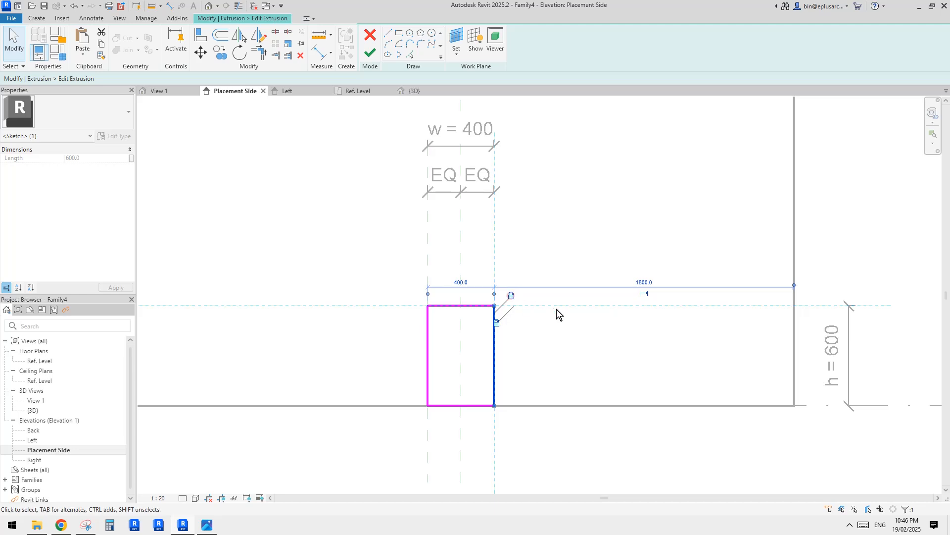
# Step: Constrain the sketch's left edge to its reference plane and bottom edge to the reference level, and finish the sketch from the Ref. Level plan
pyautogui.moveTo(428, 331)
pyautogui.mouseDown()
pyautogui.moveTo(395, 328)
pyautogui.moveTo(429, 328)
pyautogui.mouseUp()
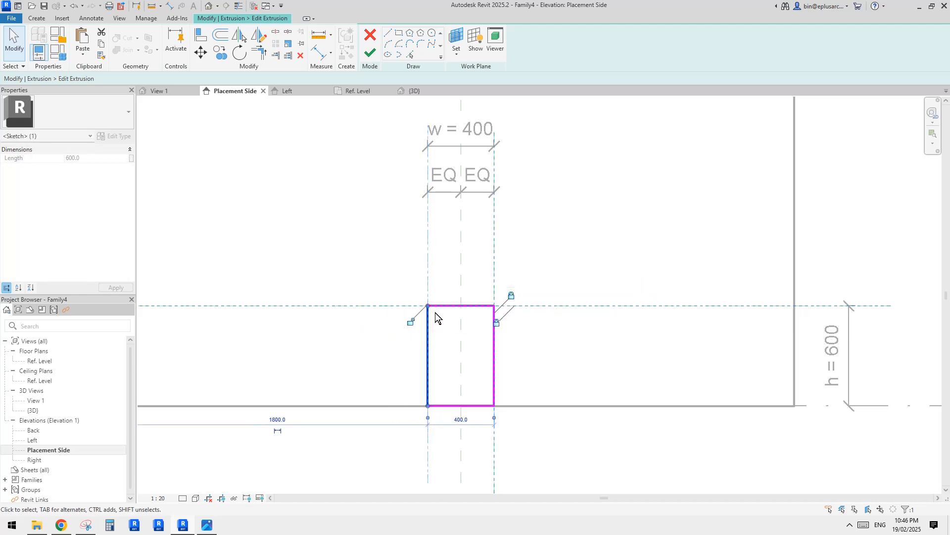
pyautogui.press('a')
pyautogui.press('l')
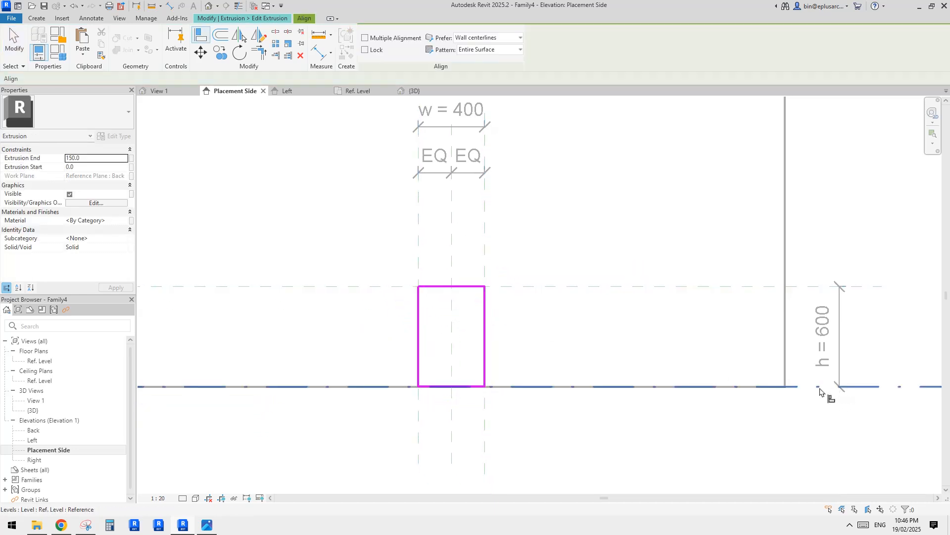
pyautogui.click(475, 386)
pyautogui.click(553, 369)
pyautogui.moveTo(552, 370); pyautogui.dragTo(543, 376, button='middle')
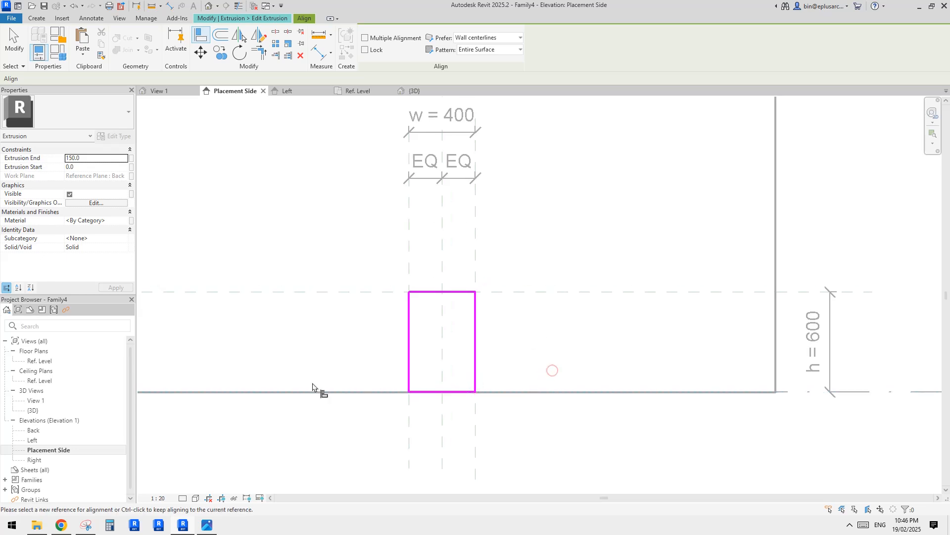
pyautogui.doubleClick(41, 361)
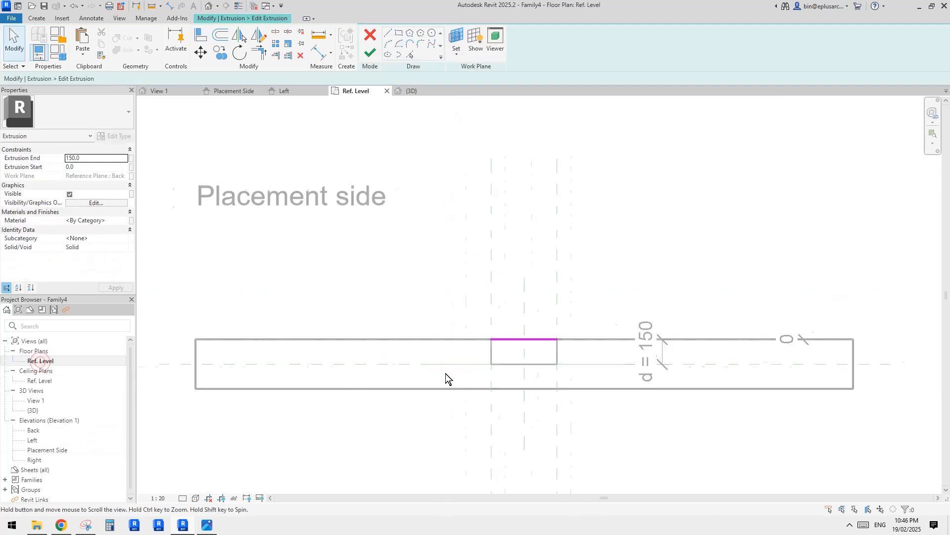
pyautogui.scroll(1, 460, 366)
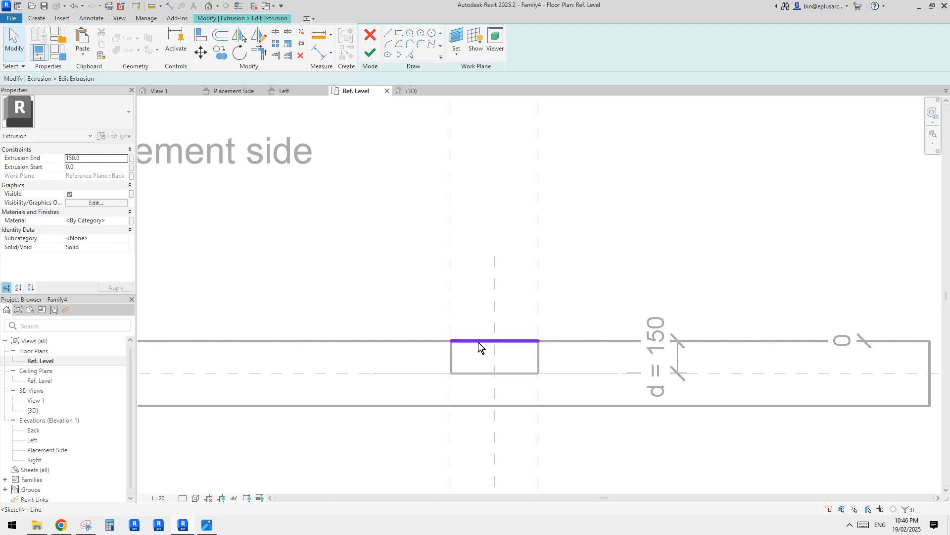
pyautogui.moveTo(432, 287); pyautogui.dragTo(433, 297, button='middle')
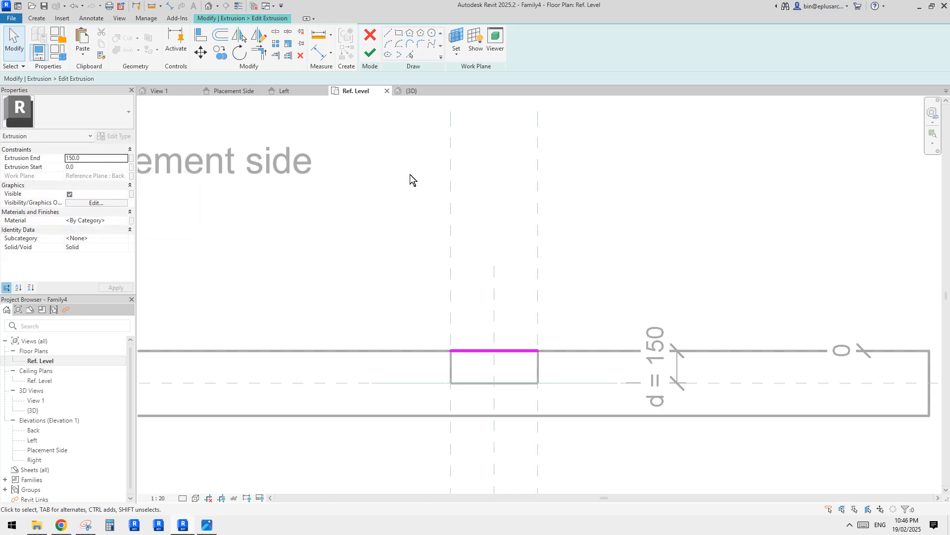
pyautogui.click(370, 53)
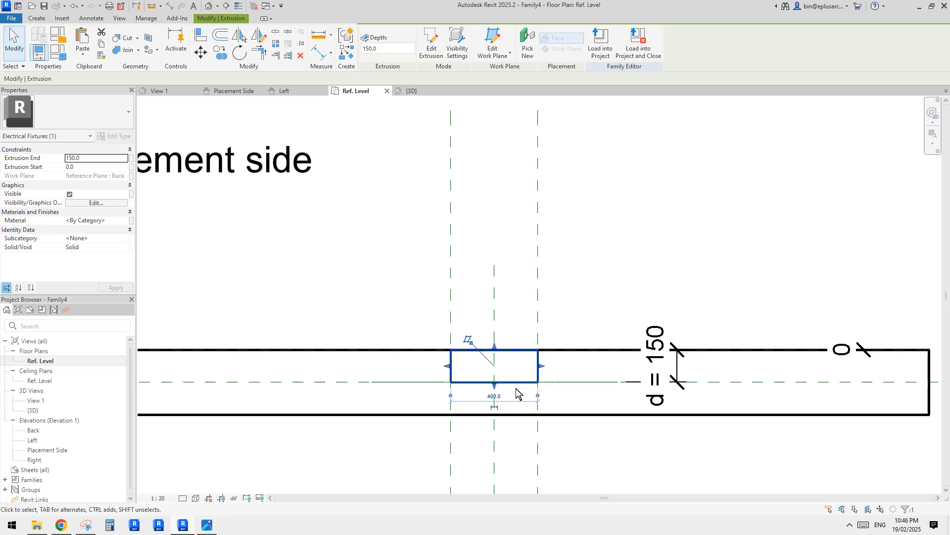
# Step: Extend the pasted extrusion's depth to about 200 mm, beyond the box's back, and change it from solid to void
pyautogui.scroll(2, 495, 384)
pyautogui.moveTo(493, 382); pyautogui.dragTo(493, 398)
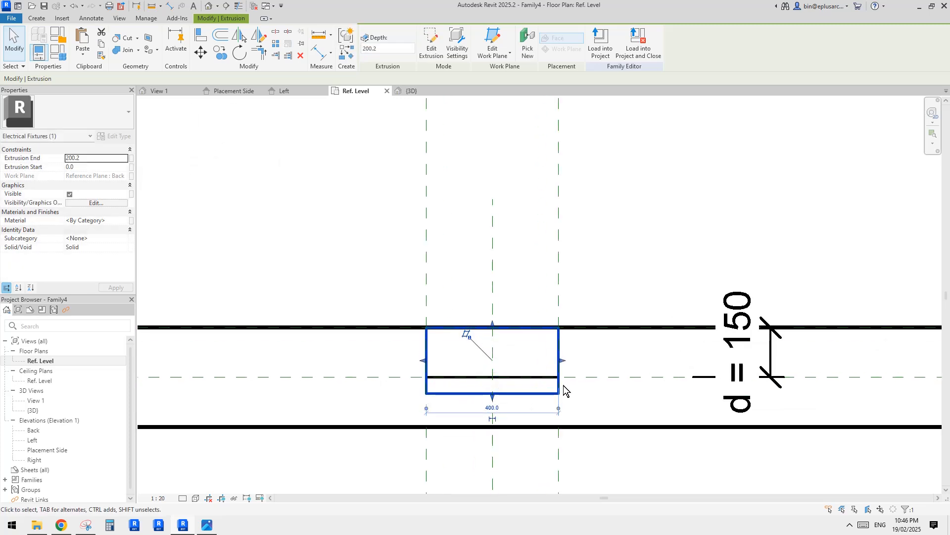
pyautogui.click(126, 247)
pyautogui.click(119, 261)
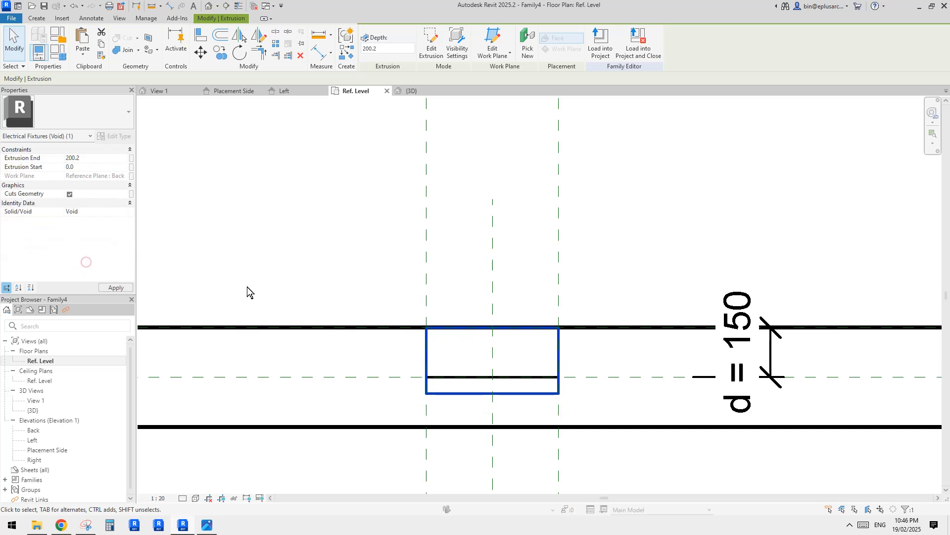
pyautogui.press('a')
pyautogui.press('l')
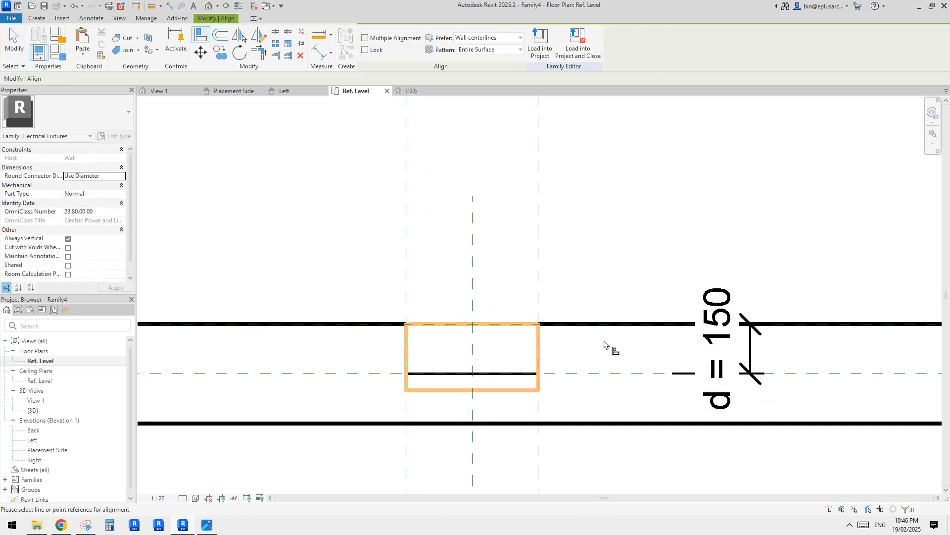
pyautogui.scroll(-1, 658, 392)
pyautogui.moveTo(658, 392); pyautogui.dragTo(590, 383, button='middle')
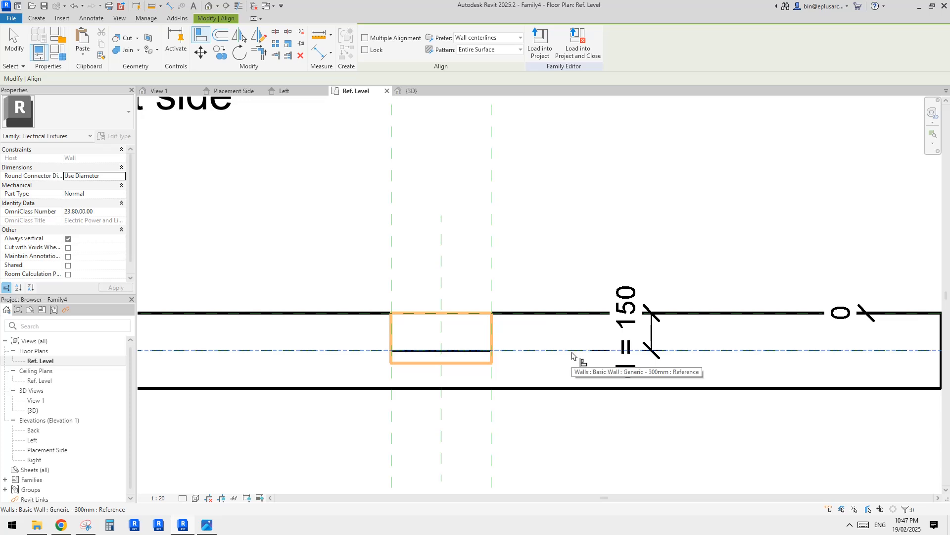
pyautogui.scroll(-1, 574, 366)
pyautogui.moveTo(575, 376); pyautogui.dragTo(547, 325, button='middle')
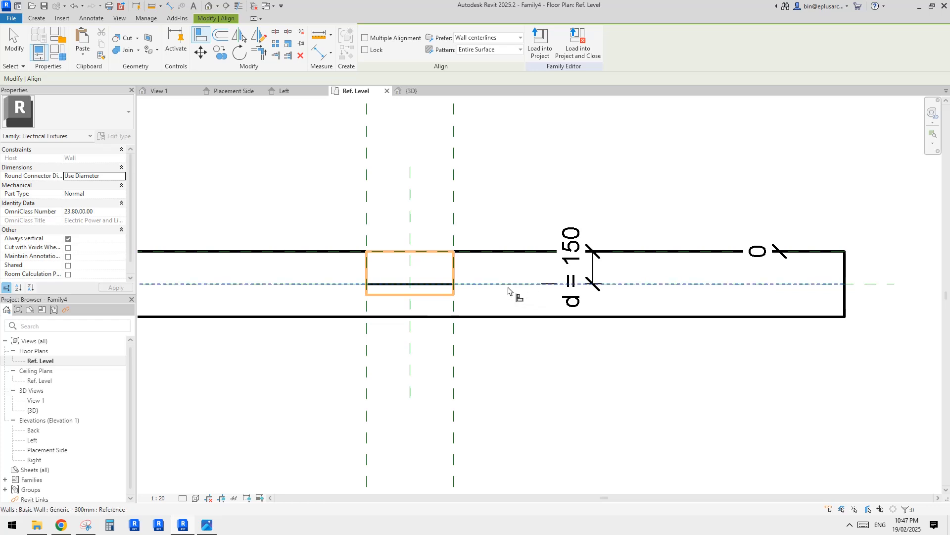
pyautogui.press('Escape')
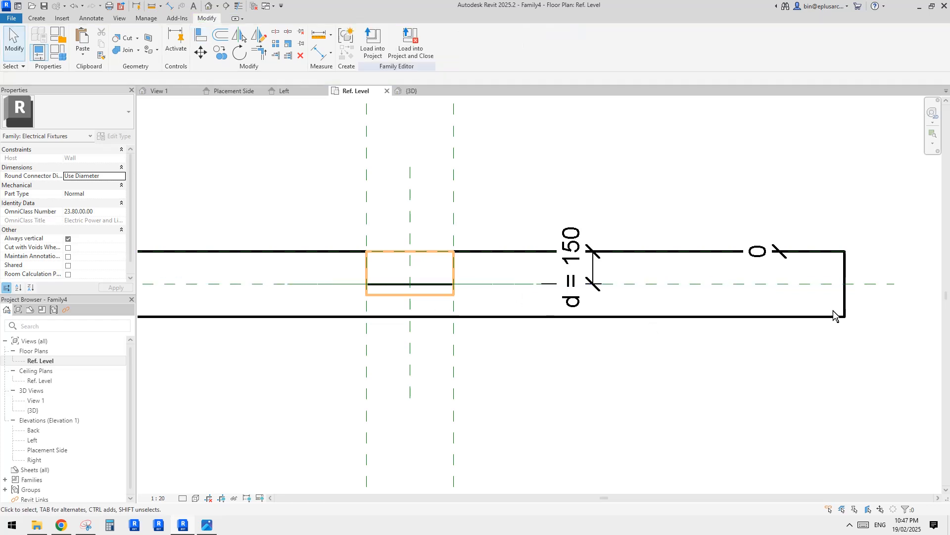
pyautogui.click(887, 291)
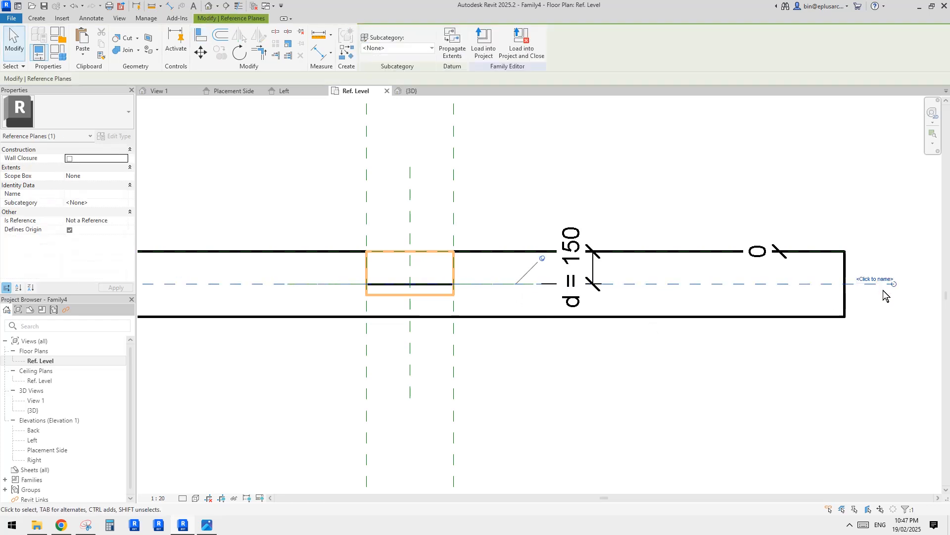
pyautogui.press('Escape')
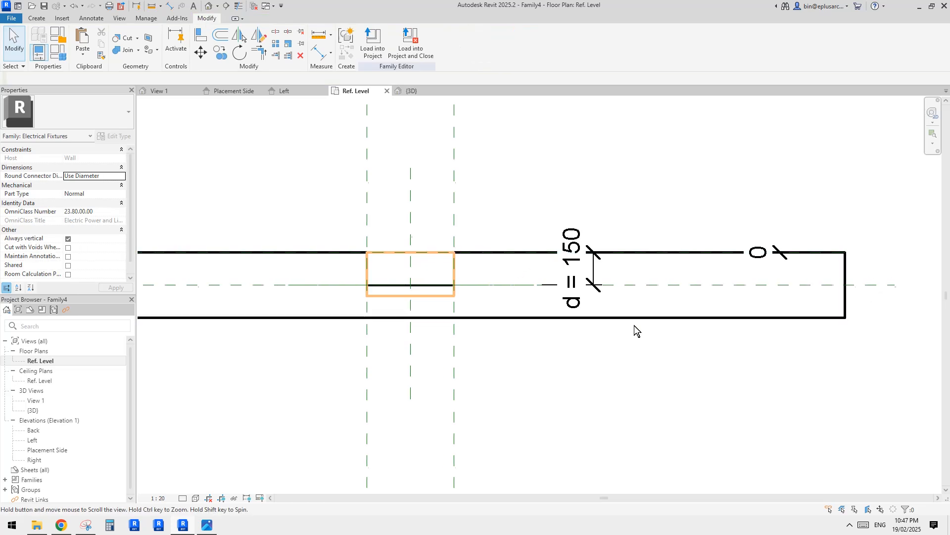
# Step: Change the host wall's type to Generic - 200mm and examine how the box and void sit within it
pyautogui.click(672, 319)
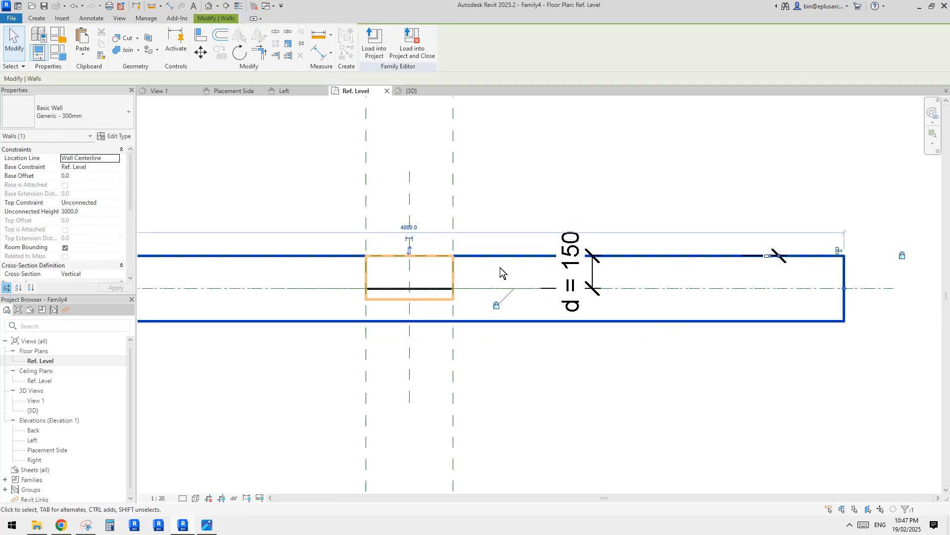
pyautogui.click(90, 113)
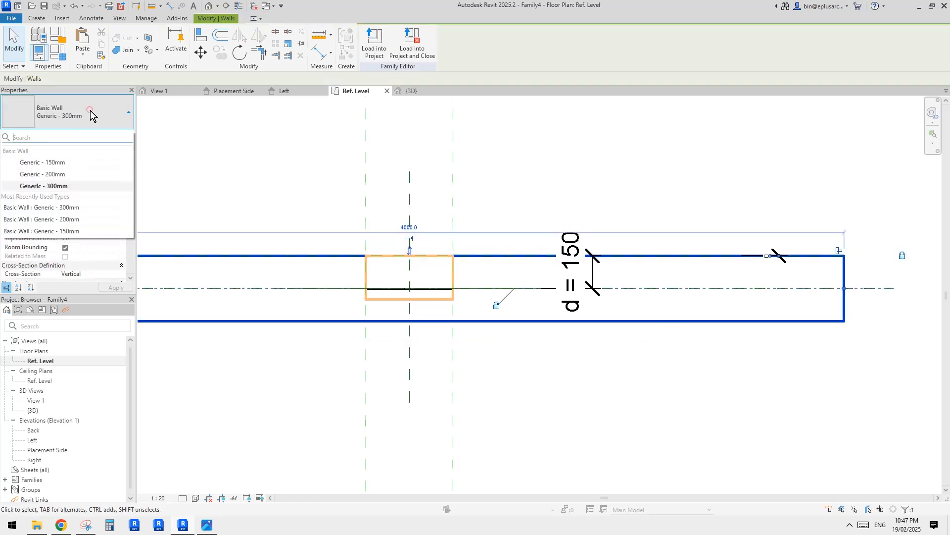
pyautogui.click(58, 174)
pyautogui.click(431, 253)
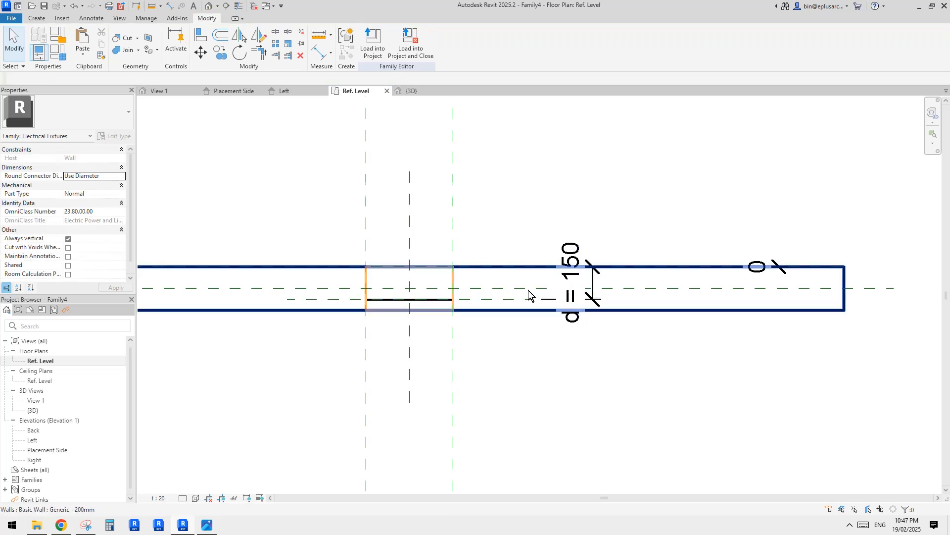
pyautogui.scroll(2, 511, 251)
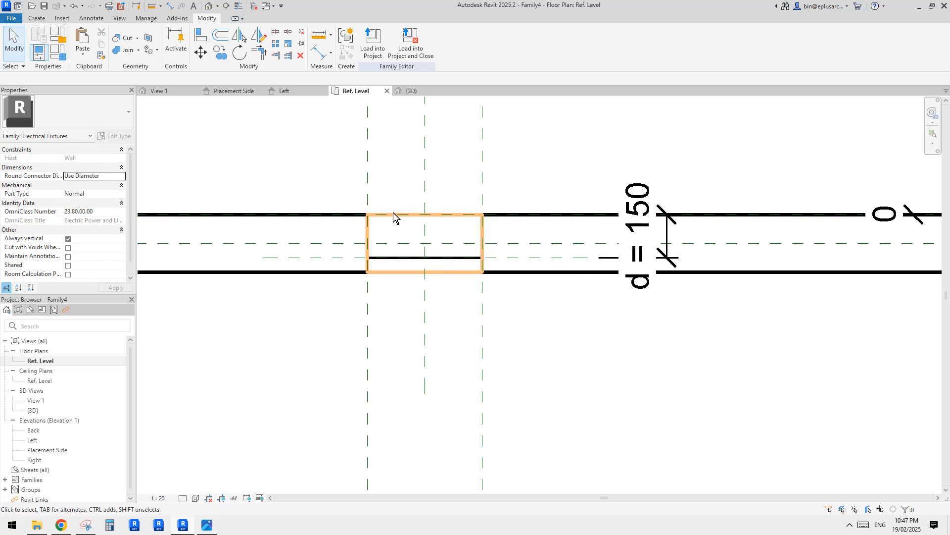
pyautogui.moveTo(555, 247); pyautogui.dragTo(532, 253, button='middle')
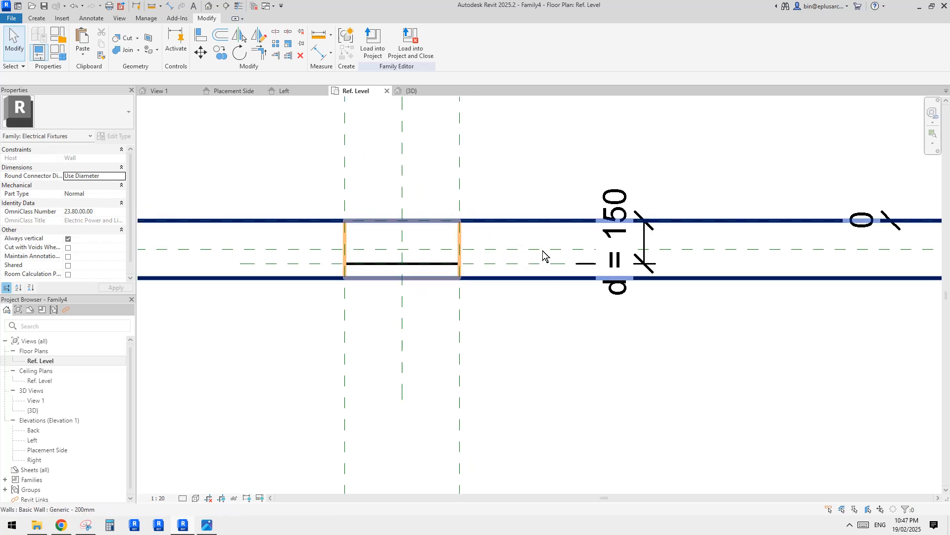
pyautogui.moveTo(473, 255); pyautogui.dragTo(542, 246, button='middle')
pyautogui.scroll(1, 542, 246)
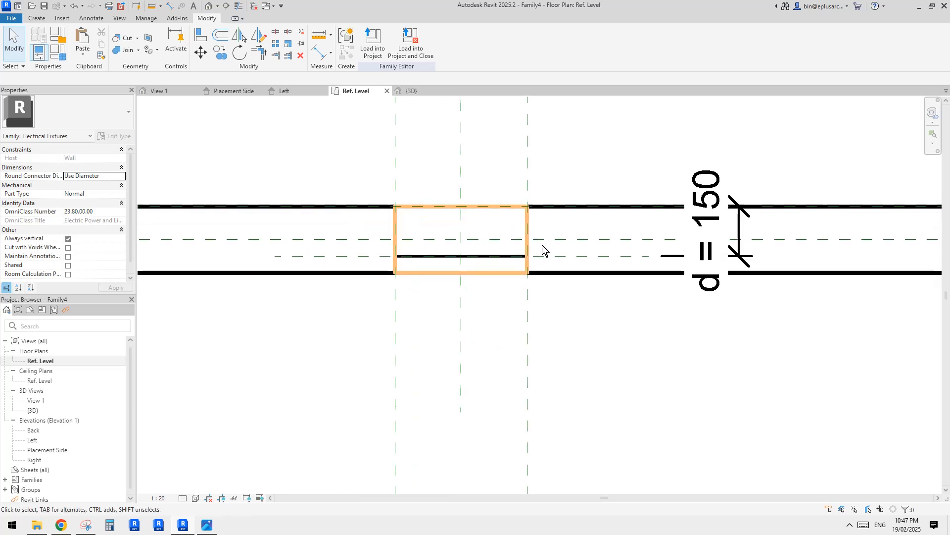
pyautogui.scroll(1, 544, 250)
pyautogui.click(485, 279)
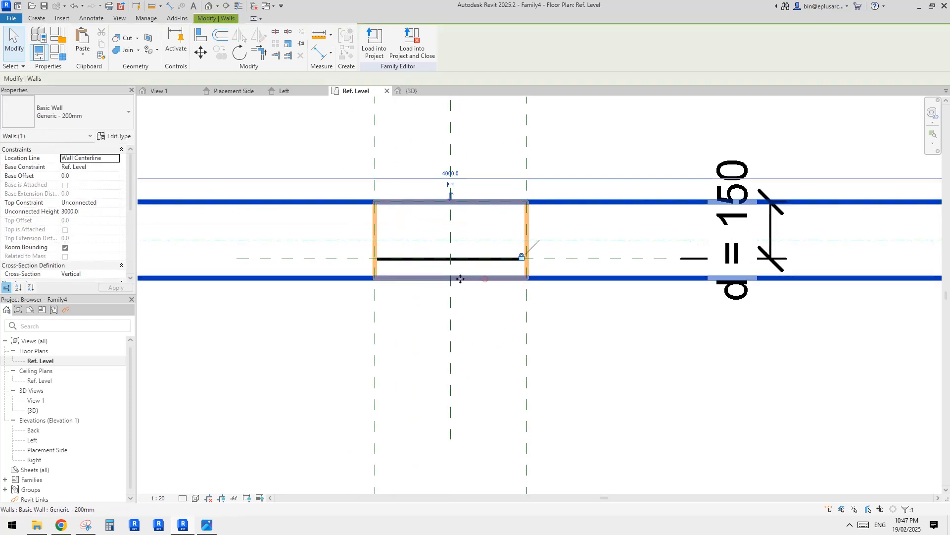
# Step: Shorten the void extrusion to a depth of 150 mm so its edge meets the depth reference plane in the plan
pyautogui.scroll(2, 461, 279)
pyautogui.click(443, 287)
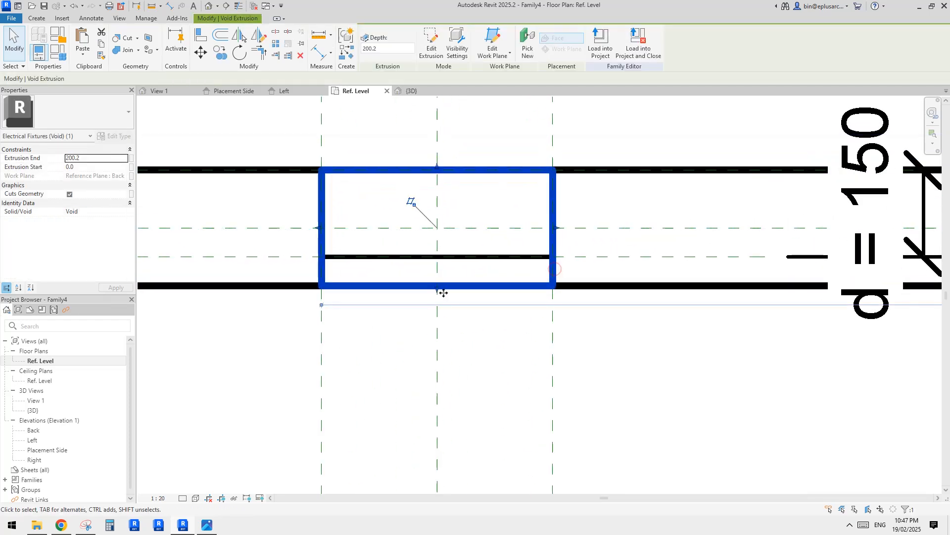
pyautogui.moveTo(444, 293); pyautogui.dragTo(601, 260)
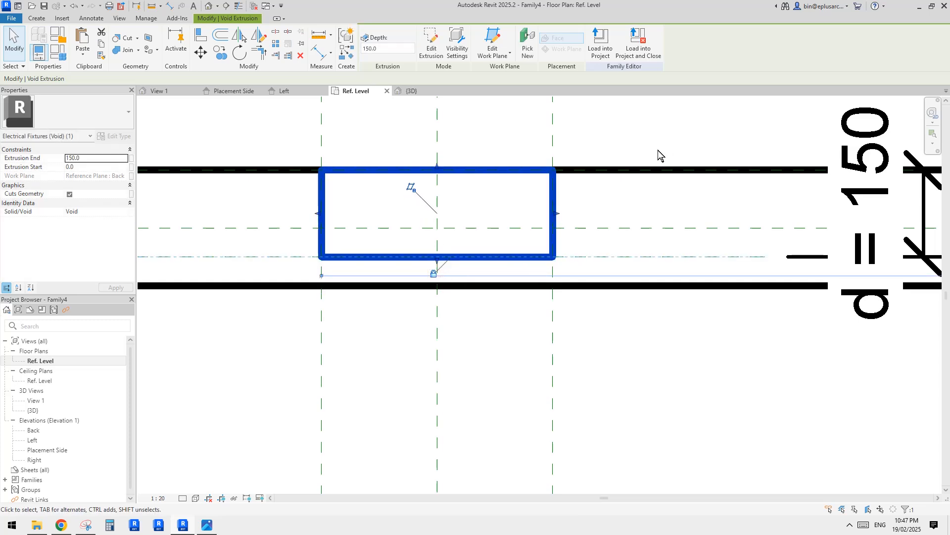
pyautogui.click(605, 184)
pyautogui.scroll(-1, 605, 183)
pyautogui.moveTo(612, 192); pyautogui.dragTo(609, 223, button='middle')
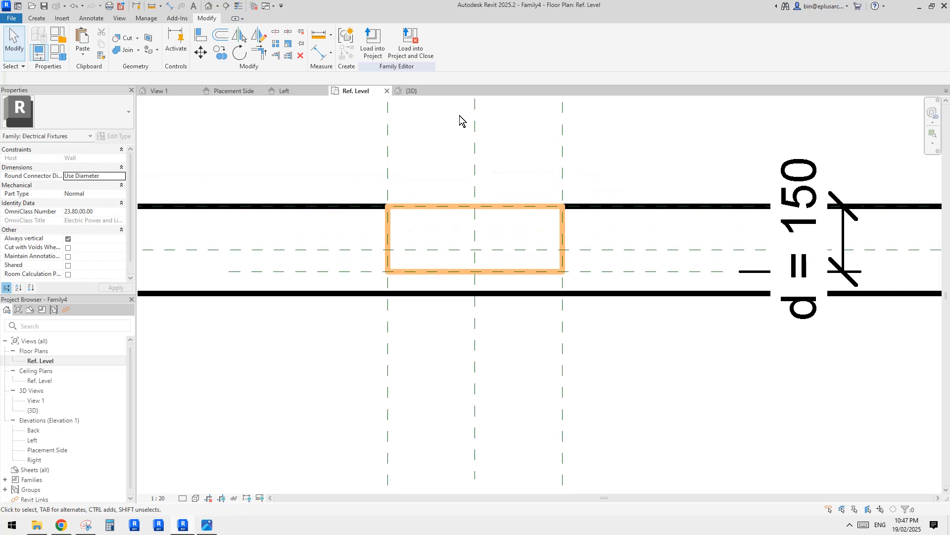
# Step: Cut the host wall with the void extrusion and view the recess in the default 3D view
pyautogui.click(125, 38)
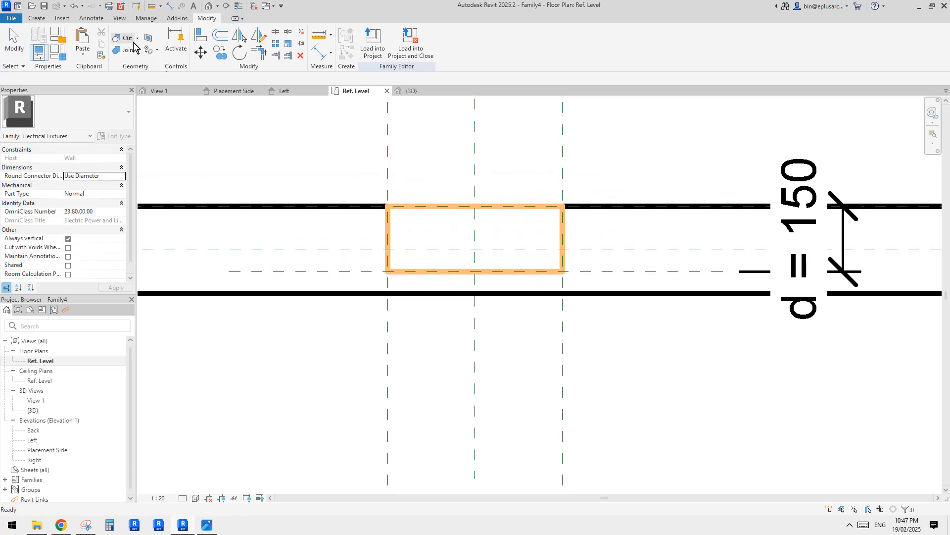
pyautogui.click(598, 207)
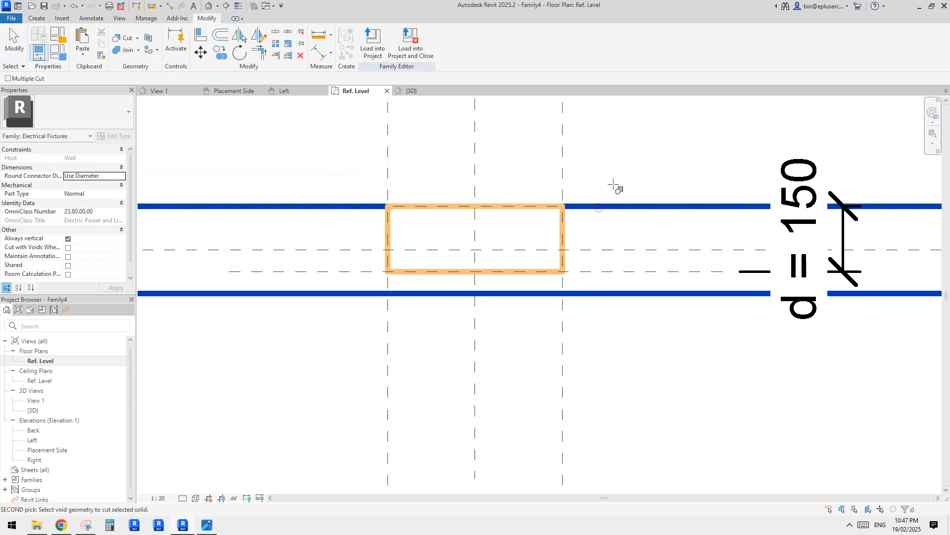
pyautogui.click(564, 225)
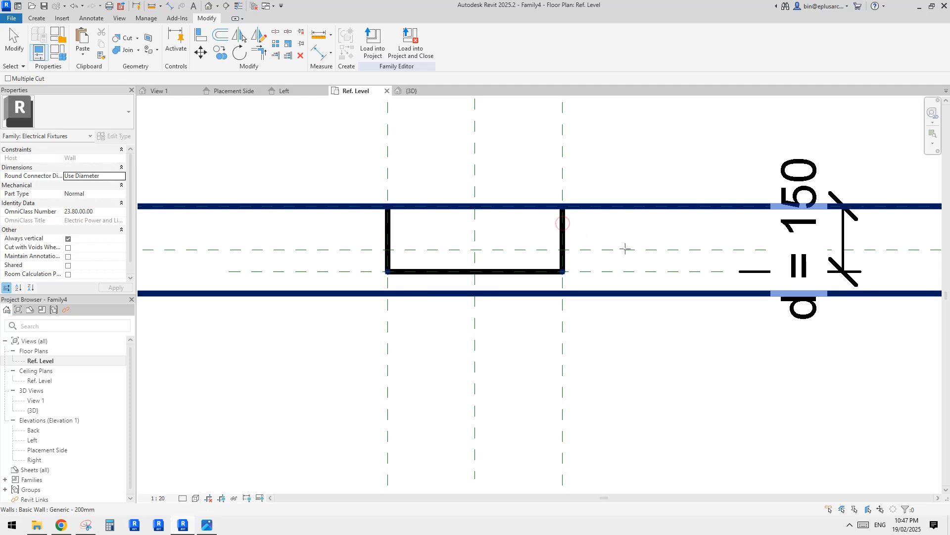
pyautogui.click(212, 7)
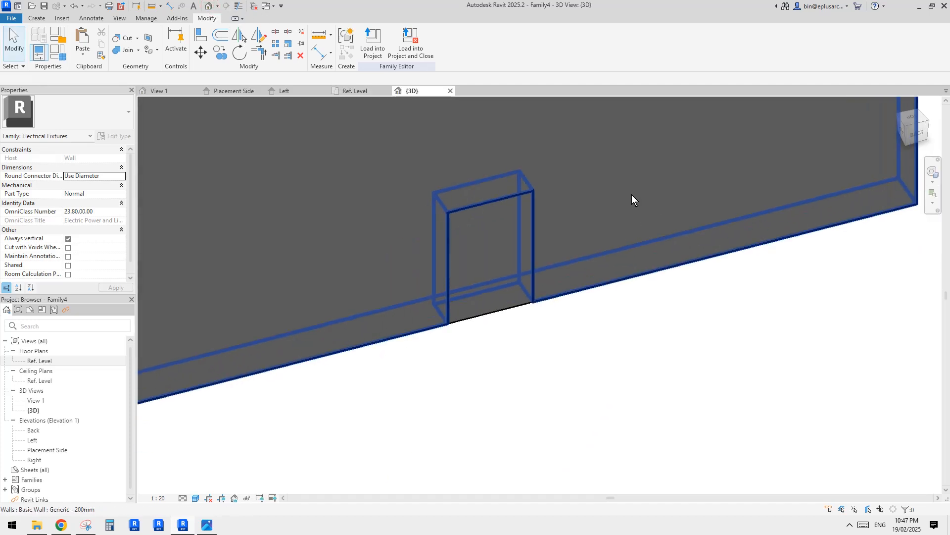
pyautogui.keyDown('shift'); pyautogui.moveTo(631, 195); pyautogui.dragTo(556, 248, button='middle'); pyautogui.keyUp('shift')
# Step: Change the shading colour of the Generic - 200mm wall's Default Wall material to white, RGB 255 255 255
pyautogui.click(539, 241)
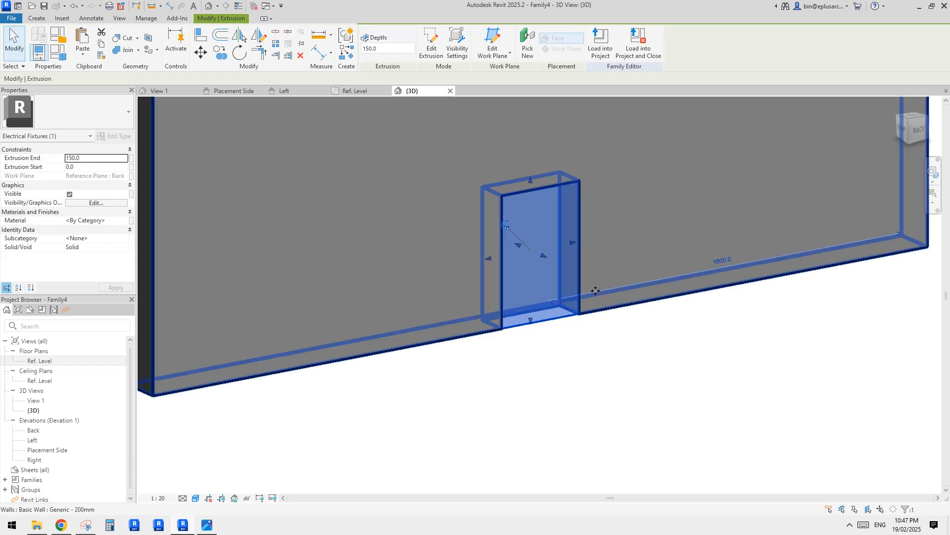
pyautogui.click(649, 230)
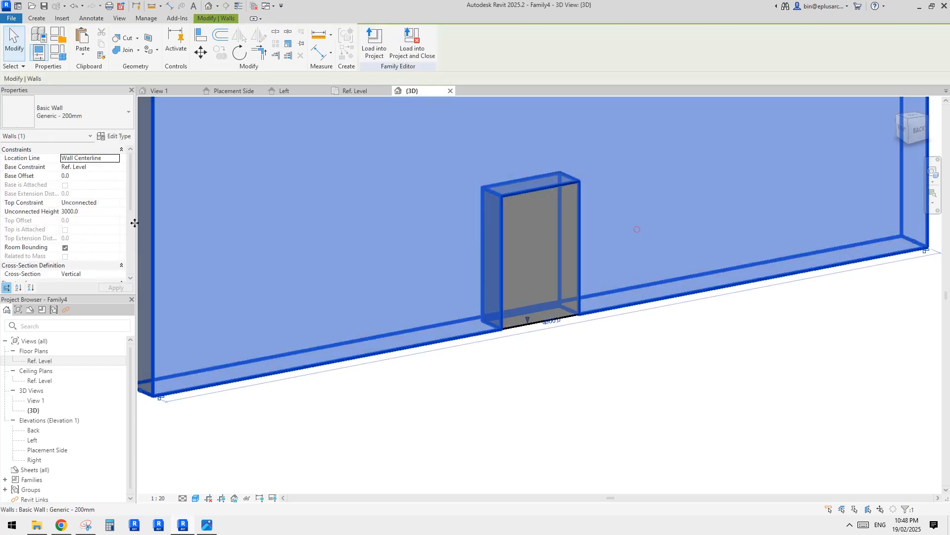
pyautogui.scroll(-2, 92, 233)
pyautogui.click(113, 137)
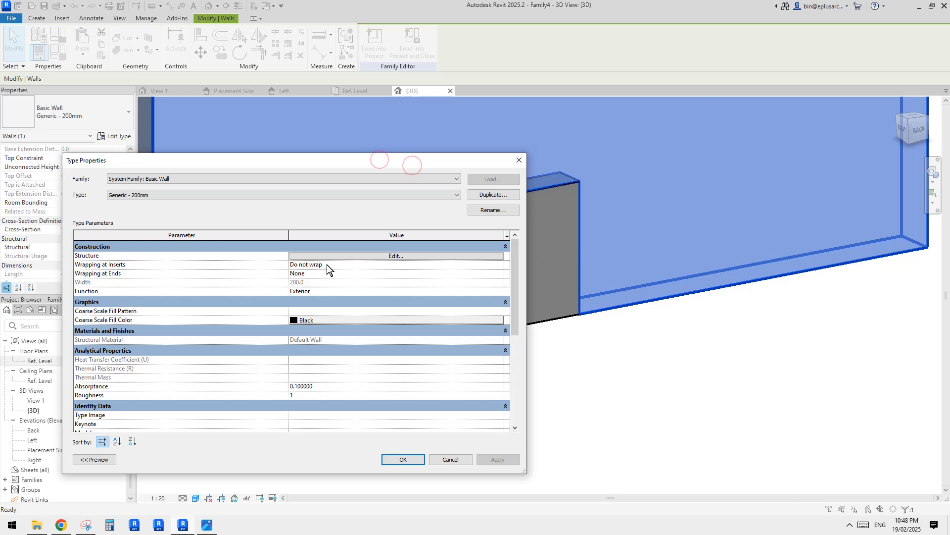
pyautogui.click(352, 259)
pyautogui.click(256, 256)
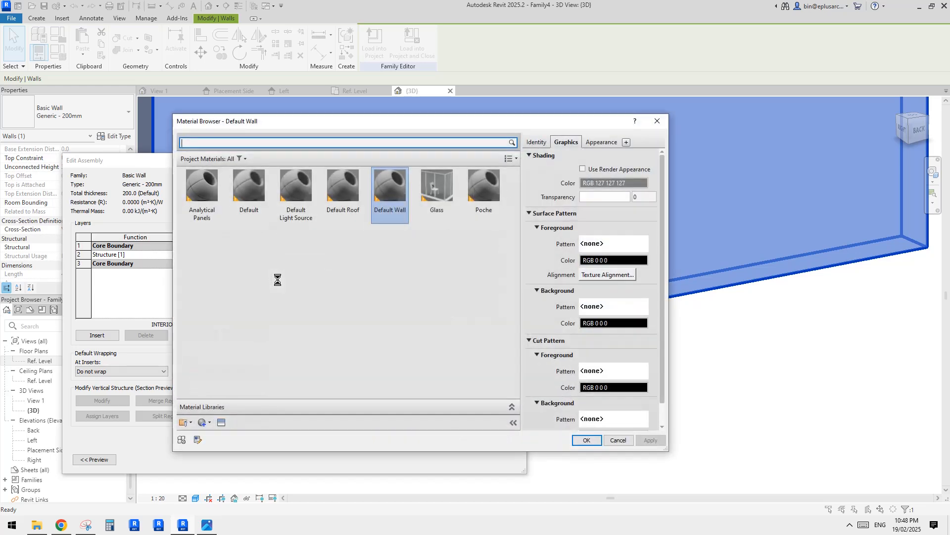
pyautogui.click(604, 184)
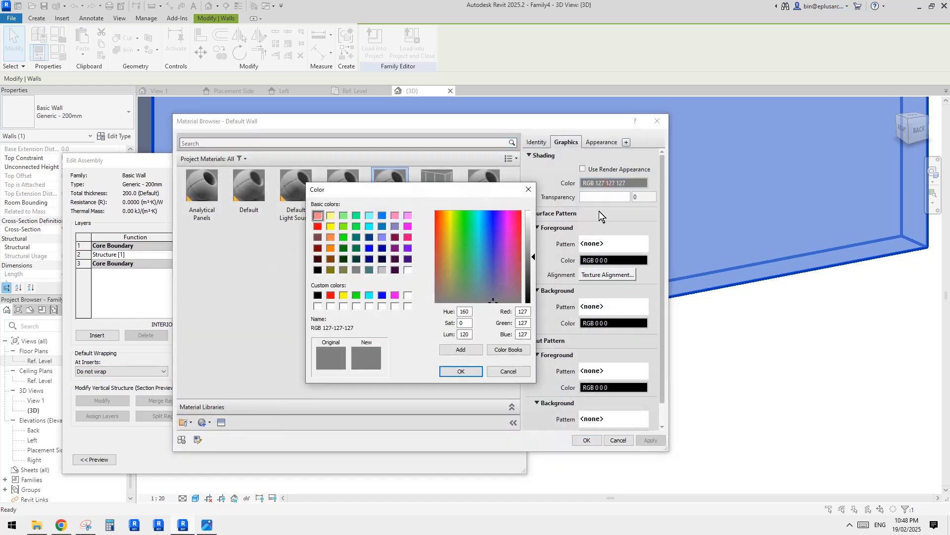
pyautogui.click(407, 270)
pyautogui.click(460, 371)
pyautogui.click(592, 439)
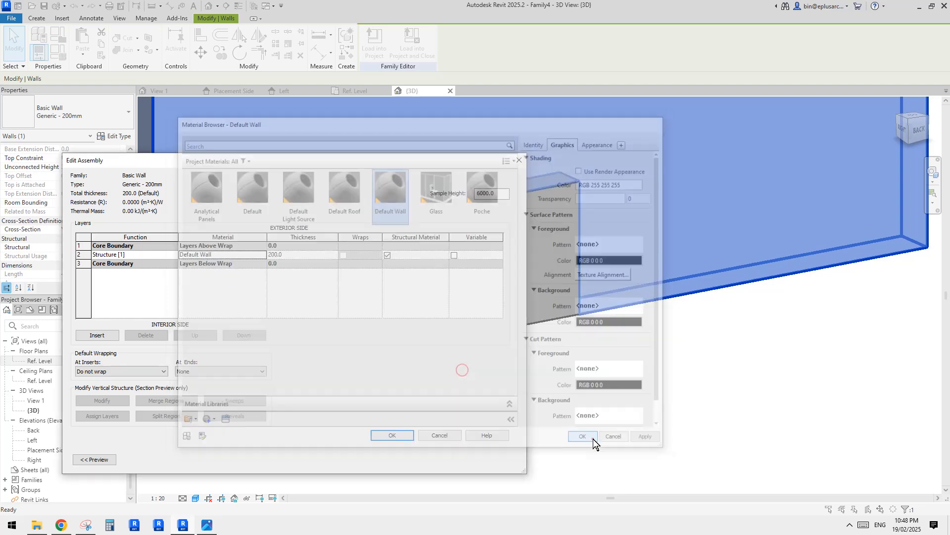
pyautogui.click(402, 435)
pyautogui.click(410, 458)
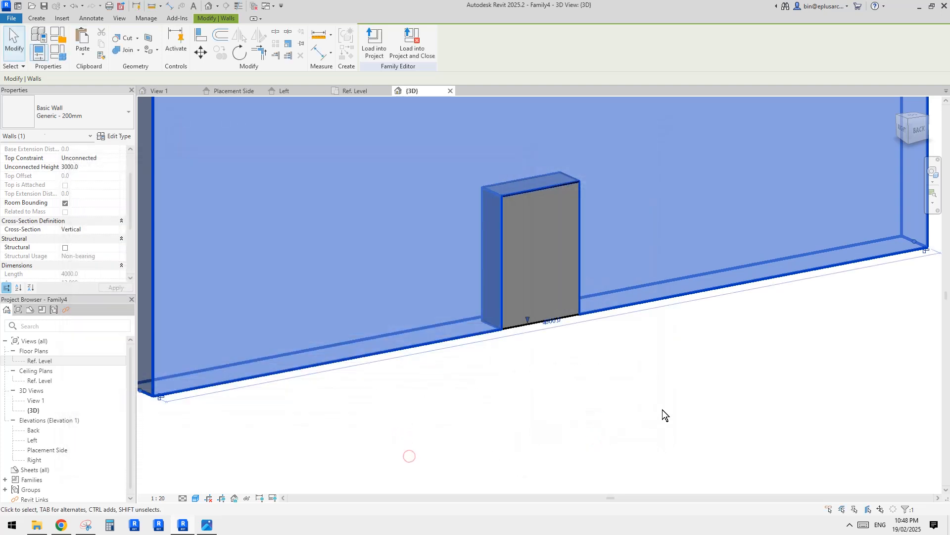
pyautogui.click(662, 409)
# Step: Associate the solid extrusion's material with a new type family parameter named "ma" under Materials and Finishes
pyautogui.scroll(-1, 658, 354)
pyautogui.moveTo(681, 361); pyautogui.dragTo(608, 372, button='middle')
pyautogui.click(505, 289)
pyautogui.keyDown('shift'); pyautogui.moveTo(504, 289); pyautogui.dragTo(590, 329, button='middle'); pyautogui.keyUp('shift')
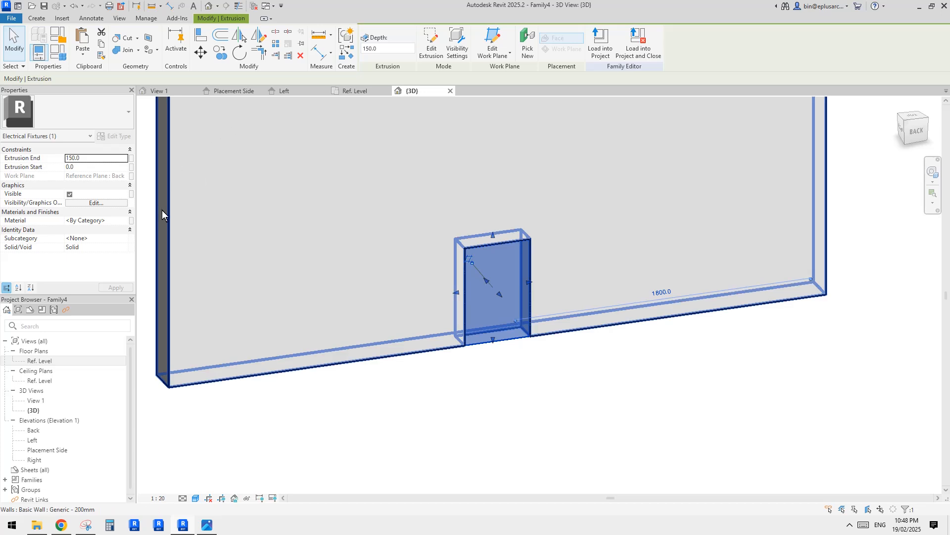
pyautogui.click(131, 221)
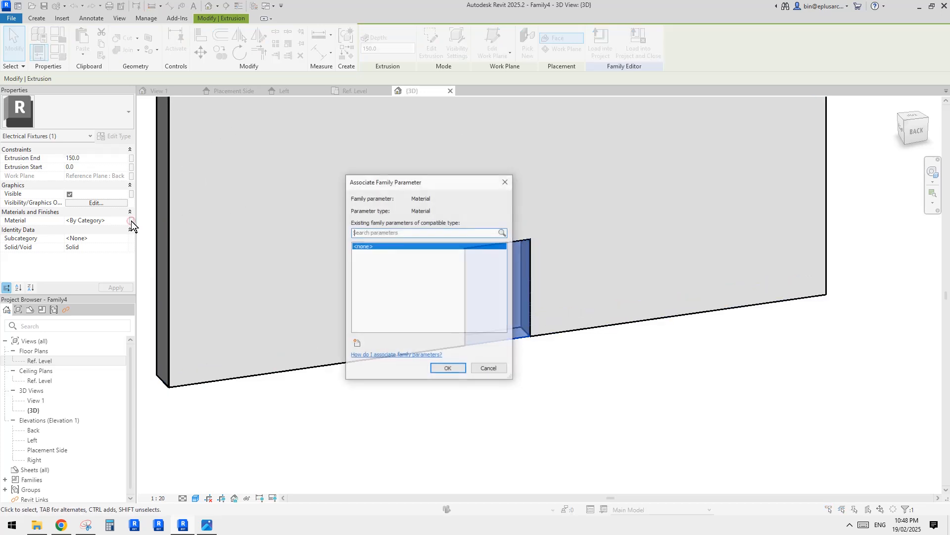
pyautogui.click(357, 344)
pyautogui.write('ma')
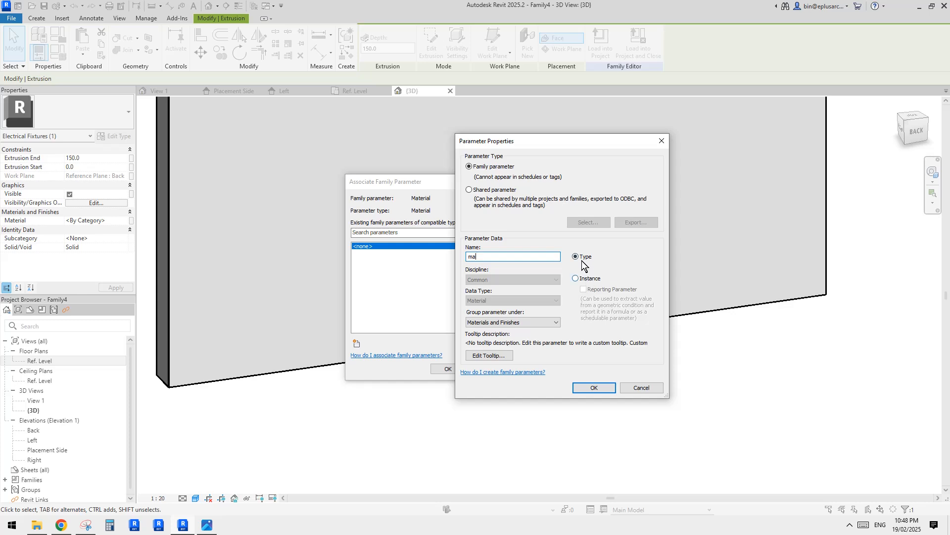
pyautogui.click(593, 388)
pyautogui.click(448, 369)
pyautogui.click(420, 415)
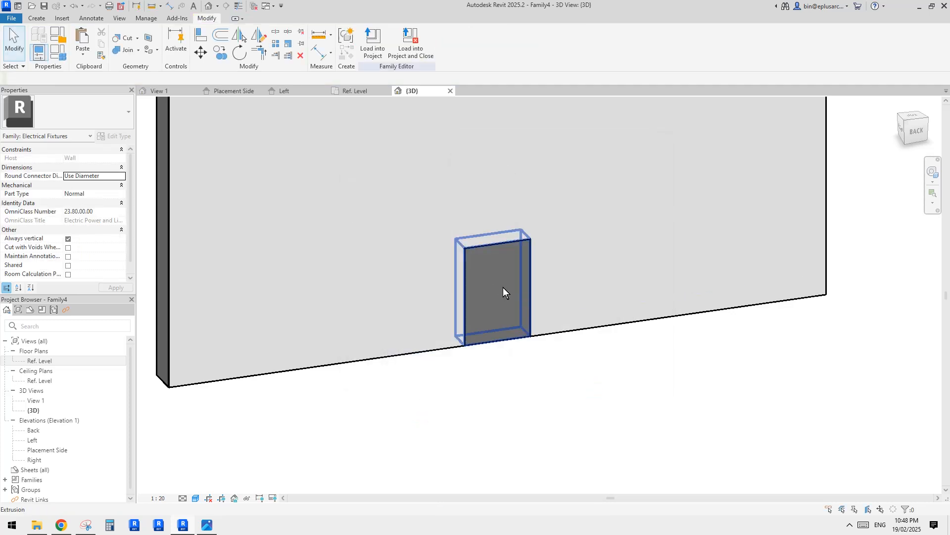
# Step: Temporarily hide the solid extrusion to inspect the recess cut into the wall, and restore the hidden element
pyautogui.moveTo(503, 287); pyautogui.dragTo(571, 283, button='middle')
pyautogui.scroll(-1, 572, 283)
pyautogui.keyDown('shift'); pyautogui.moveTo(546, 316); pyautogui.dragTo(590, 335, button='middle'); pyautogui.keyUp('shift')
pyautogui.scroll(1, 589, 289)
pyautogui.moveTo(589, 290); pyautogui.dragTo(575, 315, button='middle')
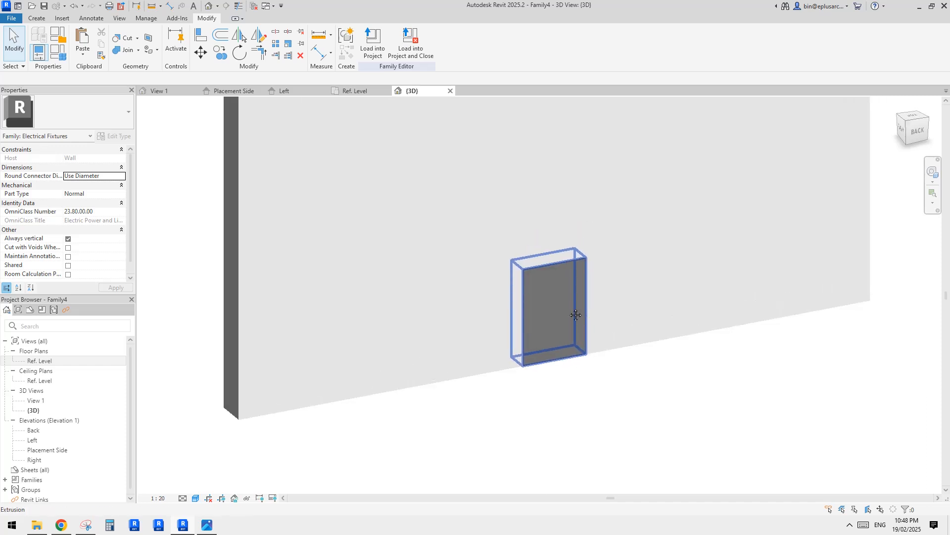
pyautogui.click(575, 311)
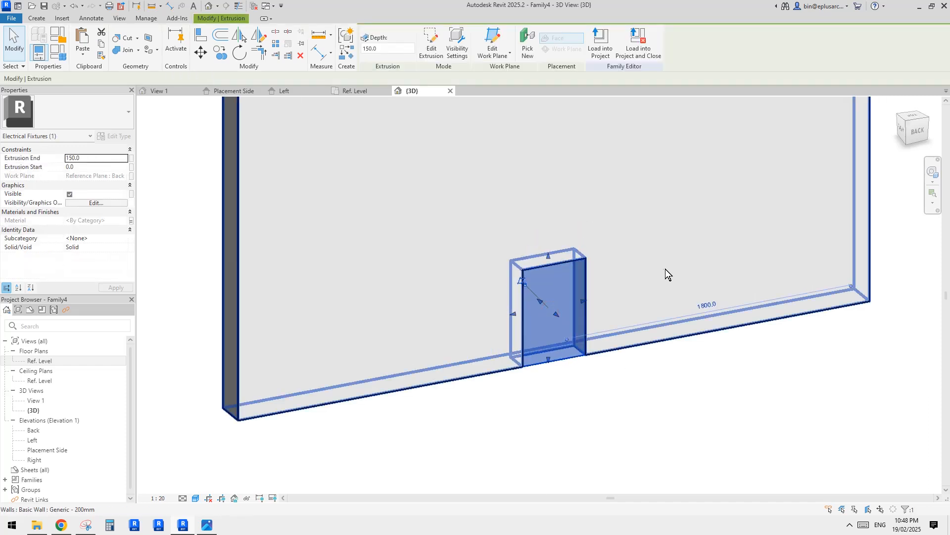
pyautogui.press('h')
pyautogui.press('h')
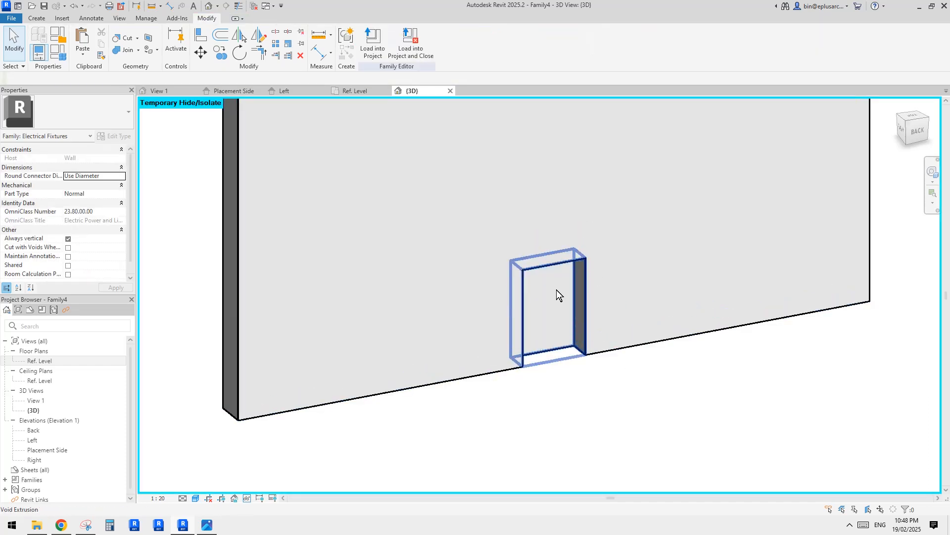
pyautogui.press('h')
pyautogui.press('r')
pyautogui.moveTo(633, 412); pyautogui.dragTo(620, 418, button='middle')
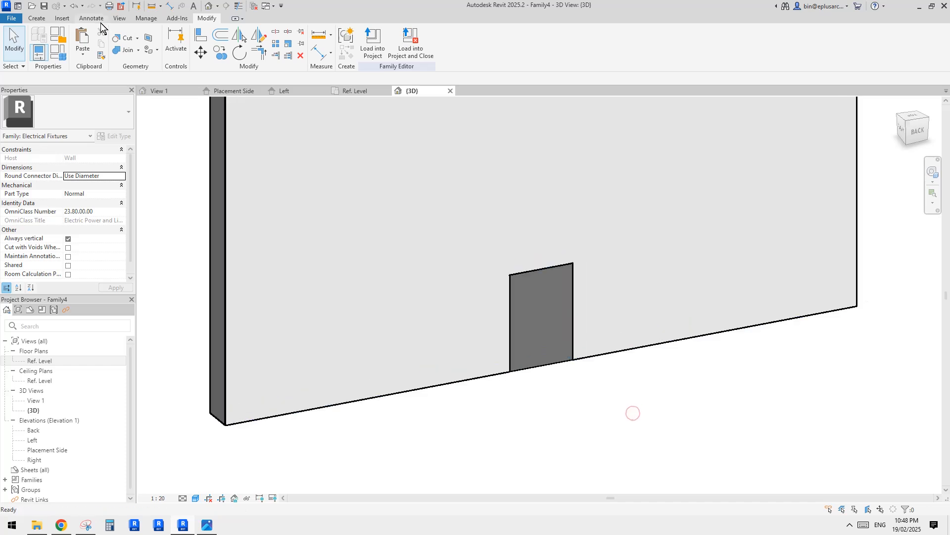
# Step: Create a new project from the Architectural Template
pyautogui.moveTo(69, 58)
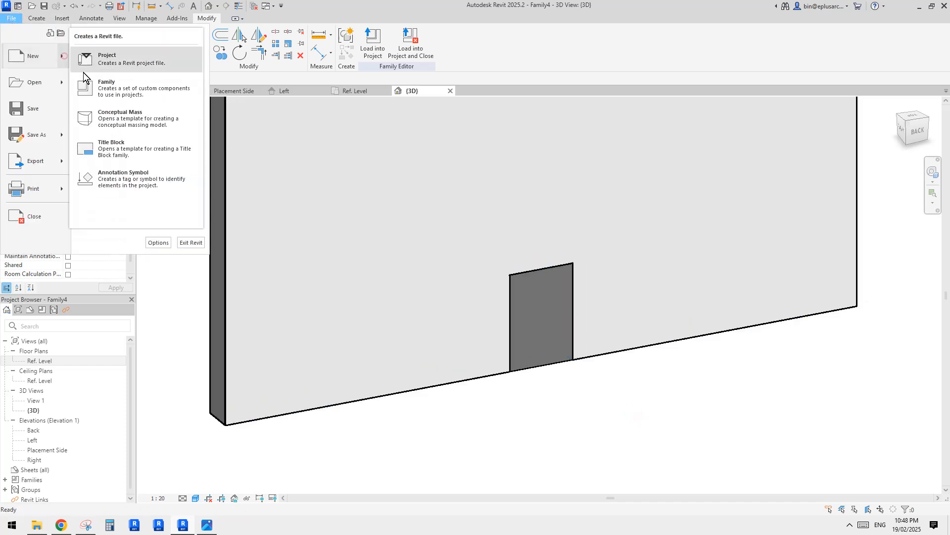
pyautogui.click(111, 64)
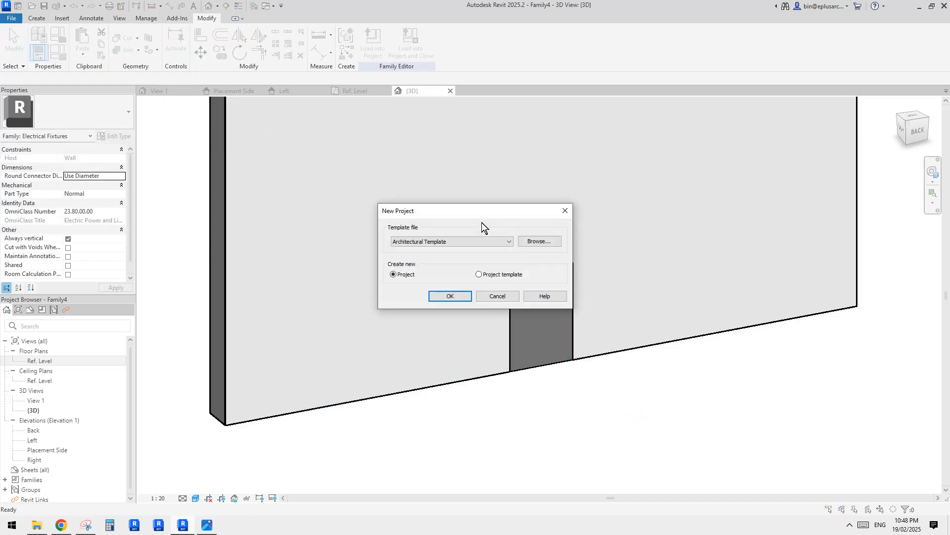
pyautogui.click(451, 296)
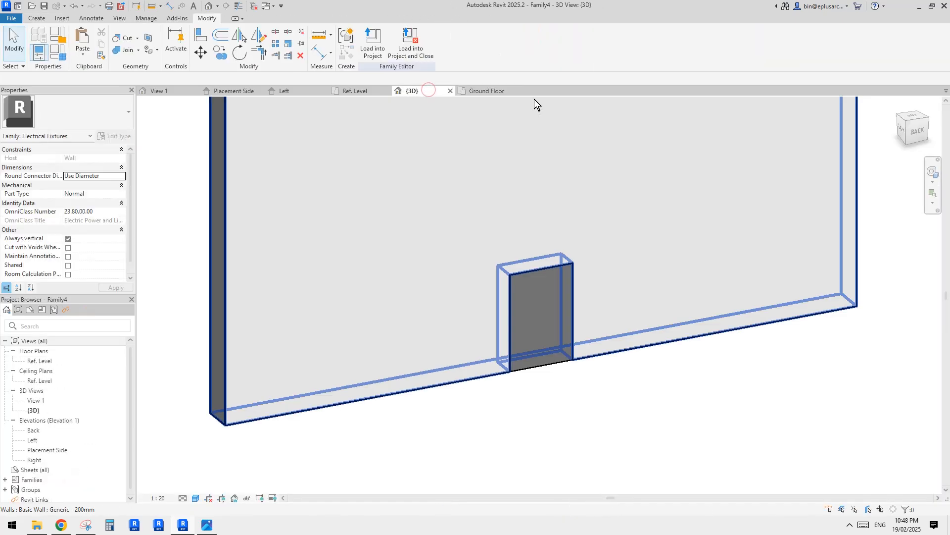
# Step: Load the electrical fixture family into the new project and open its 3D view without placing an instance
pyautogui.click(373, 44)
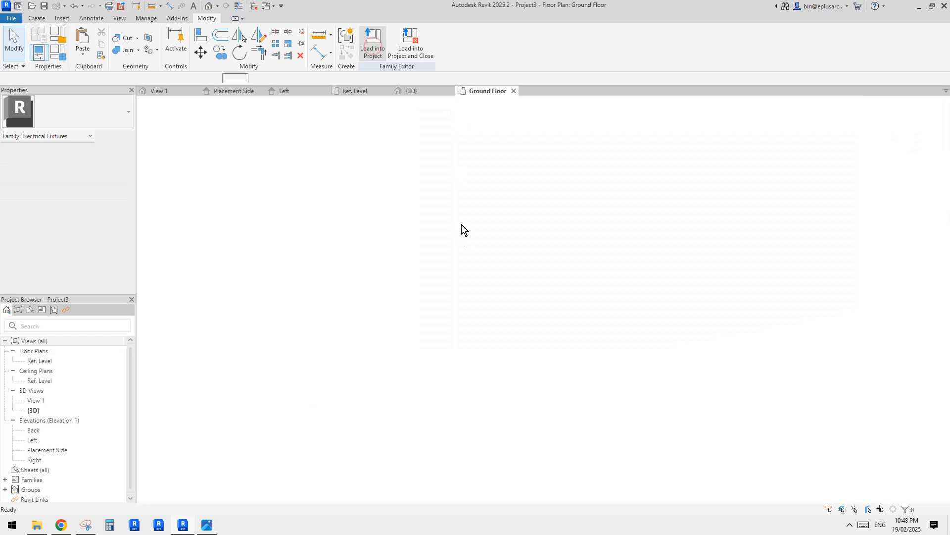
pyautogui.click(208, 6)
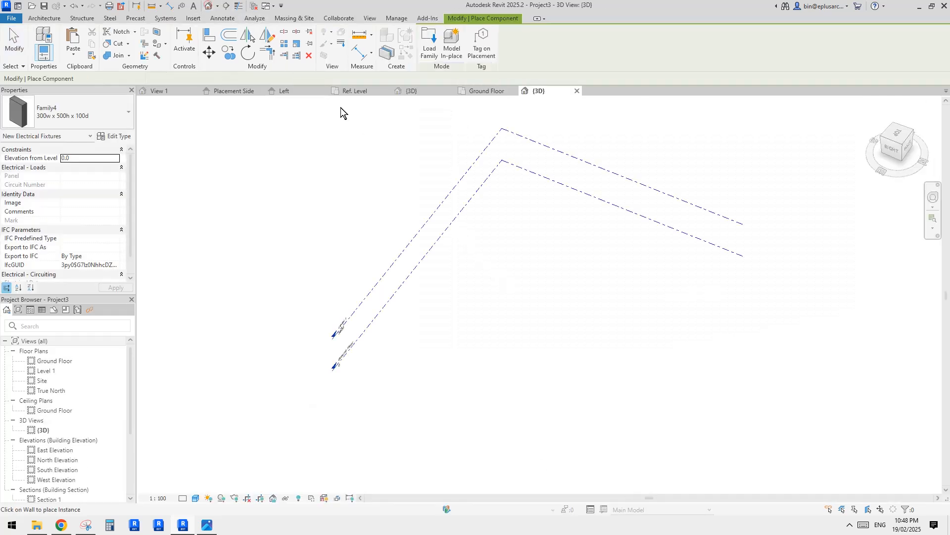
pyautogui.press('Escape')
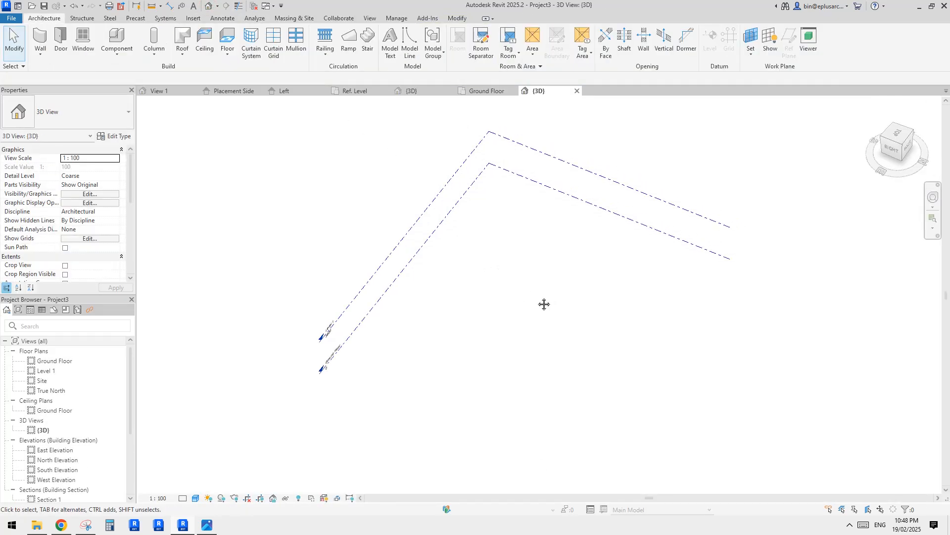
# Step: Draw a straight Generic 300mm Wall about 11500 mm long on the Ground Floor in the 3D view
pyautogui.press('w')
pyautogui.press('a')
pyautogui.click(97, 119)
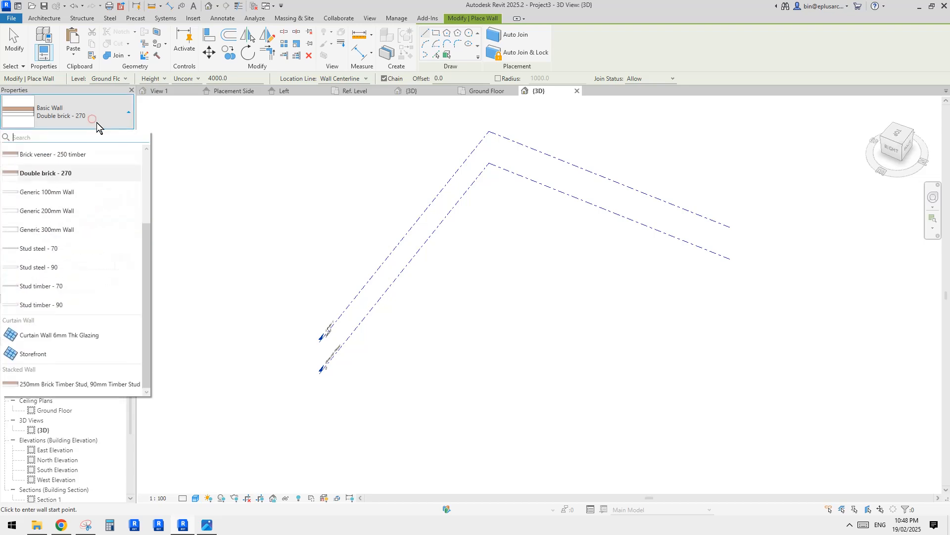
pyautogui.click(69, 230)
pyautogui.click(495, 321)
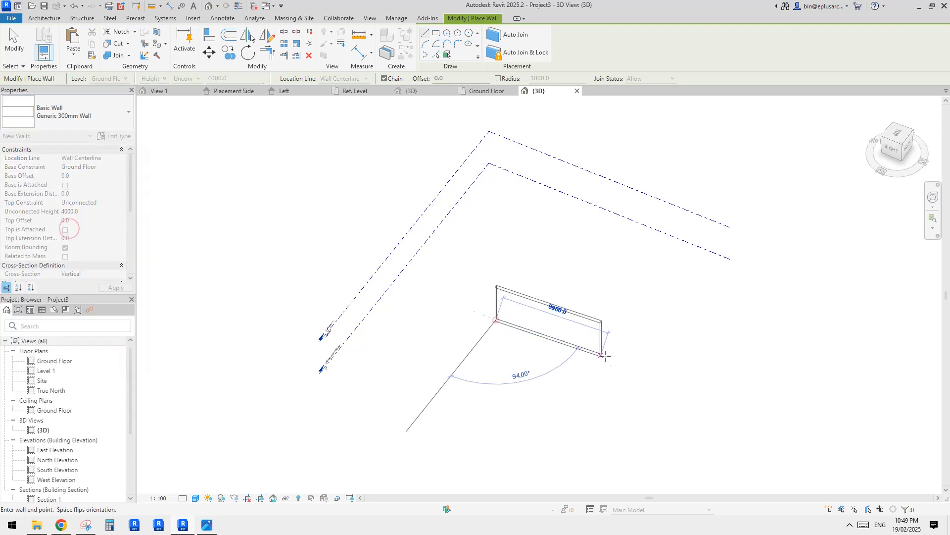
pyautogui.click(614, 367)
pyautogui.press('Escape')
pyautogui.press('Escape')
# Step: Turn the 3D view to face the wall's front side and close the inactive views
pyautogui.scroll(3, 527, 334)
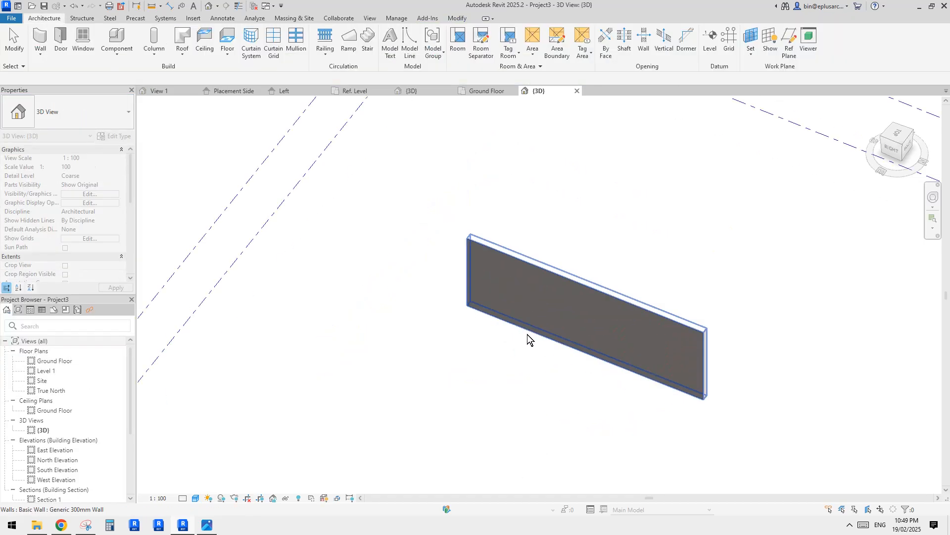
pyautogui.click(527, 334)
pyautogui.keyDown('shift'); pyautogui.moveTo(469, 371); pyautogui.dragTo(580, 331, button='middle'); pyautogui.keyUp('shift')
pyautogui.scroll(2, 581, 331)
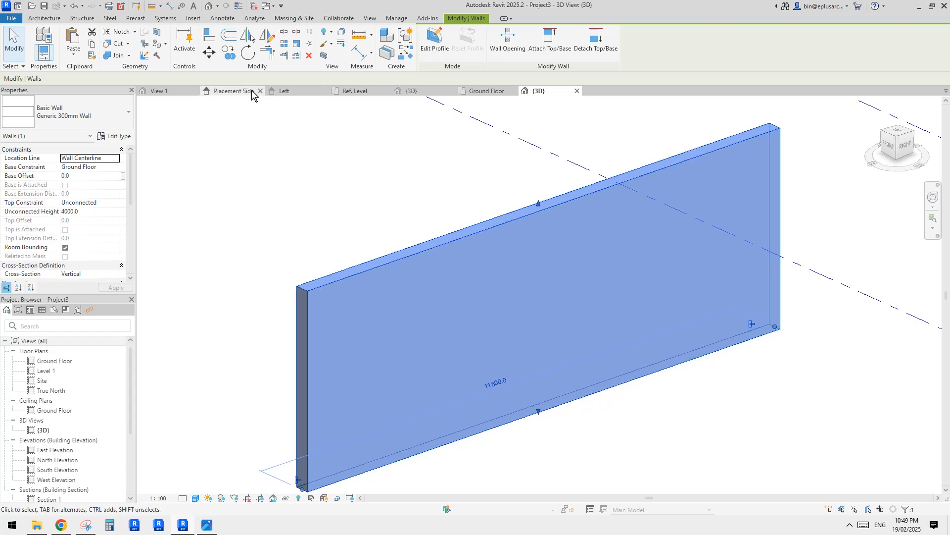
pyautogui.click(254, 7)
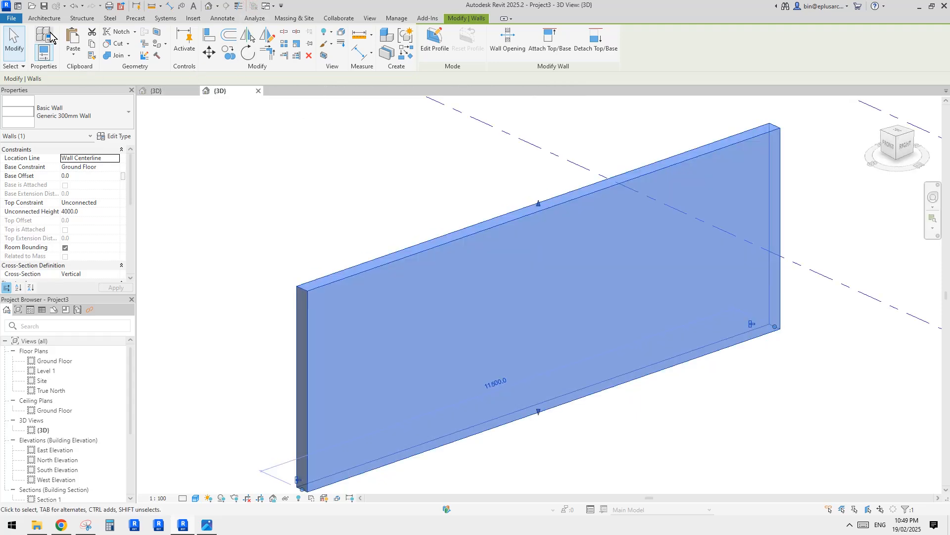
# Step: Place two Family4 components of type 300w x 500h x 100d on the front face of the wall
pyautogui.click(44, 18)
pyautogui.click(120, 37)
pyautogui.moveTo(549, 362); pyautogui.dragTo(534, 329, button='middle')
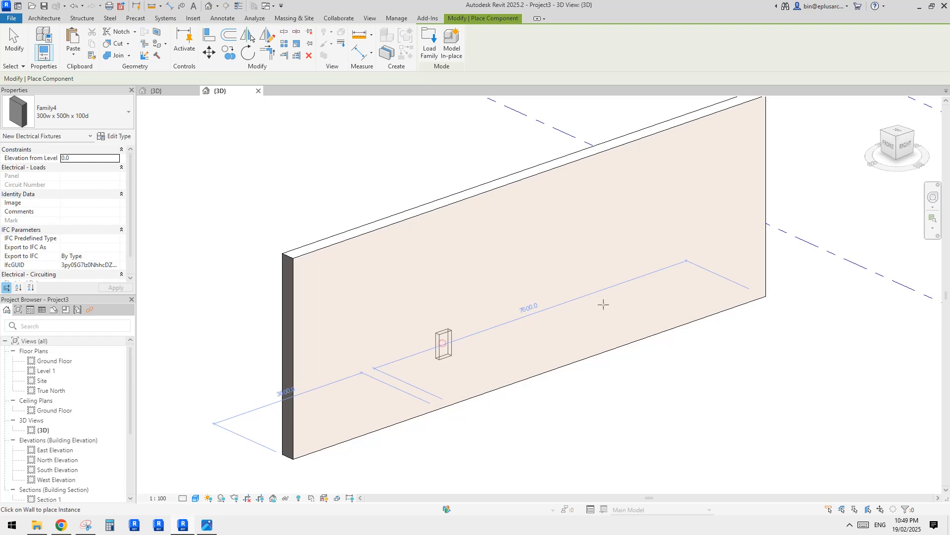
pyautogui.click(564, 296)
pyautogui.press('Escape')
pyautogui.press('Escape')
pyautogui.click(462, 363)
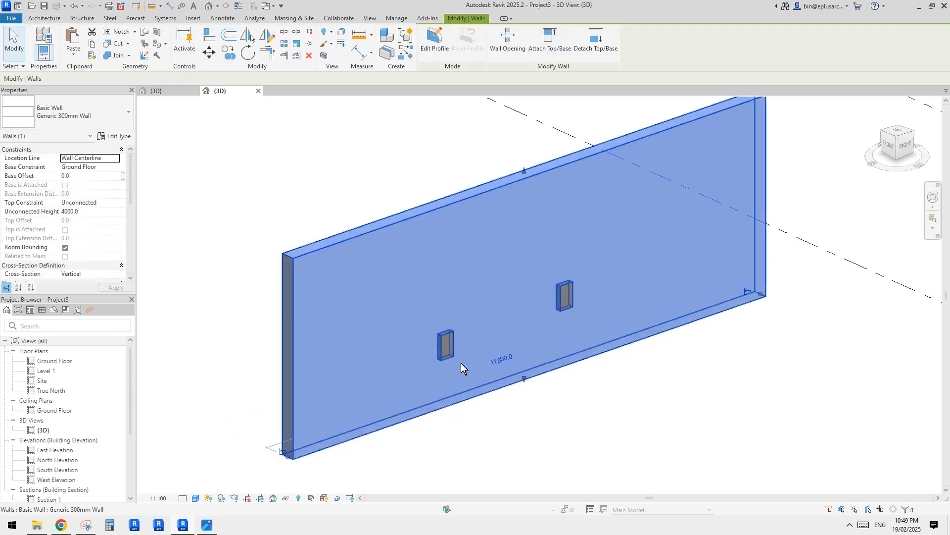
# Step: Try Elevation from Level 0 on the fixture nearer the wall's dark end face, and set it to 1000 instead
pyautogui.press('Escape')
pyautogui.scroll(4, 452, 360)
pyautogui.click(437, 341)
pyautogui.moveTo(456, 378); pyautogui.dragTo(445, 307, button='middle')
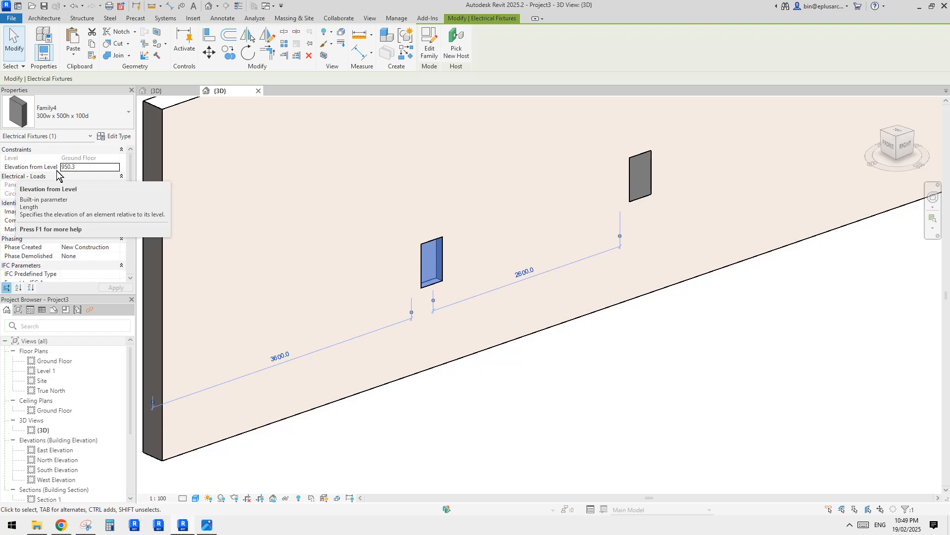
pyautogui.click(101, 167)
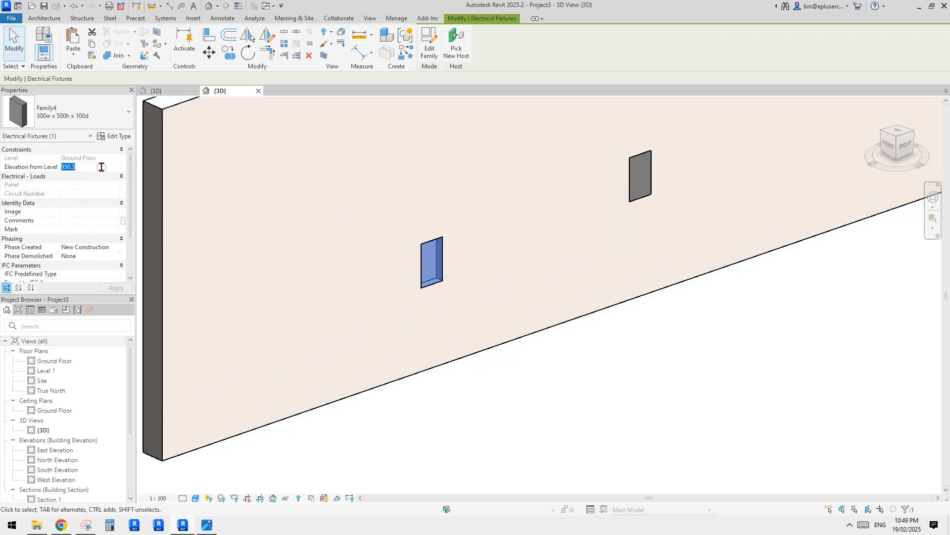
pyautogui.write('0')
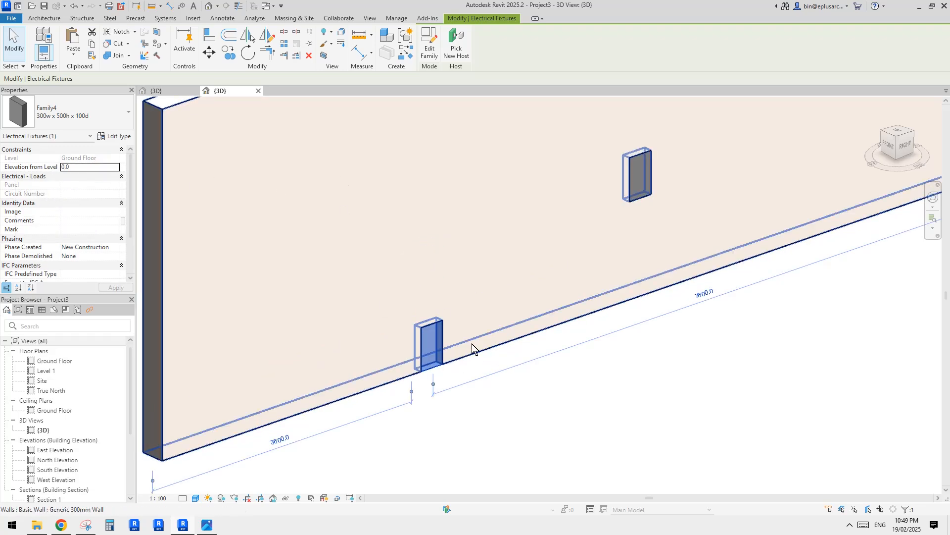
pyautogui.click(108, 168)
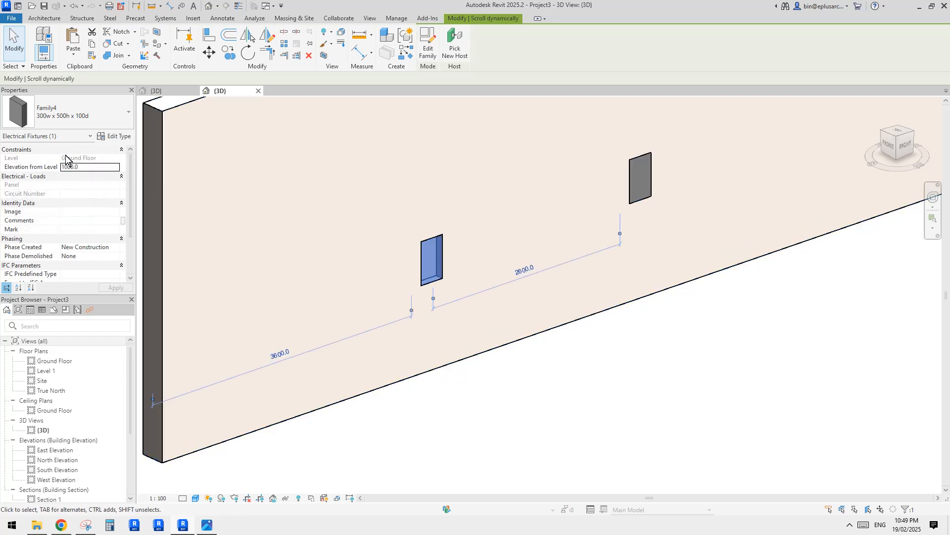
# Step: Set the Elevation from Level of the fixture farther along the wall to 1500 mm
pyautogui.moveTo(641, 183); pyautogui.dragTo(610, 192, button='middle')
pyautogui.click(611, 192)
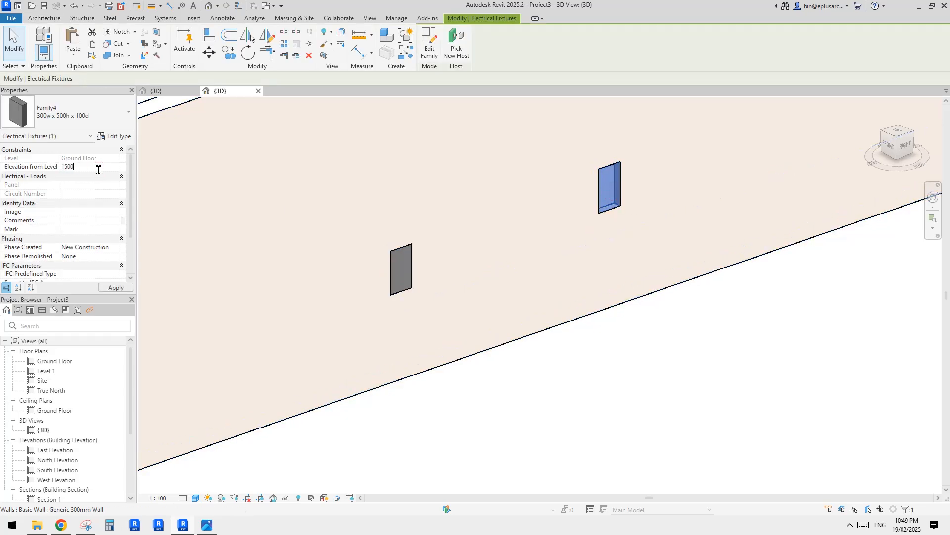
pyautogui.click(612, 307)
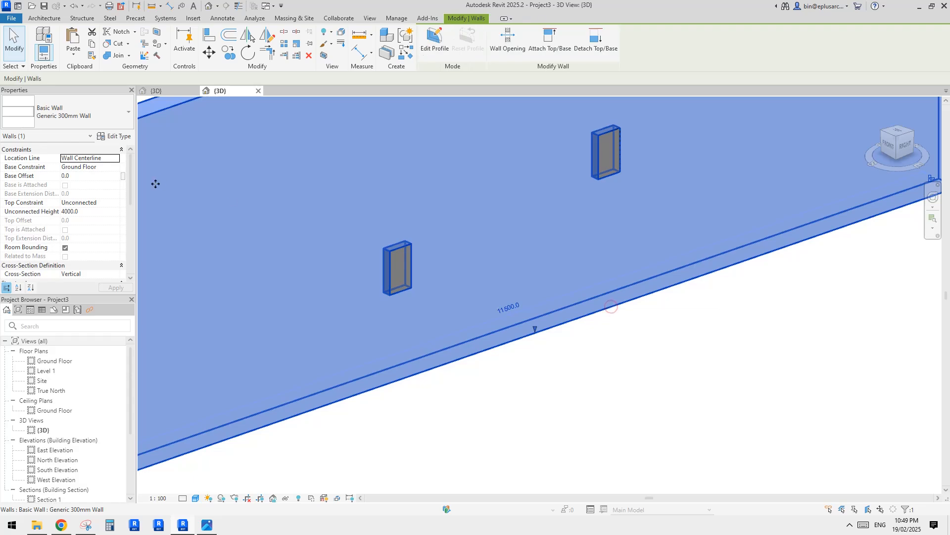
pyautogui.press('Escape')
pyautogui.scroll(-3, 460, 226)
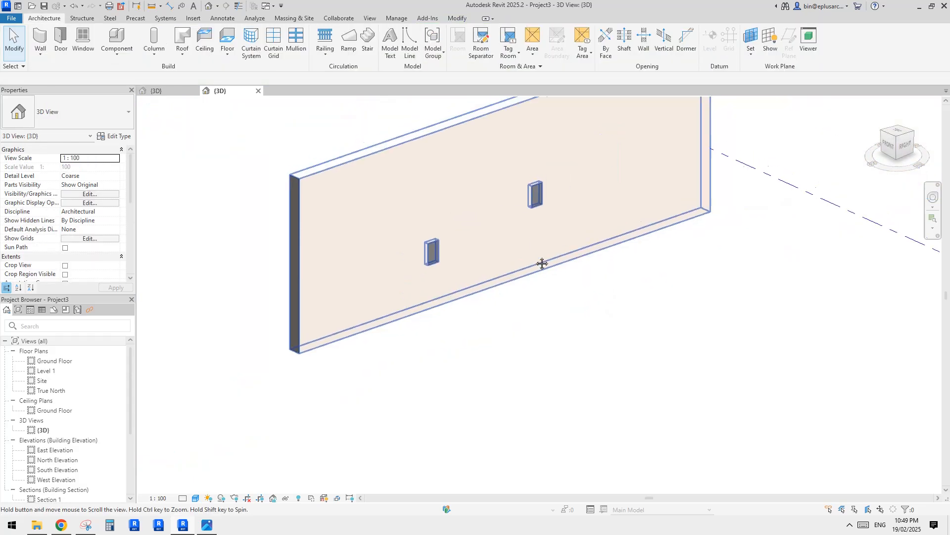
# Step: Change the fixture at 1000 mm elevation to the Family4 type 400w x 600h x 150d
pyautogui.keyDown('shift'); pyautogui.moveTo(541, 264); pyautogui.dragTo(499, 241, button='middle'); pyautogui.keyUp('shift')
pyautogui.scroll(4, 456, 233)
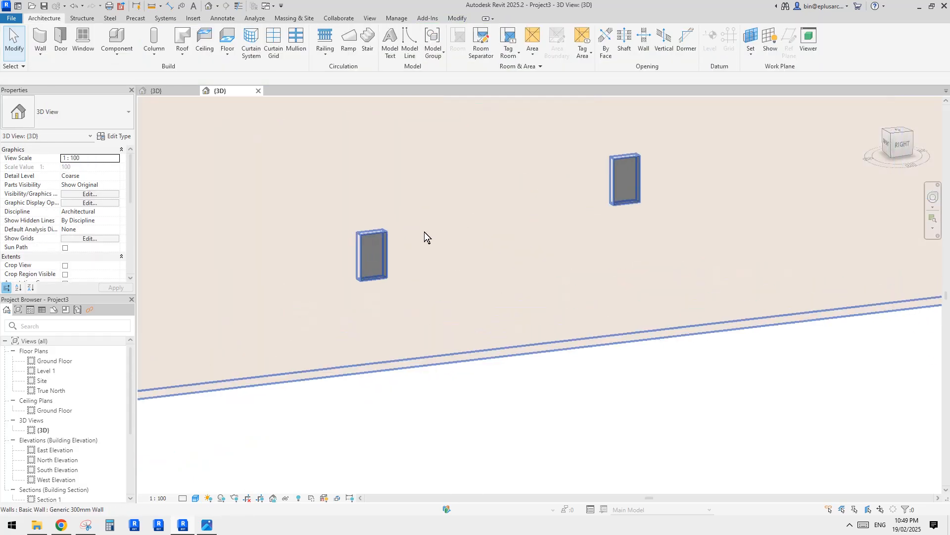
pyautogui.click(372, 246)
pyautogui.click(604, 191)
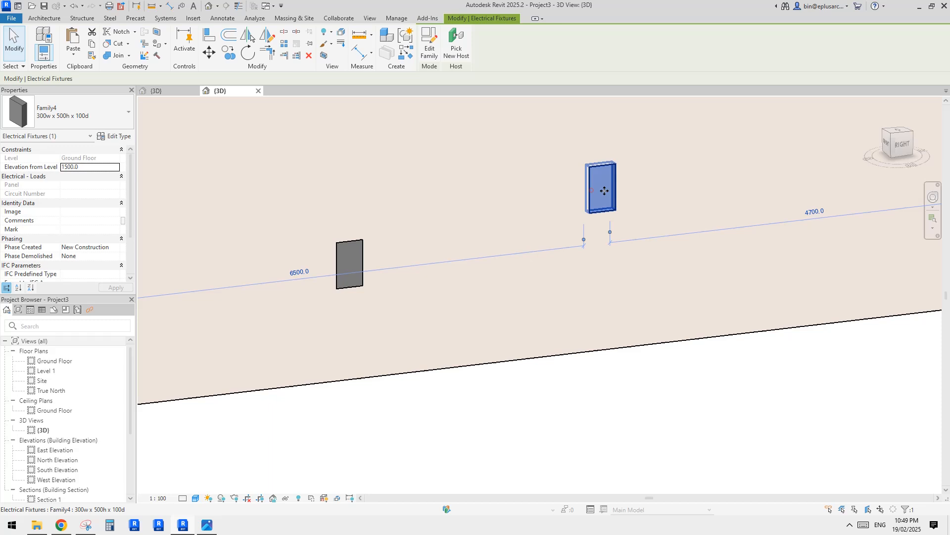
pyautogui.click(348, 259)
pyautogui.click(72, 117)
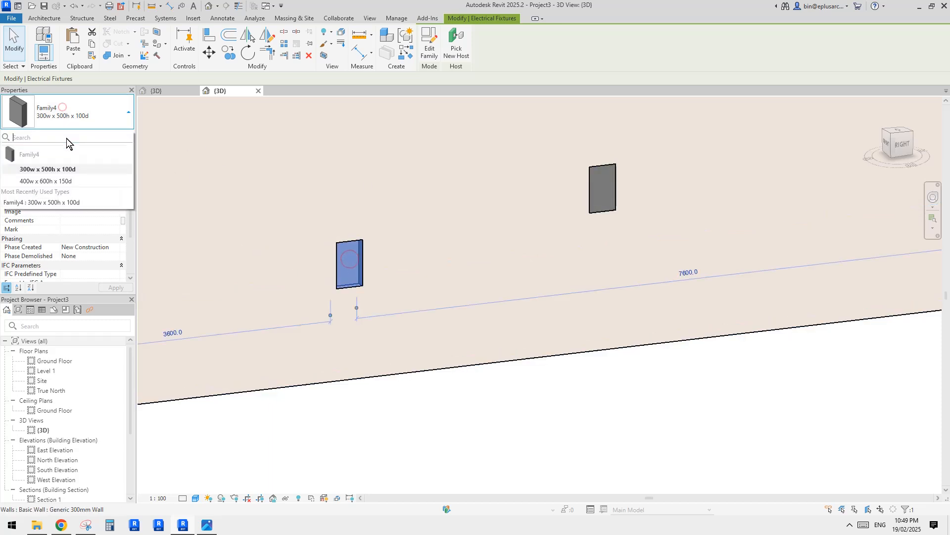
pyautogui.click(47, 182)
pyautogui.press('Escape')
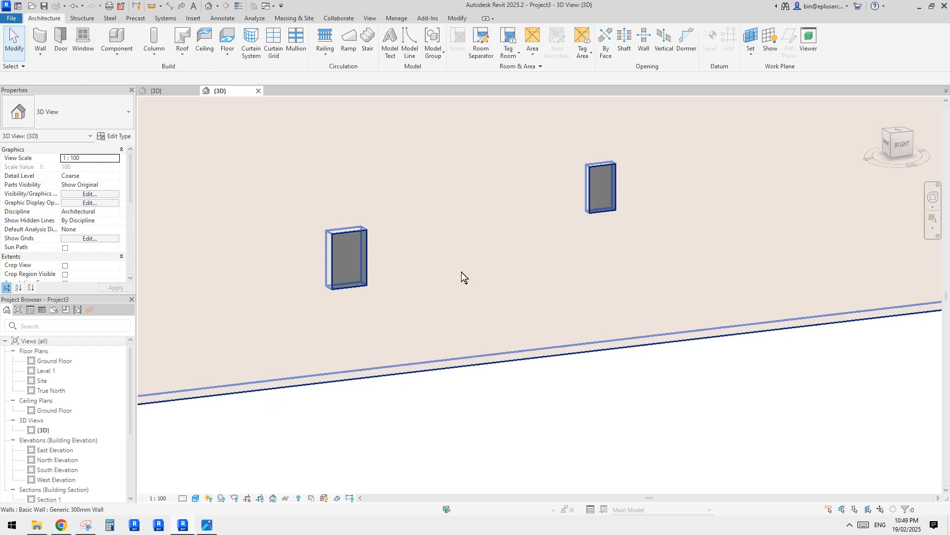
# Step: Switch back to the Family4 3D view and temporarily hide the host wall around the box extrusion
pyautogui.scroll(-2, 470, 274)
pyautogui.keyDown('shift'); pyautogui.moveTo(470, 275); pyautogui.dragTo(465, 307, button='middle'); pyautogui.keyUp('shift')
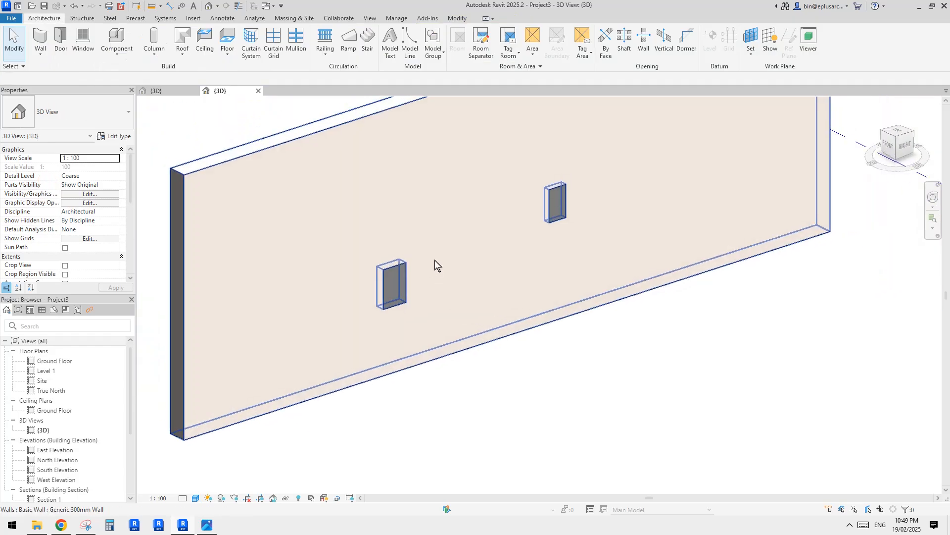
pyautogui.scroll(2, 434, 260)
pyautogui.click(166, 91)
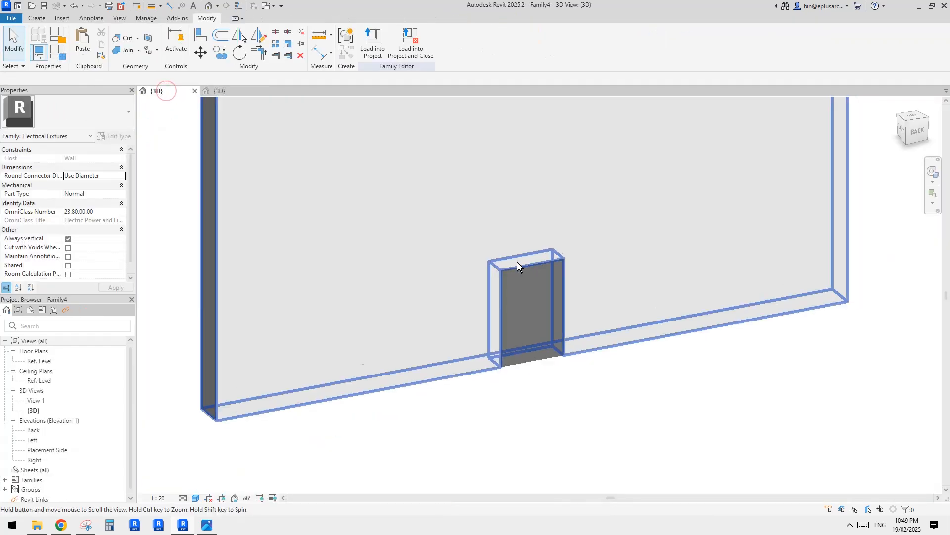
pyautogui.keyDown('shift'); pyautogui.moveTo(441, 260); pyautogui.dragTo(452, 298, button='middle'); pyautogui.keyUp('shift')
pyautogui.click(453, 297)
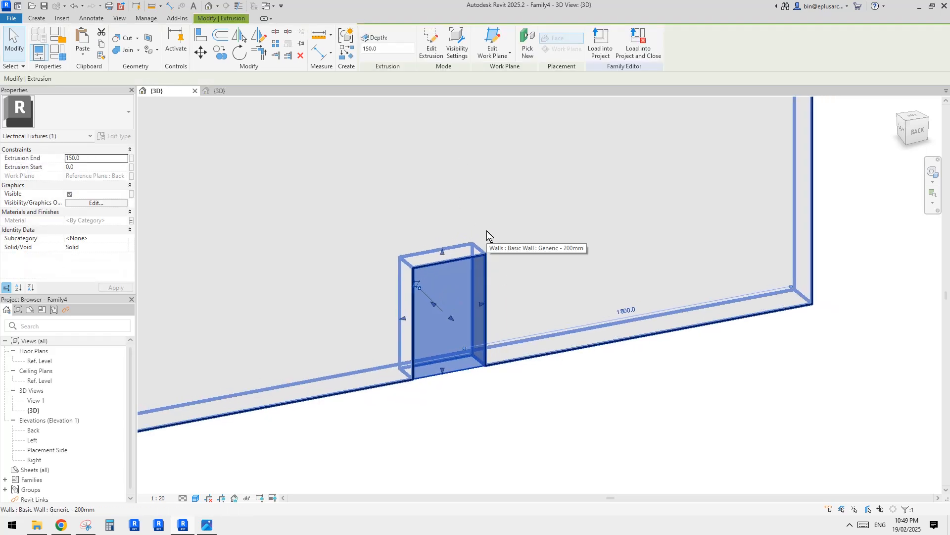
pyautogui.click(453, 293)
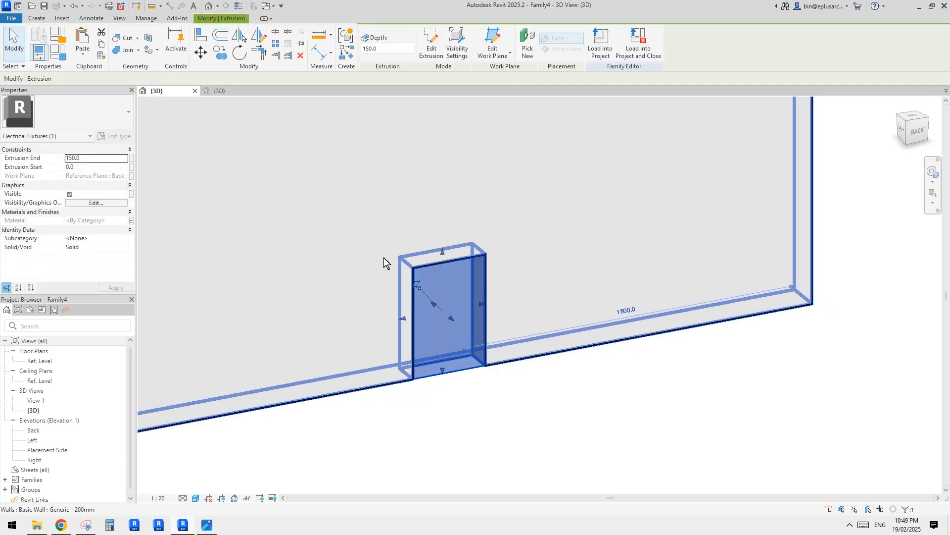
pyautogui.press('Escape')
pyautogui.moveTo(361, 265); pyautogui.dragTo(520, 261, button='middle')
pyautogui.scroll(1, 482, 287)
pyautogui.scroll(-3, 483, 287)
pyautogui.click(346, 274)
pyautogui.press('c')
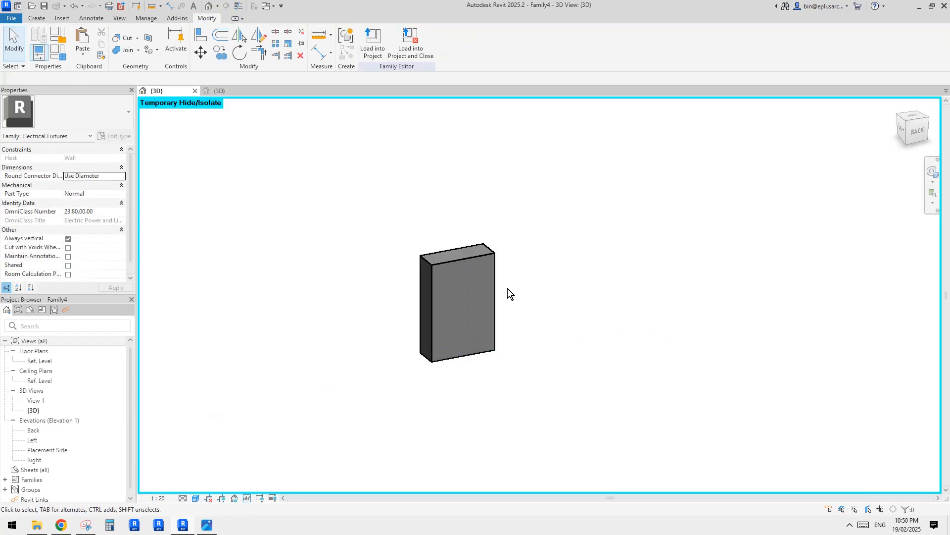
# Step: Place an individual conduit connector on the top face of the box extrusion, using Face placement
pyautogui.click(460, 300)
pyautogui.keyDown('shift'); pyautogui.moveTo(460, 301); pyautogui.dragTo(503, 295, button='middle'); pyautogui.keyUp('shift')
pyautogui.scroll(2, 490, 283)
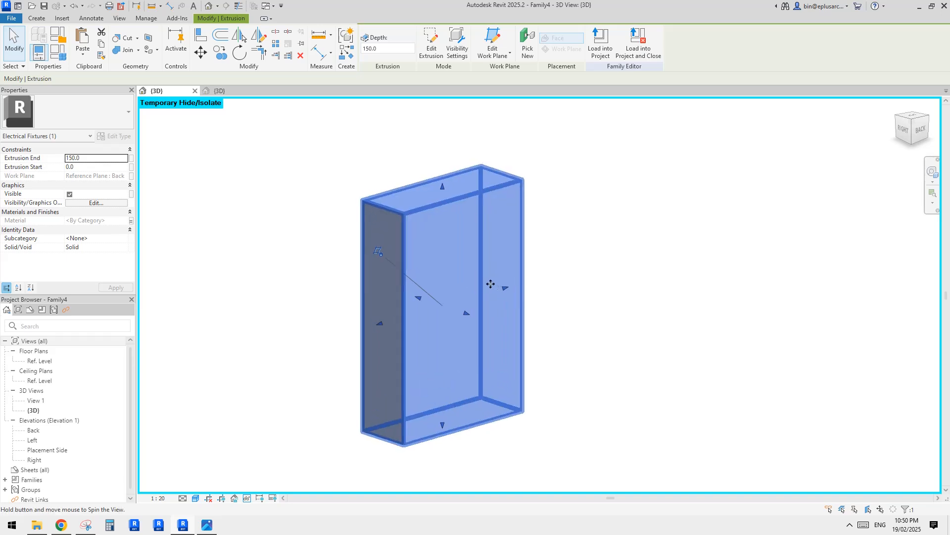
pyautogui.moveTo(332, 217); pyautogui.dragTo(337, 213, button='middle')
pyautogui.click(41, 18)
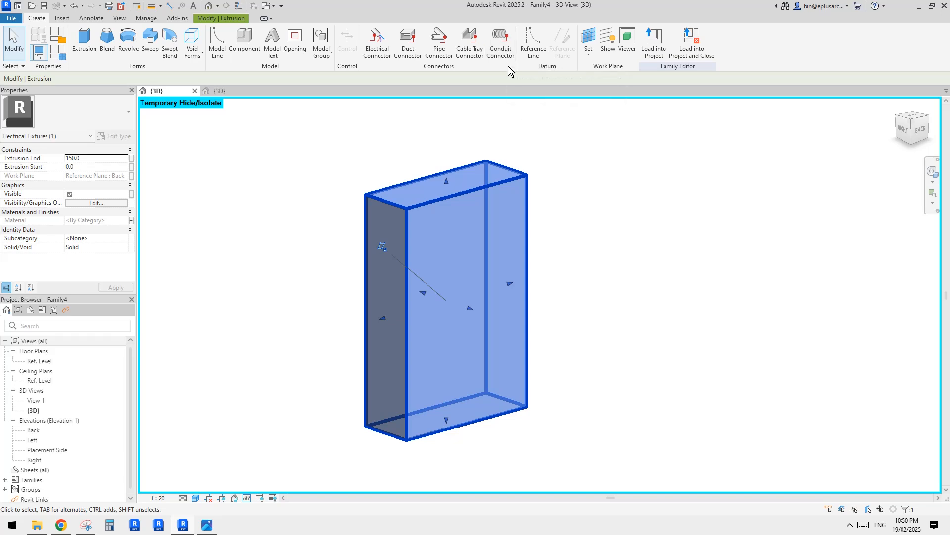
pyautogui.keyDown('shift'); pyautogui.moveTo(517, 101); pyautogui.dragTo(501, 115, button='middle'); pyautogui.keyUp('shift')
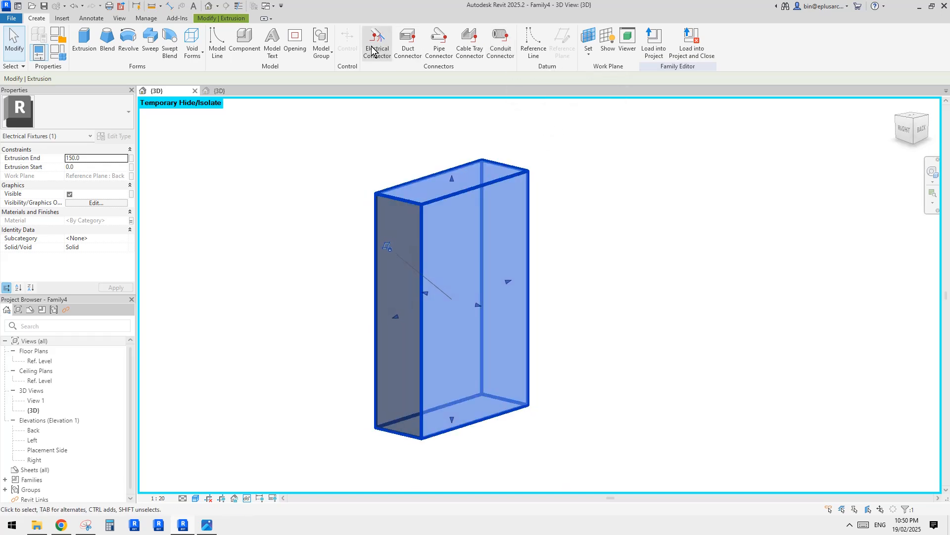
pyautogui.moveTo(568, 111); pyautogui.dragTo(597, 105, button='middle')
pyautogui.keyDown('shift'); pyautogui.moveTo(596, 105); pyautogui.dragTo(564, 135, button='middle'); pyautogui.keyUp('shift')
pyautogui.keyDown('shift'); pyautogui.moveTo(517, 110); pyautogui.dragTo(539, 123, button='middle'); pyautogui.keyUp('shift')
pyautogui.click(501, 47)
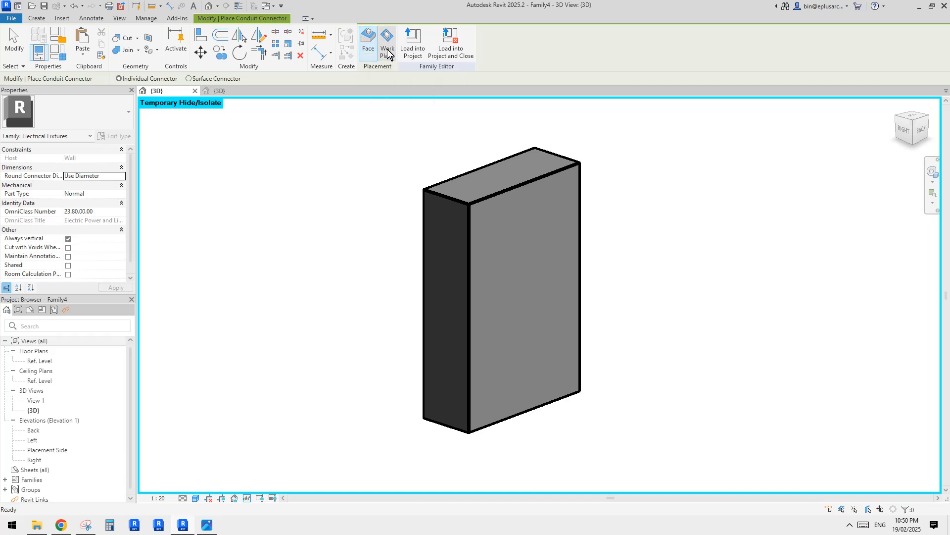
pyautogui.click(370, 54)
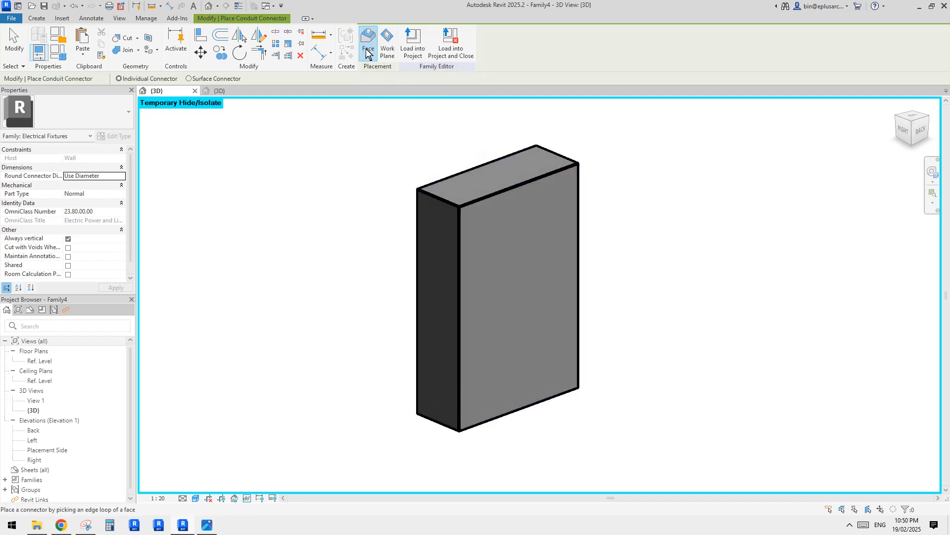
pyautogui.moveTo(619, 203); pyautogui.dragTo(624, 210, button='middle')
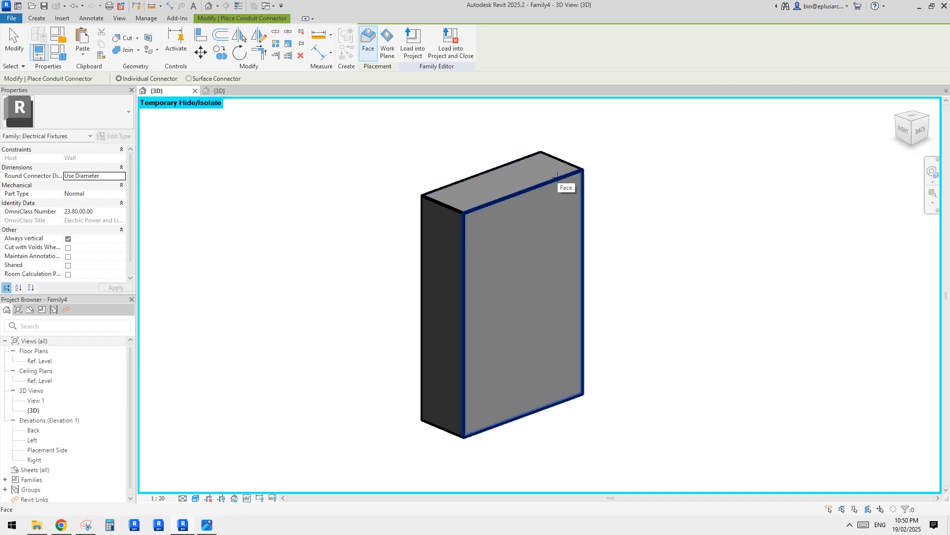
pyautogui.click(557, 177)
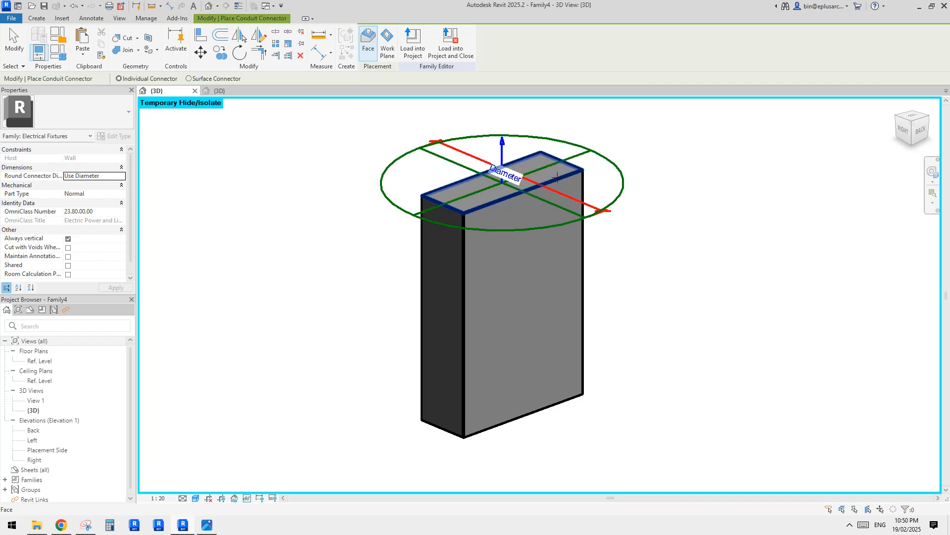
pyautogui.press('Escape')
pyautogui.press('Escape')
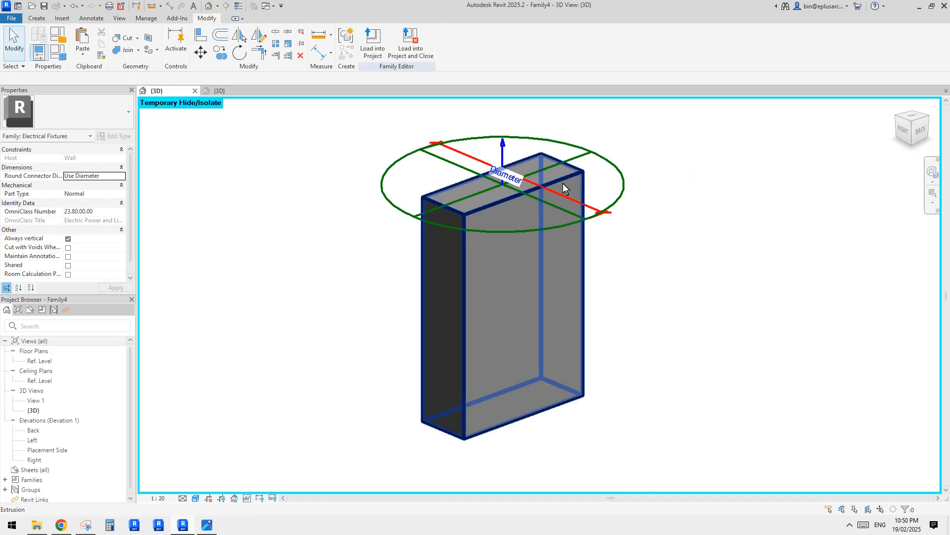
# Step: Set the diameter of the conduit connector on the box's top face to 50 mm
pyautogui.keyDown('shift'); pyautogui.moveTo(562, 183); pyautogui.dragTo(606, 161, button='middle'); pyautogui.keyUp('shift')
pyautogui.click(606, 162)
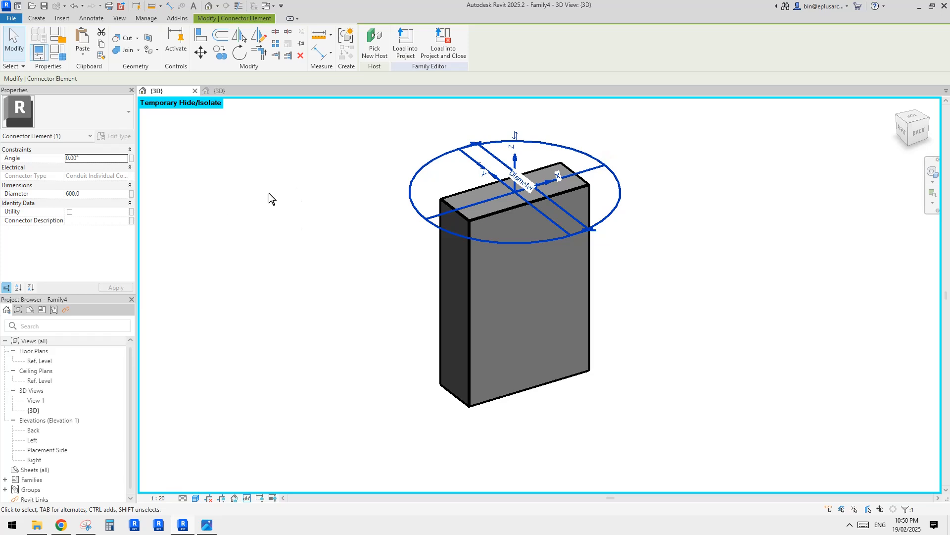
pyautogui.click(102, 193)
pyautogui.write('50')
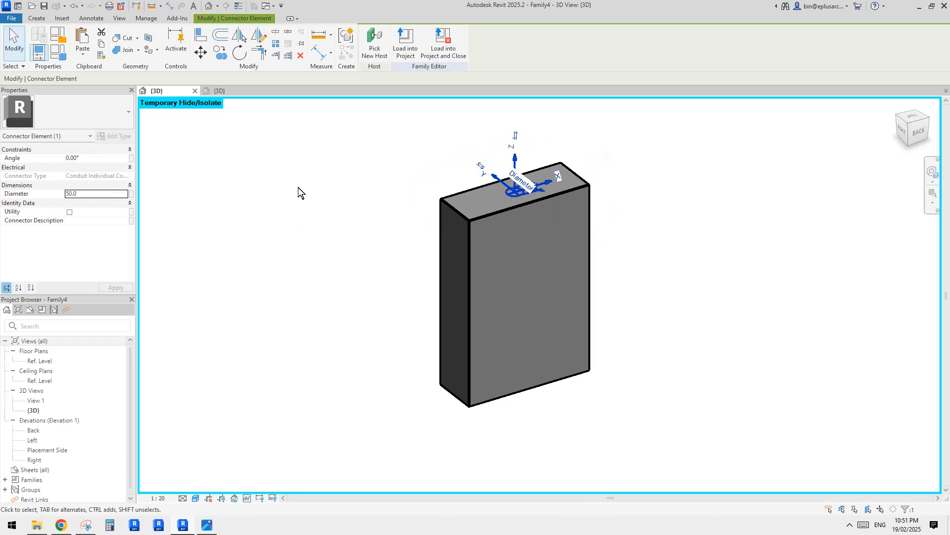
pyautogui.press('Escape')
pyautogui.moveTo(513, 191)
pyautogui.keyDown('shift'); pyautogui.mouseDown(button='middle')
pyautogui.moveTo(537, 213)
pyautogui.moveTo(634, 228)
pyautogui.moveTo(577, 253)
pyautogui.moveTo(500, 213)
pyautogui.moveTo(418, 195)
pyautogui.moveTo(617, 221)
pyautogui.moveTo(531, 224)
pyautogui.mouseUp(button='middle'); pyautogui.keyUp('shift')
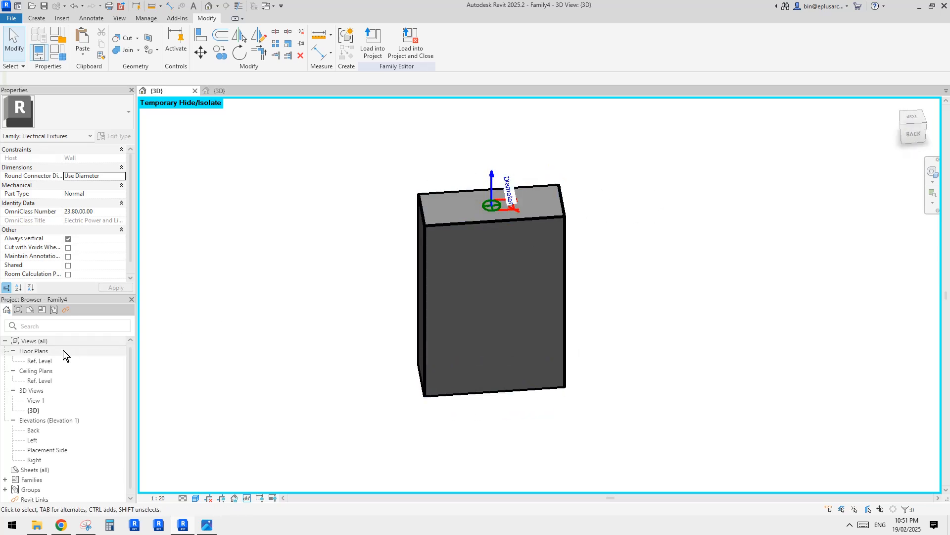
# Step: Try to move the conduit connector in the Ref. Level floor plan, and return to the family's 3D view
pyautogui.doubleClick(44, 360)
pyautogui.scroll(4, 495, 298)
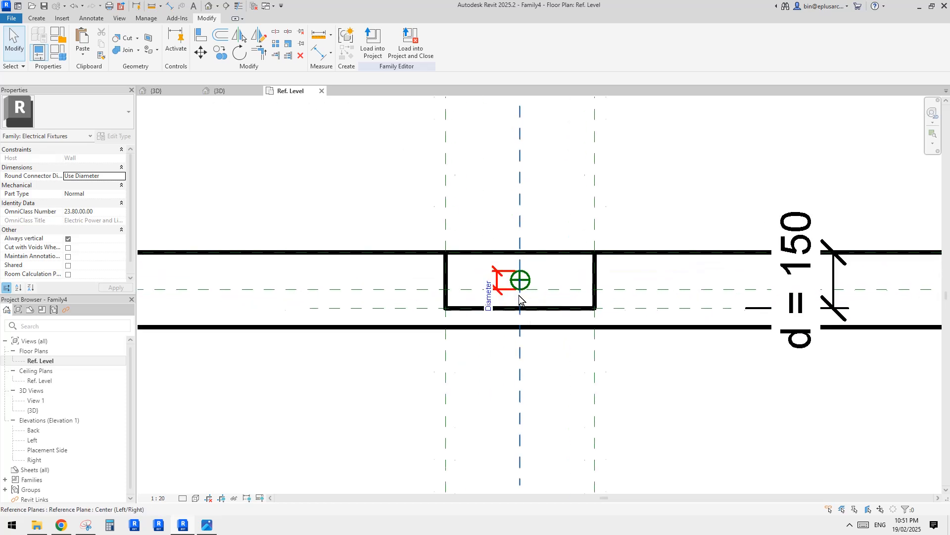
pyautogui.scroll(1, 519, 296)
pyautogui.click(524, 281)
pyautogui.scroll(3, 524, 279)
pyautogui.moveTo(524, 279); pyautogui.dragTo(529, 287, button='middle')
pyautogui.press('m')
pyautogui.press('v')
pyautogui.click(532, 287)
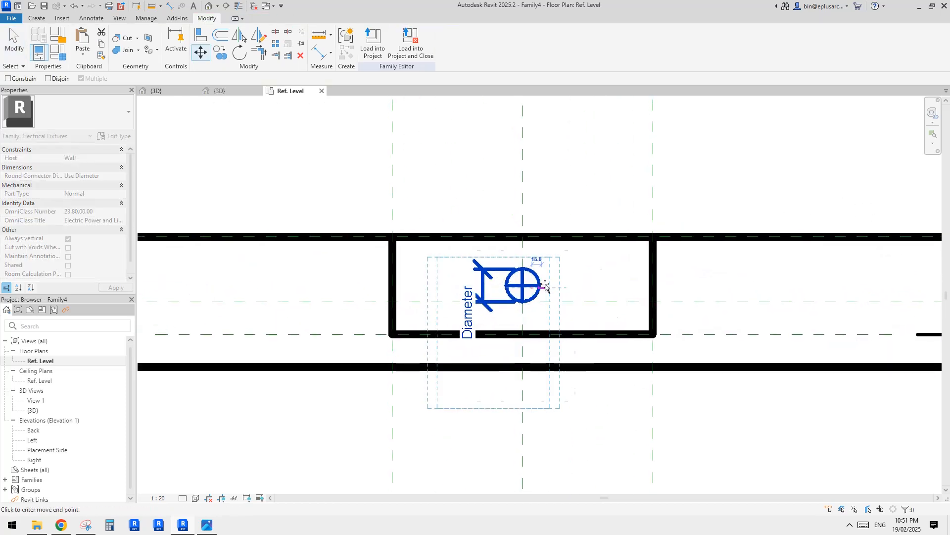
pyautogui.press('Escape')
pyautogui.press('Escape')
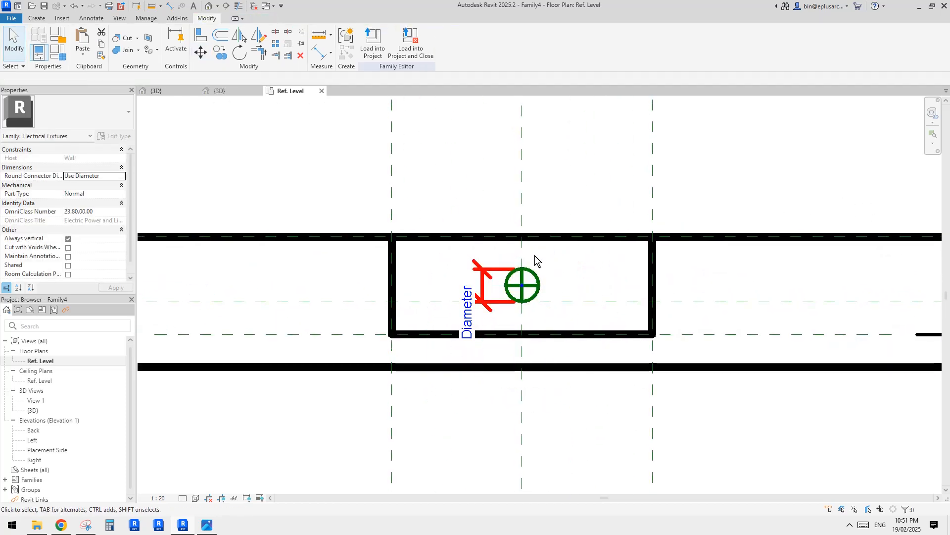
pyautogui.click(208, 6)
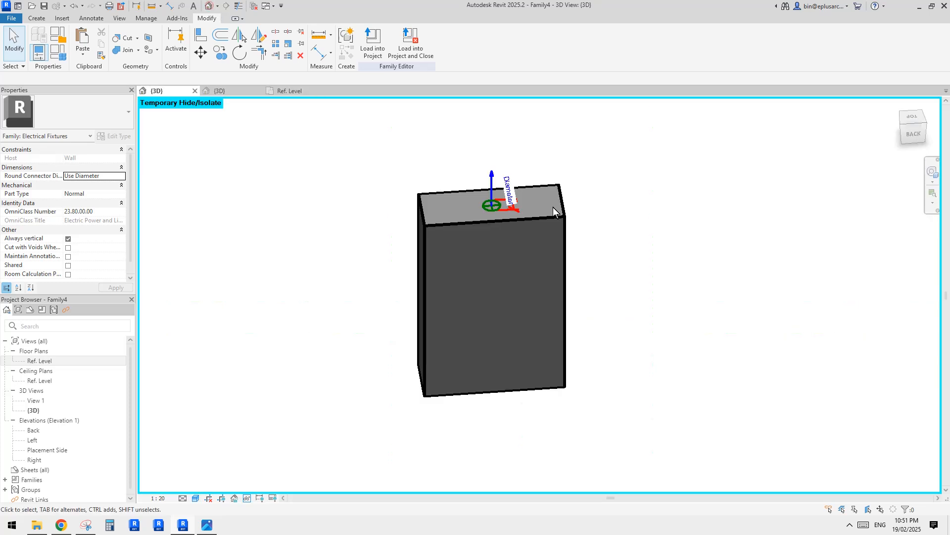
# Step: Place an individual conduit connector using Work Plane placement, picking the box extrusion's narrow right side face as the plane
pyautogui.click(490, 224)
pyautogui.moveTo(490, 224)
pyautogui.keyDown('shift'); pyautogui.mouseDown(button='middle')
pyautogui.moveTo(572, 276)
pyautogui.moveTo(562, 272)
pyautogui.mouseUp(button='middle'); pyautogui.keyUp('shift')
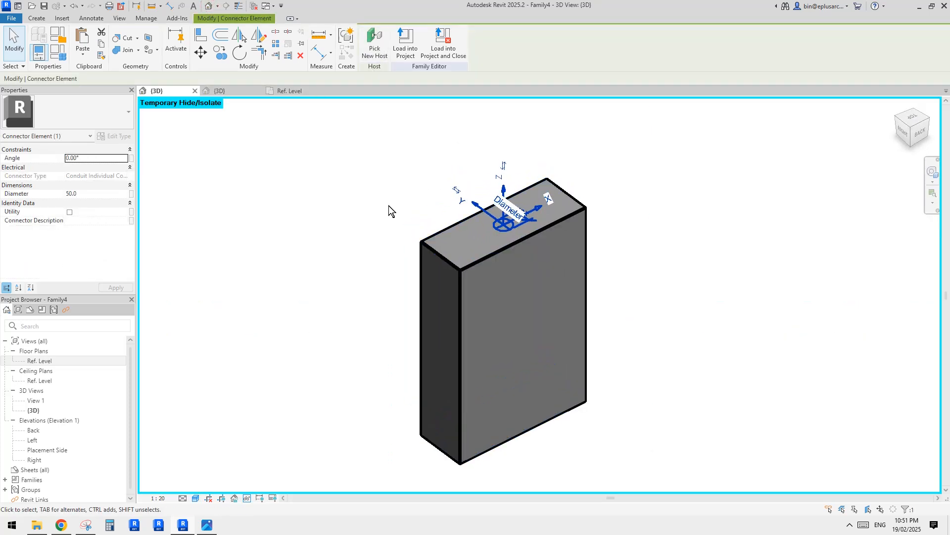
pyautogui.click(43, 19)
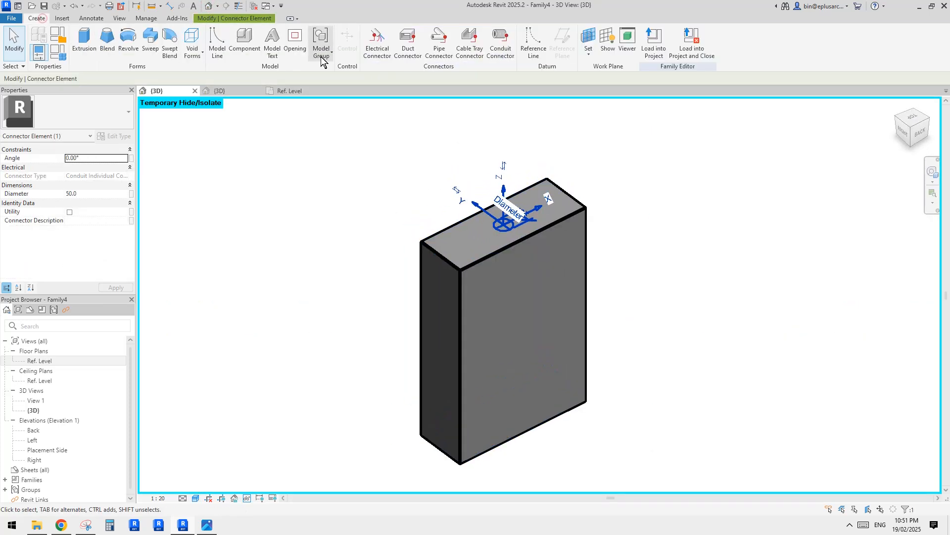
pyautogui.click(500, 44)
pyautogui.click(387, 51)
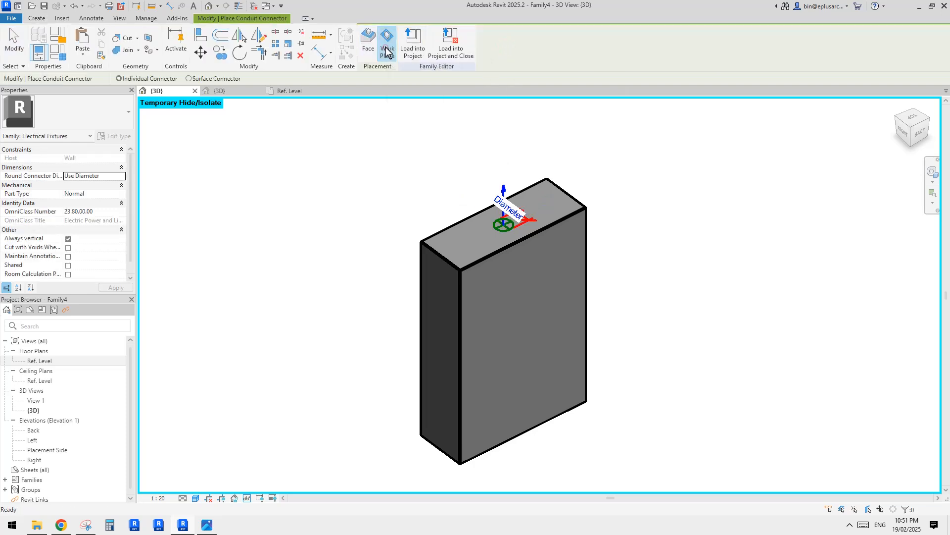
pyautogui.click(386, 50)
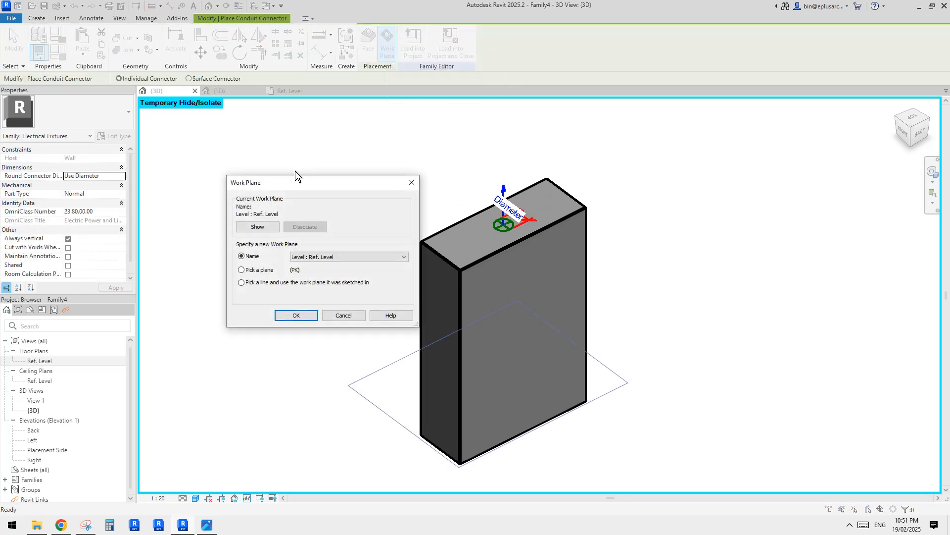
pyautogui.moveTo(276, 184); pyautogui.dragTo(255, 163)
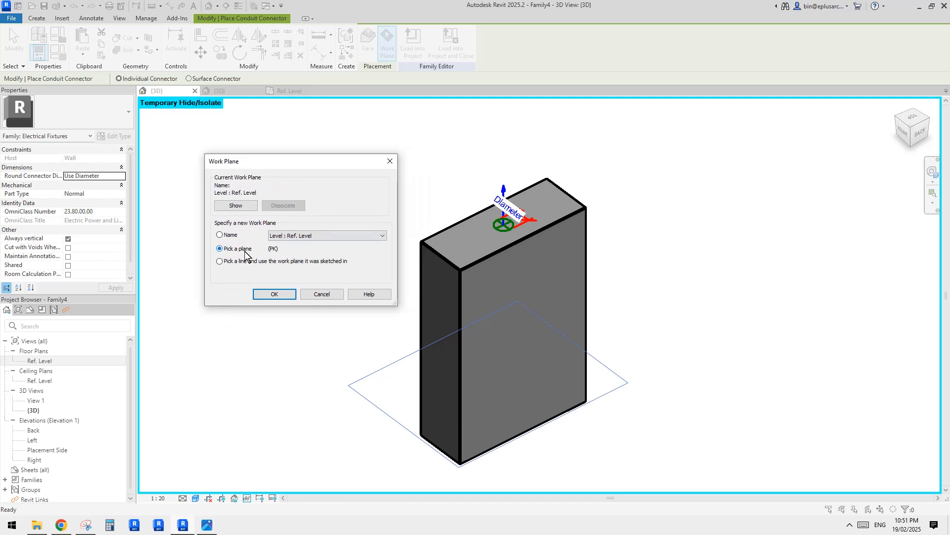
pyautogui.click(275, 294)
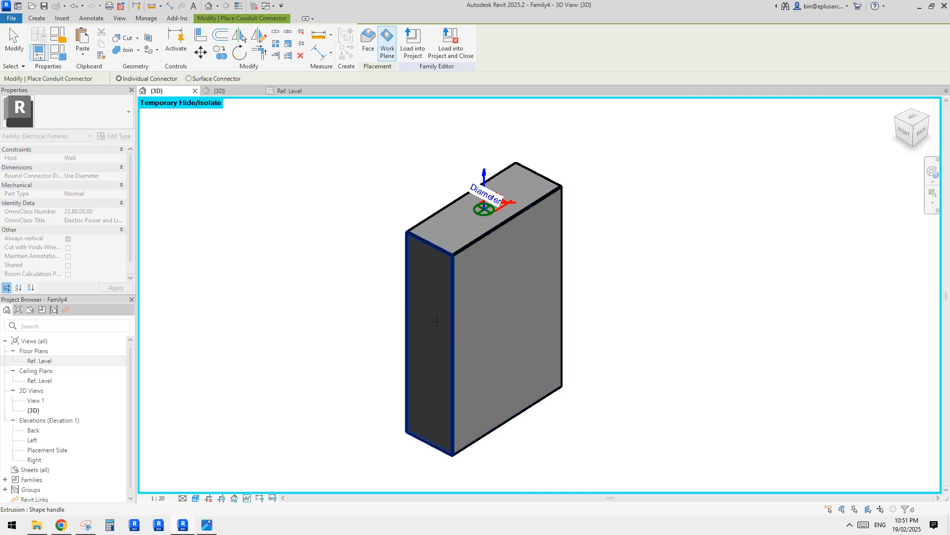
pyautogui.moveTo(436, 349); pyautogui.dragTo(428, 206, button='middle')
pyautogui.click(428, 314)
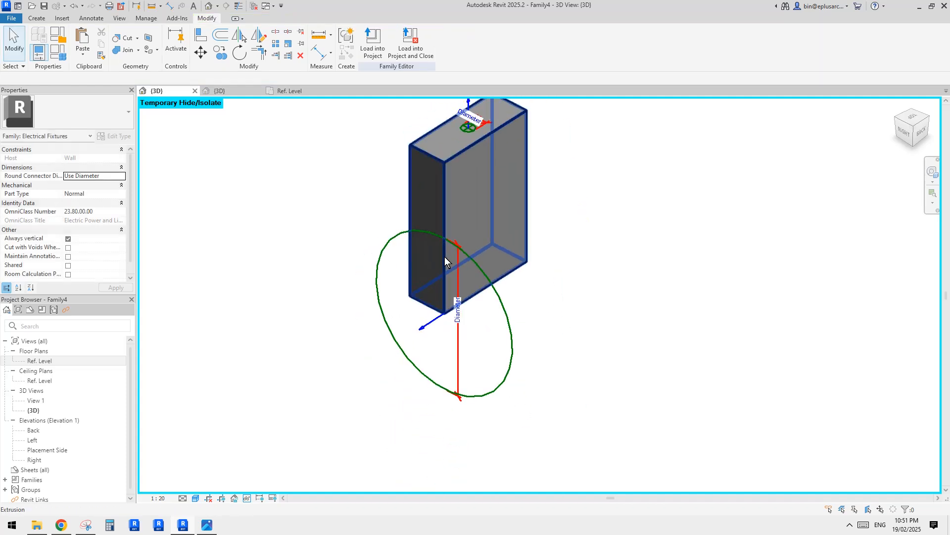
# Step: Set the diameter of the conduit connector on the box's right side face to 50 mm
pyautogui.click(495, 294)
pyautogui.keyDown('shift'); pyautogui.moveTo(468, 303); pyautogui.dragTo(531, 243, button='middle'); pyautogui.keyUp('shift')
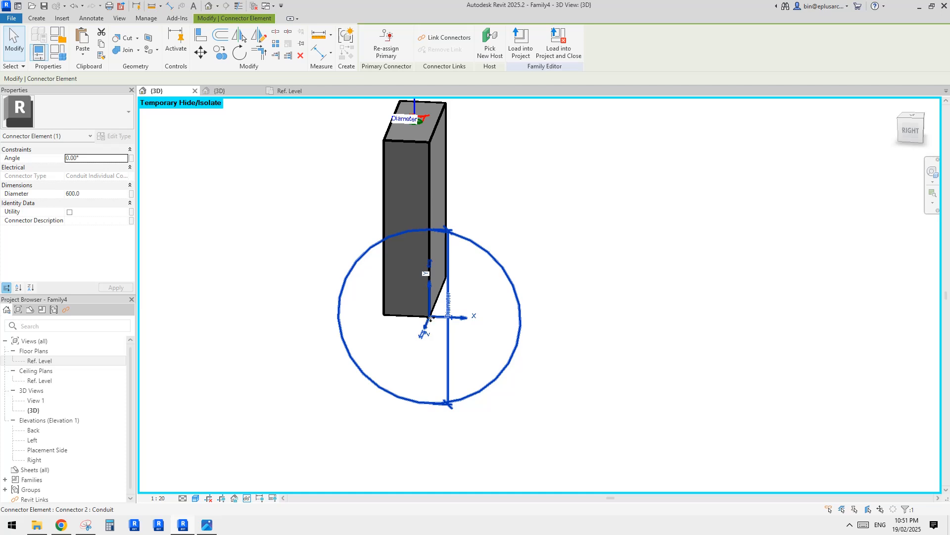
pyautogui.keyDown('shift'); pyautogui.moveTo(429, 318); pyautogui.dragTo(443, 296, button='middle'); pyautogui.keyUp('shift')
pyautogui.moveTo(464, 260); pyautogui.dragTo(457, 281, button='middle')
pyautogui.write('50')
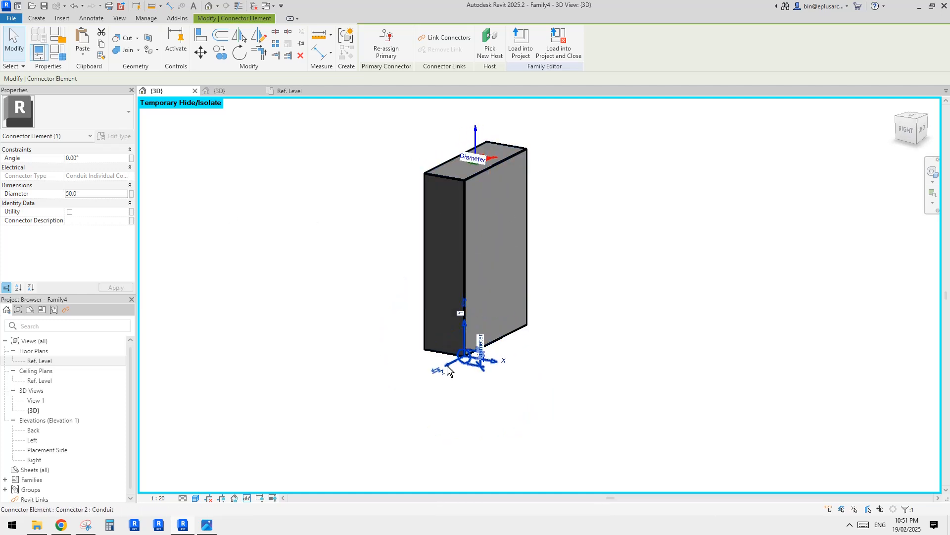
pyautogui.moveTo(484, 271); pyautogui.dragTo(484, 254, button='middle')
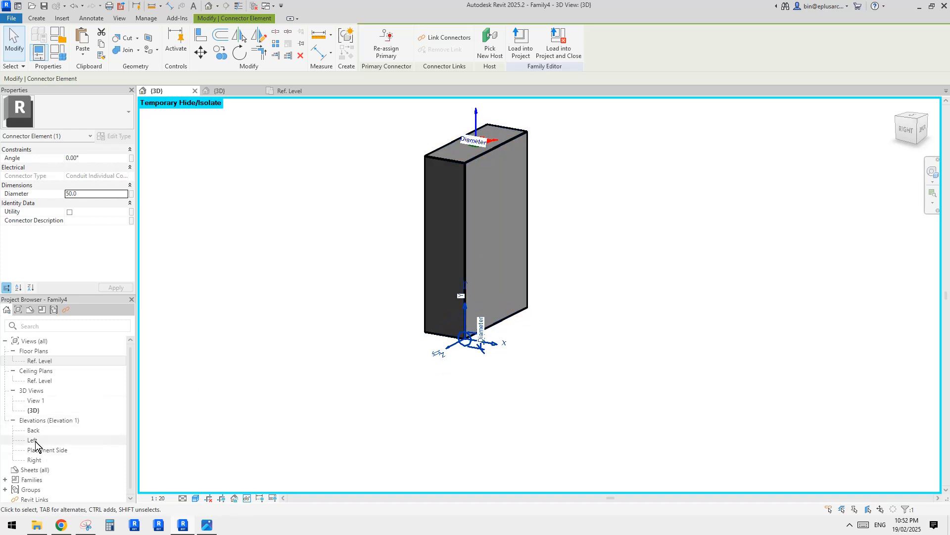
# Step: Open the Right elevation and move the side conduit connector from the box's bottom corner up onto the side face
pyautogui.keyDown('shift'); pyautogui.moveTo(516, 284); pyautogui.dragTo(756, 197, button='middle'); pyautogui.keyUp('shift')
pyautogui.keyDown('shift'); pyautogui.moveTo(522, 260); pyautogui.dragTo(479, 263, button='middle'); pyautogui.keyUp('shift')
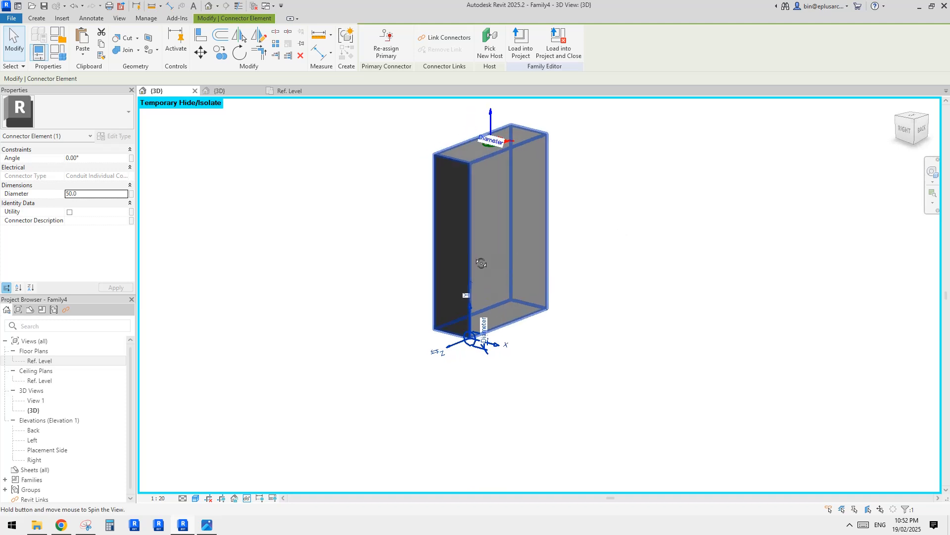
pyautogui.doubleClick(35, 460)
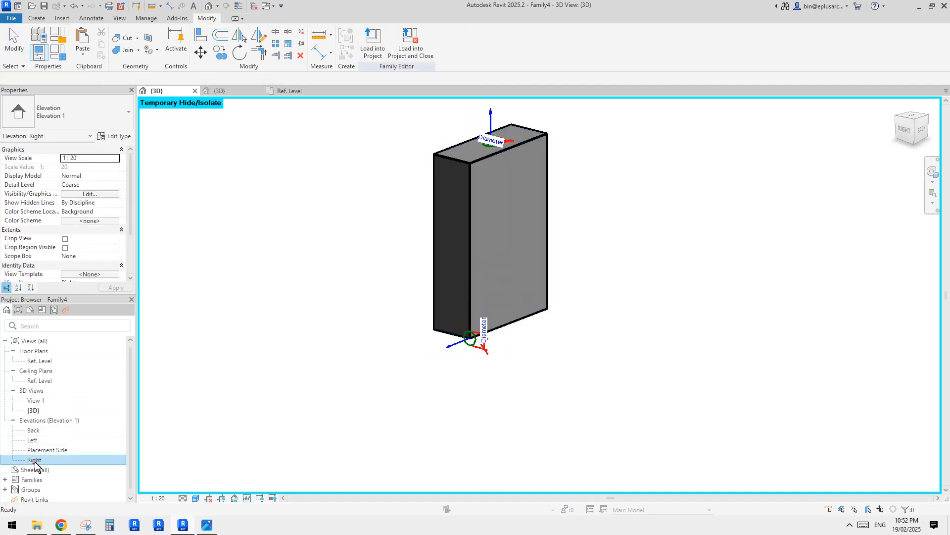
pyautogui.scroll(6, 542, 439)
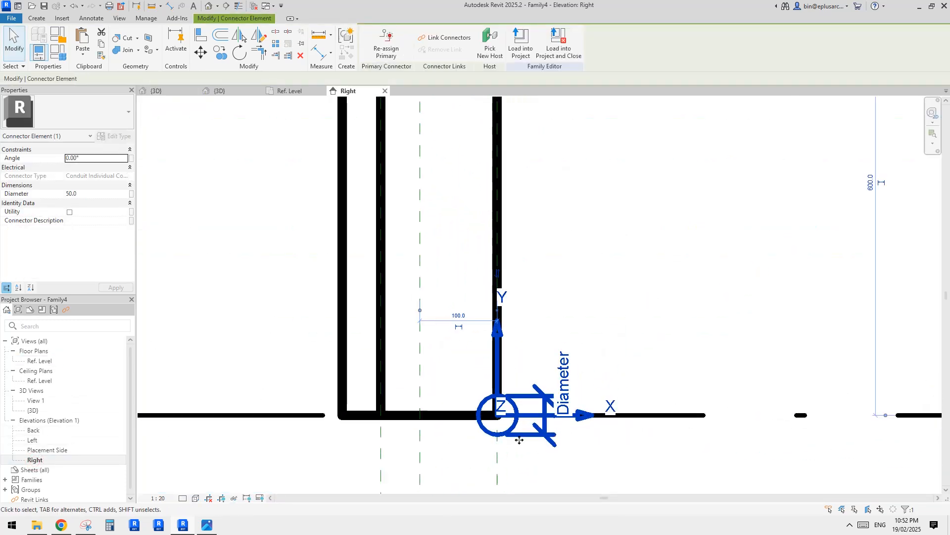
pyautogui.press('Escape')
pyautogui.click(508, 431)
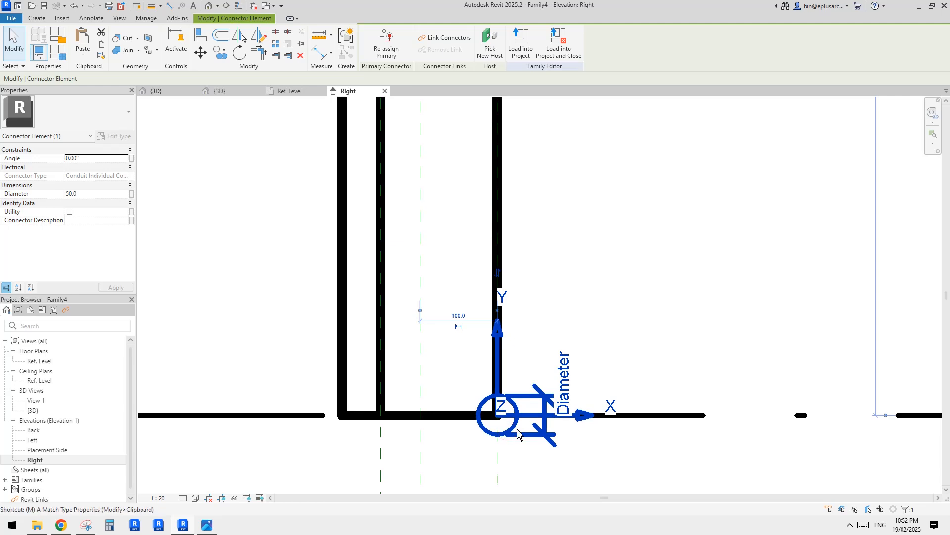
pyautogui.press('m')
pyautogui.press('v')
pyautogui.click(508, 415)
pyautogui.click(449, 296)
pyautogui.scroll(-4, 448, 296)
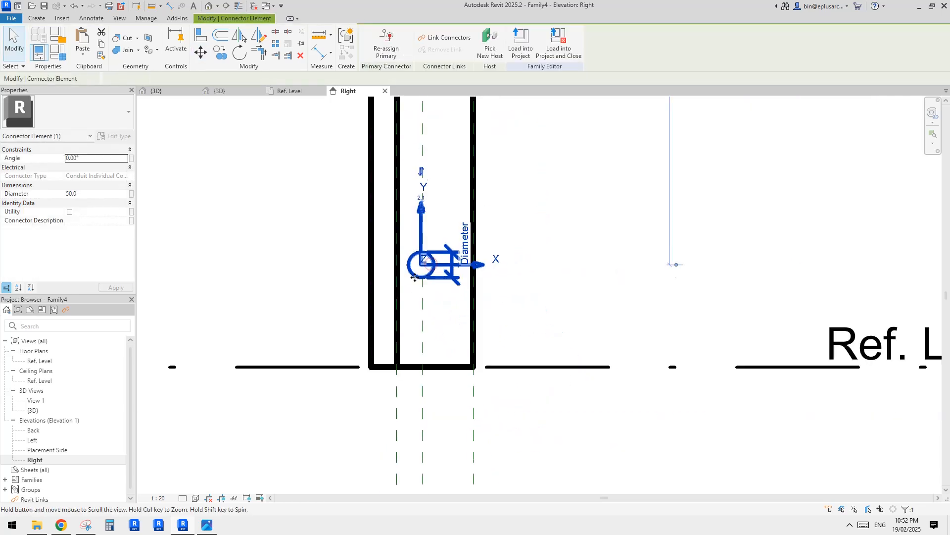
pyautogui.moveTo(468, 233); pyautogui.dragTo(466, 268, button='middle')
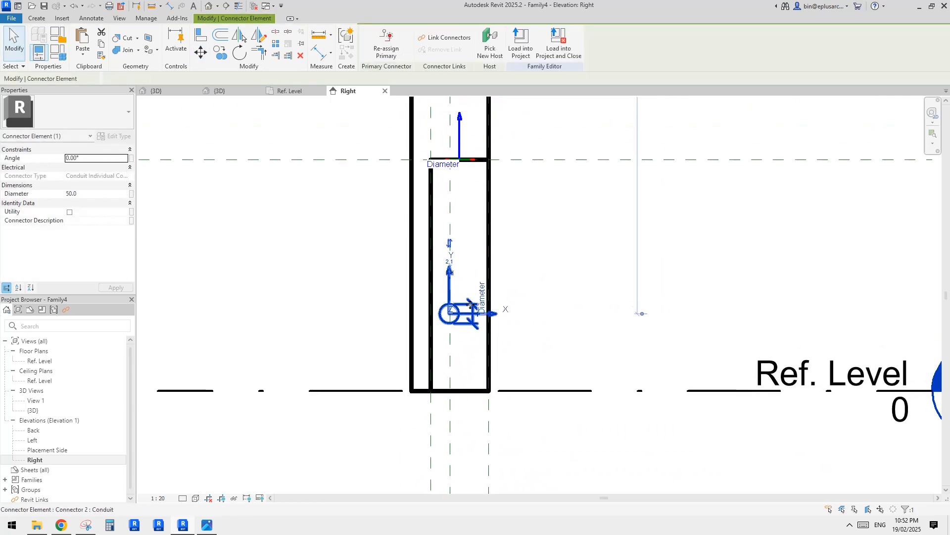
# Step: Move the side conduit connector higher on the face, to about 227 mm below the box's top reference plane
pyautogui.click(513, 260)
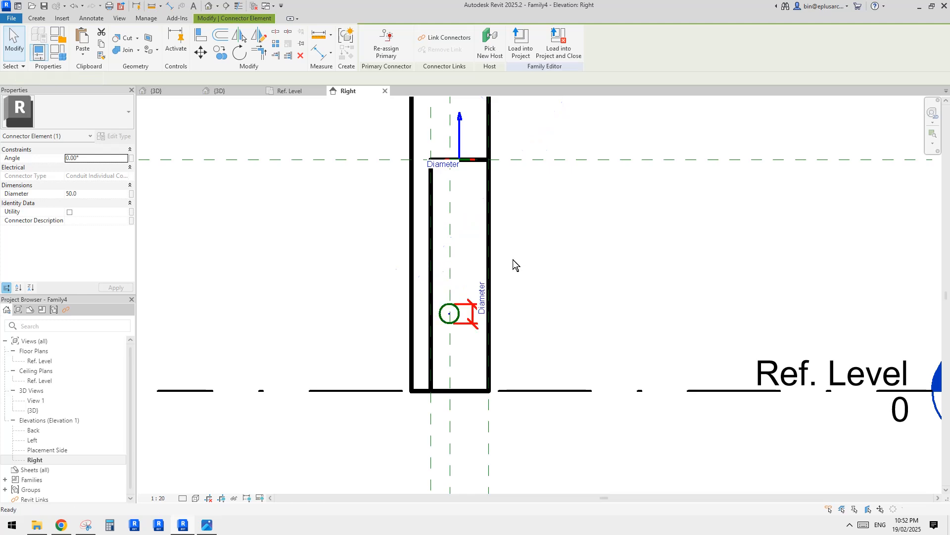
pyautogui.click(471, 303)
pyautogui.press('m')
pyautogui.press('v')
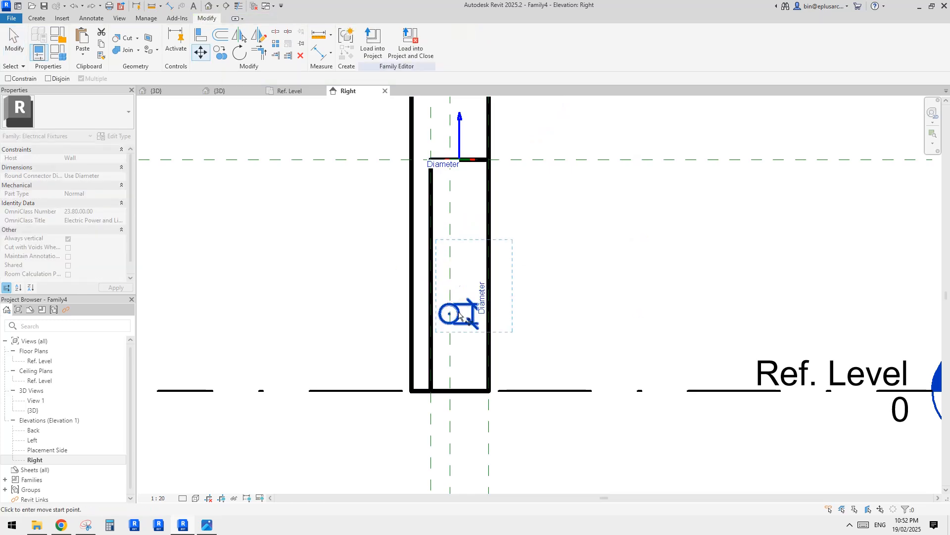
pyautogui.click(458, 311)
pyautogui.click(472, 245)
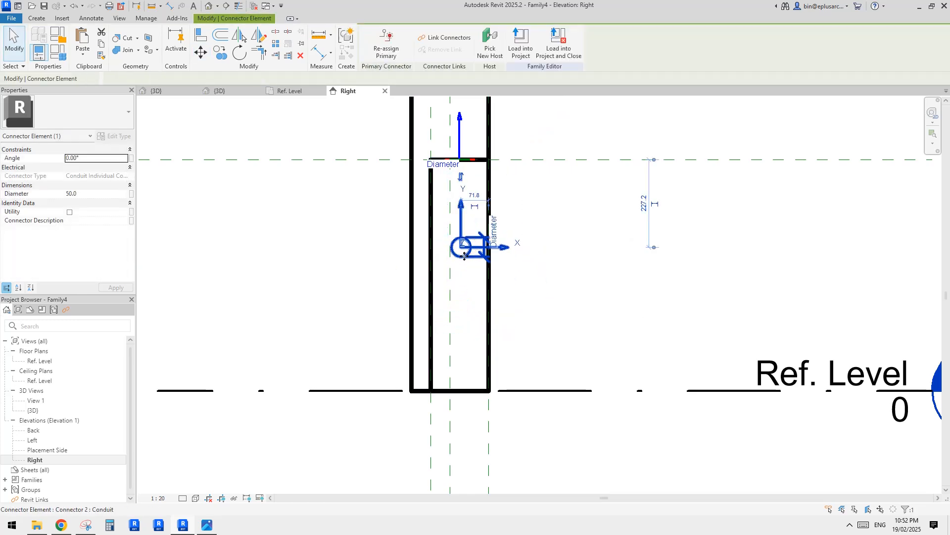
pyautogui.moveTo(474, 279); pyautogui.dragTo(473, 262, button='middle')
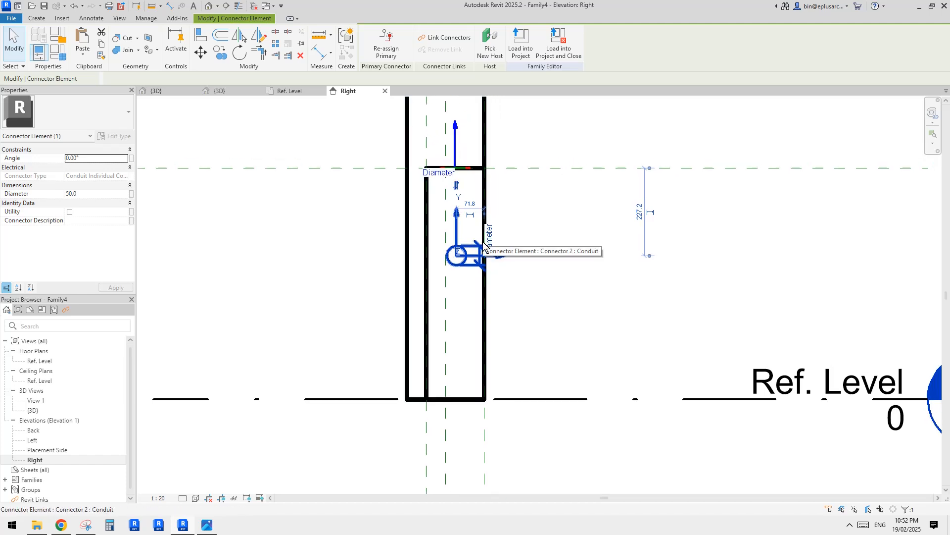
# Step: Make the temporary vertical dimension between the box's top reference plane and the side conduit connector permanent
pyautogui.moveTo(618, 230); pyautogui.dragTo(616, 232, button='middle')
pyautogui.click(649, 213)
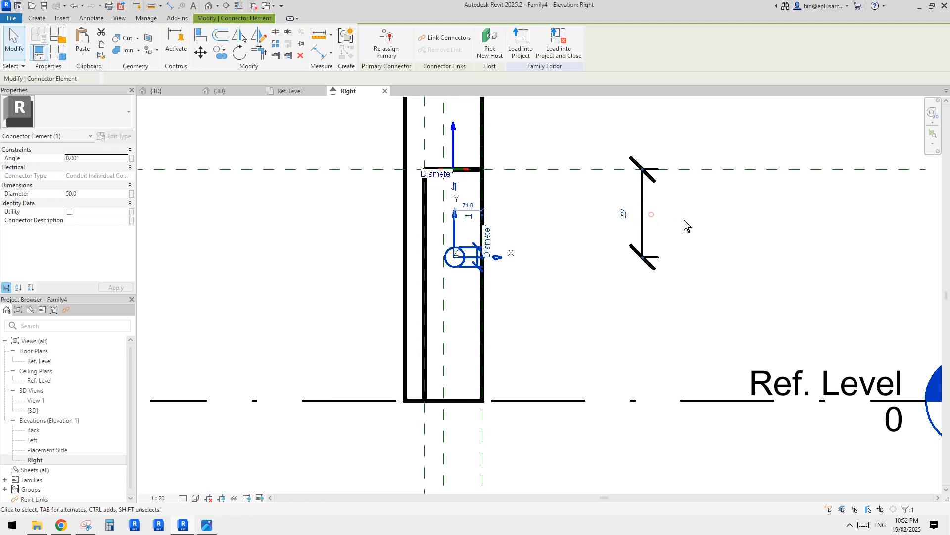
pyautogui.click(666, 235)
pyautogui.click(644, 209)
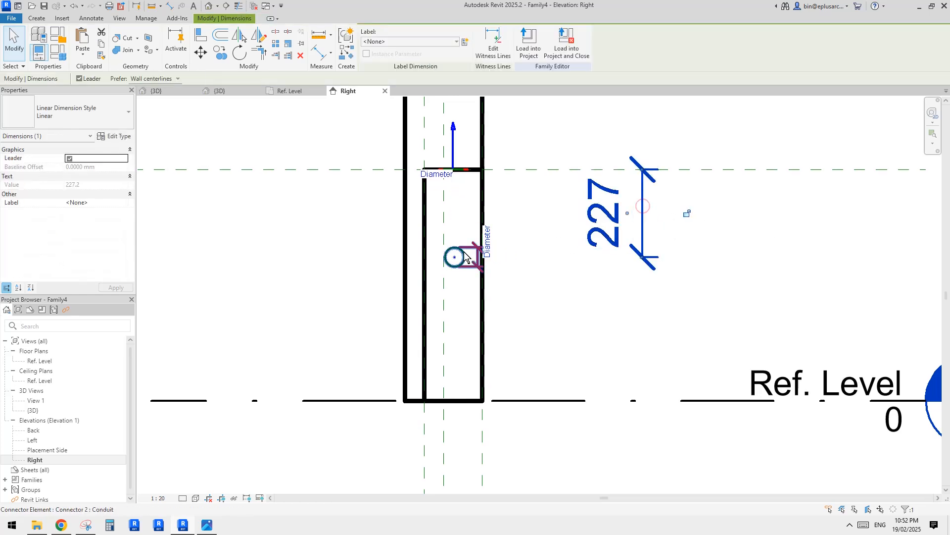
pyautogui.click(562, 210)
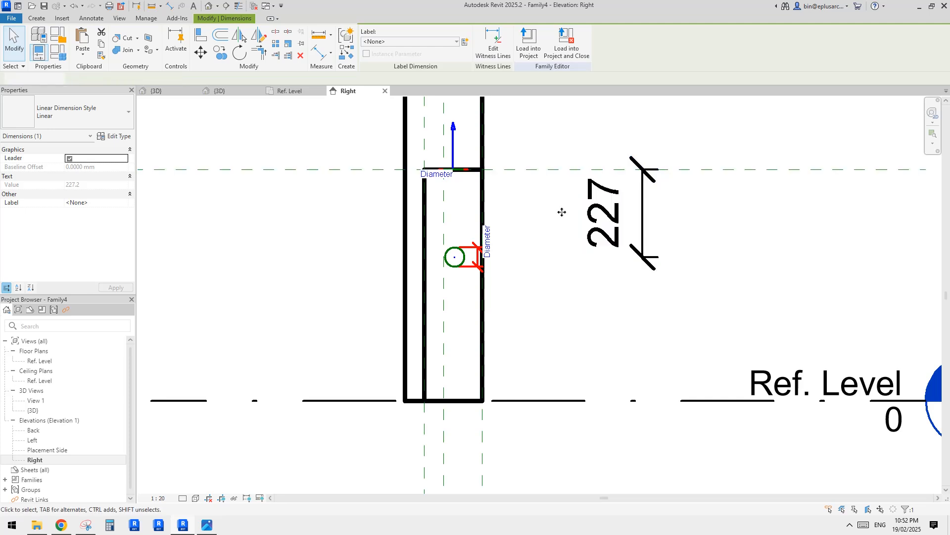
# Step: Set the side connector's distance from the box's top reference plane to 200 mm and lock that dimension
pyautogui.click(461, 257)
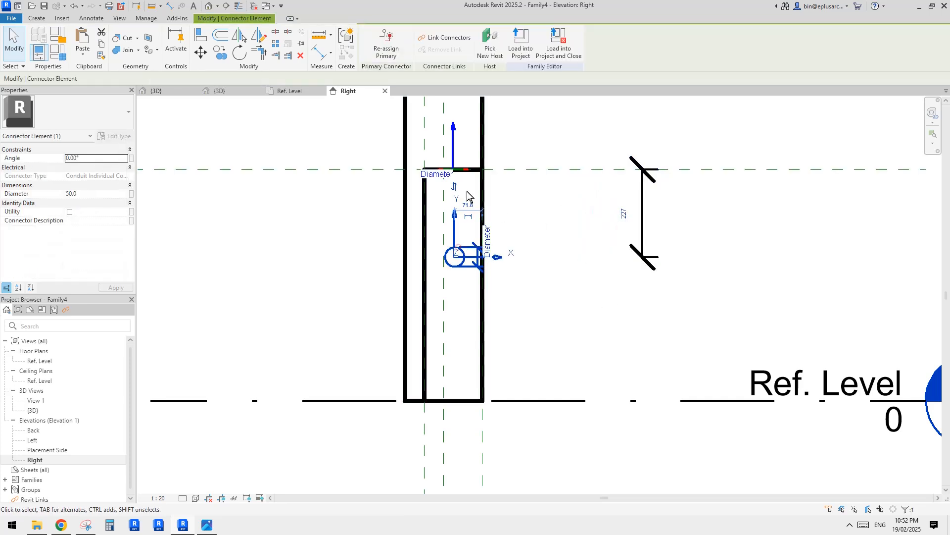
pyautogui.click(625, 213)
pyautogui.write('200')
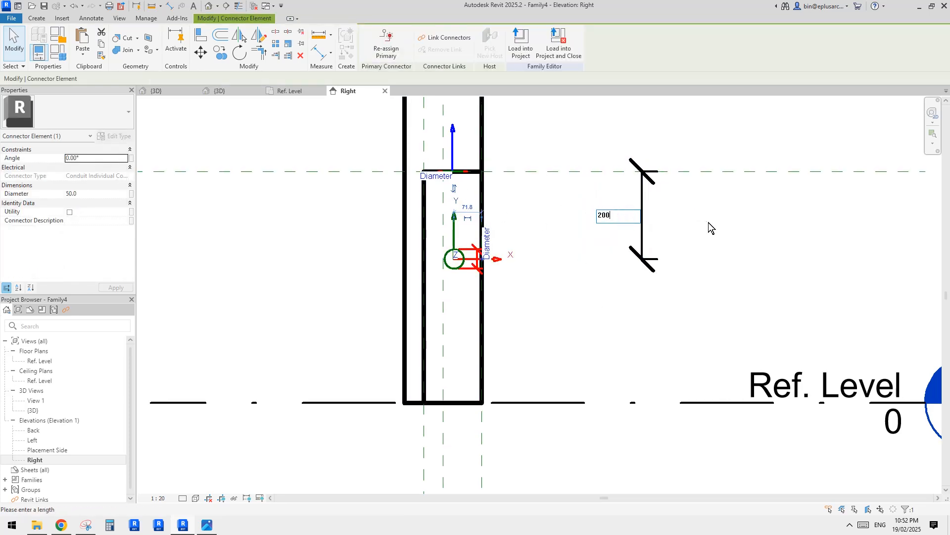
pyautogui.press('Return')
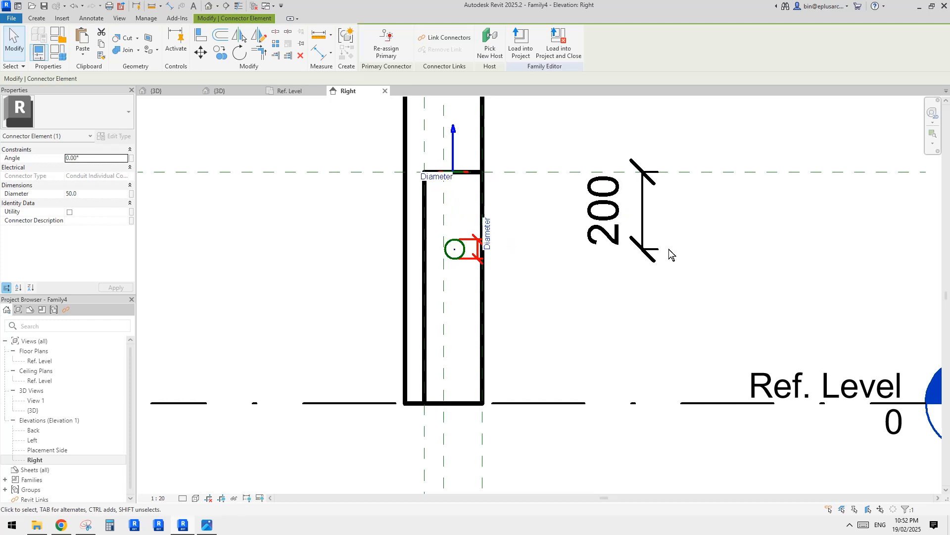
pyautogui.click(662, 251)
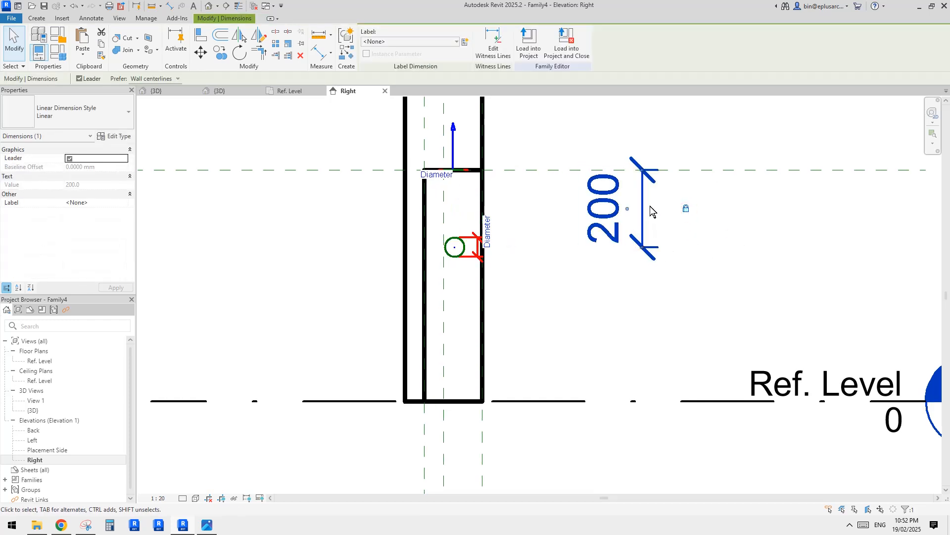
pyautogui.click(686, 208)
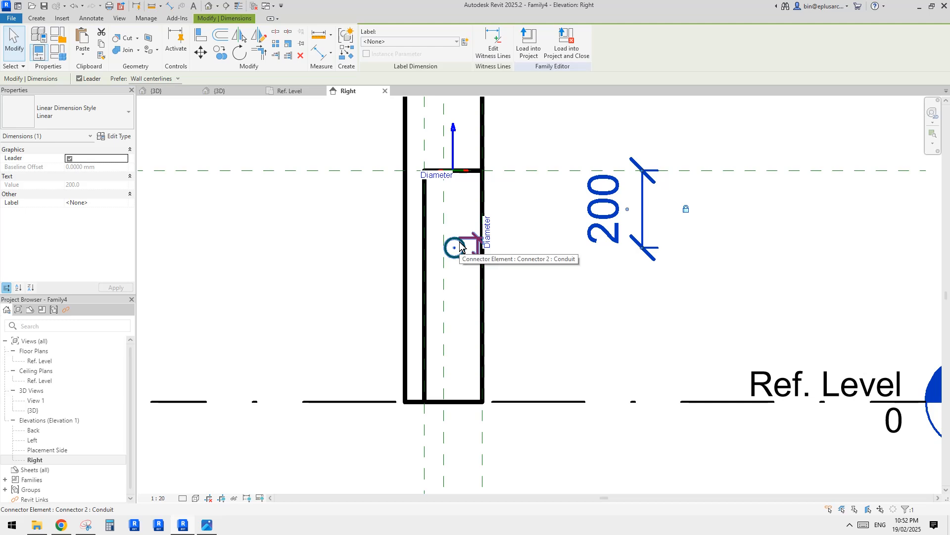
# Step: Dimension the side connector between the box's front and back reference planes and apply EQ to centre it across the depth
pyautogui.scroll(-1, 460, 246)
pyautogui.click(492, 239)
pyautogui.moveTo(485, 293); pyautogui.dragTo(482, 307, button='middle')
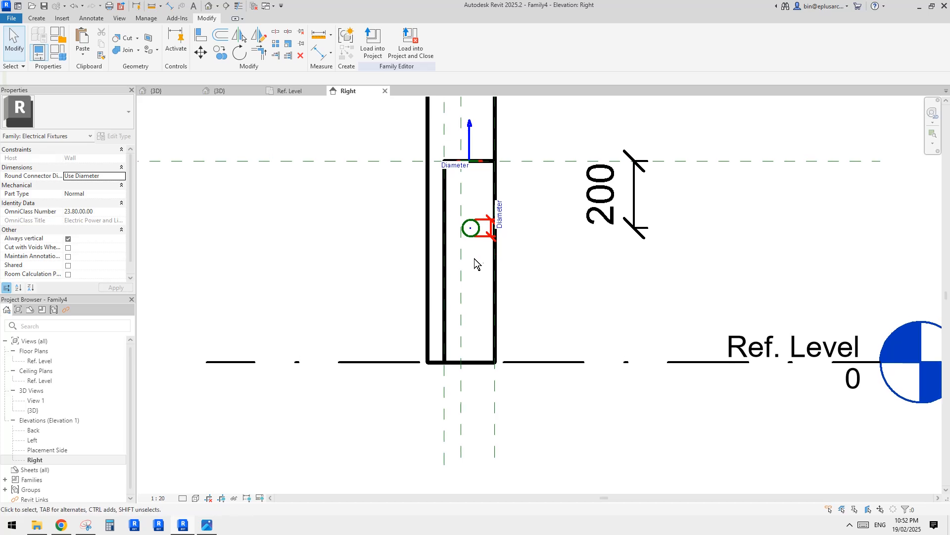
pyautogui.press('d')
pyautogui.press('i')
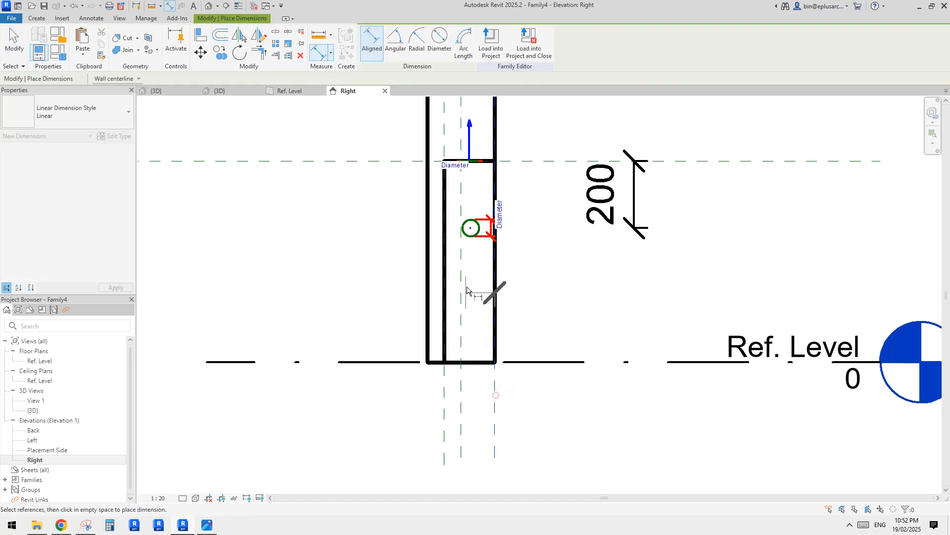
pyautogui.click(445, 390)
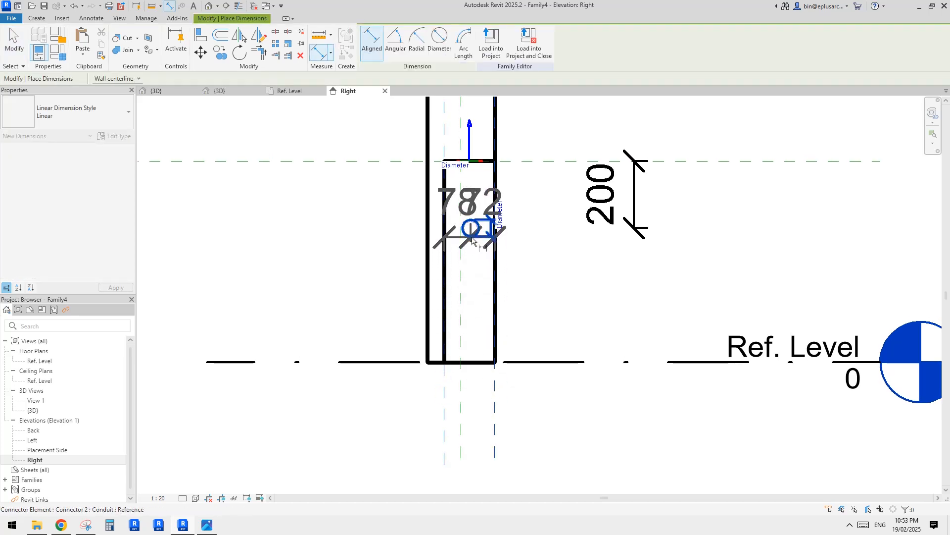
pyautogui.scroll(-2, 480, 307)
pyautogui.click(571, 373)
pyautogui.click(472, 310)
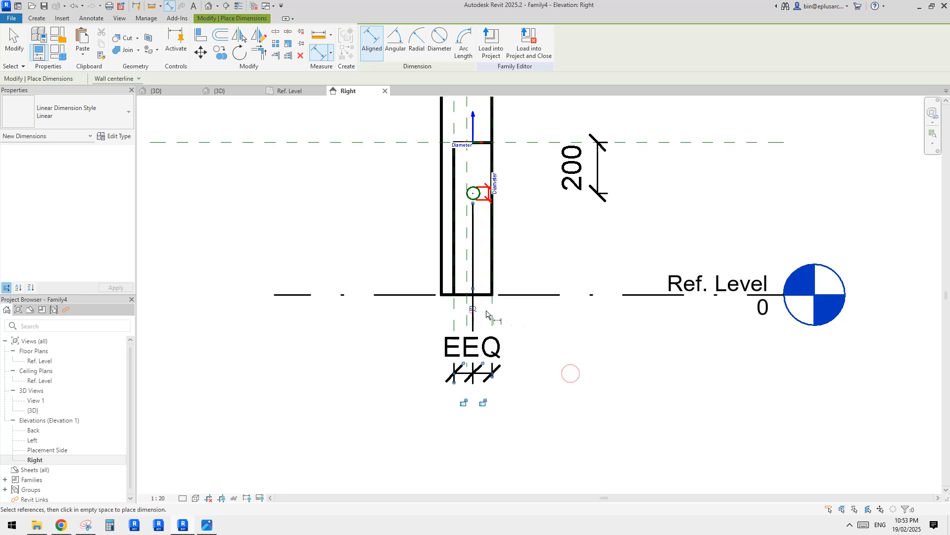
pyautogui.press('Escape')
pyautogui.press('Escape')
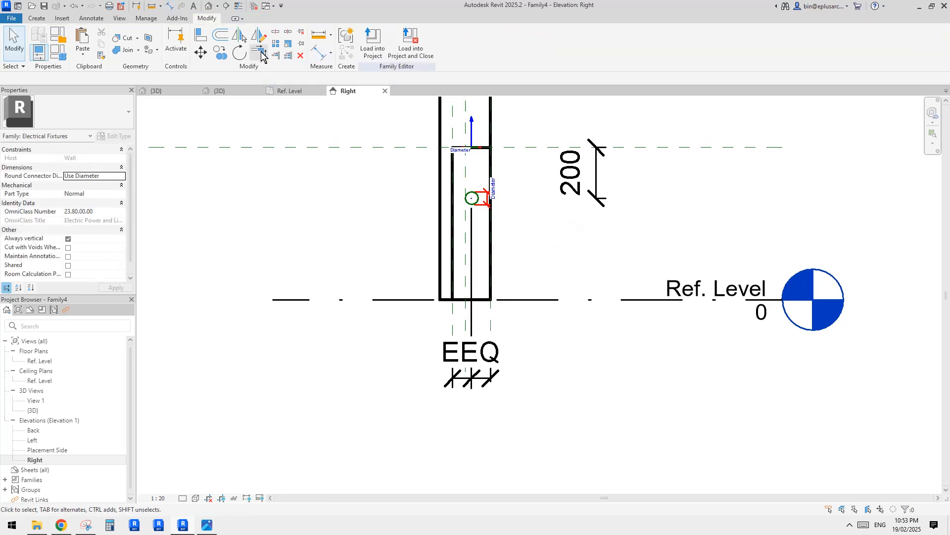
# Step: Return to the family's 3D view and inspect the conduit connector on the box's right side face
pyautogui.click(210, 7)
pyautogui.keyDown('shift'); pyautogui.moveTo(585, 186); pyautogui.dragTo(403, 243, button='middle'); pyautogui.keyUp('shift')
pyautogui.keyDown('shift'); pyautogui.moveTo(650, 262); pyautogui.dragTo(541, 285, button='middle'); pyautogui.keyUp('shift')
pyautogui.scroll(2, 462, 219)
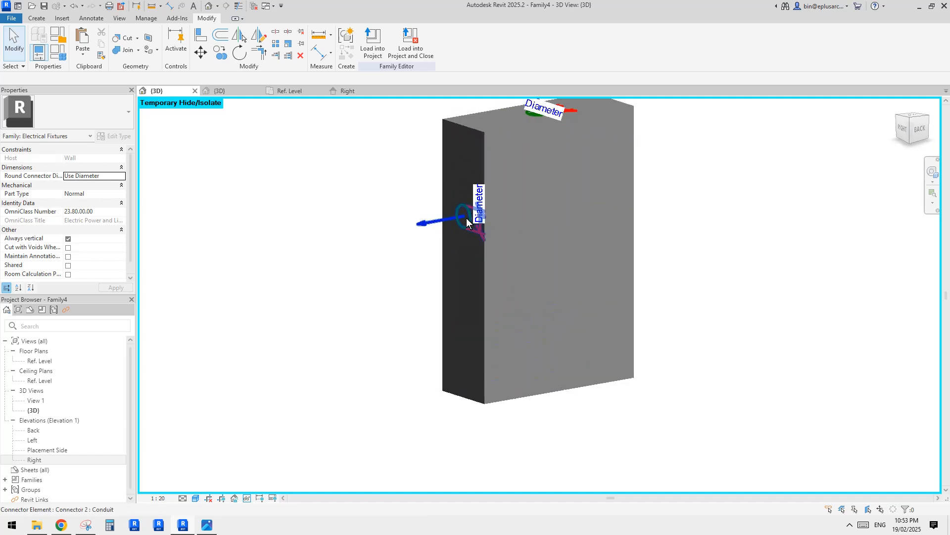
pyautogui.click(464, 218)
pyautogui.press('Escape')
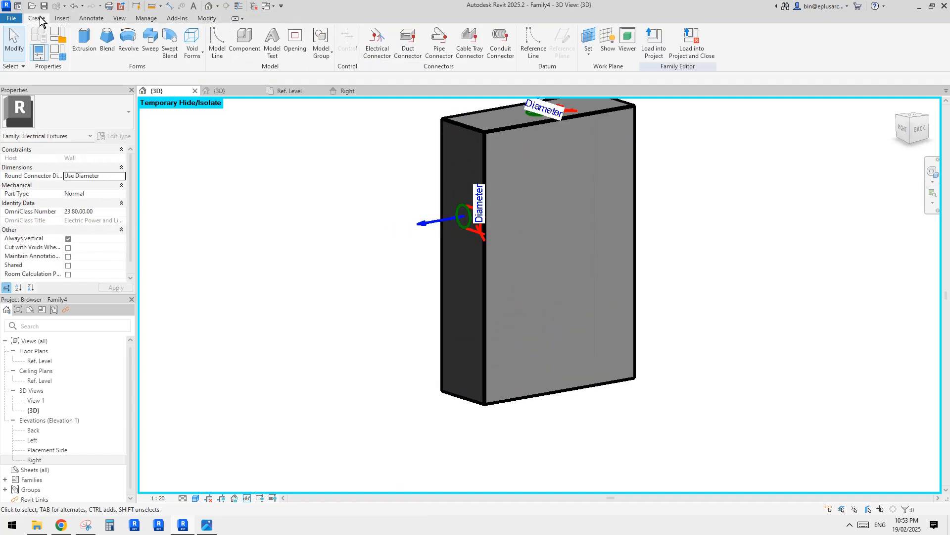
# Step: Check the conduit connector placement options and inspect the conduit connector on the box's right side face
pyautogui.click(499, 42)
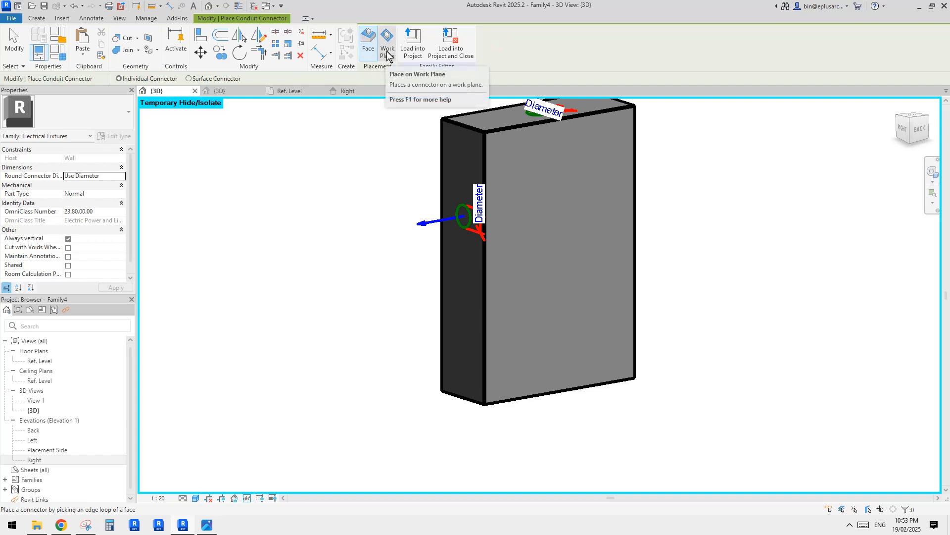
pyautogui.press('Escape')
pyautogui.keyDown('shift'); pyautogui.moveTo(394, 117); pyautogui.dragTo(510, 292, button='middle'); pyautogui.keyUp('shift')
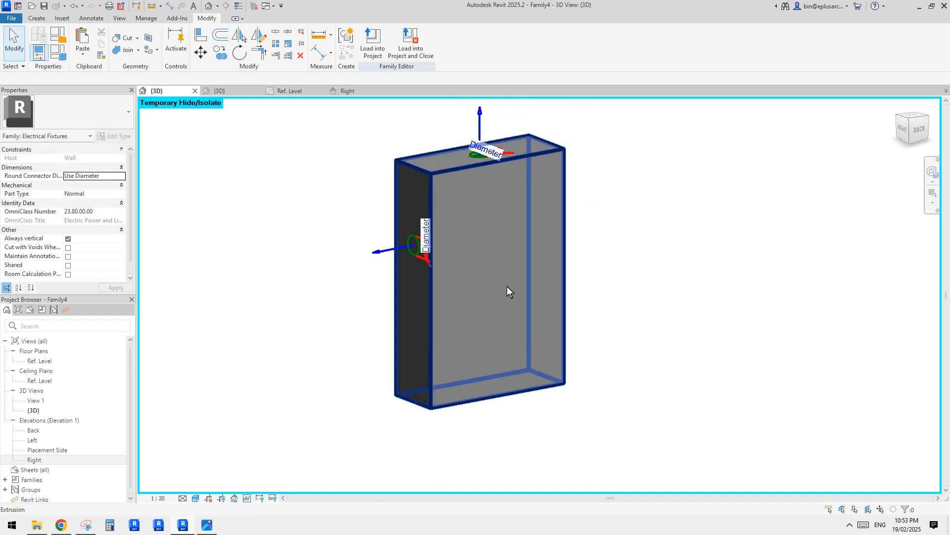
pyautogui.scroll(3, 420, 257)
pyautogui.scroll(-3, 417, 226)
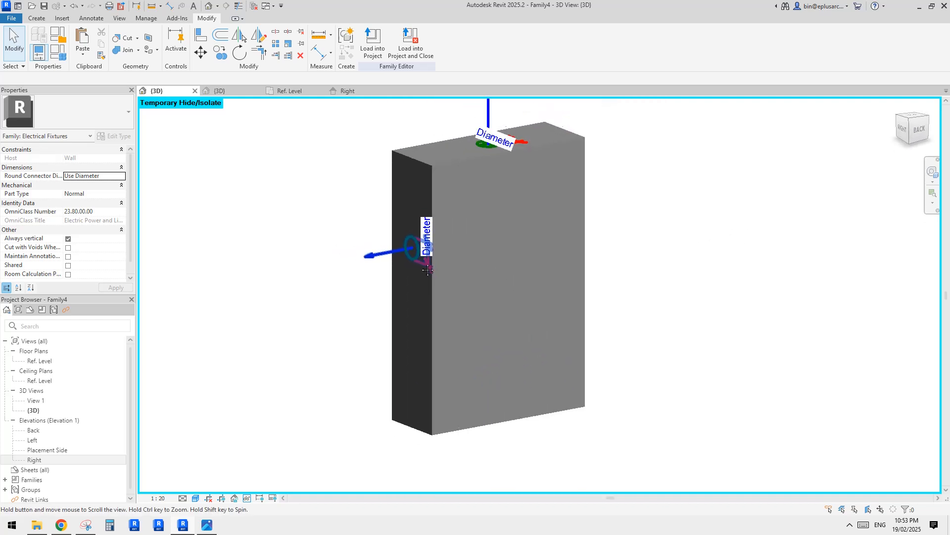
pyautogui.click(401, 245)
pyautogui.moveTo(400, 245)
pyautogui.keyDown('shift'); pyautogui.mouseDown(button='middle')
pyautogui.moveTo(402, 260)
pyautogui.moveTo(425, 261)
pyautogui.moveTo(415, 253)
pyautogui.mouseUp(button='middle'); pyautogui.keyUp('shift')
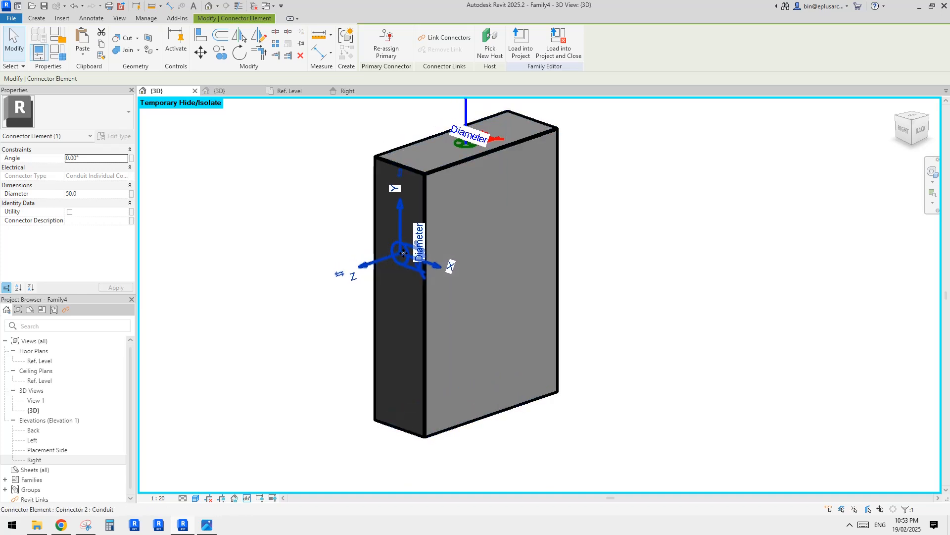
# Step: Load the family into the project, overwrite the existing version, and select the nearer fixture in the wall
pyautogui.click(520, 43)
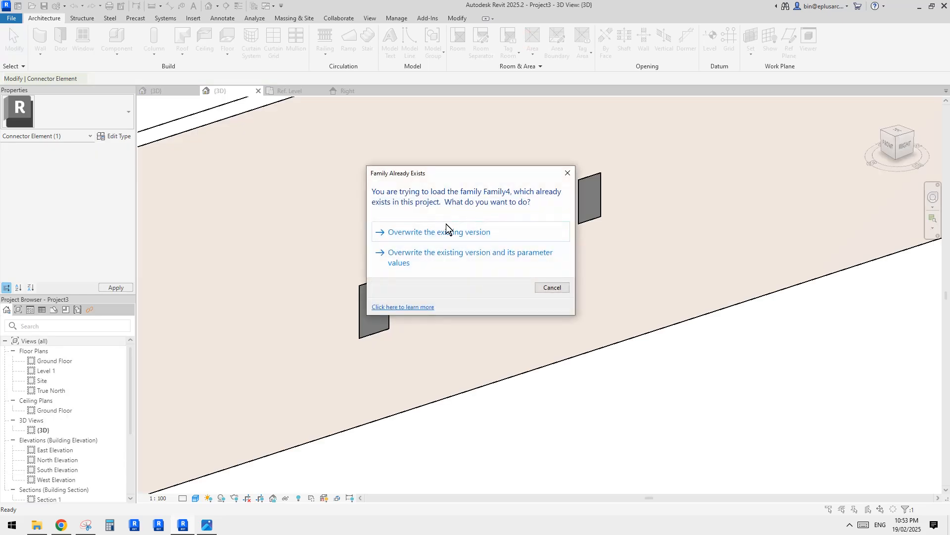
pyautogui.click(446, 229)
pyautogui.click(379, 303)
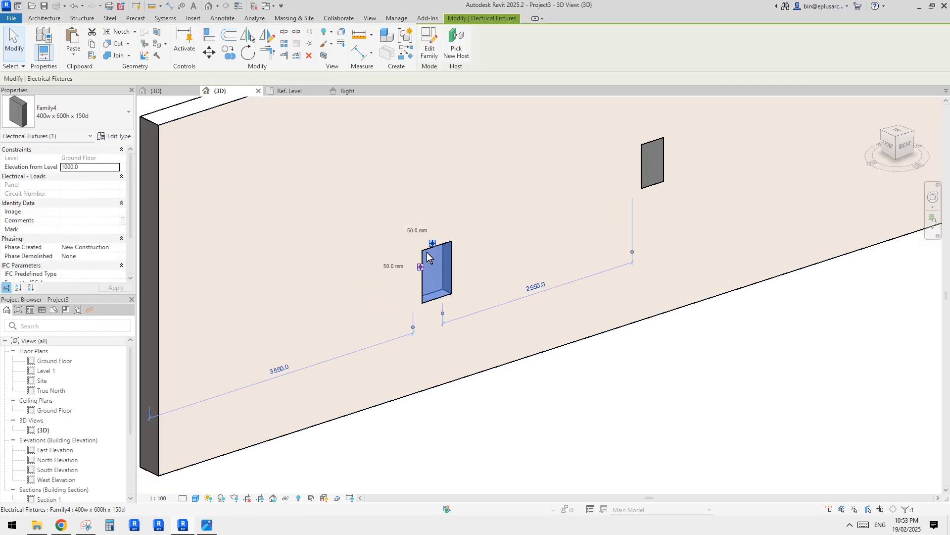
# Step: Temporarily hide the wall in the project's 3D view so both recessed fixtures are exposed
pyautogui.click(354, 248)
pyautogui.press('h')
pyautogui.press('h')
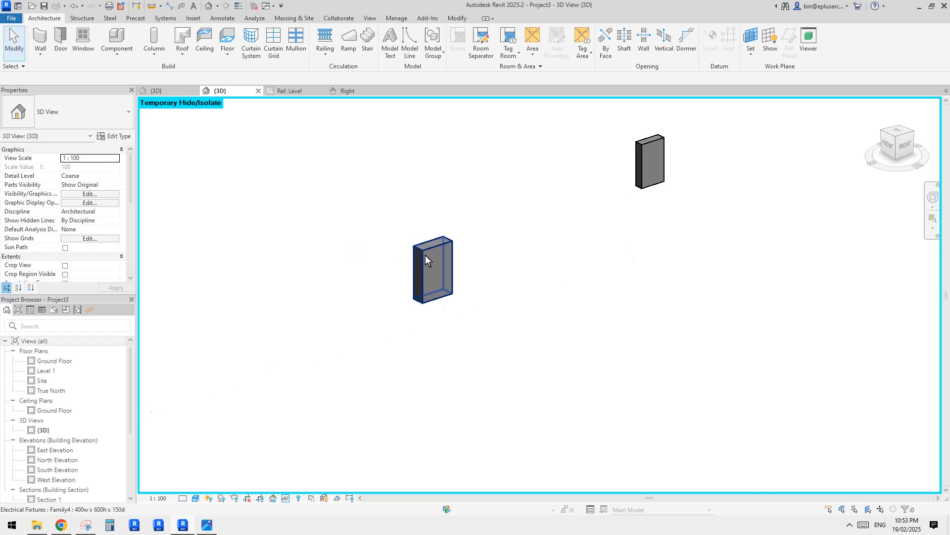
pyautogui.click(425, 255)
pyautogui.click(535, 389)
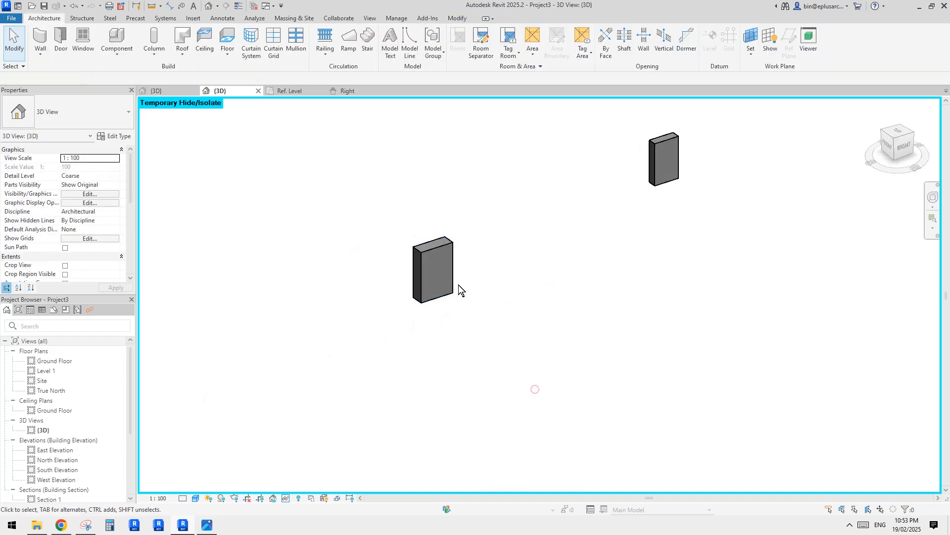
# Step: Try to draw a conduit without fittings from the nearer fixture's top connector towards the other fixture
pyautogui.click(438, 271)
pyautogui.scroll(3, 444, 249)
pyautogui.scroll(-2, 435, 246)
pyautogui.moveTo(436, 253); pyautogui.dragTo(432, 330, button='middle')
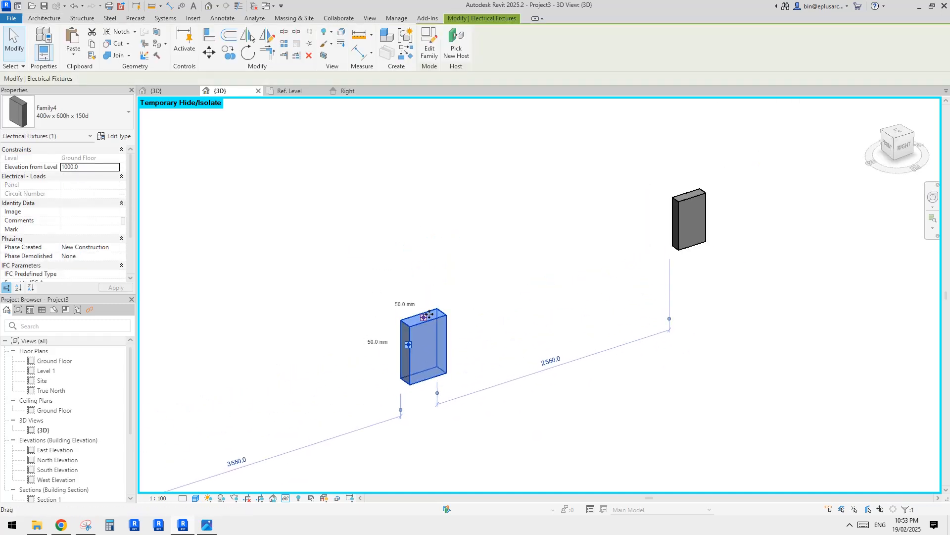
pyautogui.rightClick(426, 320)
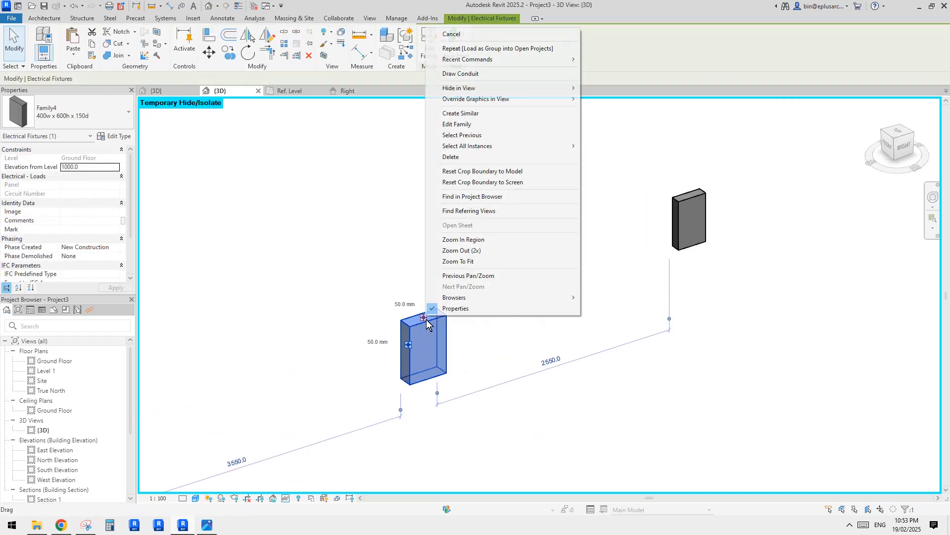
pyautogui.click(477, 73)
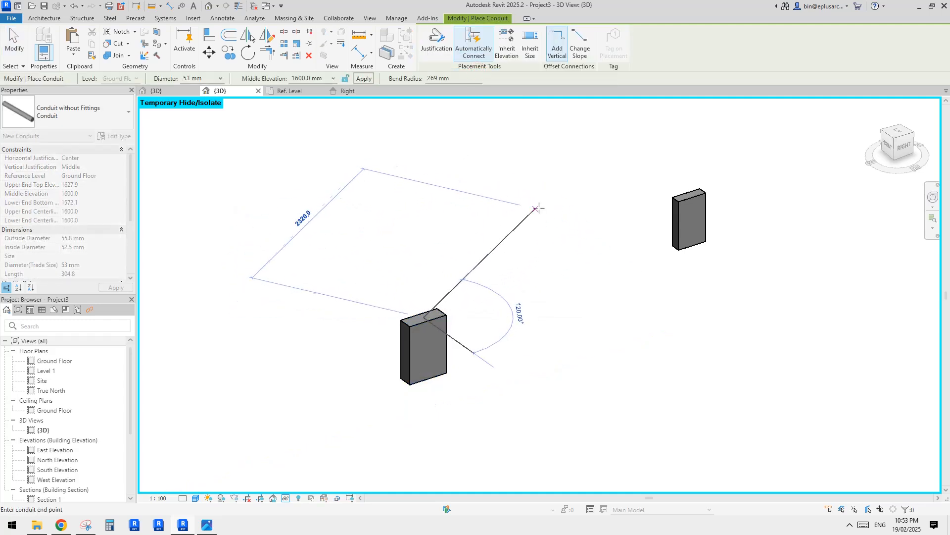
pyautogui.click(607, 220)
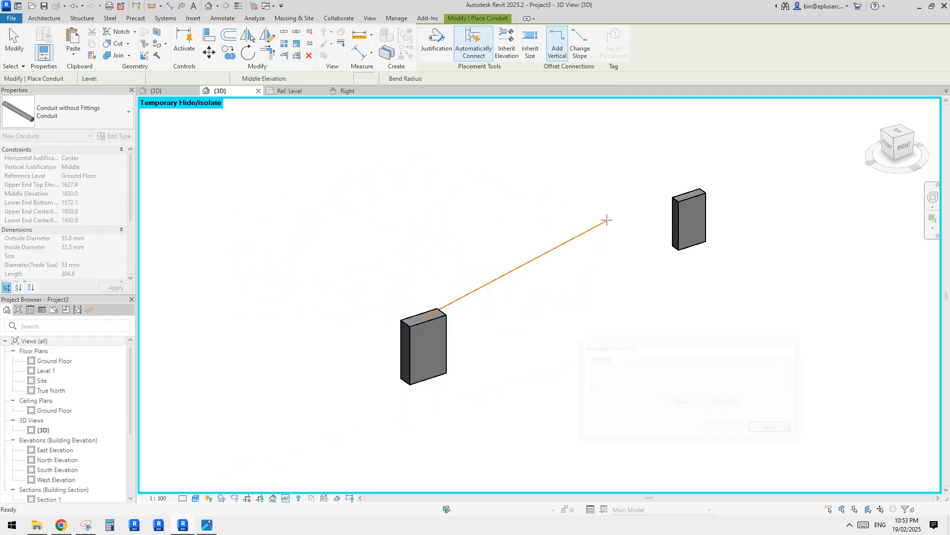
pyautogui.click(770, 425)
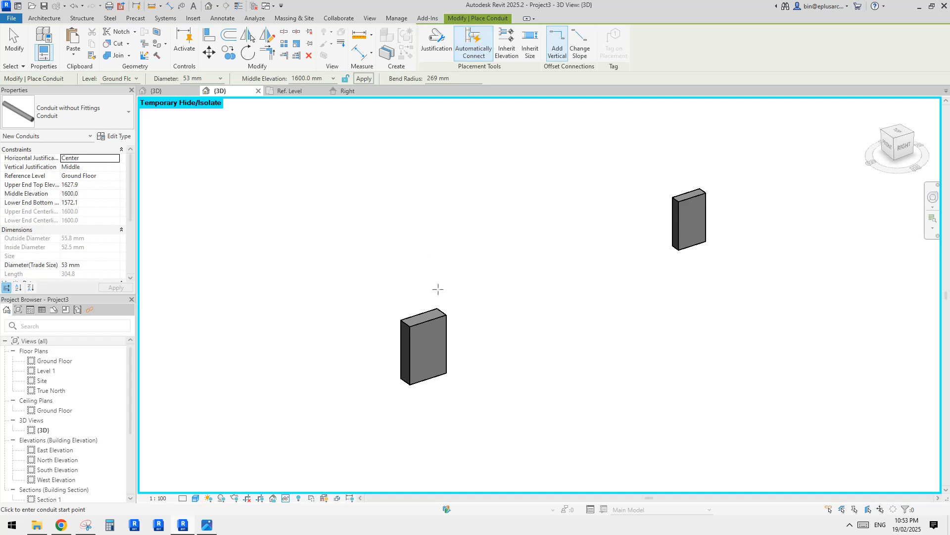
pyautogui.press('Escape')
# Step: Select the nearer fixture and review the project's Conduit Settings in the Electrical Settings
pyautogui.click(425, 321)
pyautogui.rightClick(425, 319)
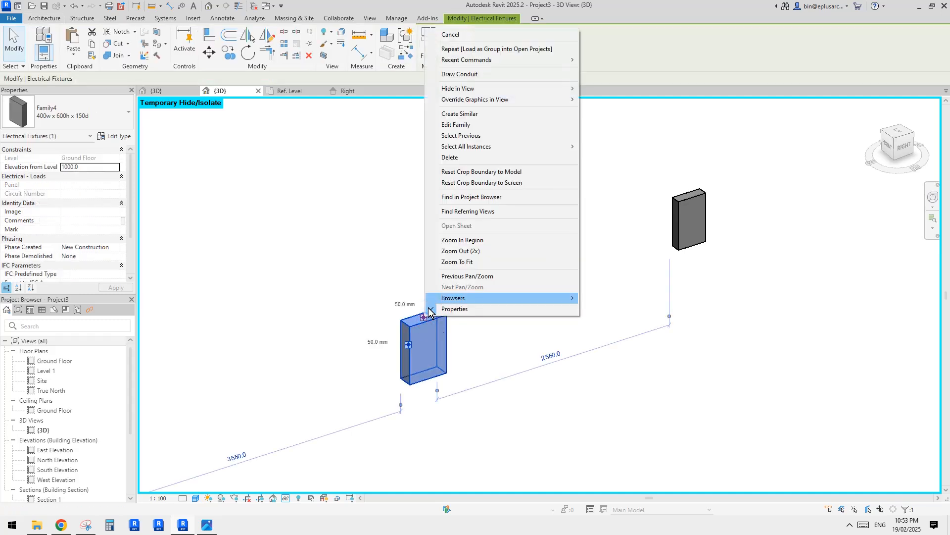
pyautogui.press('Escape')
pyautogui.click(168, 19)
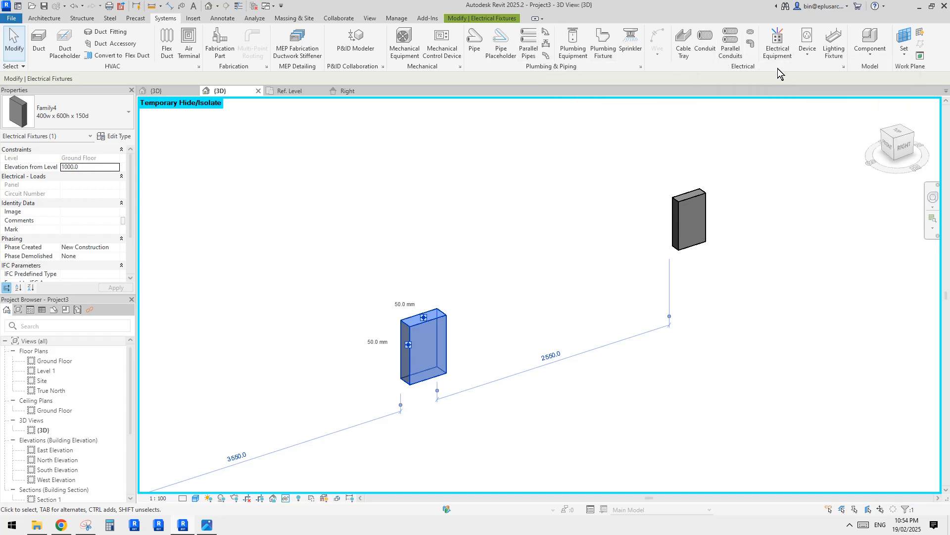
pyautogui.click(844, 66)
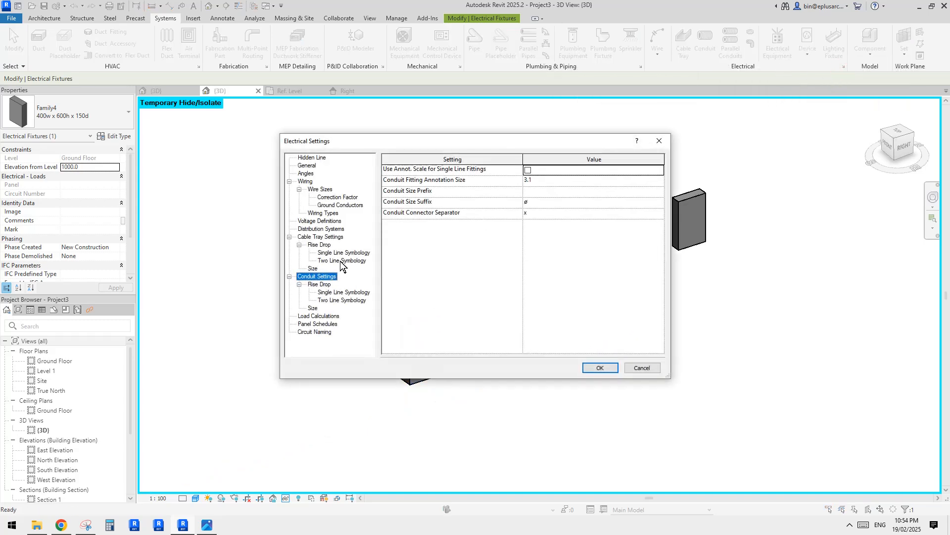
pyautogui.click(643, 368)
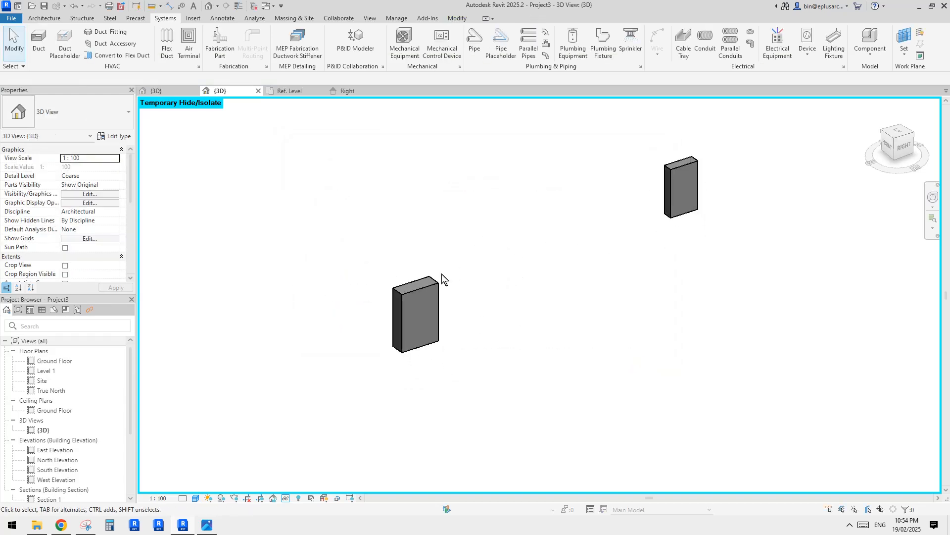
# Step: Check the commands available for the nearer fixture's top connector and for both fixtures selected together
pyautogui.click(418, 287)
pyautogui.rightClick(414, 281)
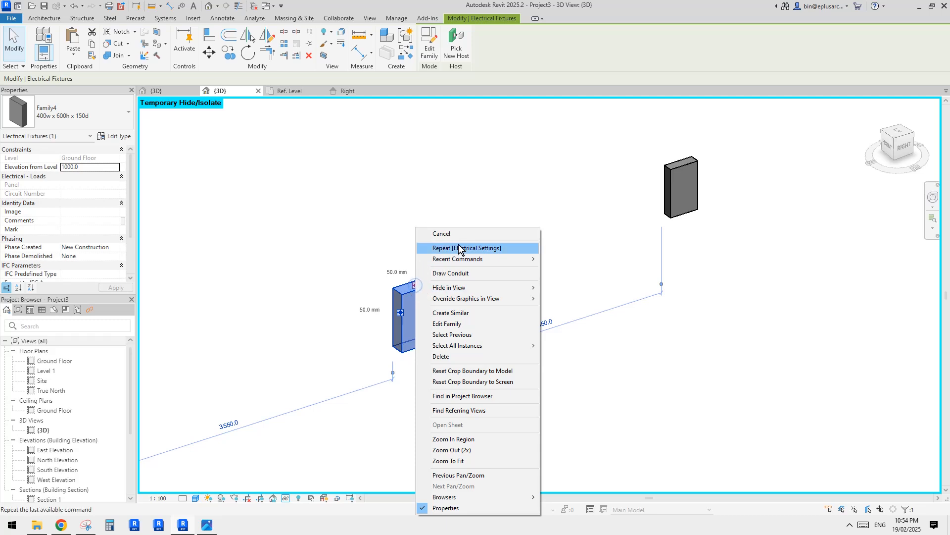
pyautogui.click(407, 263)
pyautogui.scroll(-1, 430, 261)
pyautogui.click(646, 203)
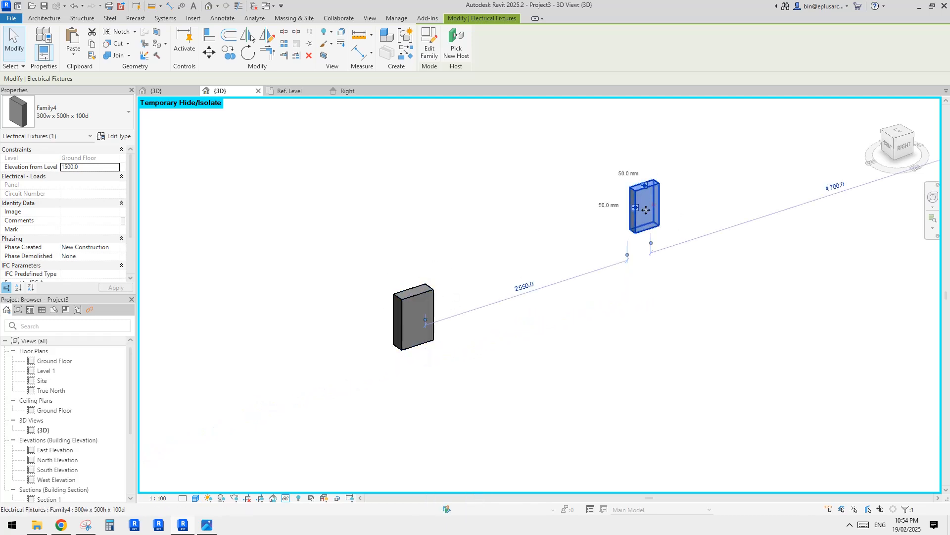
pyautogui.keyDown('ctrl'); pyautogui.click(408, 309); pyautogui.keyUp('ctrl')
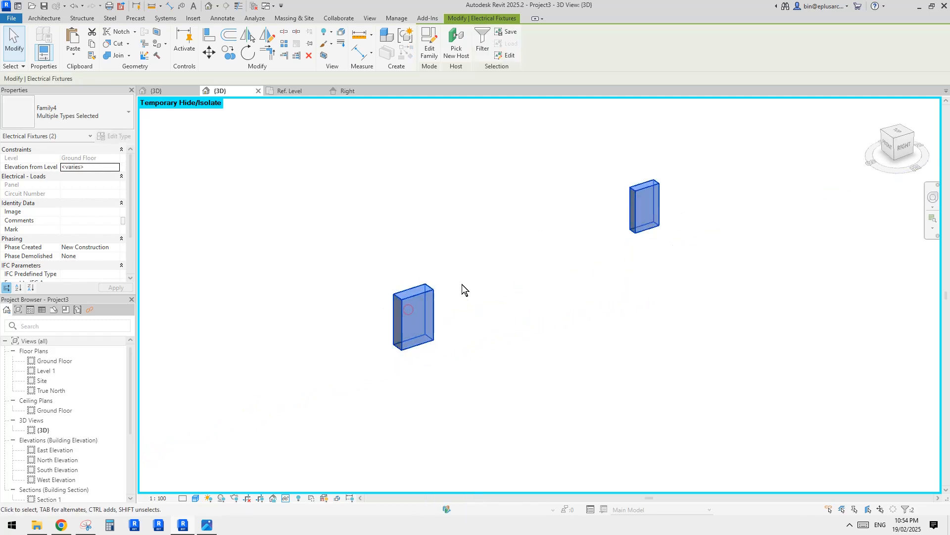
pyautogui.rightClick(639, 199)
pyautogui.click(491, 180)
pyautogui.press('Escape')
pyautogui.scroll(2, 441, 327)
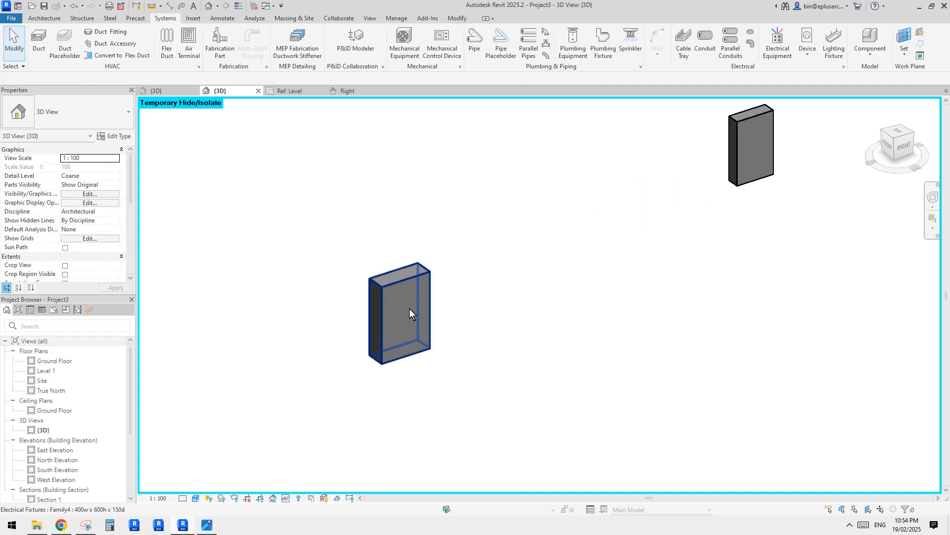
# Step: Inspect the top and side conduit connectors on the nearer fixture in the project
pyautogui.click(409, 308)
pyautogui.scroll(2, 432, 310)
pyautogui.moveTo(420, 306)
pyautogui.keyDown('shift'); pyautogui.mouseDown(button='middle')
pyautogui.moveTo(432, 310)
pyautogui.moveTo(429, 299)
pyautogui.mouseUp(button='middle'); pyautogui.keyUp('shift')
pyautogui.press('Escape')
pyautogui.click(414, 301)
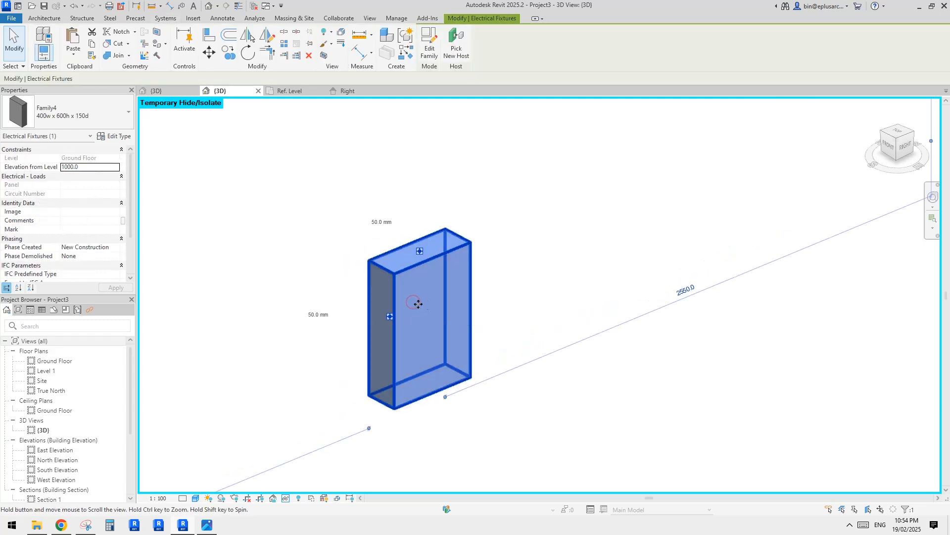
pyautogui.scroll(1, 414, 302)
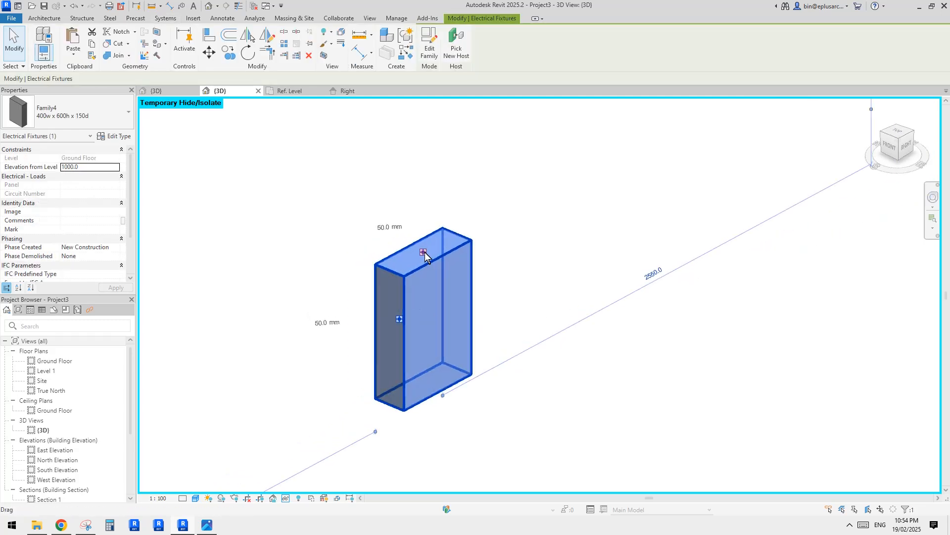
pyautogui.scroll(-1, 413, 317)
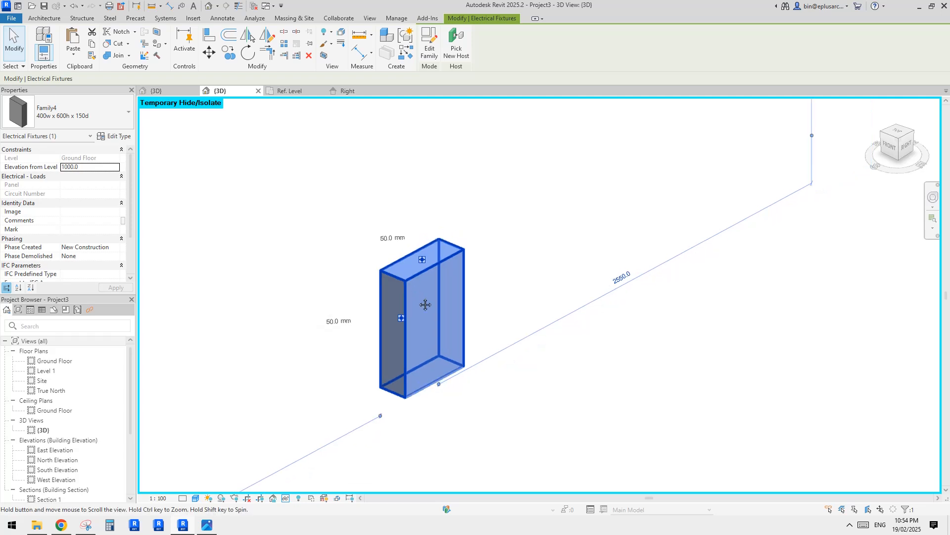
pyautogui.click(482, 316)
pyautogui.click(410, 289)
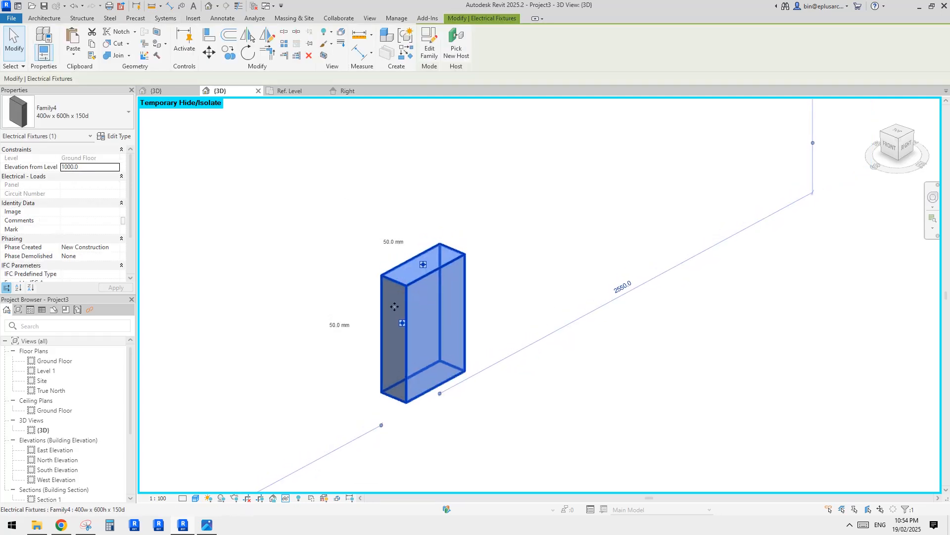
pyautogui.click(364, 213)
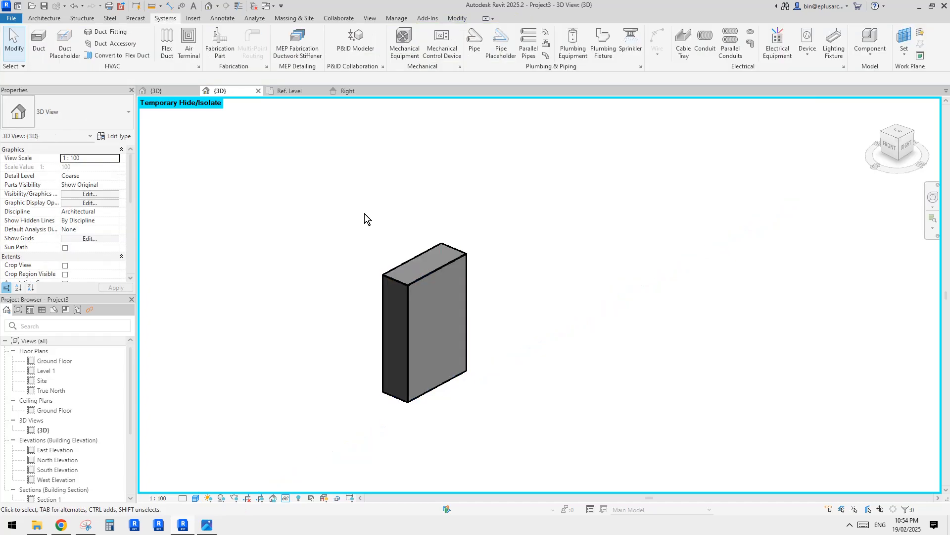
# Step: Return to the family's 3D view and bring the box's back and left side faces into view
pyautogui.click(343, 90)
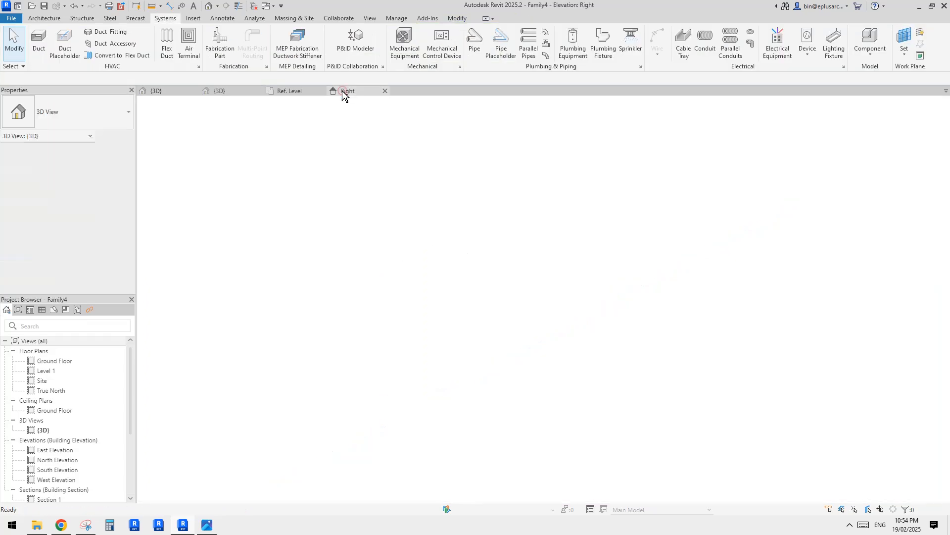
pyautogui.click(286, 90)
pyautogui.click(181, 91)
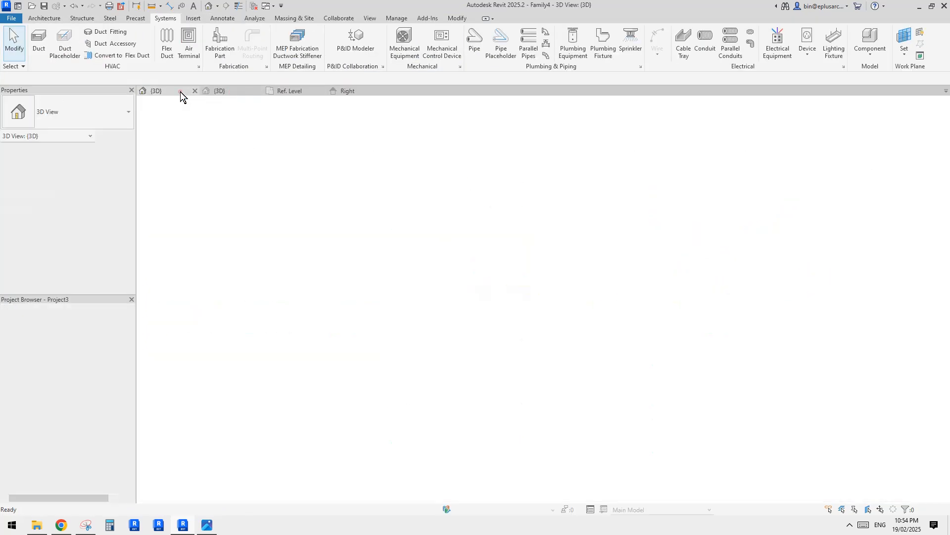
pyautogui.scroll(-2, 440, 215)
pyautogui.keyDown('shift'); pyautogui.moveTo(439, 215); pyautogui.dragTo(331, 239, button='middle'); pyautogui.keyUp('shift')
pyautogui.scroll(3, 515, 281)
pyautogui.keyDown('shift'); pyautogui.moveTo(515, 281); pyautogui.dragTo(465, 271, button='middle'); pyautogui.keyUp('shift')
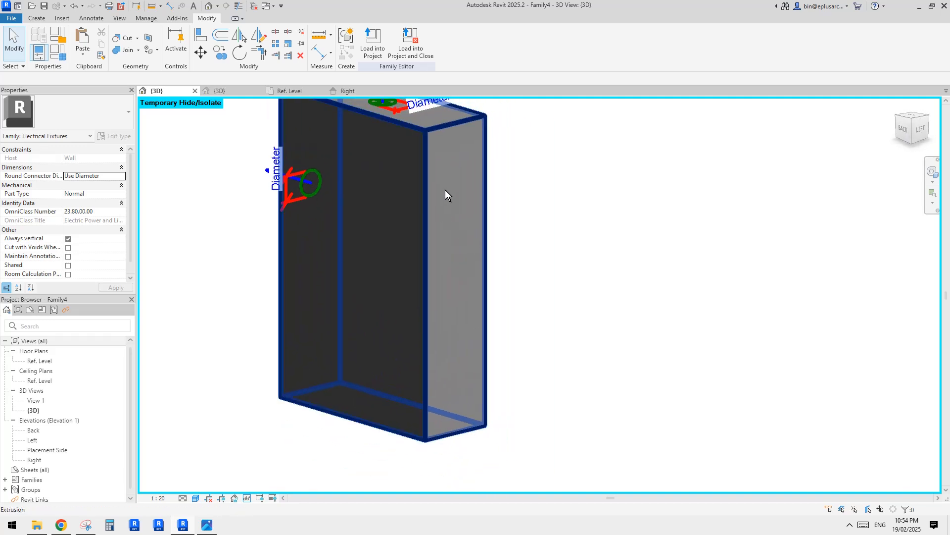
pyautogui.scroll(-2, 430, 204)
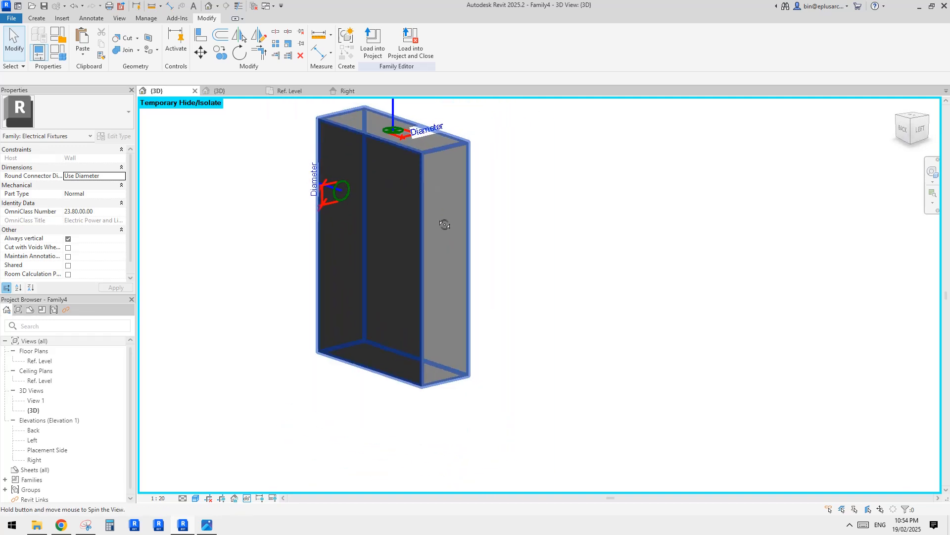
# Step: Start an extrusion with the box's left side face as work plane and sketch a small circle on its upper half
pyautogui.click(35, 18)
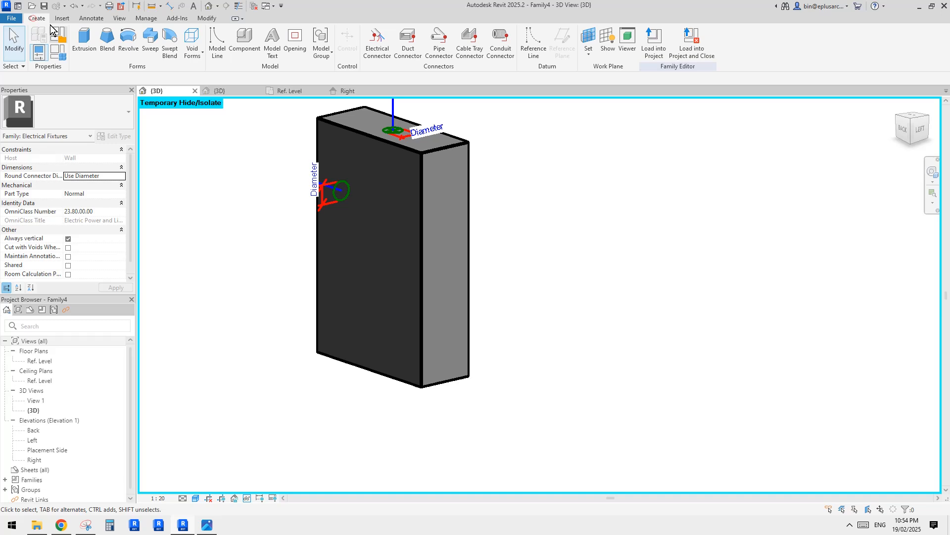
pyautogui.click(85, 44)
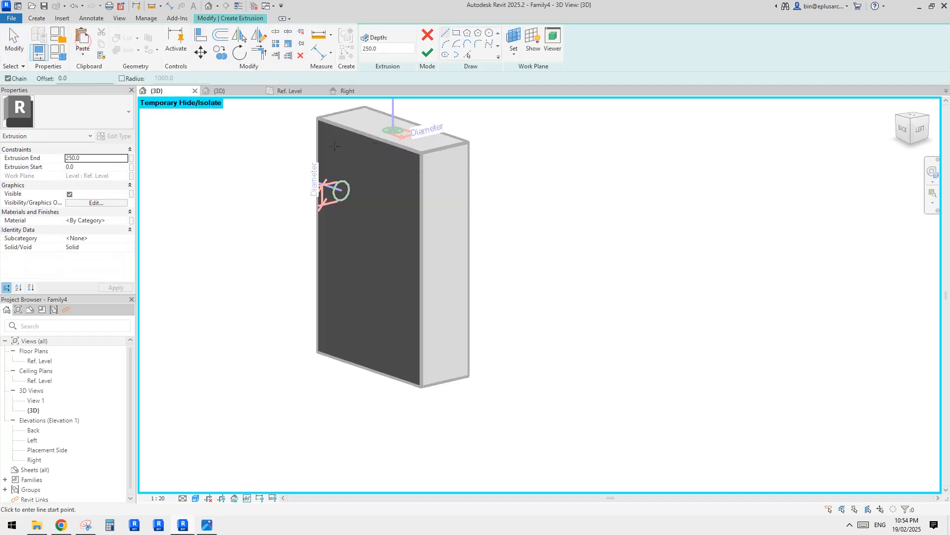
pyautogui.click(513, 39)
pyautogui.click(268, 295)
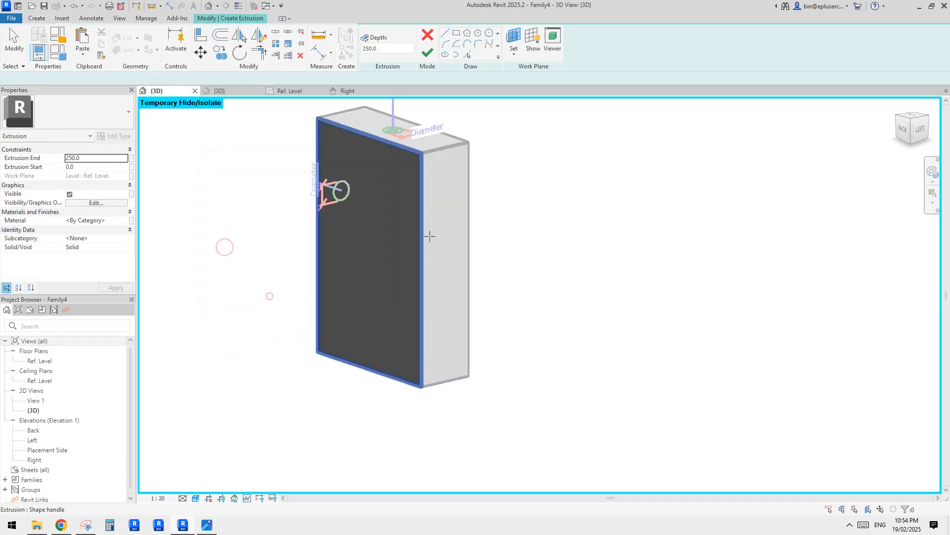
pyautogui.click(444, 212)
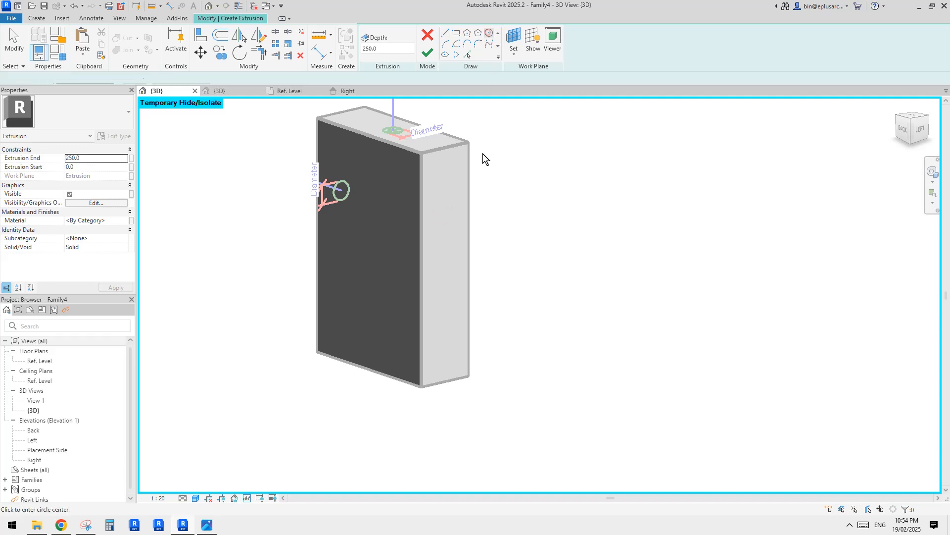
pyautogui.click(445, 206)
pyautogui.click(454, 199)
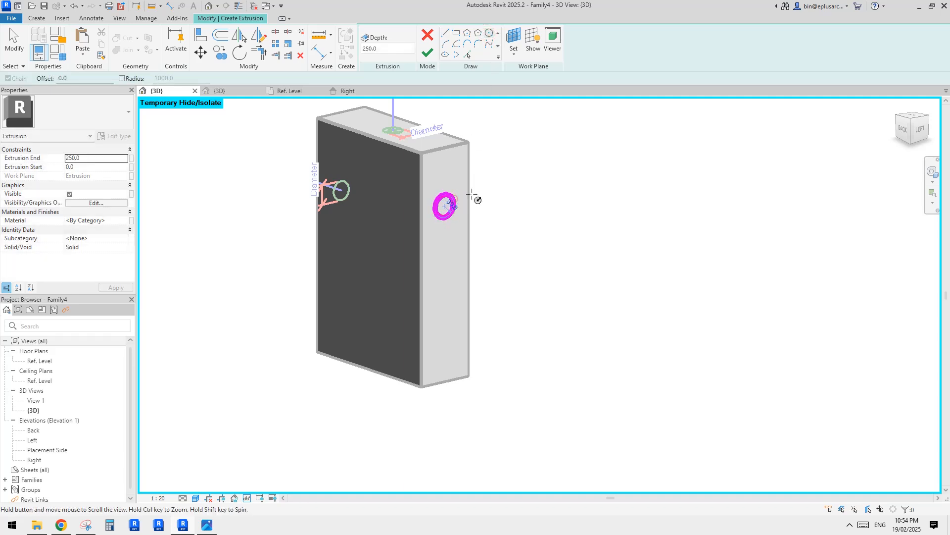
# Step: Give the sketched circle on the box's left side face a 30 mm radius and place a diameter dimension on it
pyautogui.scroll(2, 471, 182)
pyautogui.click(436, 217)
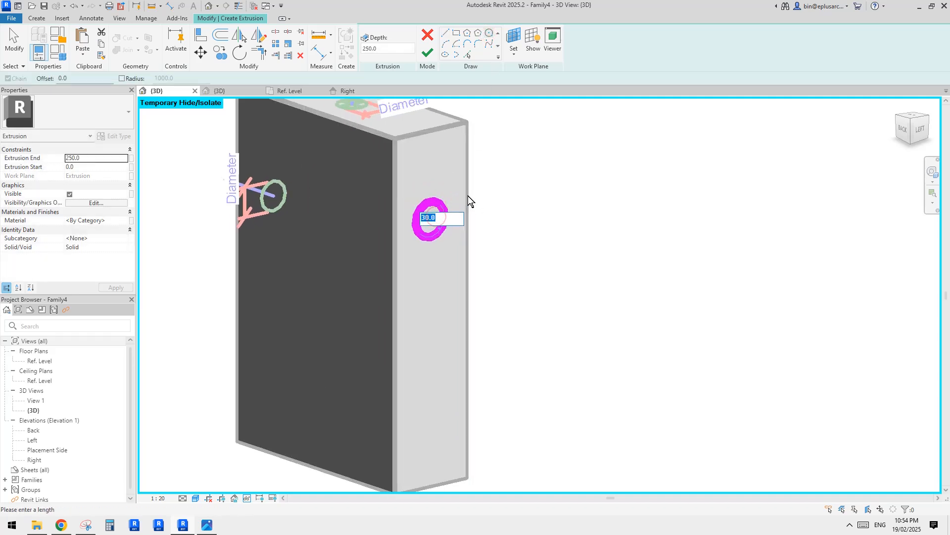
pyautogui.press('Return')
pyautogui.press('d')
pyautogui.press('i')
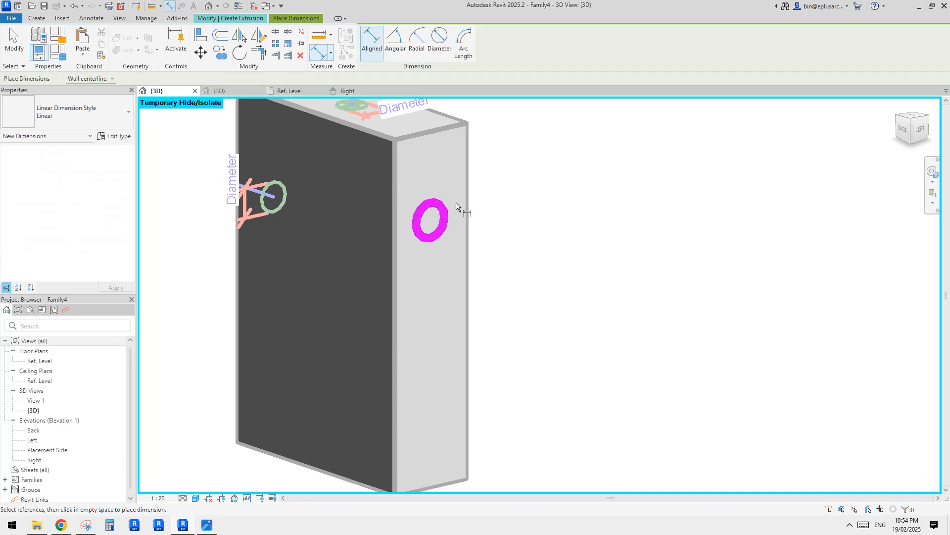
pyautogui.click(441, 48)
pyautogui.click(441, 206)
pyautogui.click(475, 202)
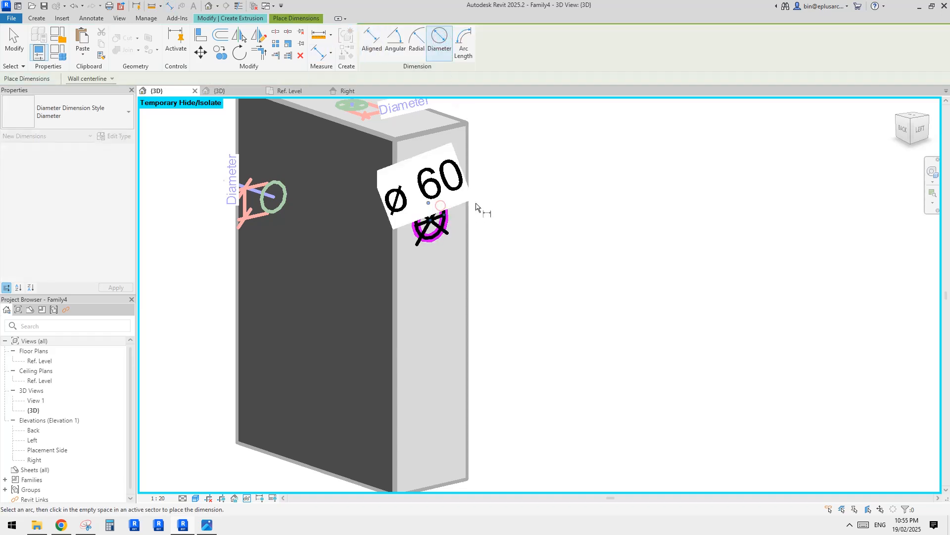
pyautogui.press('Escape')
pyautogui.press('Escape')
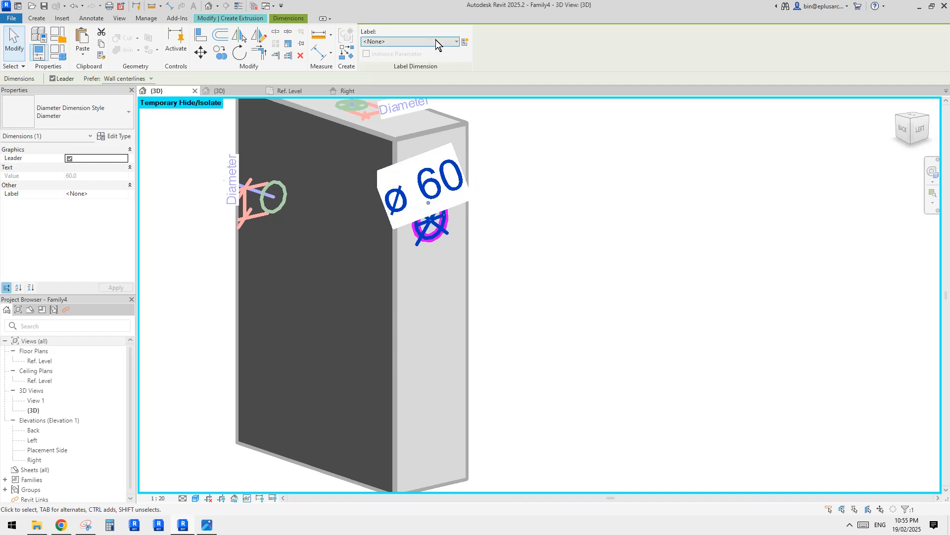
# Step: Label the circle's diameter dimension with a new family type parameter named dia
pyautogui.click(437, 39)
pyautogui.click(436, 39)
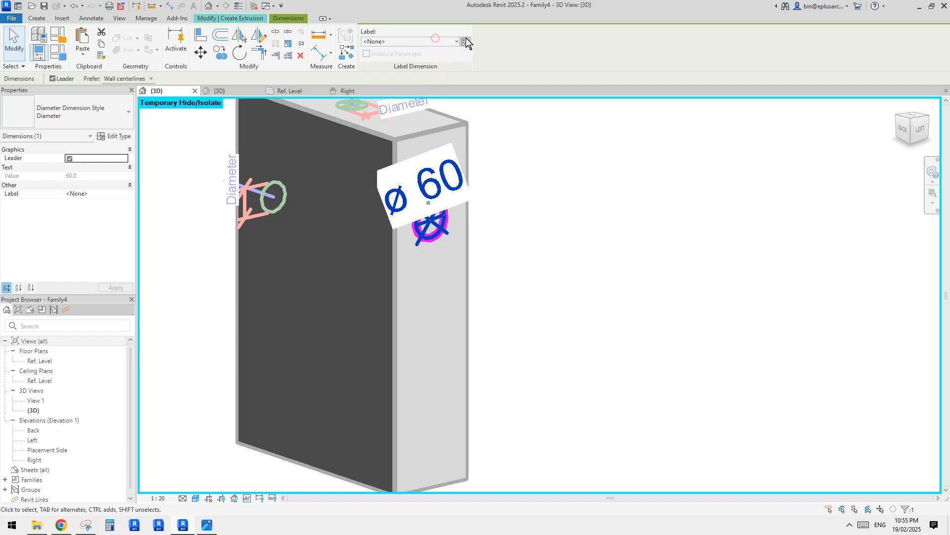
pyautogui.click(465, 42)
pyautogui.write('di')
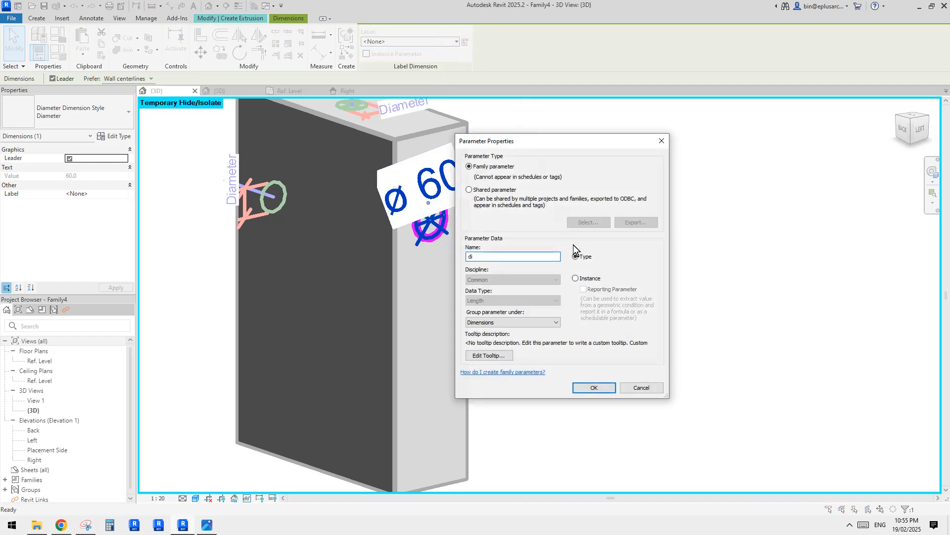
pyautogui.write('a')
pyautogui.click(595, 387)
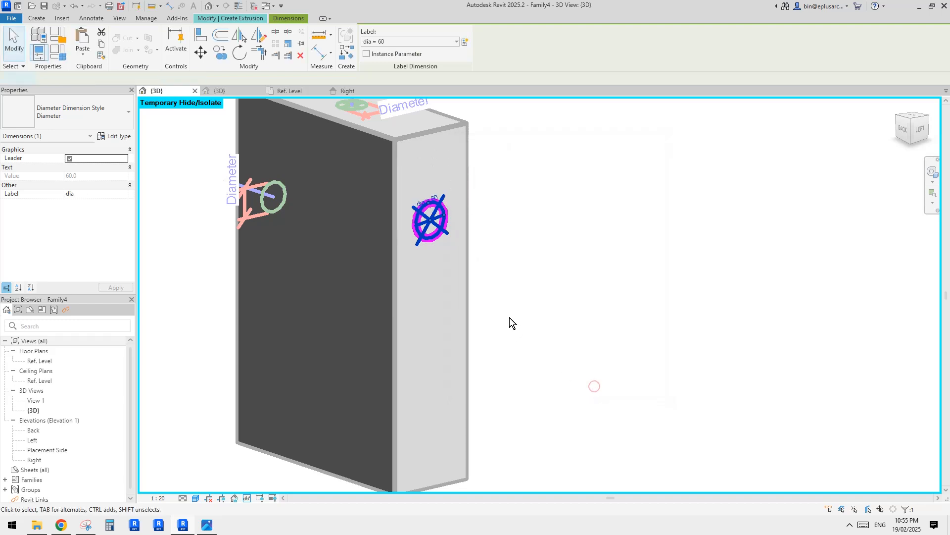
pyautogui.scroll(-1, 510, 317)
pyautogui.moveTo(503, 336); pyautogui.dragTo(499, 332, button='middle')
pyautogui.click(499, 332)
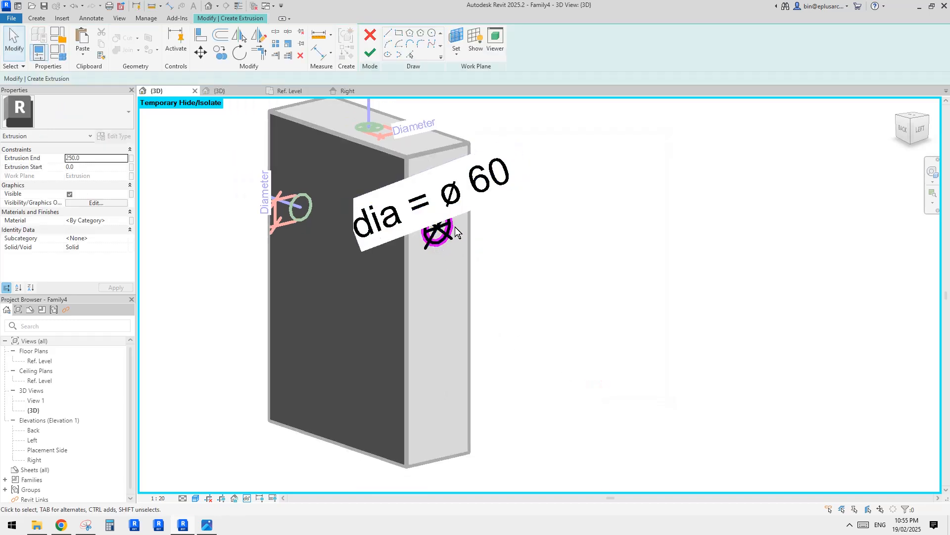
pyautogui.click(453, 225)
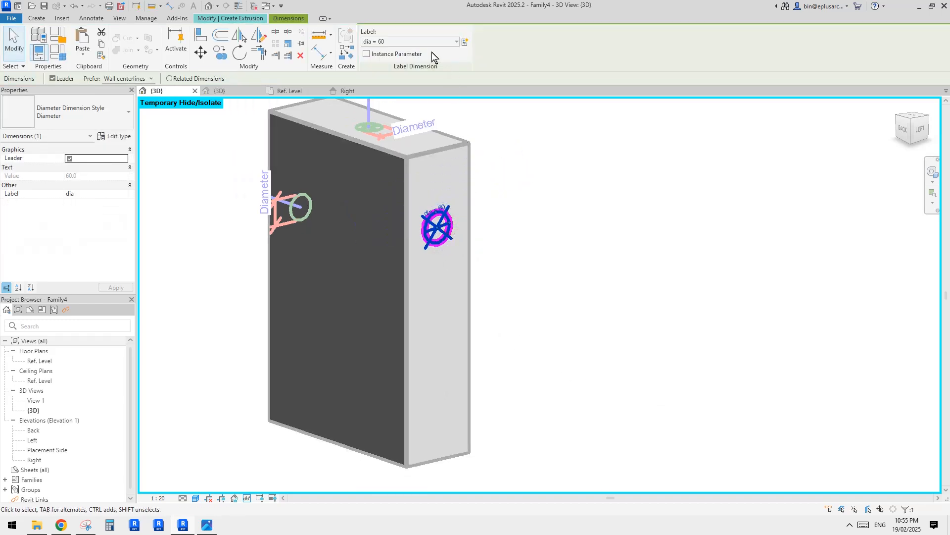
pyautogui.click(566, 202)
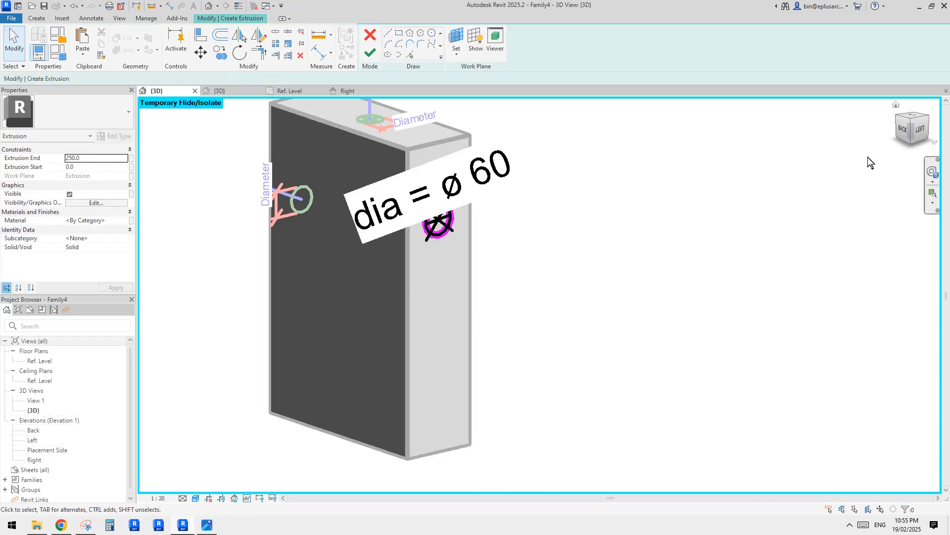
# Step: Open the Left elevation and set its view scale to 1:5 to shrink the dimension text around the circle
pyautogui.doubleClick(32, 440)
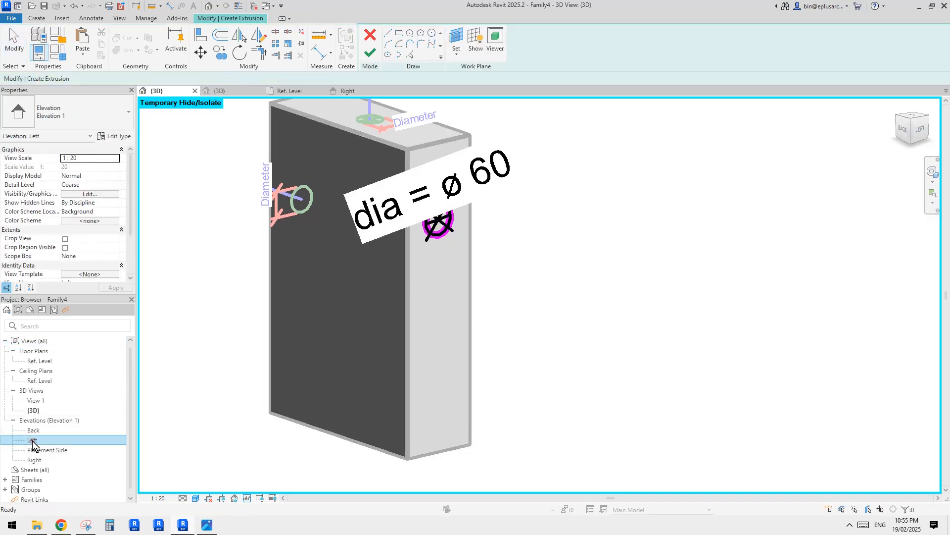
pyautogui.scroll(5, 608, 400)
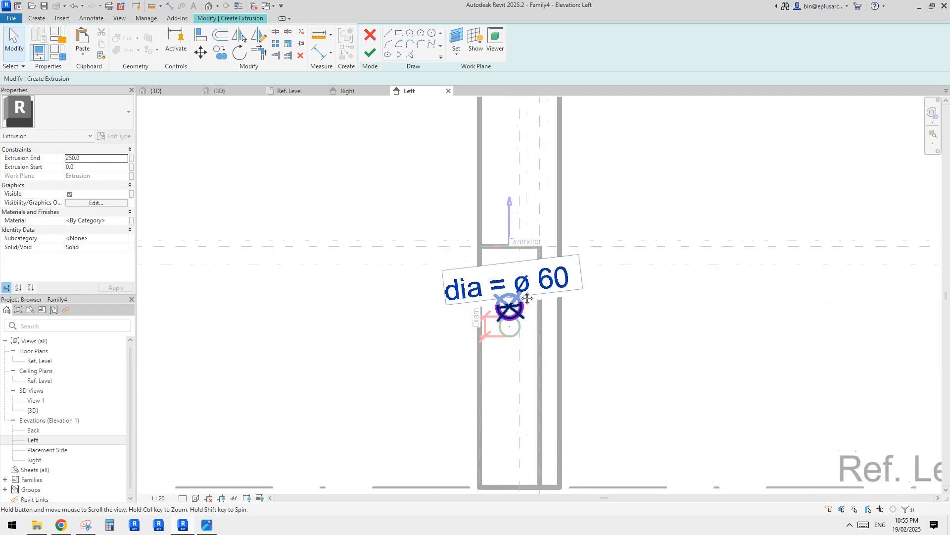
pyautogui.moveTo(531, 312); pyautogui.dragTo(522, 281, button='middle')
pyautogui.scroll(2, 505, 290)
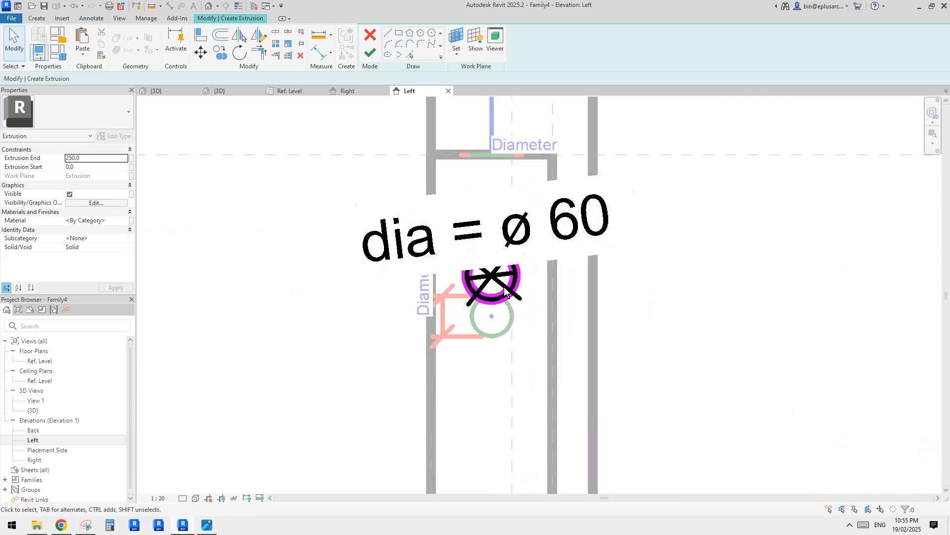
pyautogui.scroll(1, 487, 278)
pyautogui.moveTo(486, 273); pyautogui.dragTo(473, 278, button='middle')
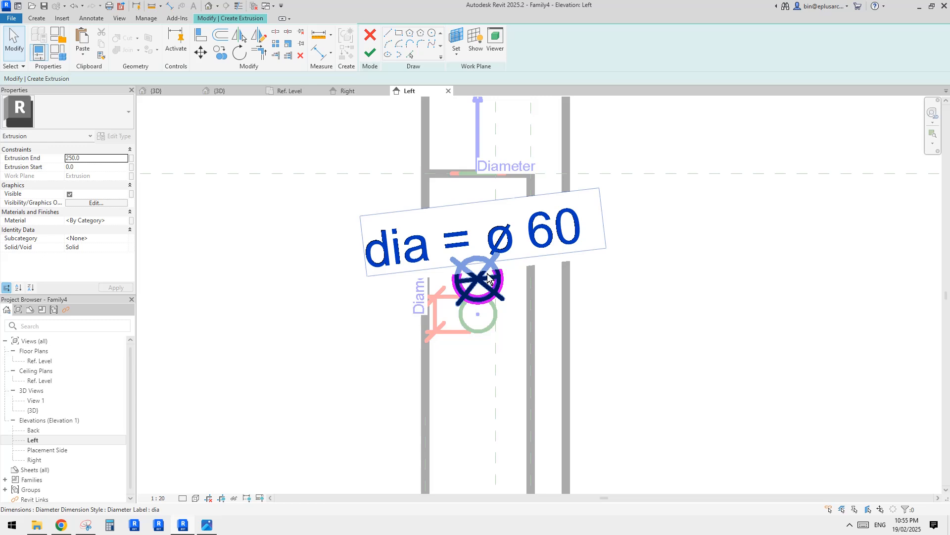
pyautogui.scroll(-1, 489, 260)
pyautogui.scroll(-2, 484, 270)
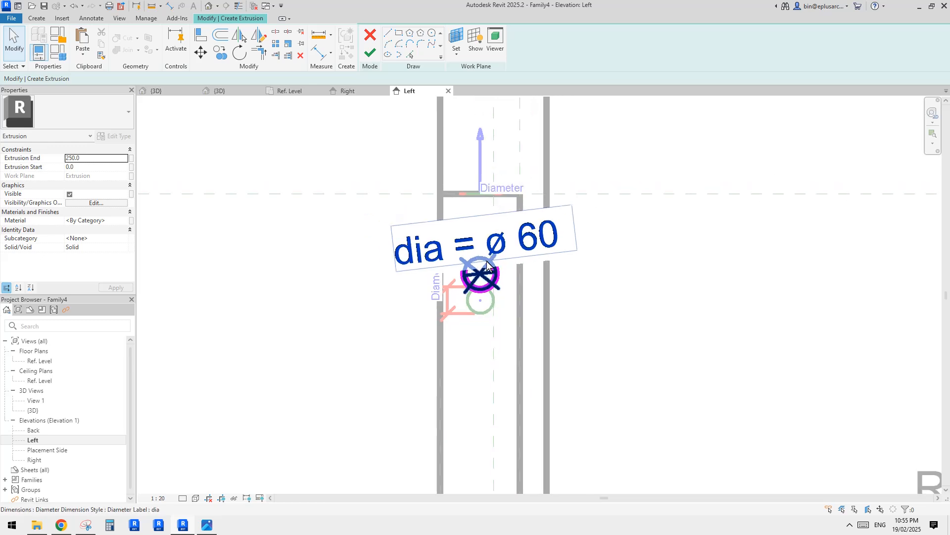
pyautogui.click(158, 497)
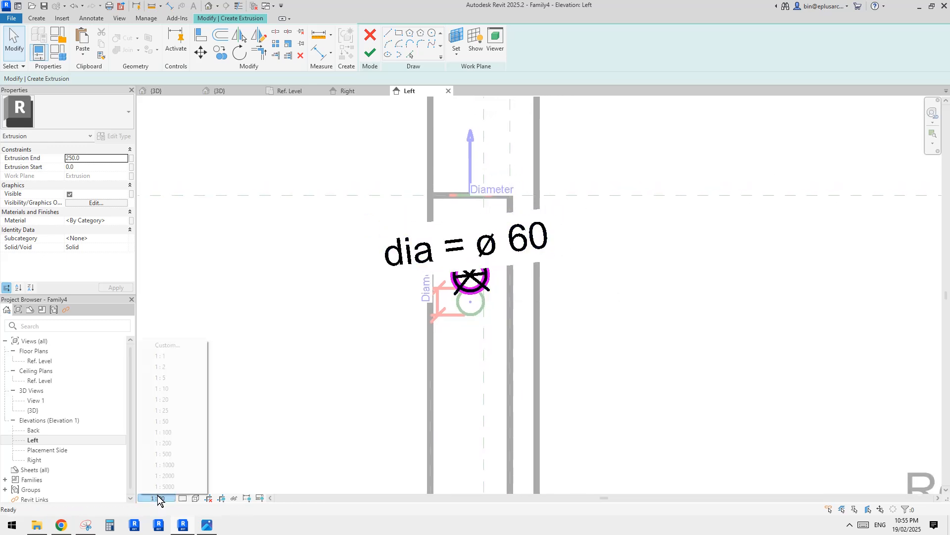
pyautogui.click(168, 377)
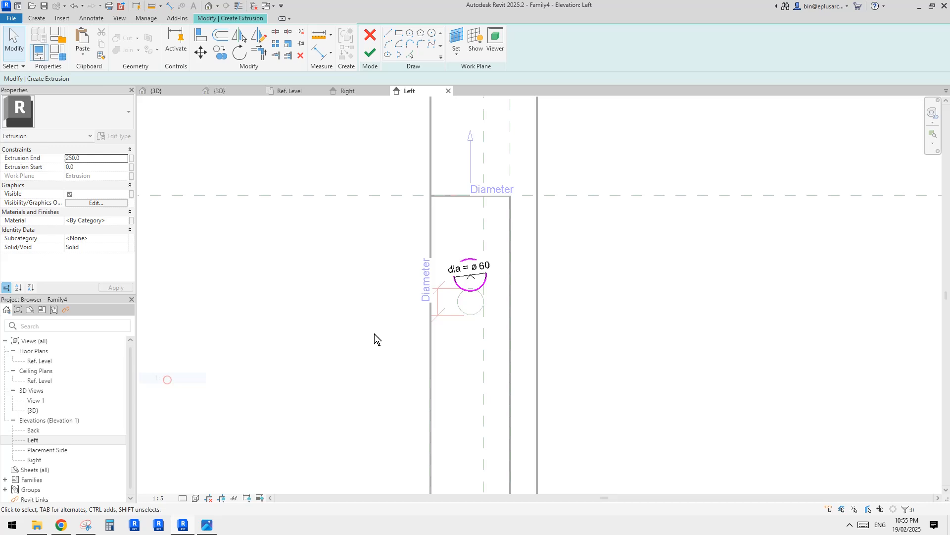
# Step: Make the center mark of the sketched circle visible
pyautogui.click(481, 286)
pyautogui.scroll(1, 482, 286)
pyautogui.scroll(-1, 396, 191)
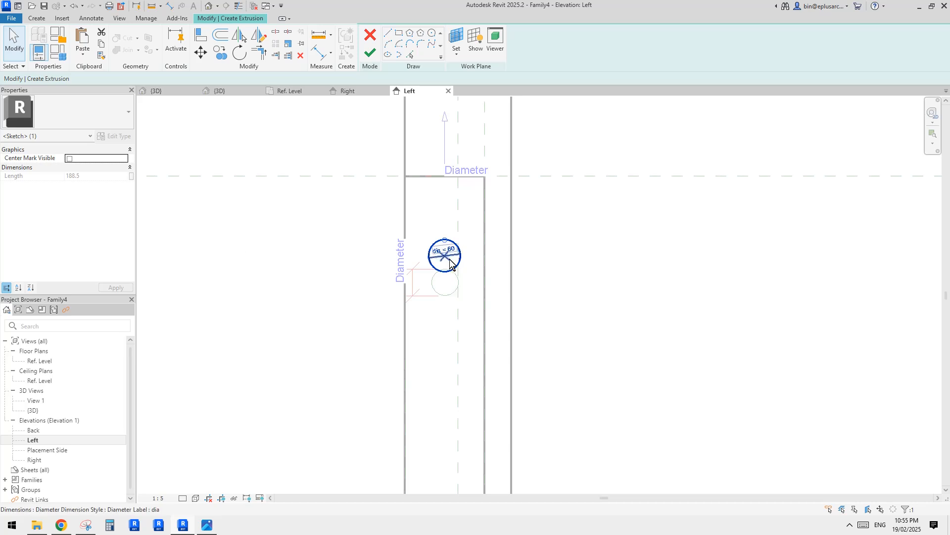
pyautogui.click(70, 159)
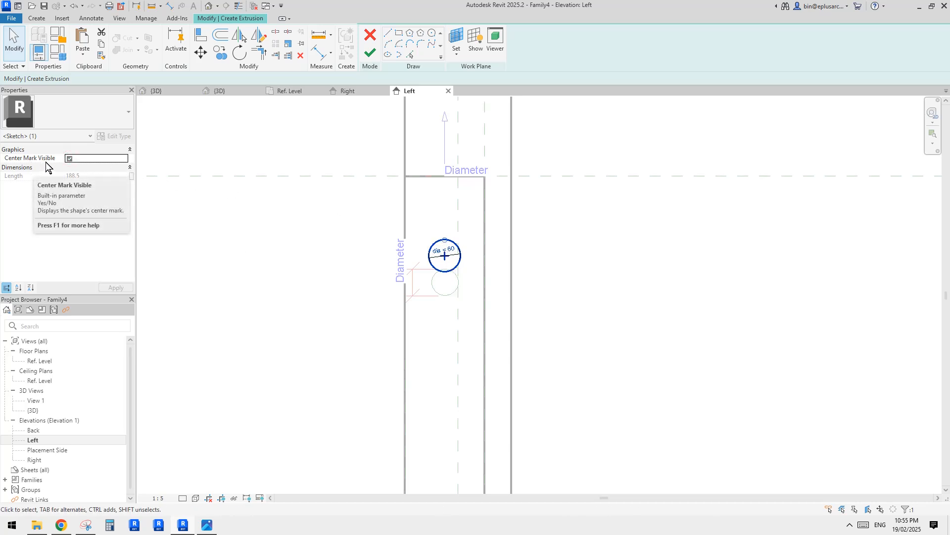
# Step: Dimension the circle's center from the reference plane at the box's top edge and lock that dimension
pyautogui.press('d')
pyautogui.press('i')
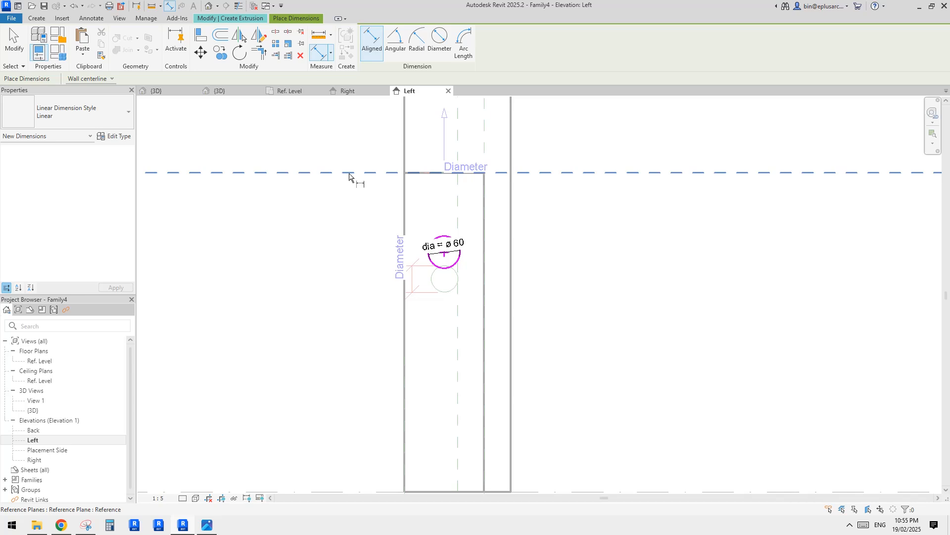
pyautogui.click(444, 254)
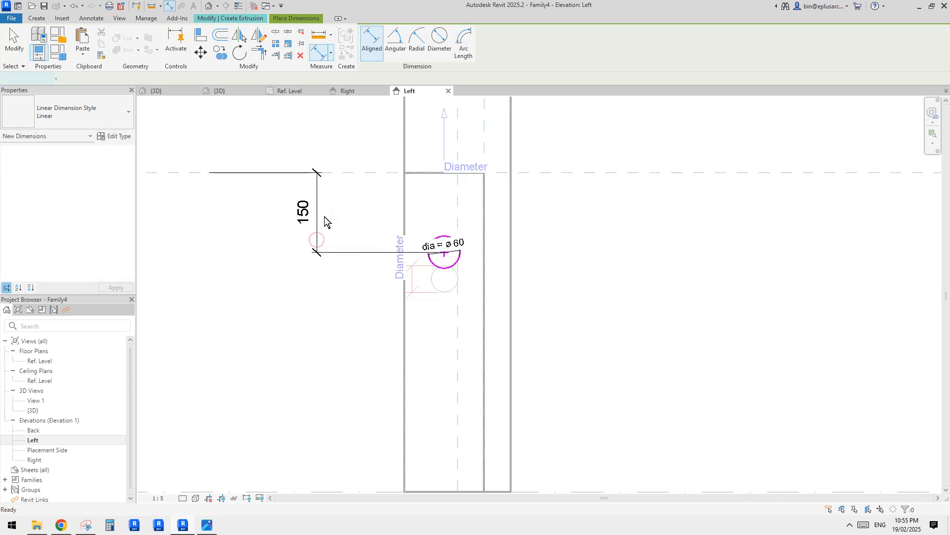
pyautogui.press('Escape')
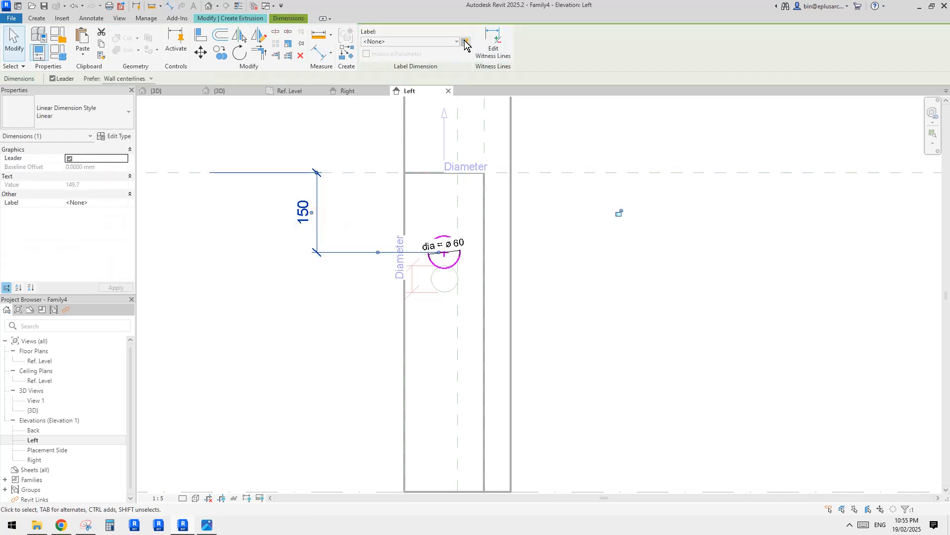
pyautogui.press('Escape')
pyautogui.click(321, 225)
pyautogui.moveTo(313, 222); pyautogui.dragTo(313, 222, button='middle')
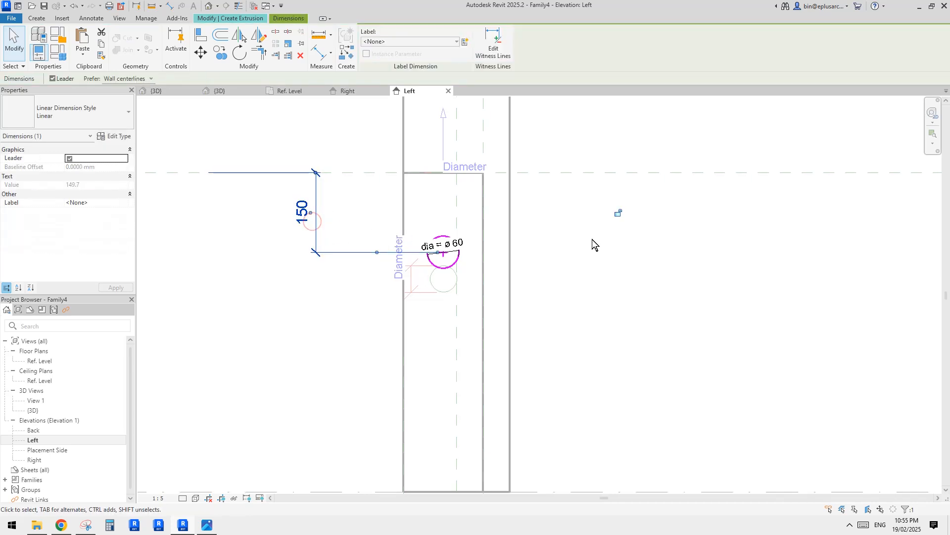
pyautogui.click(618, 215)
pyautogui.moveTo(572, 294); pyautogui.dragTo(571, 296, button='middle')
pyautogui.press('Escape')
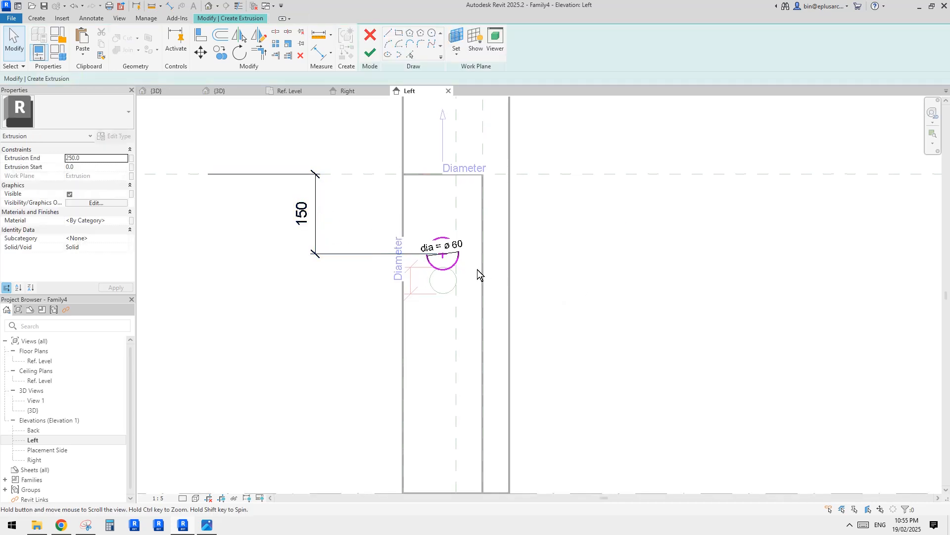
# Step: Dimension the circle's center between the reference planes at the box's front and back, and make the two segments equal
pyautogui.scroll(-3, 478, 270)
pyautogui.press('d')
pyautogui.press('i')
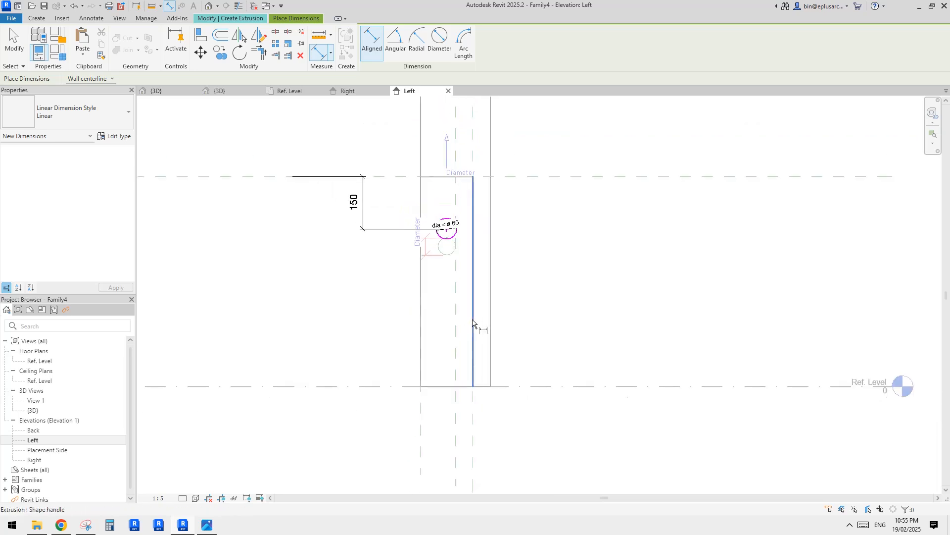
pyautogui.click(473, 403)
pyautogui.click(421, 404)
pyautogui.click(446, 229)
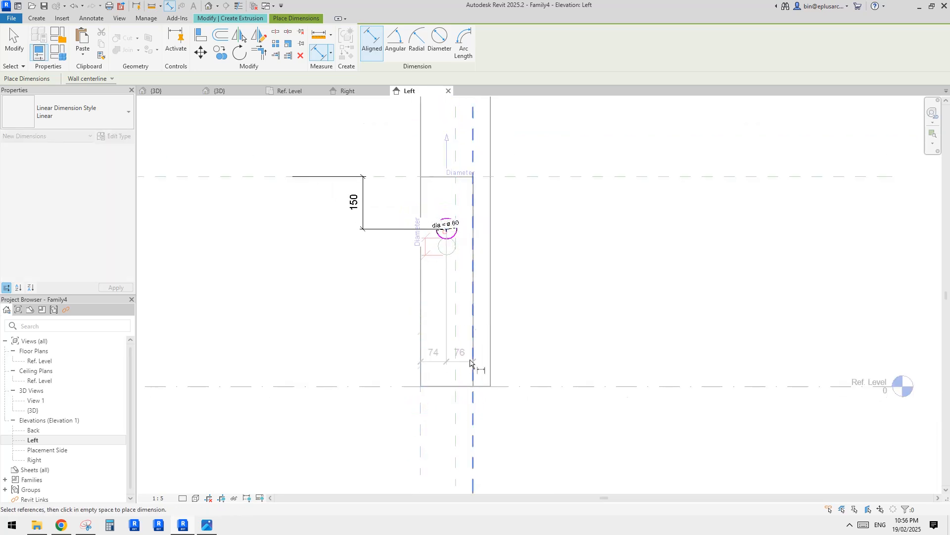
pyautogui.click(475, 407)
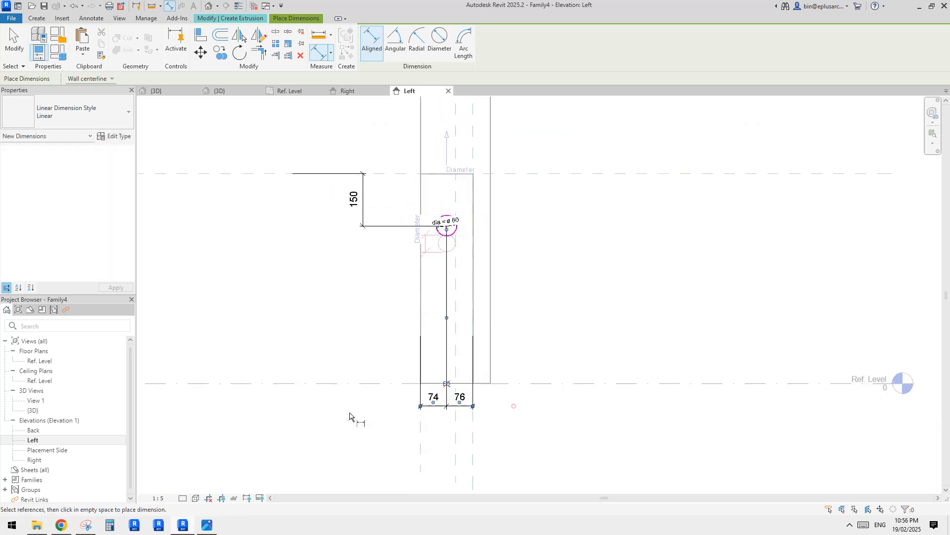
pyautogui.click(448, 385)
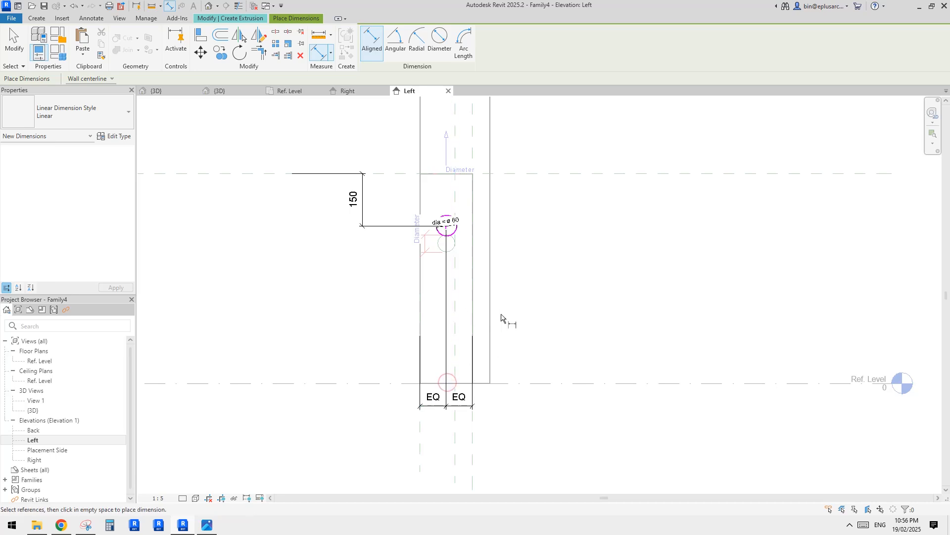
pyautogui.press('Escape')
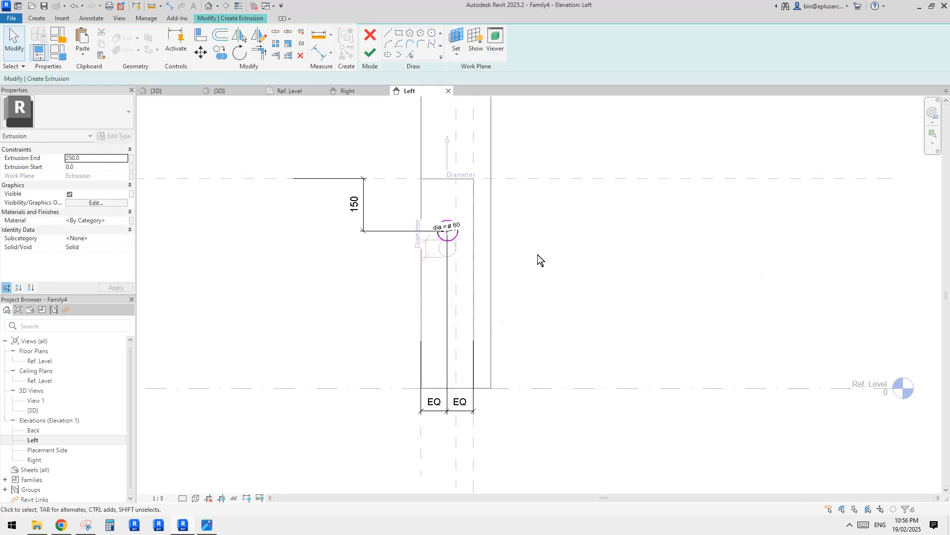
# Step: Finish the circle's extrusion sketch and, in the 3D view, set the cylinder's extrusion end to 25 mm
pyautogui.scroll(1, 519, 270)
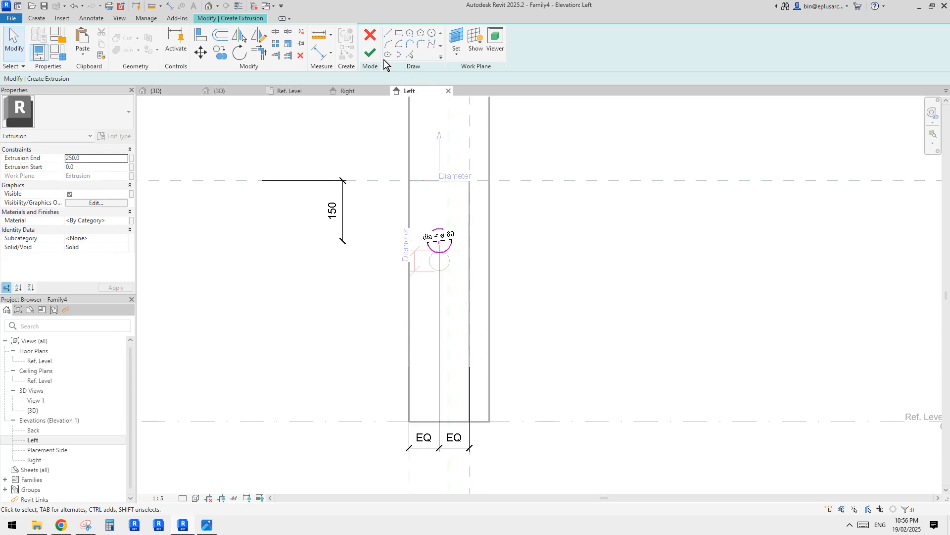
pyautogui.click(370, 53)
pyautogui.click(209, 7)
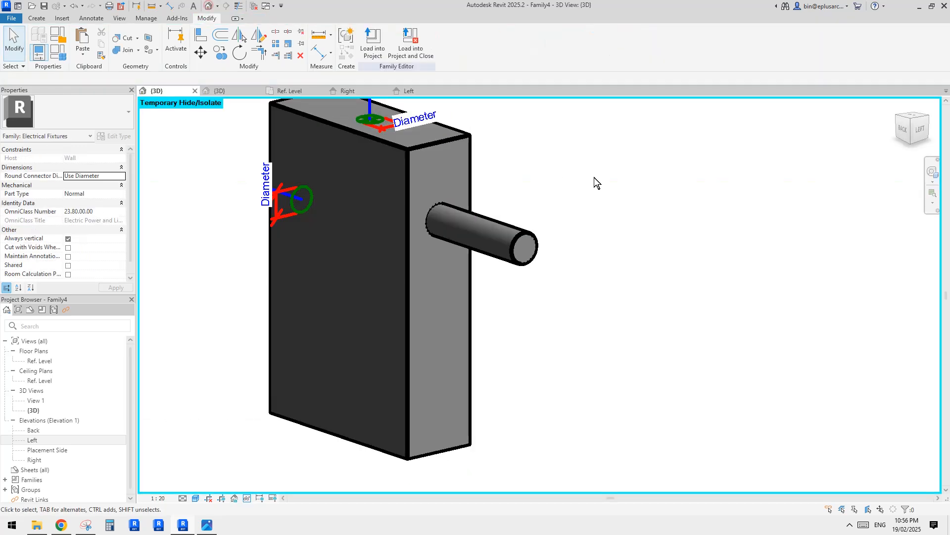
pyautogui.click(546, 244)
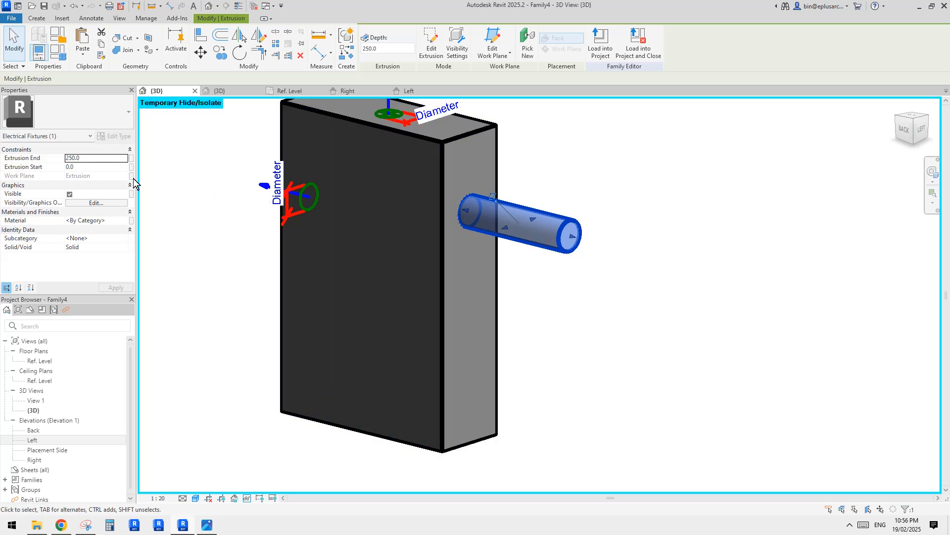
pyautogui.click(108, 157)
pyautogui.write('25')
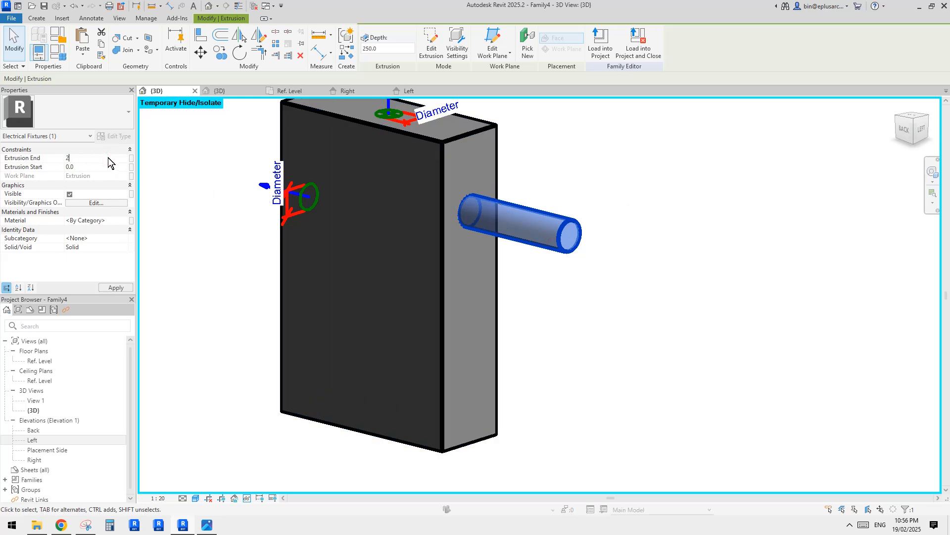
pyautogui.press('Return')
# Step: Examine the 25 mm cylinder on the box's side face from several angles
pyautogui.keyDown('shift'); pyautogui.moveTo(522, 251); pyautogui.dragTo(529, 290, button='middle'); pyautogui.keyUp('shift')
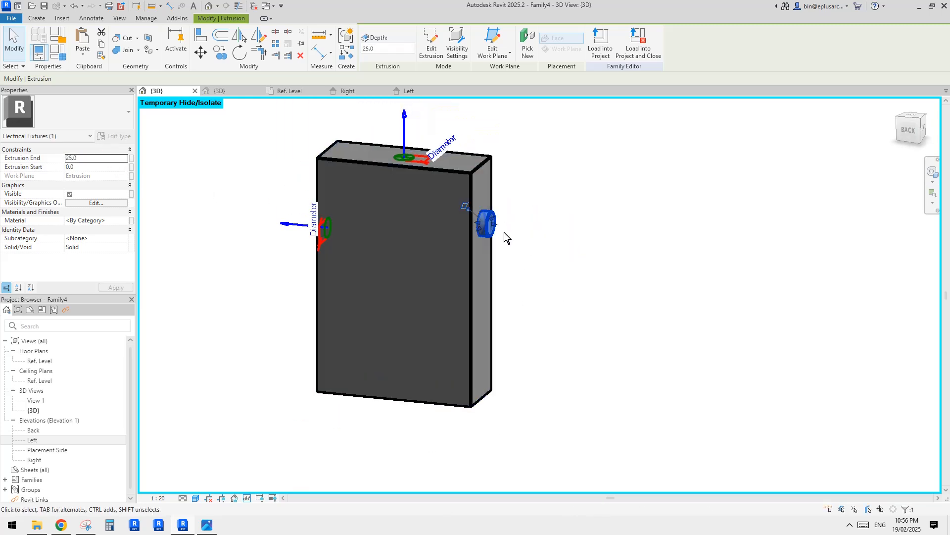
pyautogui.keyDown('shift'); pyautogui.moveTo(504, 233); pyautogui.dragTo(479, 278, button='middle'); pyautogui.keyUp('shift')
pyautogui.press('Escape')
pyautogui.scroll(3, 499, 236)
pyautogui.click(486, 219)
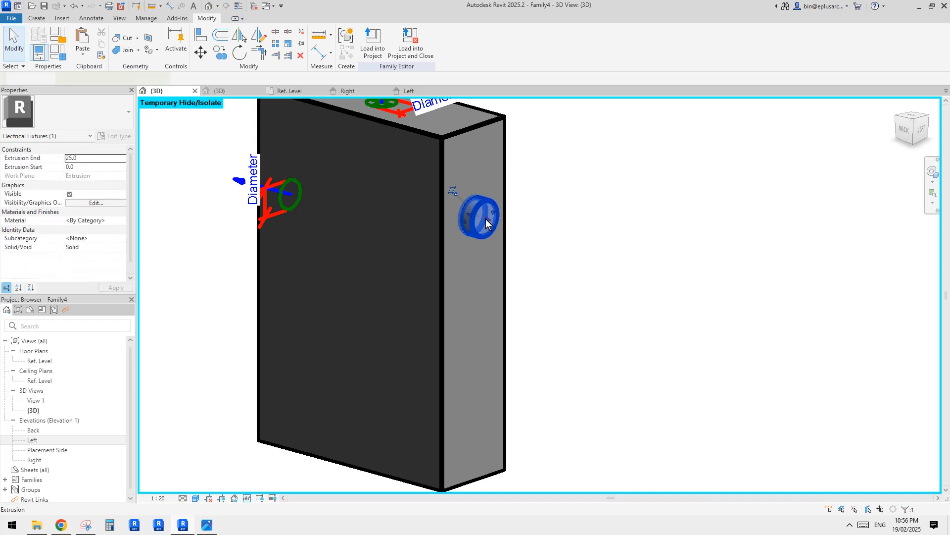
pyautogui.moveTo(486, 219)
pyautogui.keyDown('shift'); pyautogui.mouseDown(button='middle')
pyautogui.moveTo(493, 242)
pyautogui.moveTo(475, 221)
pyautogui.mouseUp(button='middle'); pyautogui.keyUp('shift')
pyautogui.scroll(3, 477, 218)
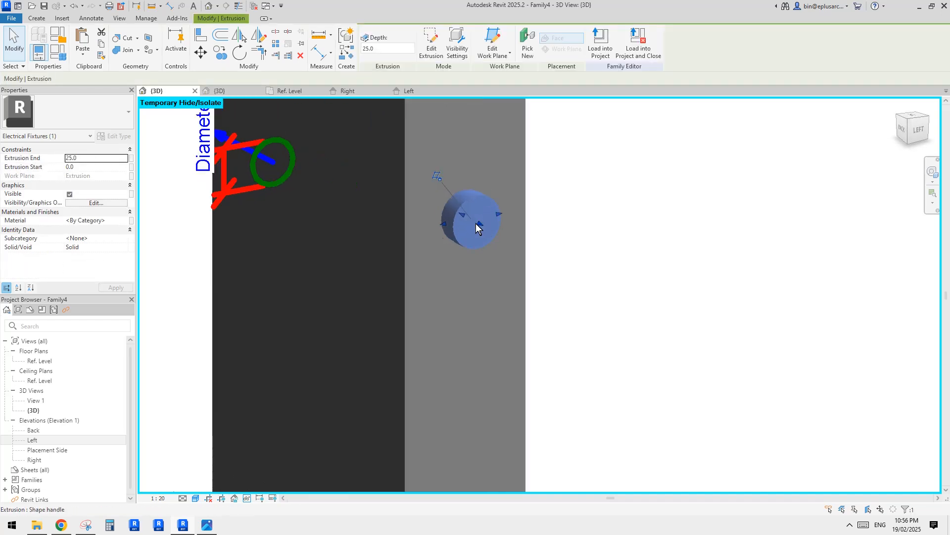
pyautogui.press('Escape')
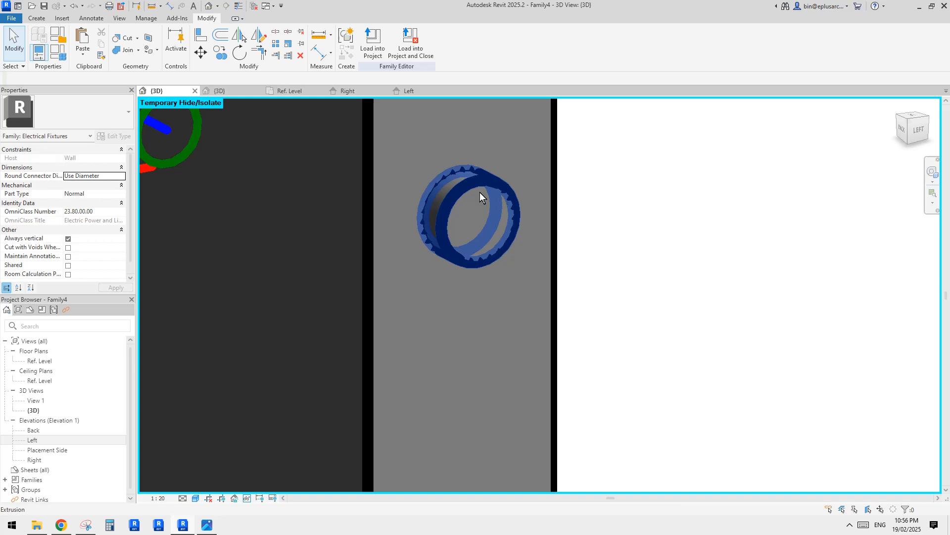
pyautogui.scroll(-6, 470, 220)
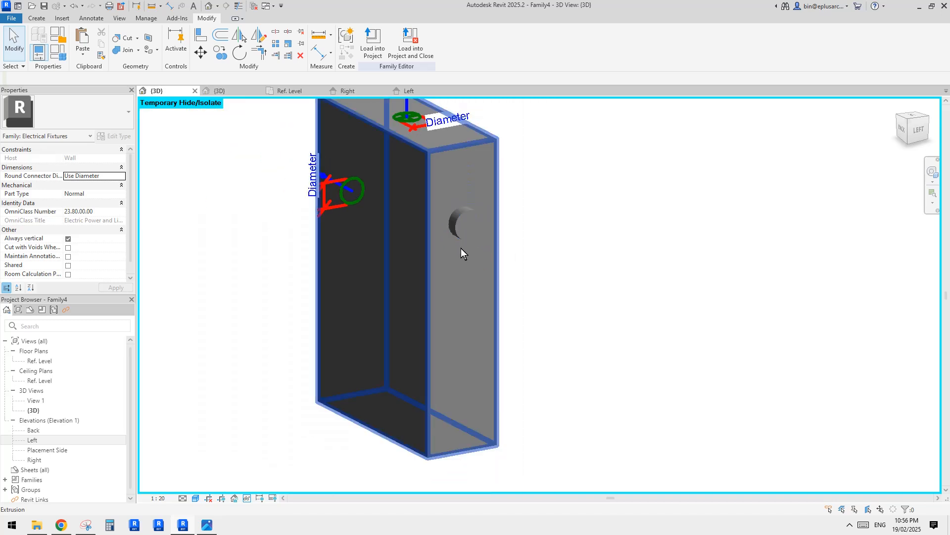
# Step: Place an individual conduit connector on the end face of the cylinder on the box's side
pyautogui.click(37, 18)
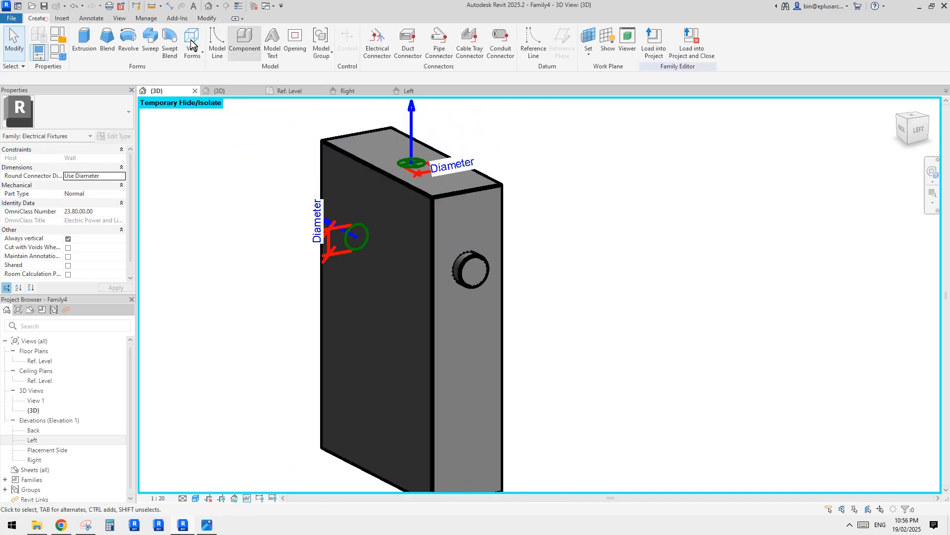
pyautogui.click(500, 43)
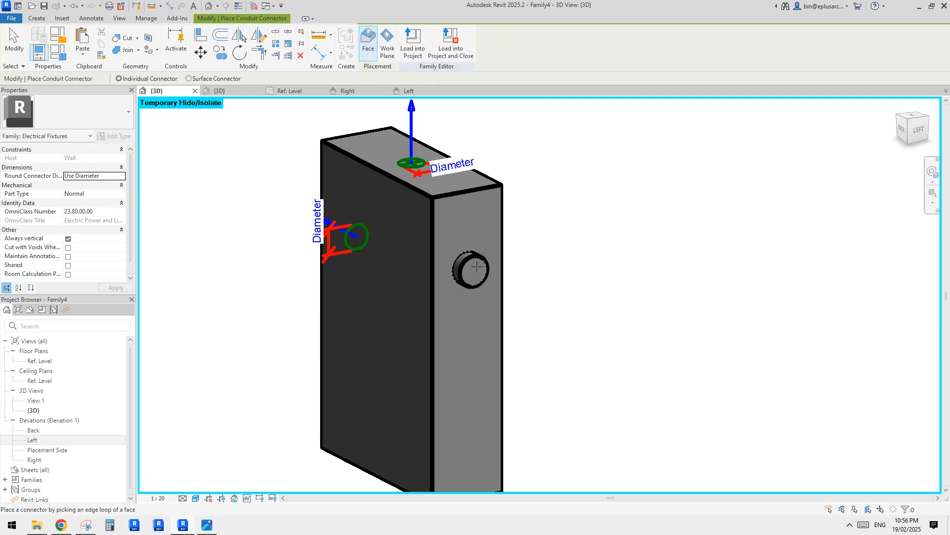
pyautogui.click(492, 256)
pyautogui.keyDown('shift'); pyautogui.moveTo(492, 257); pyautogui.dragTo(529, 250, button='middle'); pyautogui.keyUp('shift')
pyautogui.press('Escape')
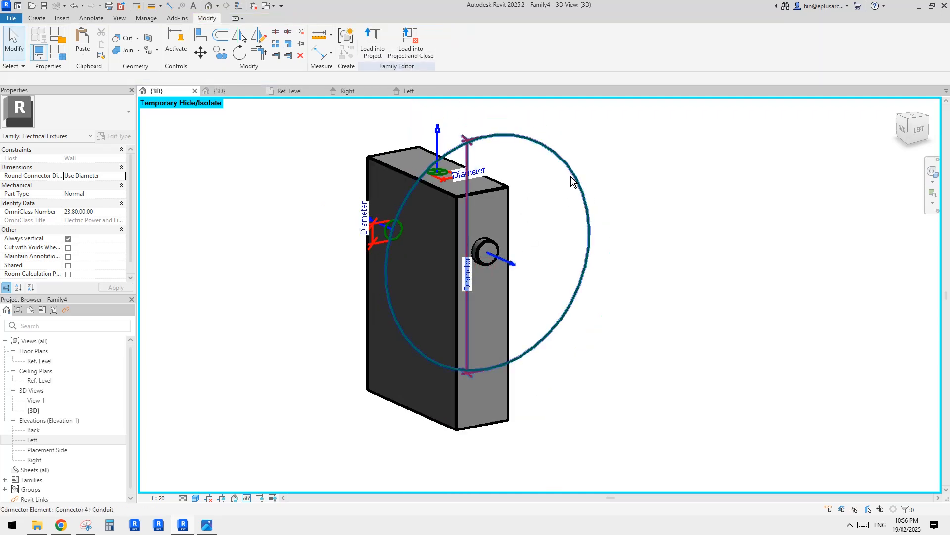
# Step: Associate the new conduit connector's diameter with the family parameter dia
pyautogui.click(572, 169)
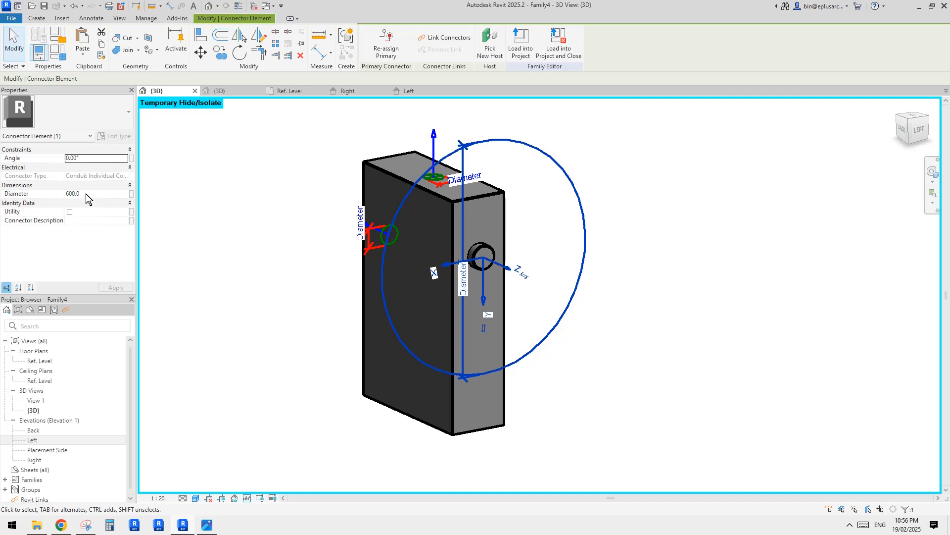
pyautogui.click(132, 194)
pyautogui.click(357, 265)
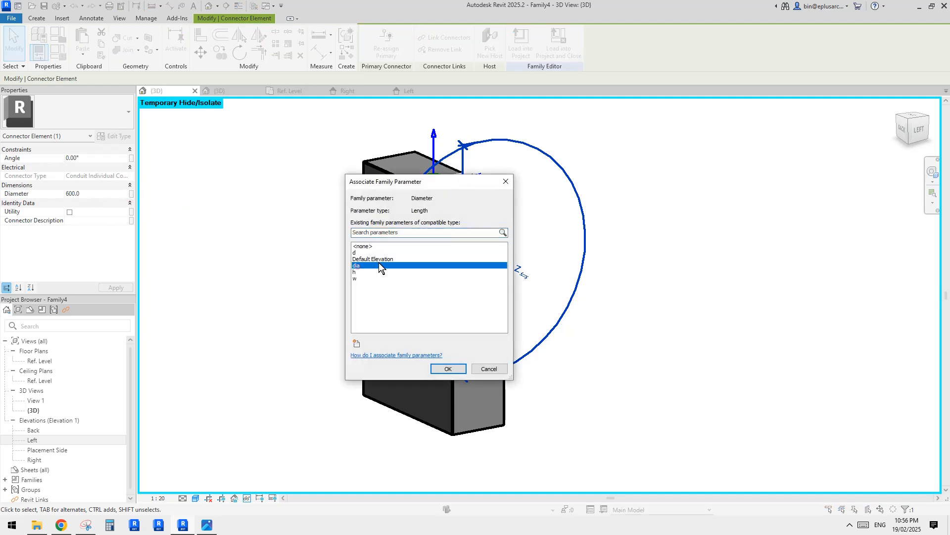
pyautogui.click(450, 368)
pyautogui.keyDown('shift'); pyautogui.moveTo(610, 290); pyautogui.dragTo(631, 273, button='middle'); pyautogui.keyUp('shift')
# Step: Delete the duplicate 600 mm conduit connector at the cylinder, keeping the one linked to dia
pyautogui.click(547, 170)
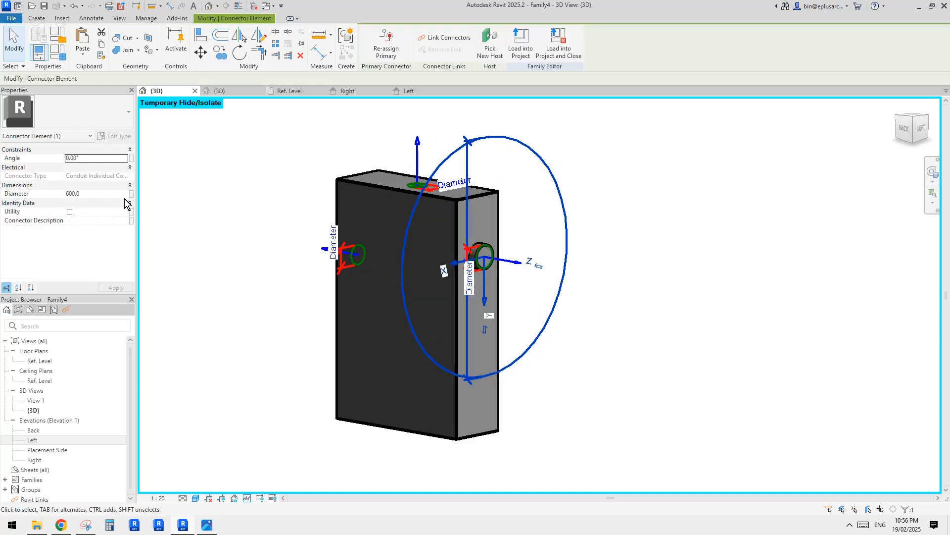
pyautogui.click(553, 260)
pyautogui.click(562, 195)
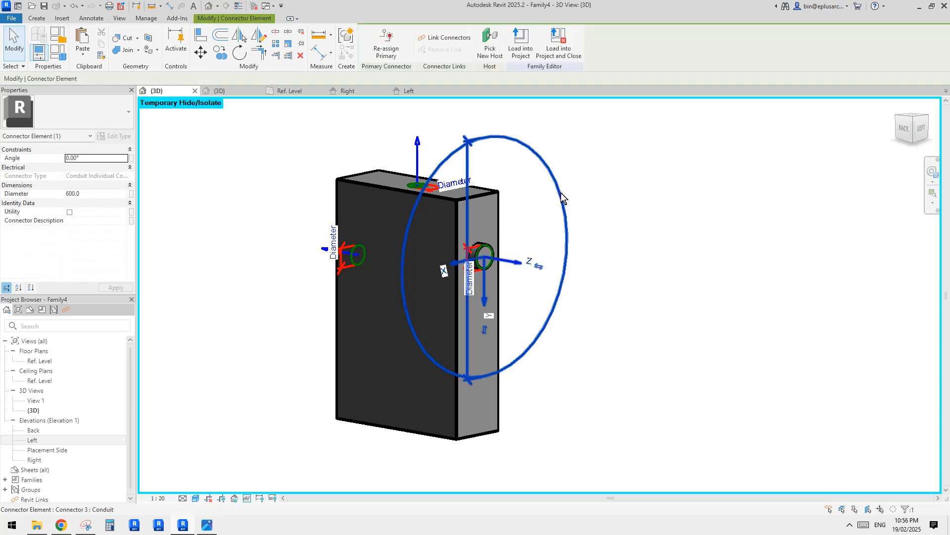
pyautogui.keyDown('shift'); pyautogui.moveTo(488, 257); pyautogui.dragTo(536, 302, button='middle'); pyautogui.keyUp('shift')
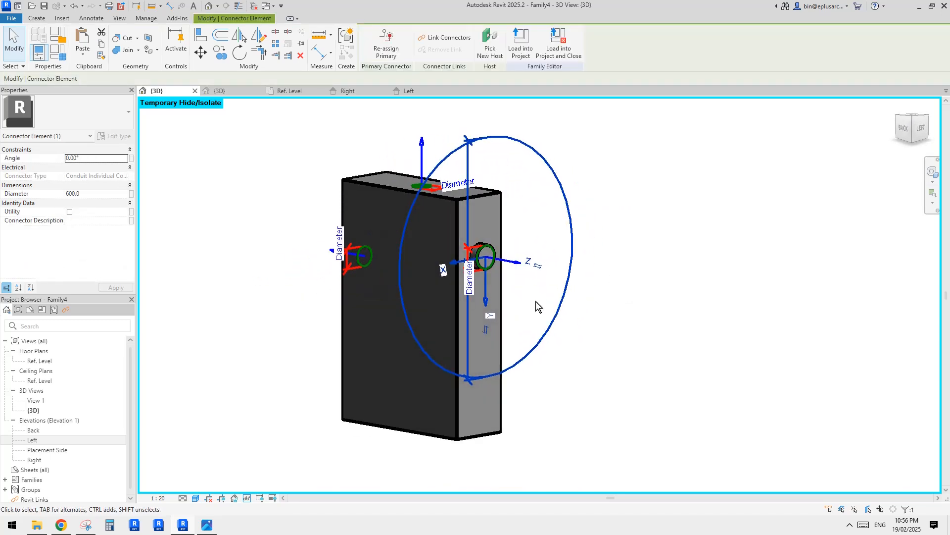
pyautogui.click(535, 301)
pyautogui.scroll(2, 504, 265)
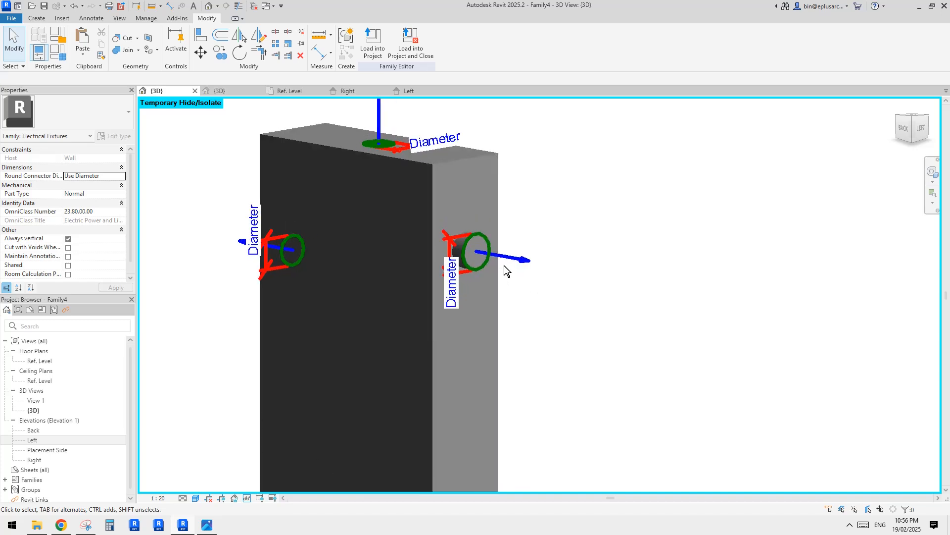
# Step: Check the diameter of the cylinder's conduit connector and its fit with the extruded cylinder
pyautogui.click(490, 259)
pyautogui.scroll(-1, 510, 276)
pyautogui.keyDown('shift'); pyautogui.moveTo(519, 278); pyautogui.dragTo(498, 277, button='middle'); pyautogui.keyUp('shift')
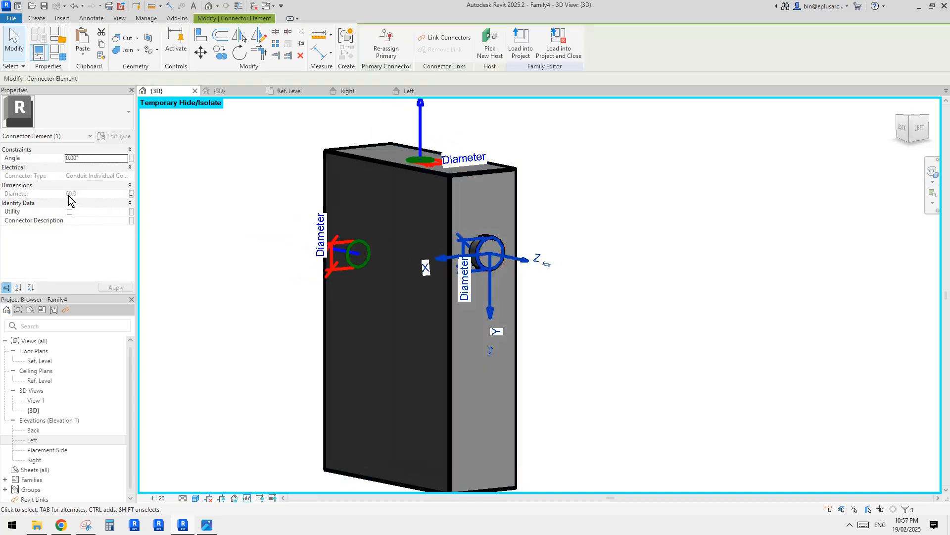
pyautogui.scroll(5, 493, 265)
pyautogui.press('Escape')
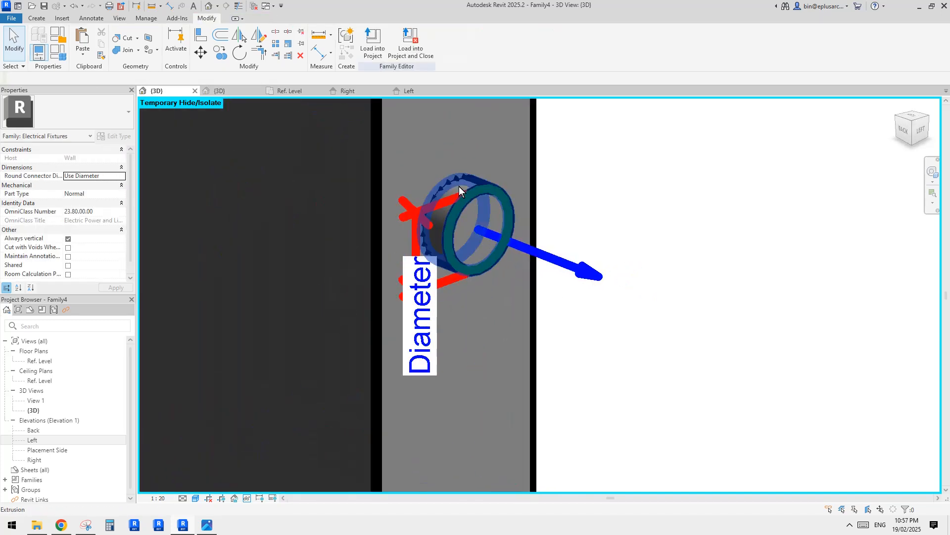
pyautogui.click(459, 186)
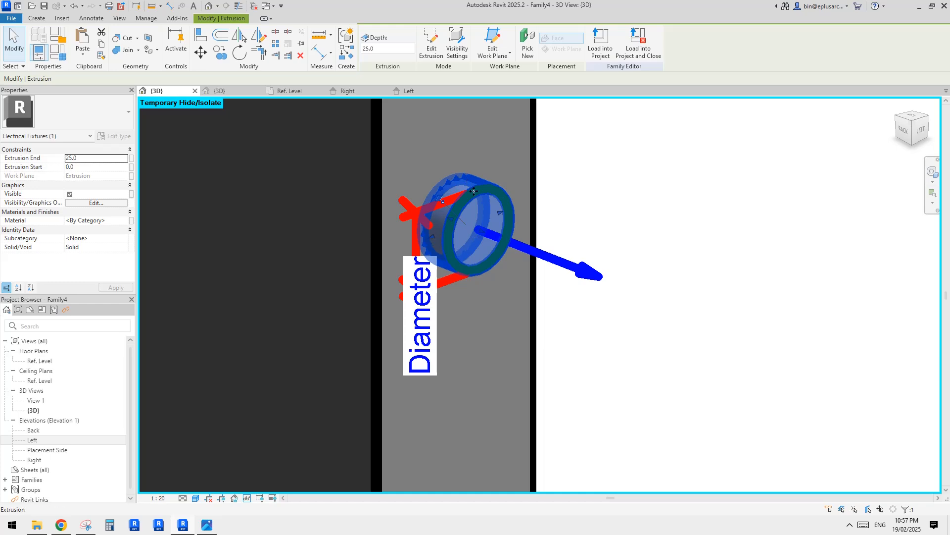
pyautogui.scroll(-3, 477, 229)
pyautogui.moveTo(462, 251); pyautogui.dragTo(540, 247, button='middle')
pyautogui.press('Escape')
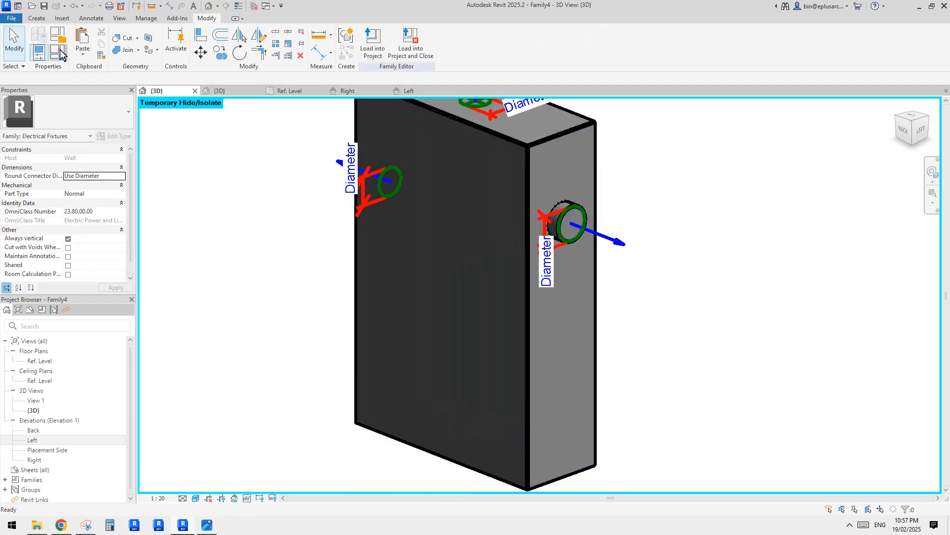
# Step: Set the dia parameter to 75 in the family types and apply it
pyautogui.click(60, 51)
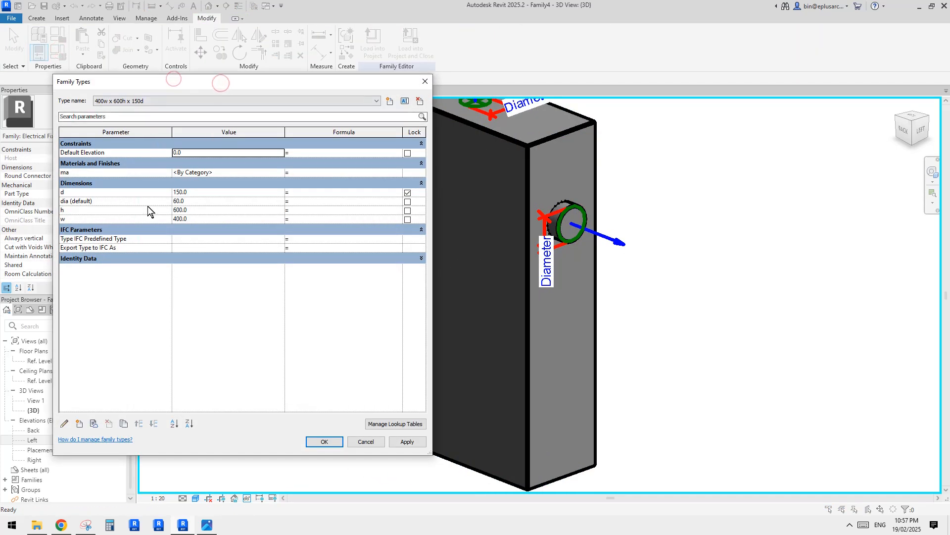
pyautogui.click(203, 203)
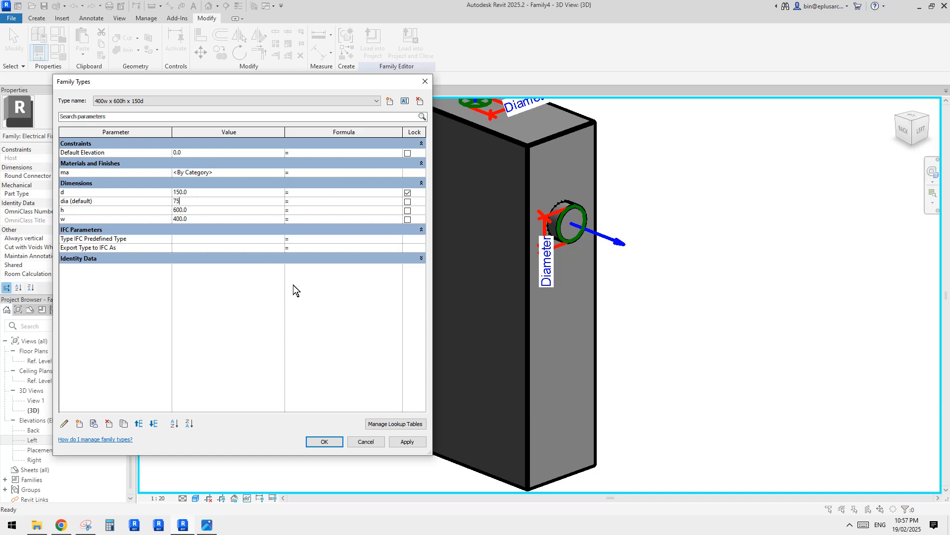
pyautogui.click(404, 439)
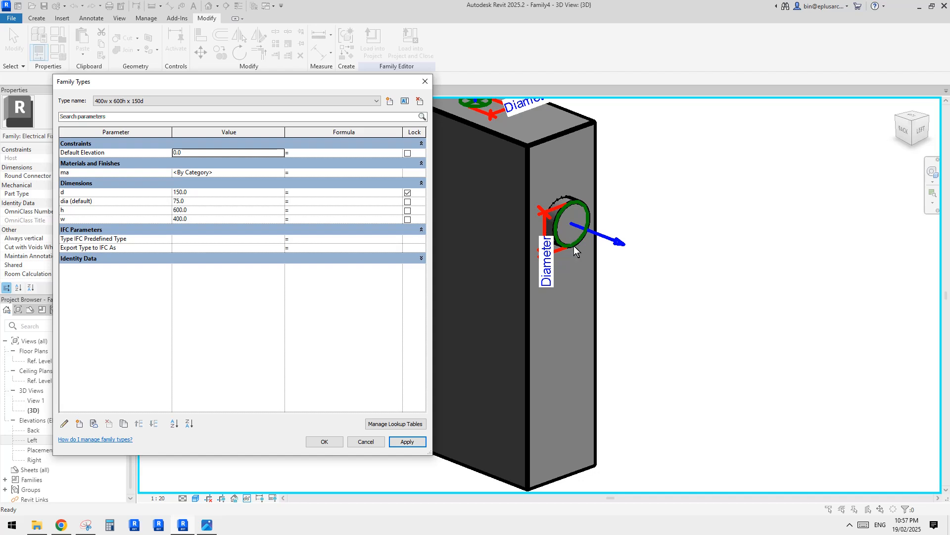
pyautogui.click(330, 442)
# Step: Try to load the family into the open project, Project3
pyautogui.scroll(-3, 474, 355)
pyautogui.keyDown('shift'); pyautogui.moveTo(462, 370); pyautogui.dragTo(568, 350, button='middle'); pyautogui.keyUp('shift')
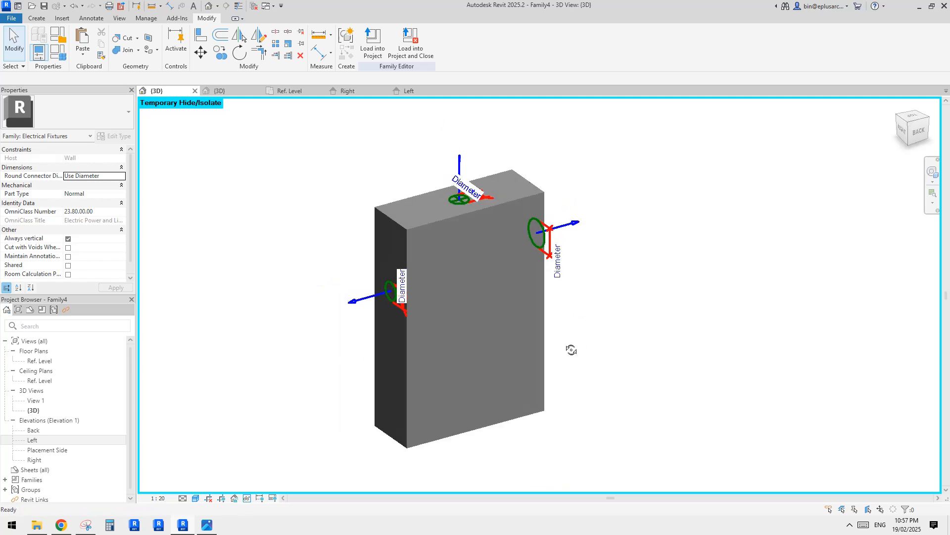
pyautogui.click(380, 53)
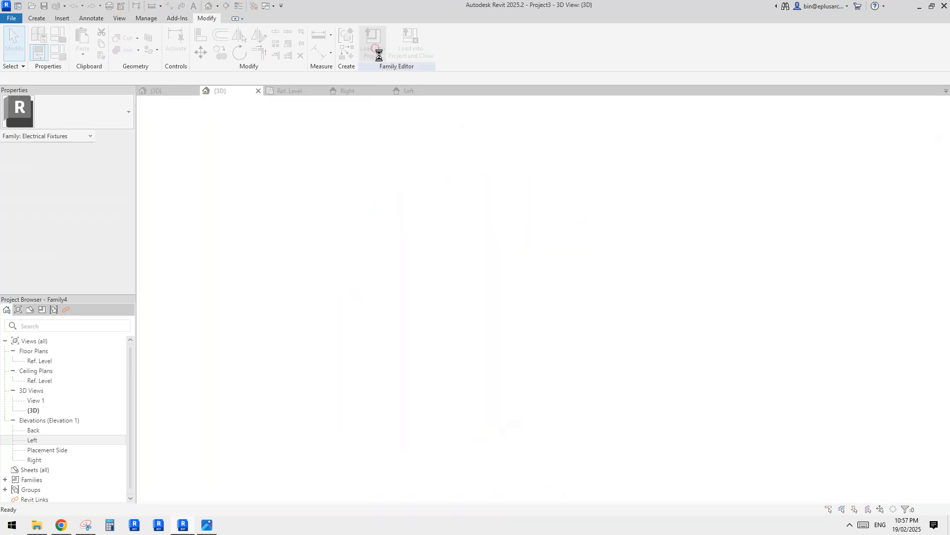
pyautogui.press('Escape')
pyautogui.press('Escape')
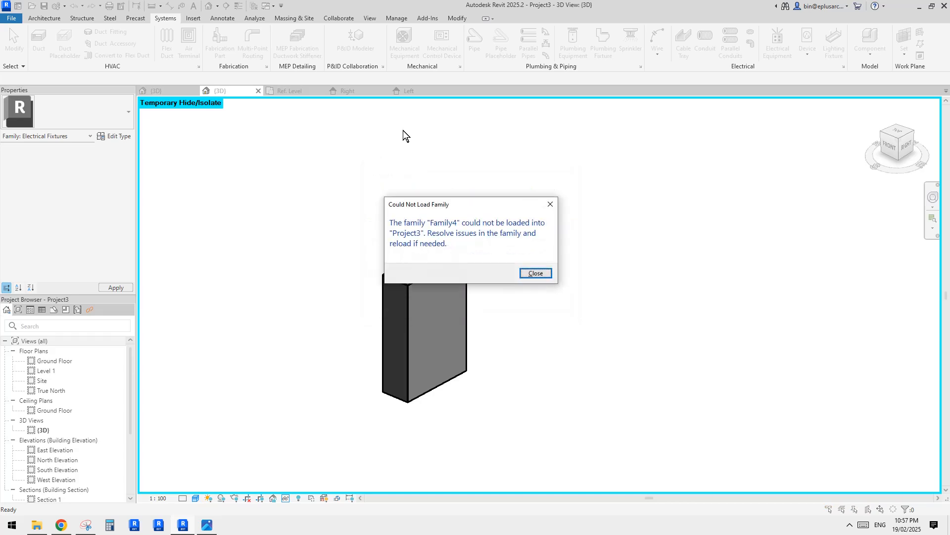
# Step: Examine the properties of the side cylinder and of the conduit connector on its end face
pyautogui.scroll(8, 520, 233)
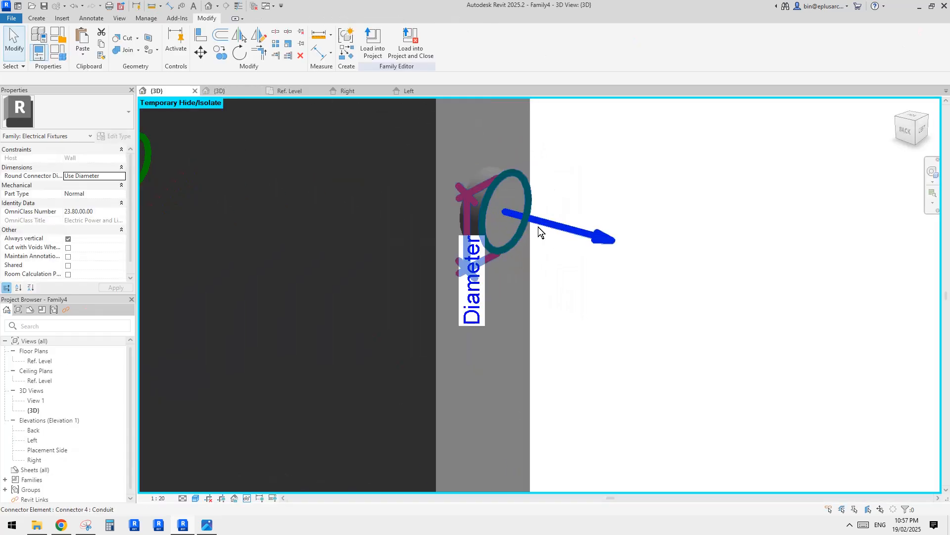
pyautogui.click(482, 165)
pyautogui.scroll(-2, 482, 169)
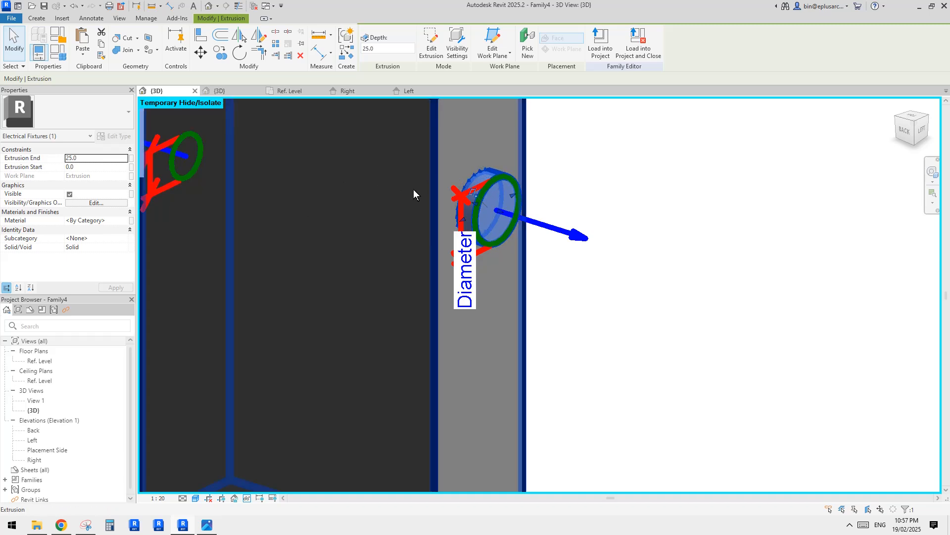
pyautogui.scroll(-2, 416, 203)
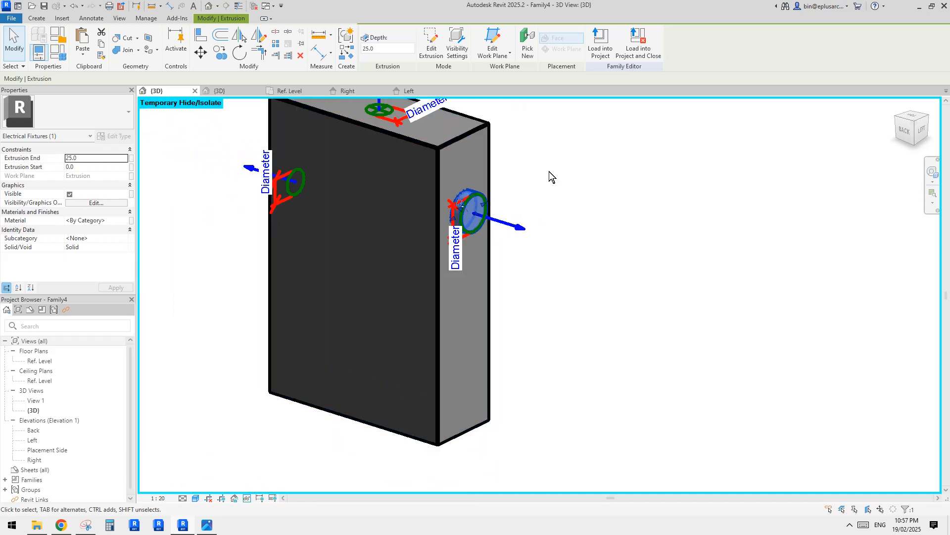
pyautogui.click(483, 210)
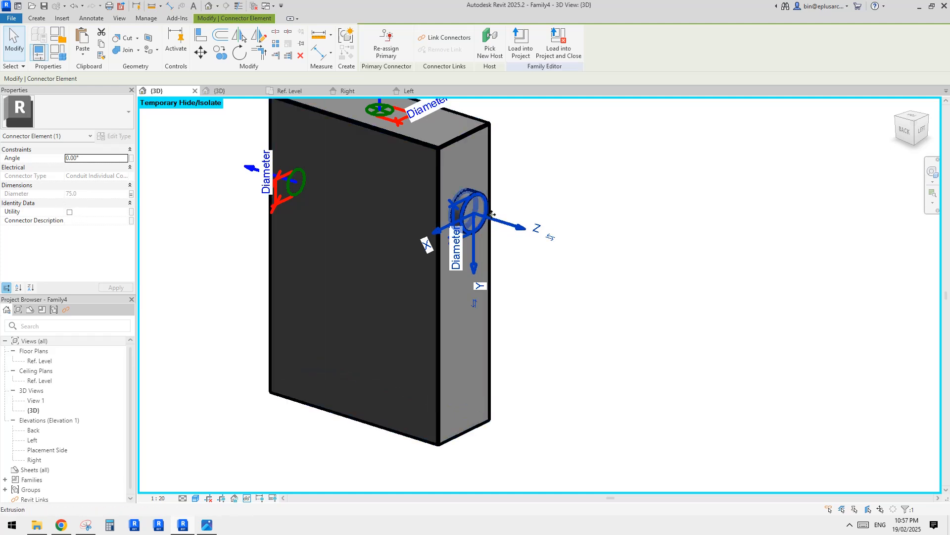
pyautogui.scroll(-2, 482, 218)
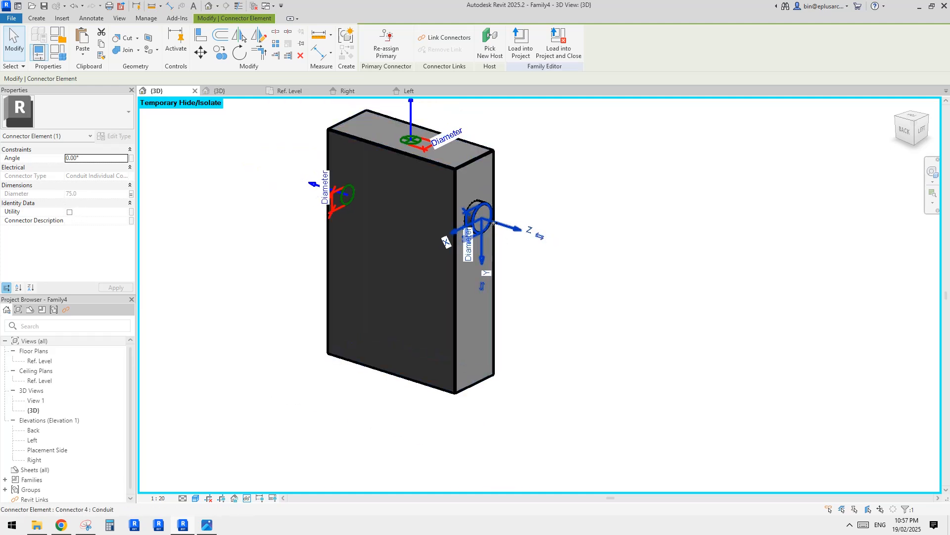
pyautogui.press('Escape')
# Step: Compare the positions of the conduit connectors on the box's top and two side faces
pyautogui.scroll(-2, 494, 225)
pyautogui.keyDown('shift'); pyautogui.moveTo(495, 226); pyautogui.dragTo(594, 241, button='middle'); pyautogui.keyUp('shift')
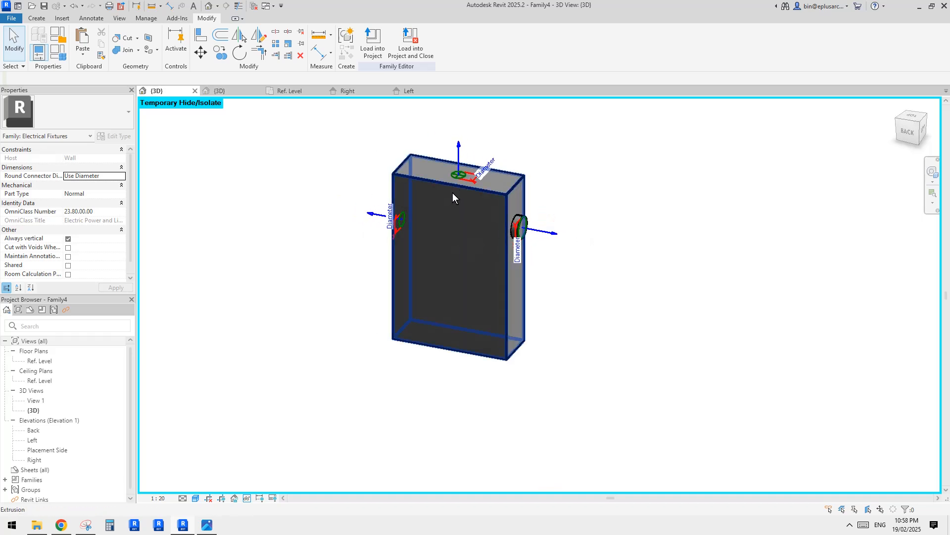
pyautogui.keyDown('shift'); pyautogui.moveTo(516, 233); pyautogui.dragTo(520, 235, button='middle'); pyautogui.keyUp('shift')
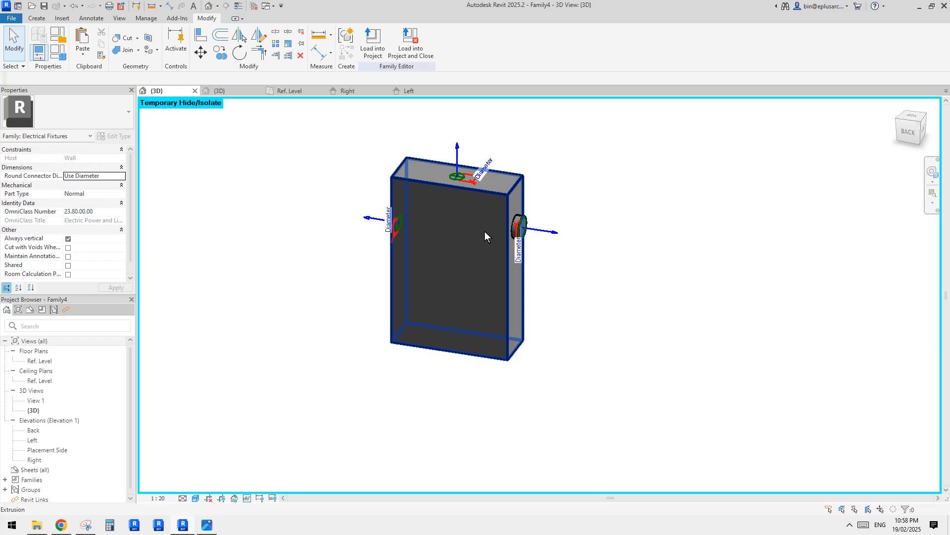
pyautogui.keyDown('shift'); pyautogui.moveTo(485, 231); pyautogui.dragTo(520, 232, button='middle'); pyautogui.keyUp('shift')
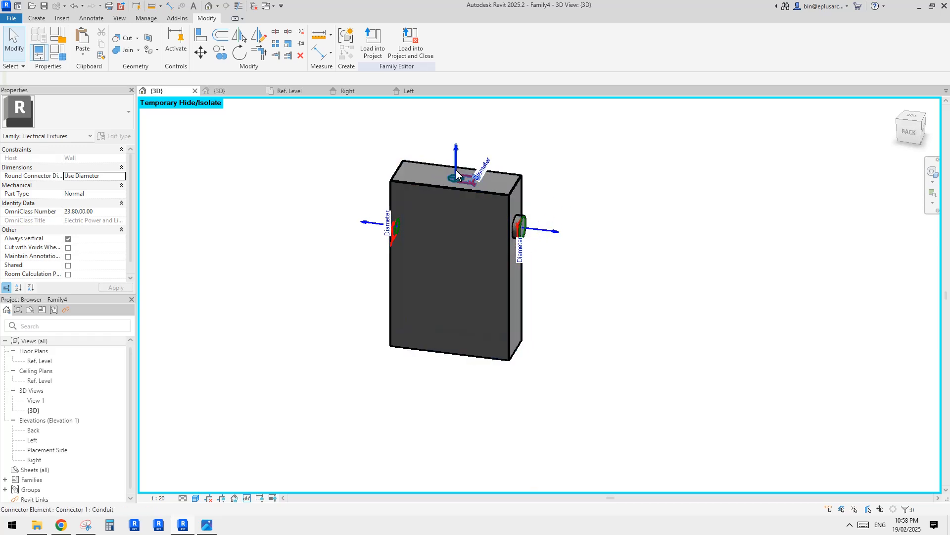
pyautogui.keyDown('shift'); pyautogui.moveTo(496, 227); pyautogui.dragTo(503, 226, button='middle'); pyautogui.keyUp('shift')
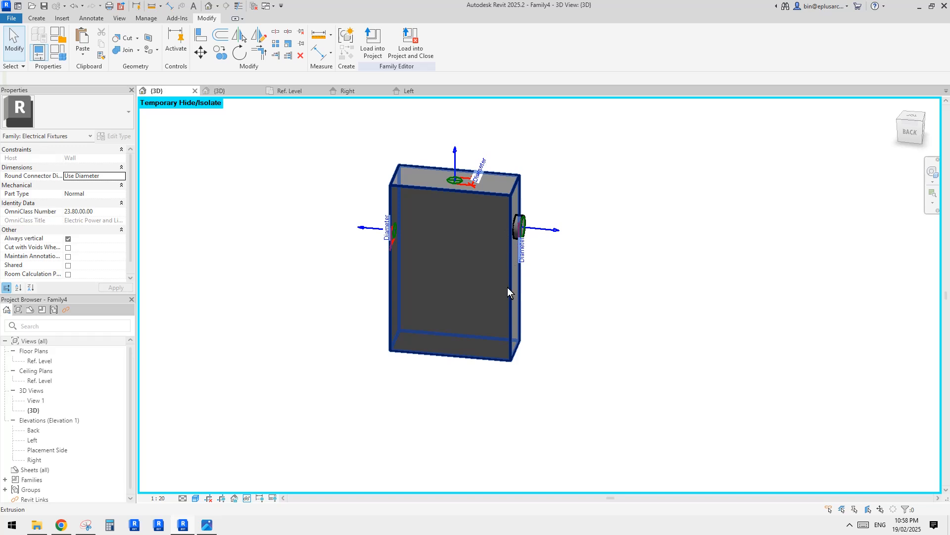
pyautogui.moveTo(509, 292)
pyautogui.keyDown('shift'); pyautogui.mouseDown(button='middle')
pyautogui.moveTo(514, 312)
pyautogui.moveTo(512, 301)
pyautogui.mouseUp(button='middle'); pyautogui.keyUp('shift')
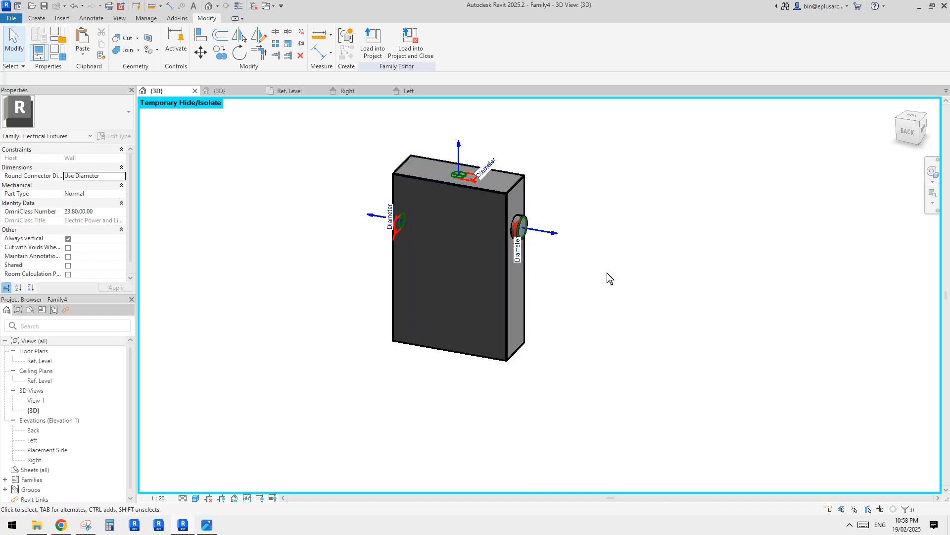
pyautogui.moveTo(597, 266); pyautogui.dragTo(596, 267, button='middle')
pyautogui.scroll(3, 517, 257)
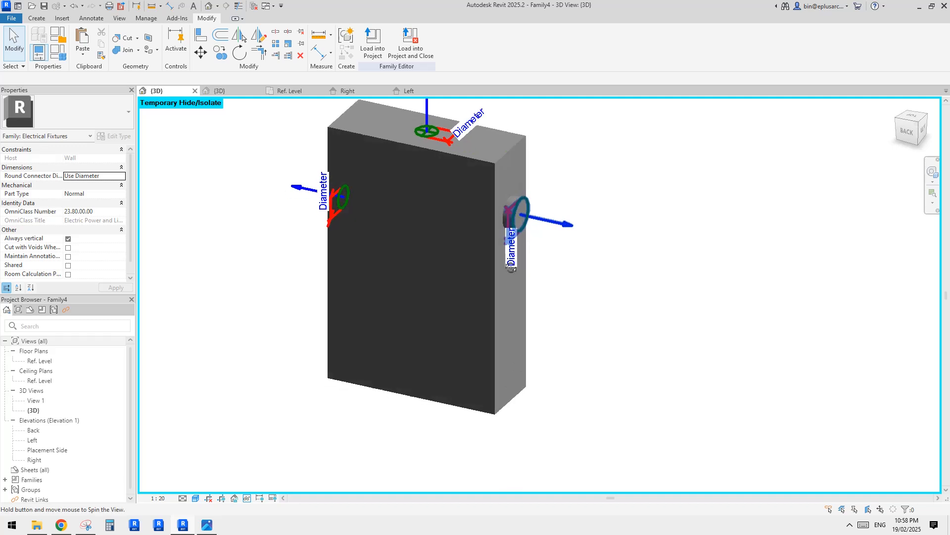
# Step: Examine the conduit connector hosted on the side cylinder's end face and its properties
pyautogui.click(512, 195)
pyautogui.click(583, 210)
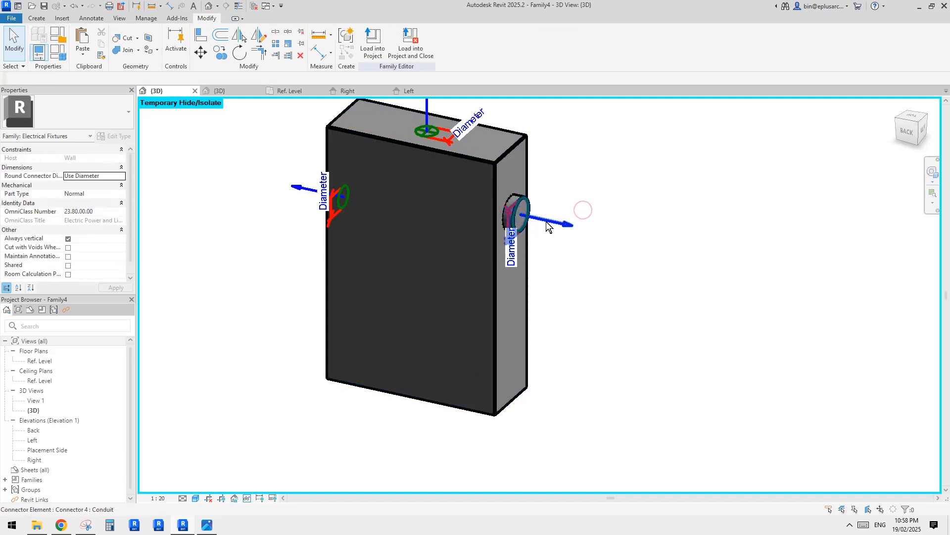
pyautogui.click(547, 222)
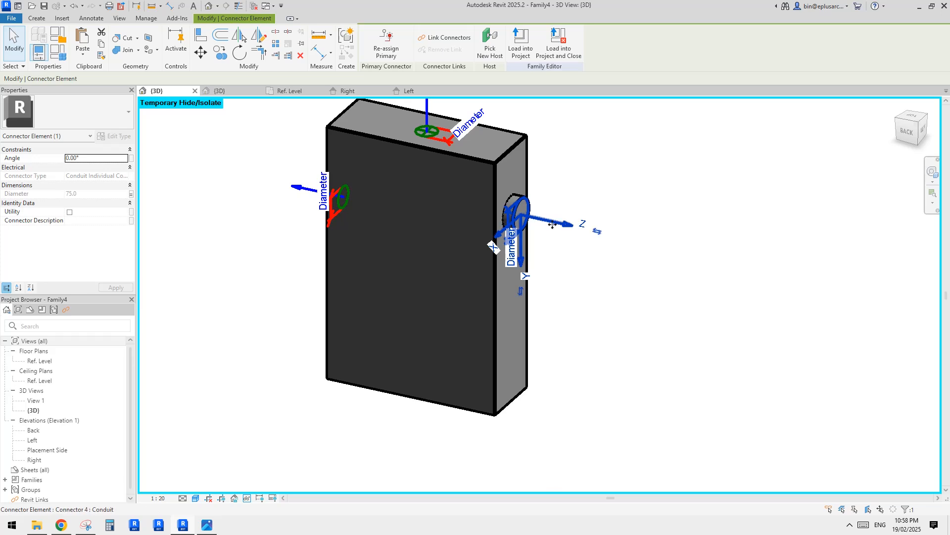
pyautogui.scroll(2, 553, 223)
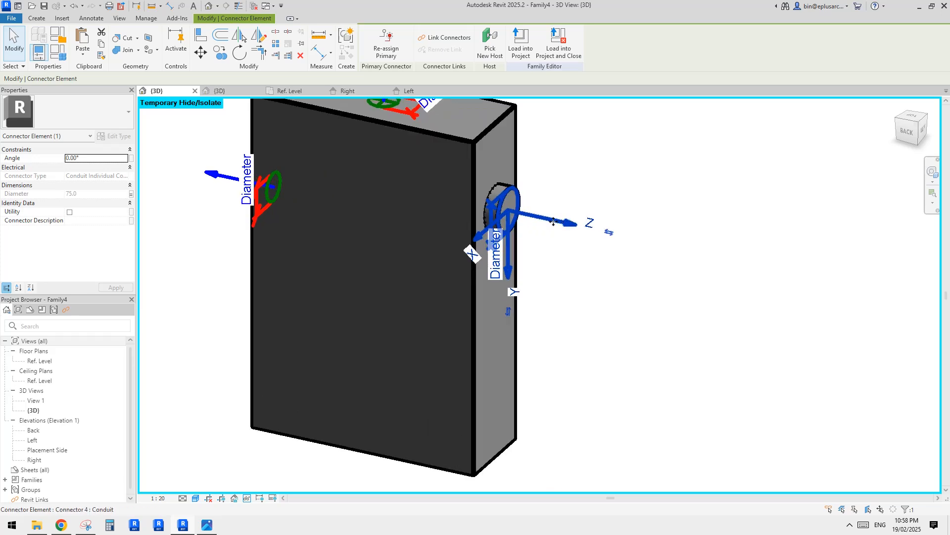
pyautogui.scroll(-2, 553, 222)
pyautogui.press('Escape')
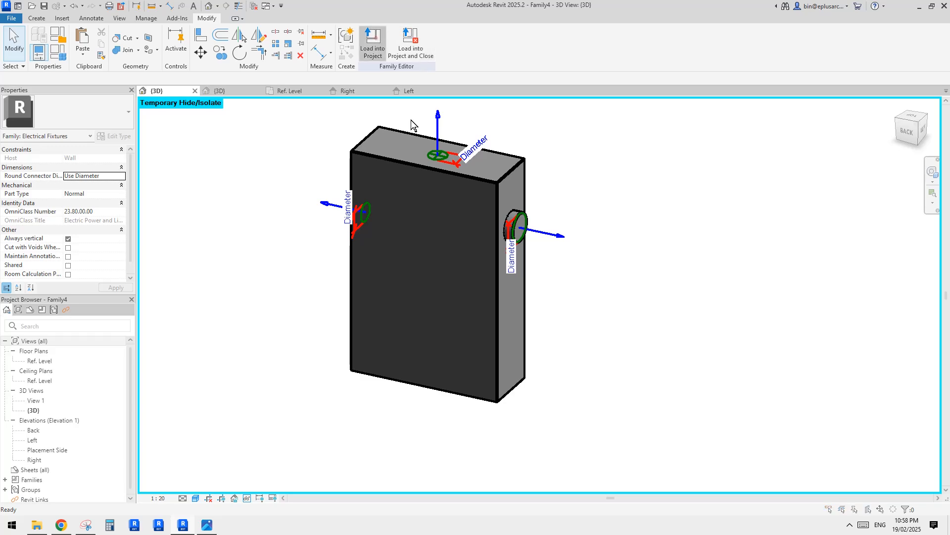
# Step: Load the family into Project3, overwriting the existing version, and bring the placed fixture's side cylinder into view
pyautogui.click(427, 229)
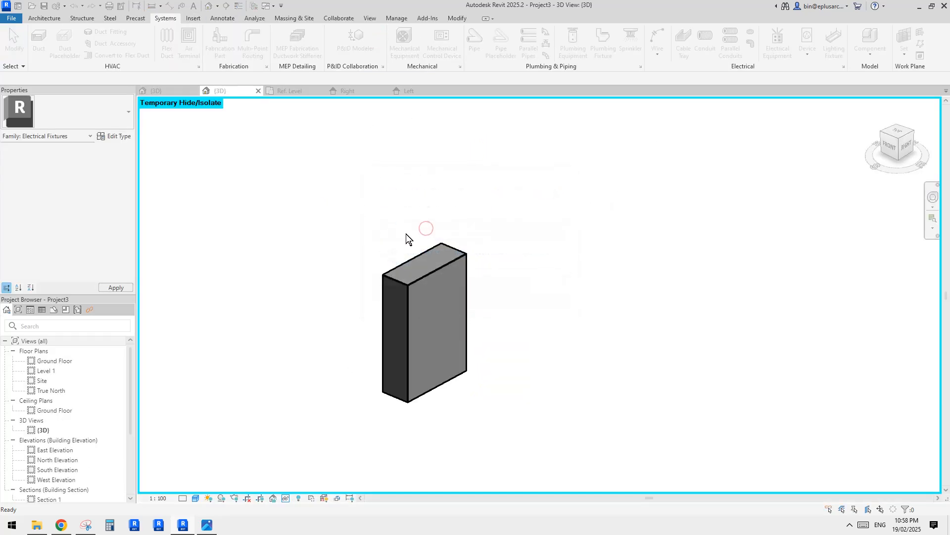
pyautogui.click(465, 264)
pyautogui.keyDown('shift'); pyautogui.moveTo(576, 318); pyautogui.dragTo(491, 291, button='middle'); pyautogui.keyUp('shift')
pyautogui.click(493, 337)
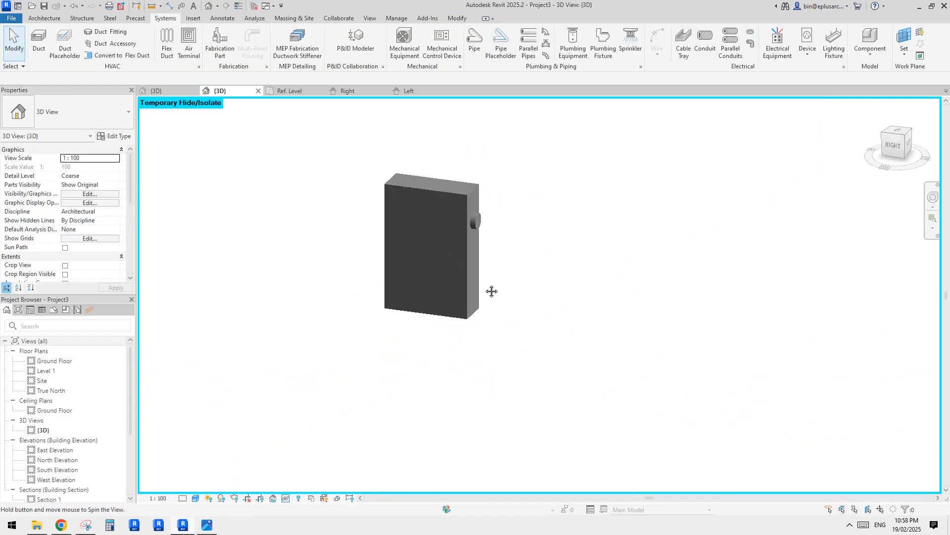
# Step: Try to draw a conduit from the side cylinder's connector on the placed fixture
pyautogui.click(474, 224)
pyautogui.rightClick(474, 224)
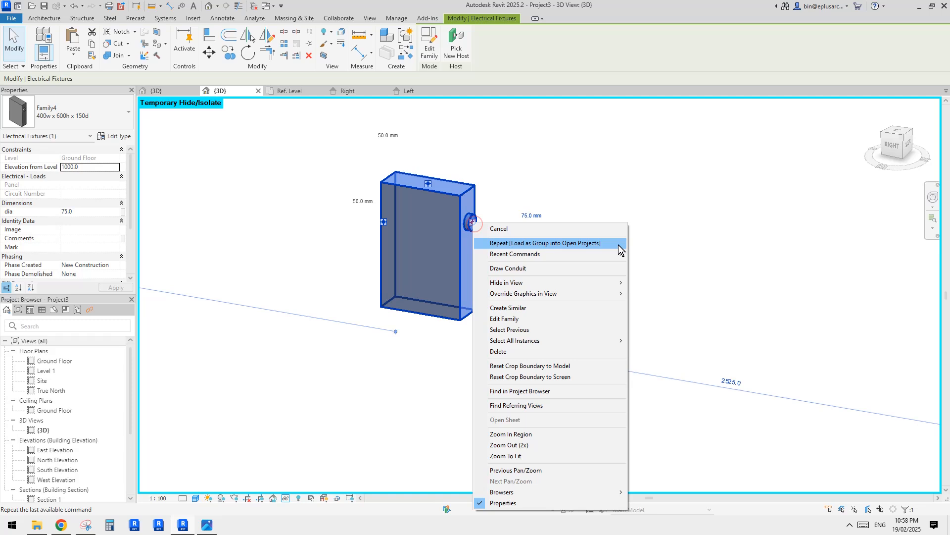
pyautogui.click(531, 268)
pyautogui.click(650, 326)
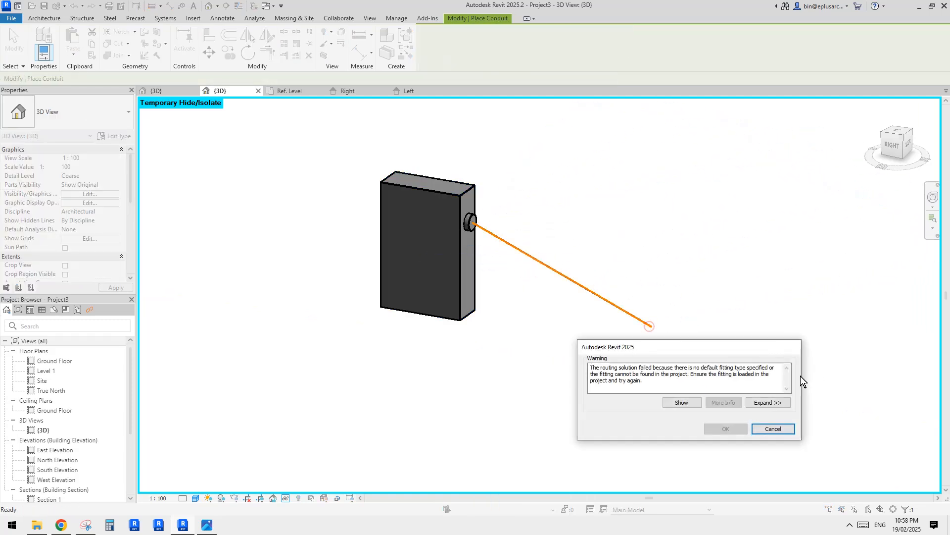
pyautogui.click(773, 428)
pyautogui.press('Escape')
# Step: Restore the hidden wall and place another 400w x 600h x 150d fixture in it, about 2000 mm beyond the middle fixture
pyautogui.scroll(-2, 635, 260)
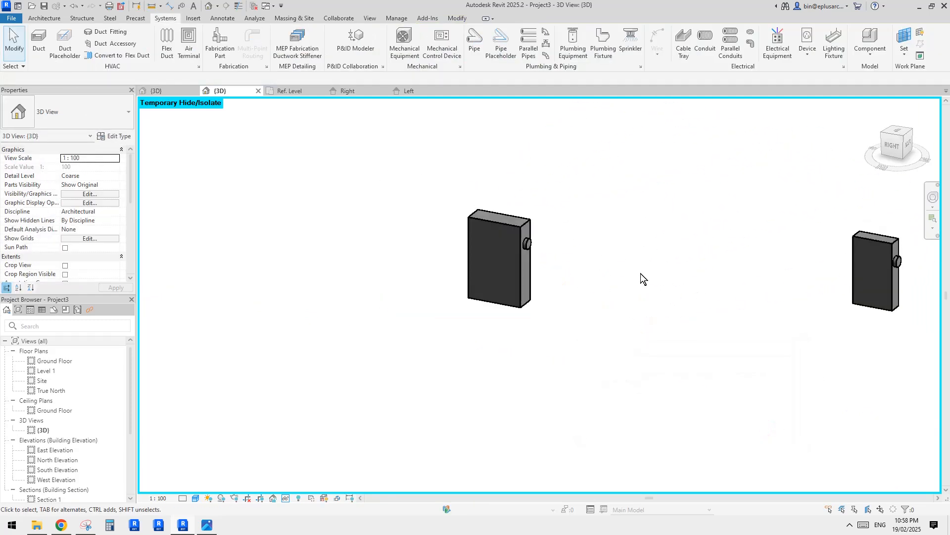
pyautogui.keyDown('shift'); pyautogui.moveTo(639, 272); pyautogui.dragTo(558, 300, button='middle'); pyautogui.keyUp('shift')
pyautogui.press('h')
pyautogui.press('r')
pyautogui.click(459, 297)
pyautogui.press('c')
pyautogui.press('s')
pyautogui.moveTo(632, 286); pyautogui.dragTo(493, 300, button='middle')
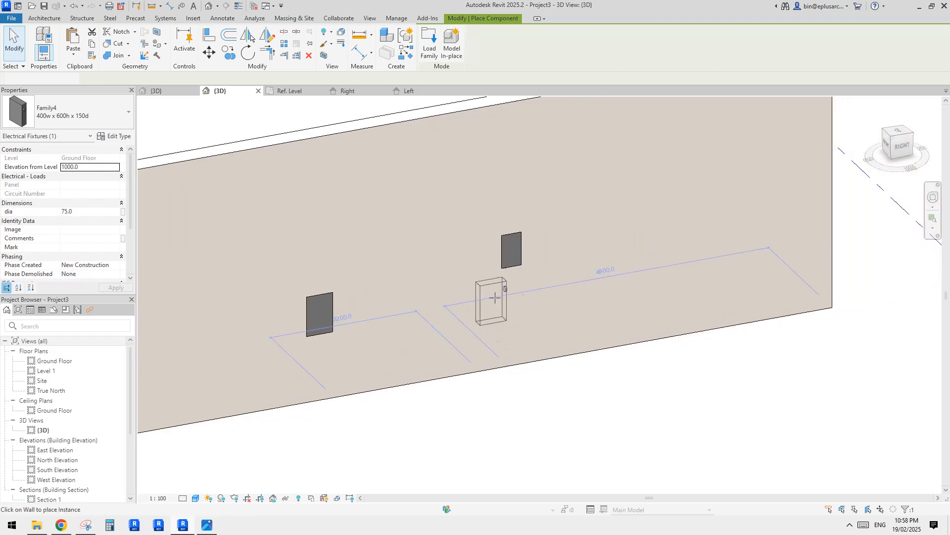
pyautogui.click(667, 239)
pyautogui.press('Escape')
pyautogui.press('Escape')
# Step: Temporarily hide the host wall to expose the three recessed fixtures and their side cylinders
pyautogui.click(669, 241)
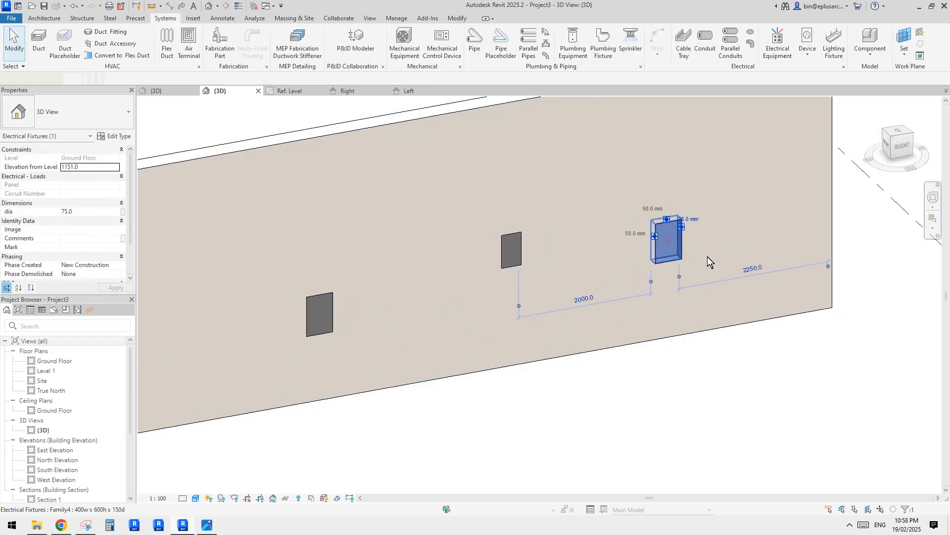
pyautogui.keyDown('shift'); pyautogui.moveTo(708, 257); pyautogui.dragTo(626, 275, button='middle'); pyautogui.keyUp('shift')
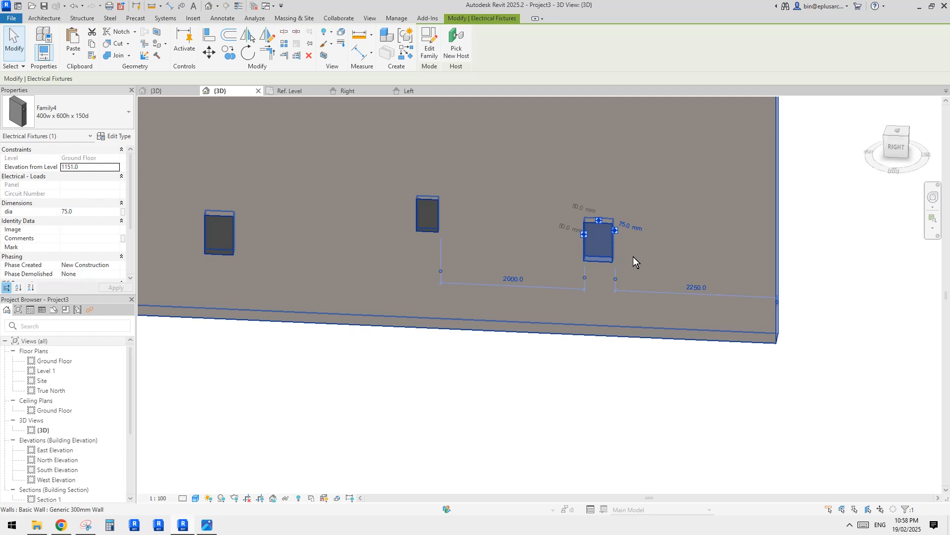
pyautogui.click(635, 256)
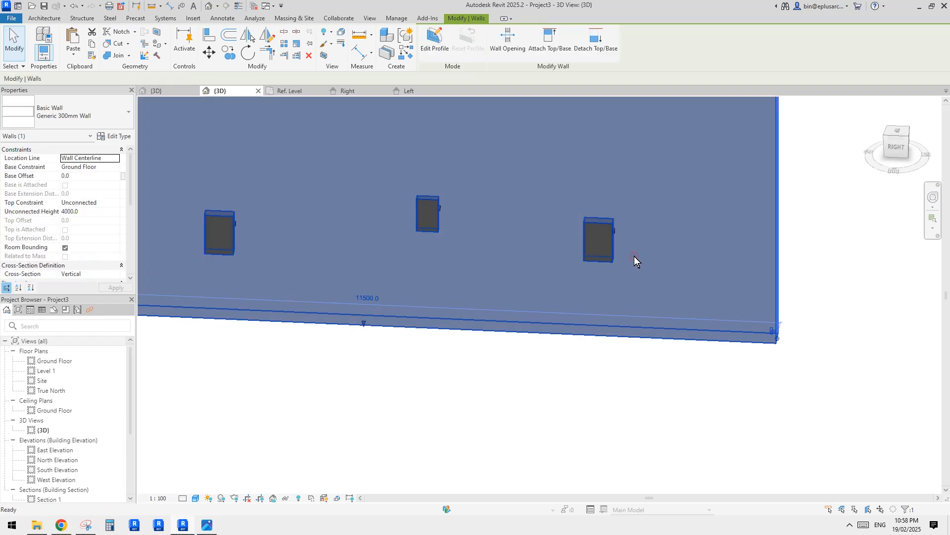
pyautogui.press('h')
pyautogui.press('h')
pyautogui.click(171, 20)
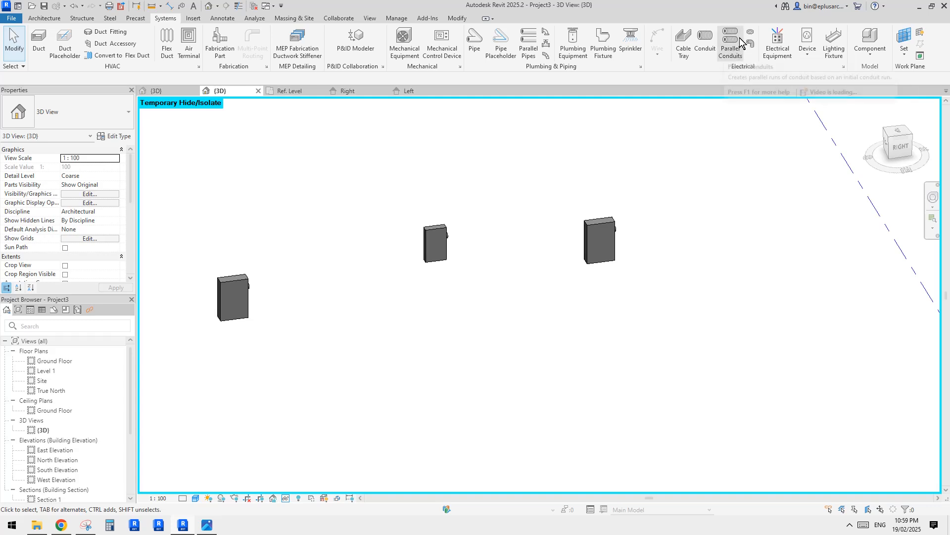
pyautogui.click(604, 233)
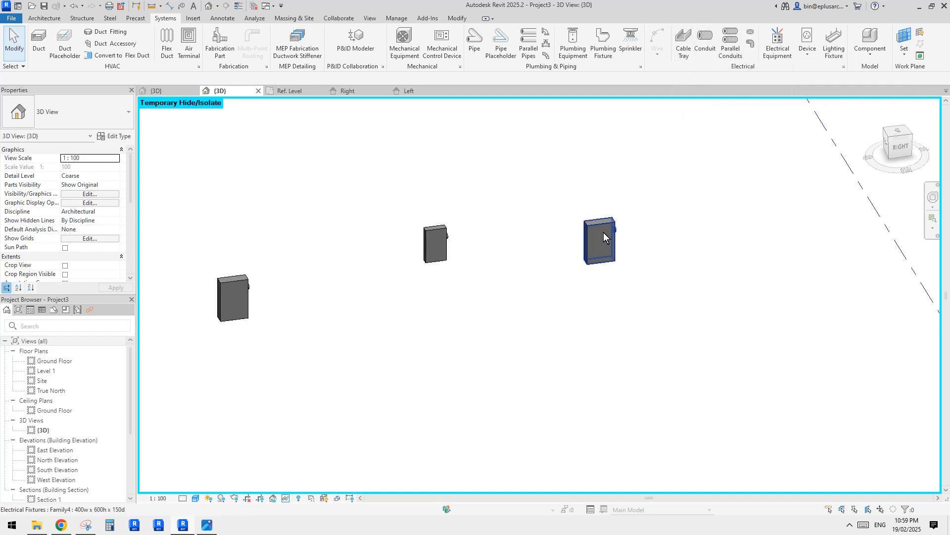
pyautogui.keyDown('shift'); pyautogui.moveTo(603, 233); pyautogui.dragTo(622, 271, button='middle'); pyautogui.keyUp('shift')
pyautogui.press('Escape')
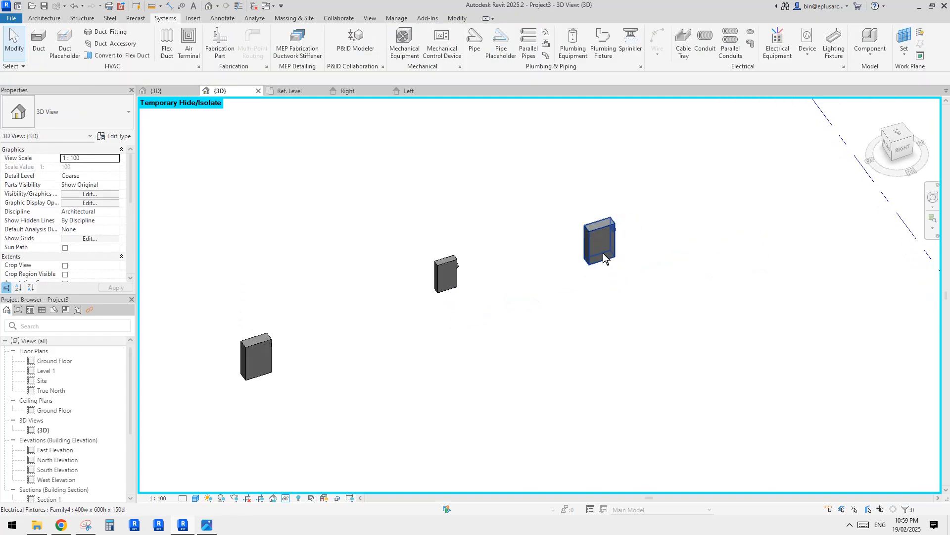
# Step: Reset the temporary hide so the wall shows with the three fixtures recessed in it
pyautogui.press('h')
pyautogui.press('r')
pyautogui.moveTo(578, 277); pyautogui.dragTo(550, 299, button='middle')
pyautogui.scroll(-1, 604, 273)
pyautogui.scroll(2, 551, 300)
pyautogui.click(590, 305)
pyautogui.press('Escape')
pyautogui.keyDown('shift'); pyautogui.moveTo(649, 346); pyautogui.dragTo(415, 388, button='middle'); pyautogui.keyUp('shift')
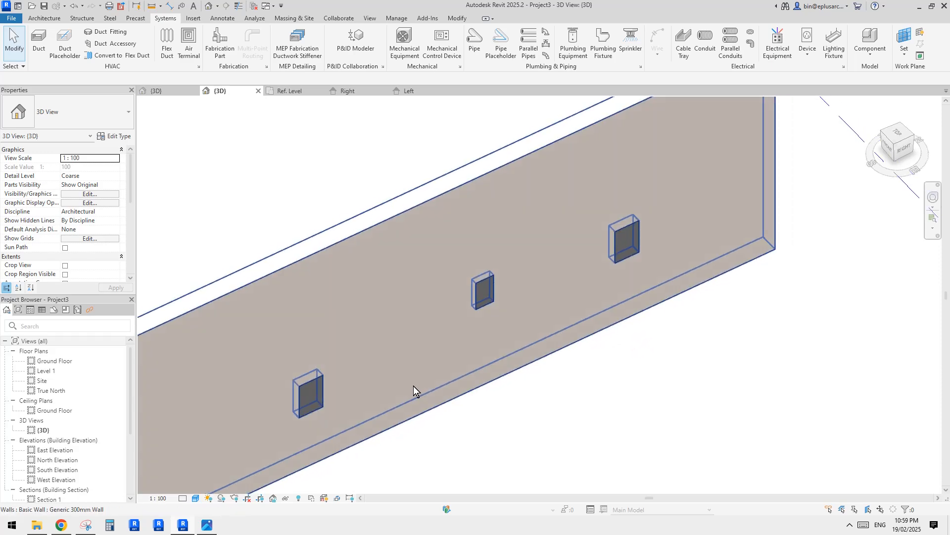
pyautogui.moveTo(434, 373); pyautogui.dragTo(386, 381, button='middle')
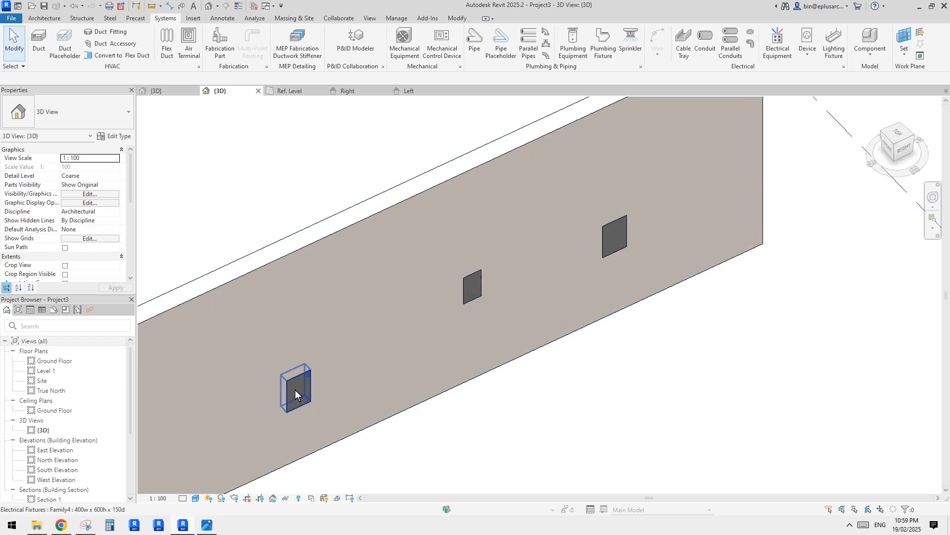
# Step: Review the type name and type parameters of the middle 300w x 500h x 100d fixture
pyautogui.click(478, 294)
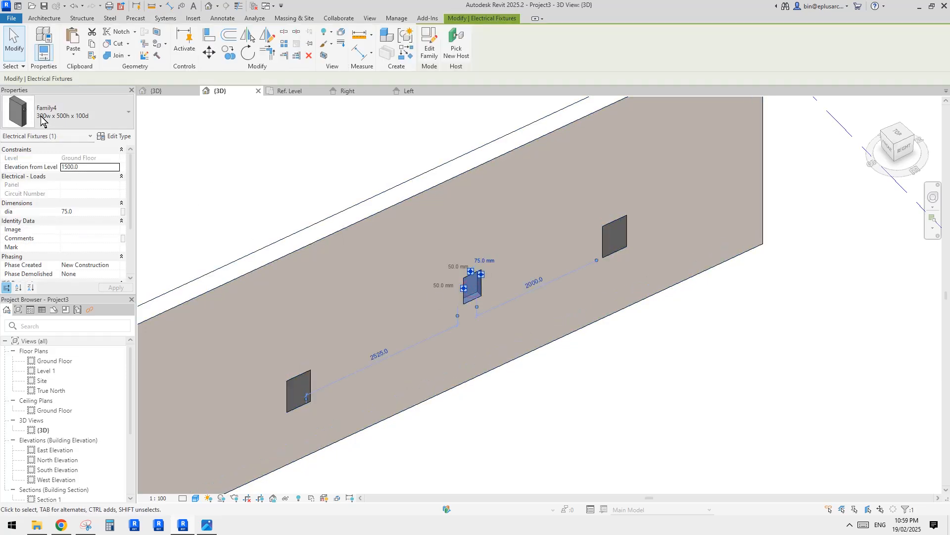
pyautogui.click(80, 113)
pyautogui.click(82, 113)
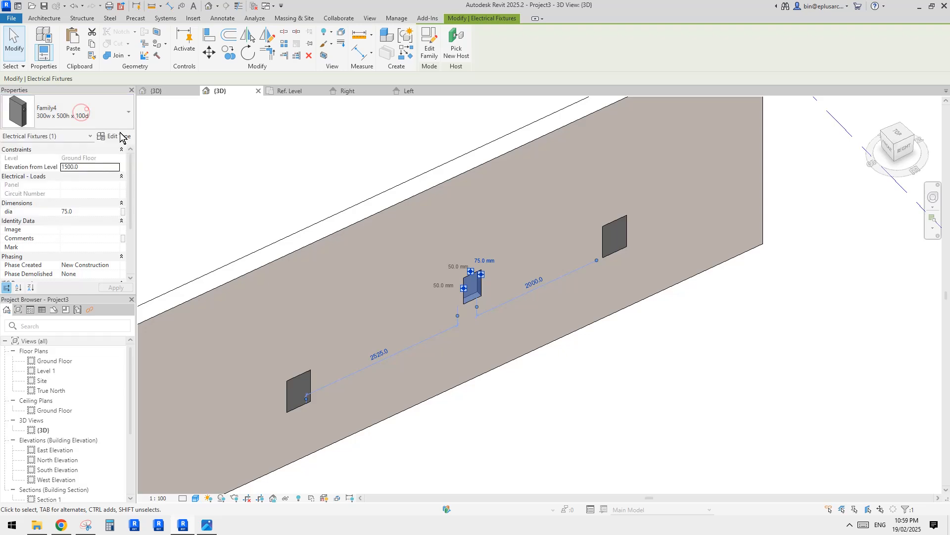
pyautogui.click(87, 110)
pyautogui.click(87, 108)
pyautogui.click(117, 138)
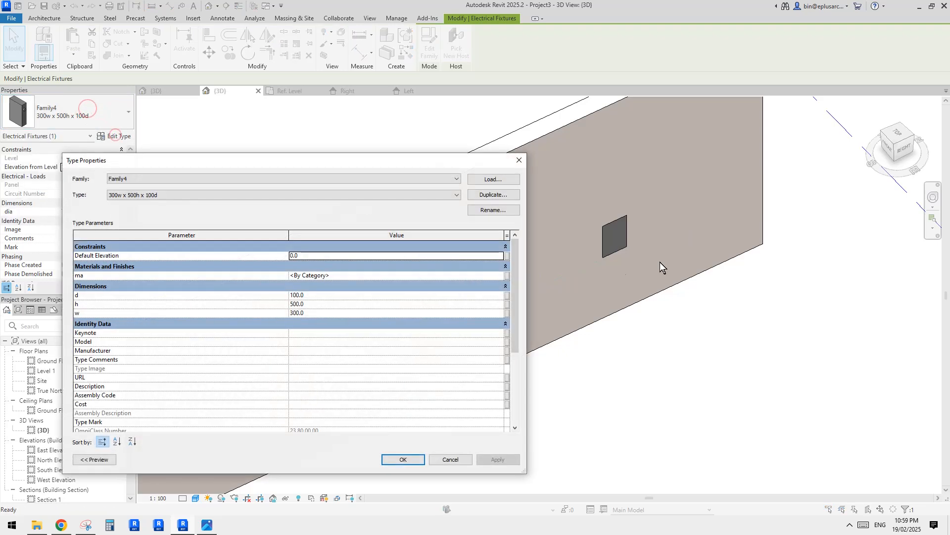
pyautogui.press('Escape')
pyautogui.press('Escape')
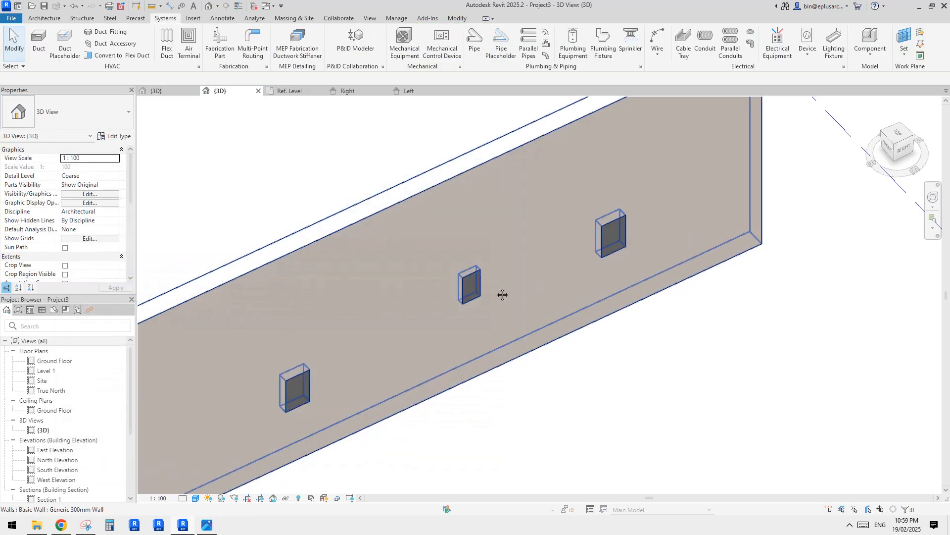
# Step: Switch to Chrome and review the splice box reference drawings in the r/BinHe615 Reddit post
pyautogui.click(62, 526)
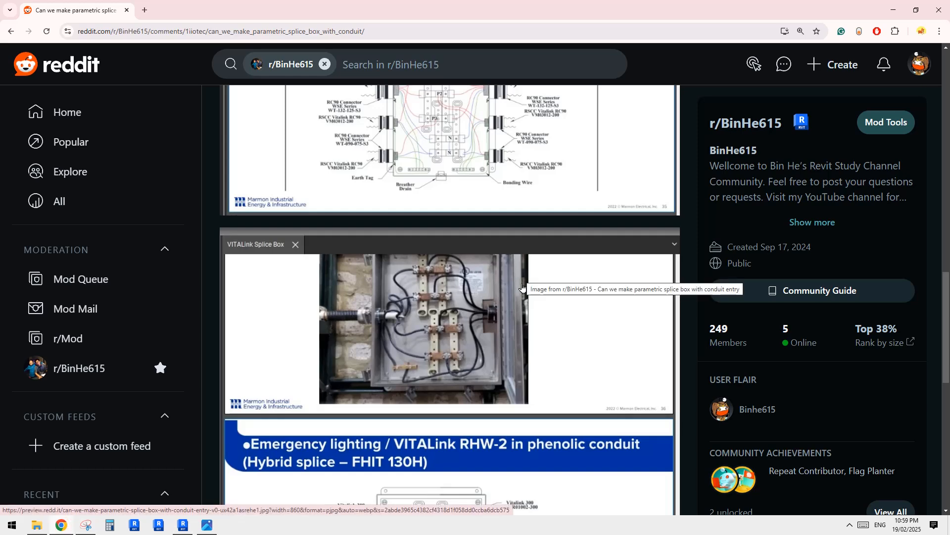
pyautogui.scroll(1, 551, 296)
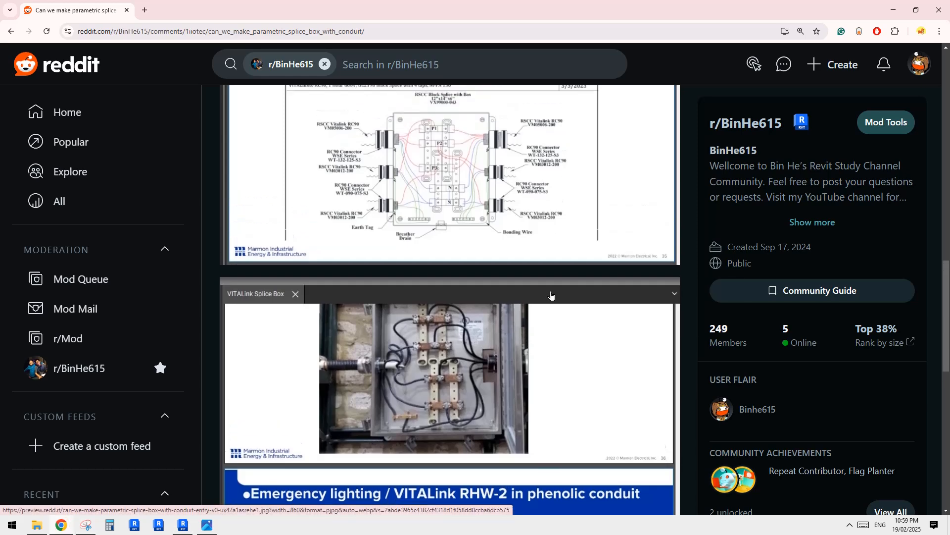
pyautogui.scroll(20, 556, 296)
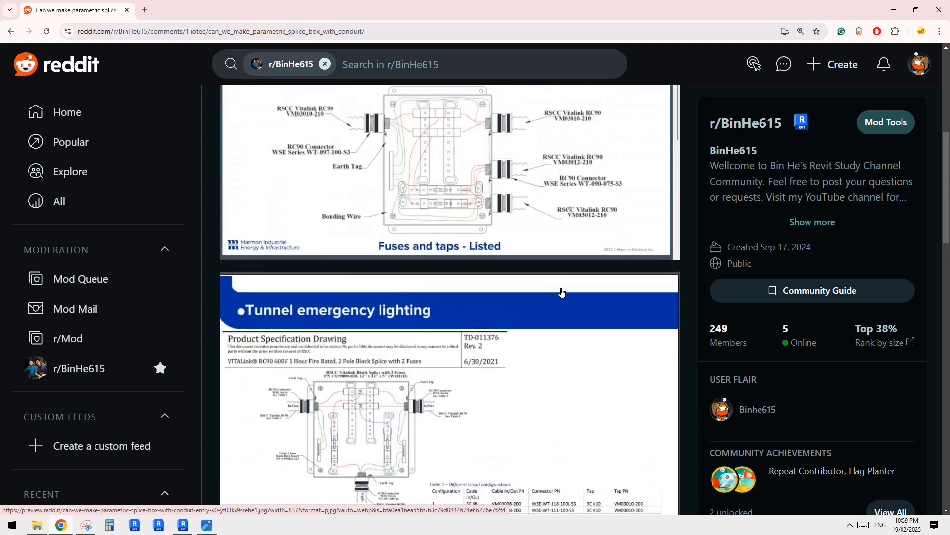